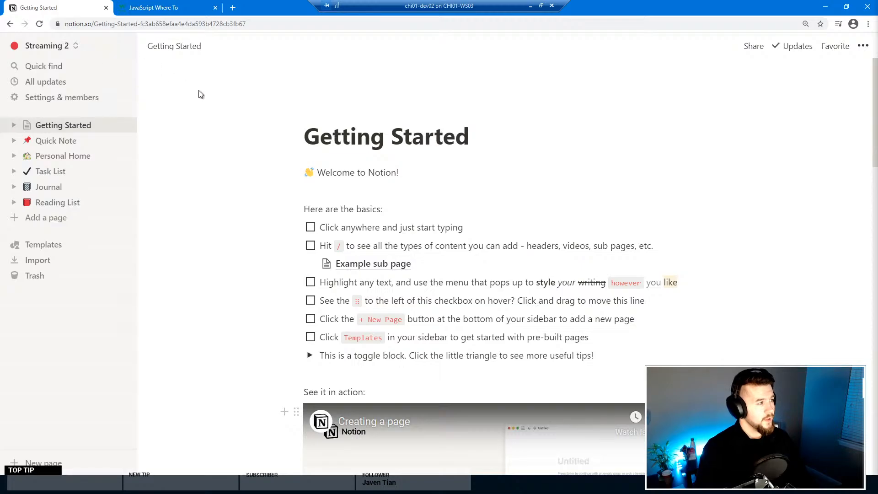
Step: Look over the style, sharing and export options of the Getting Started page without changing any
{"action": "left_click", "coordinate": [124, 46]}
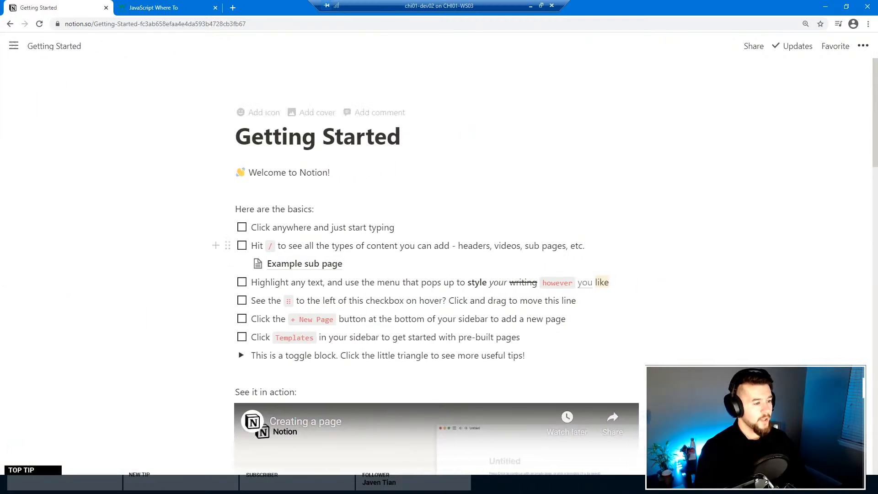
{"action": "left_click", "coordinate": [861, 47]}
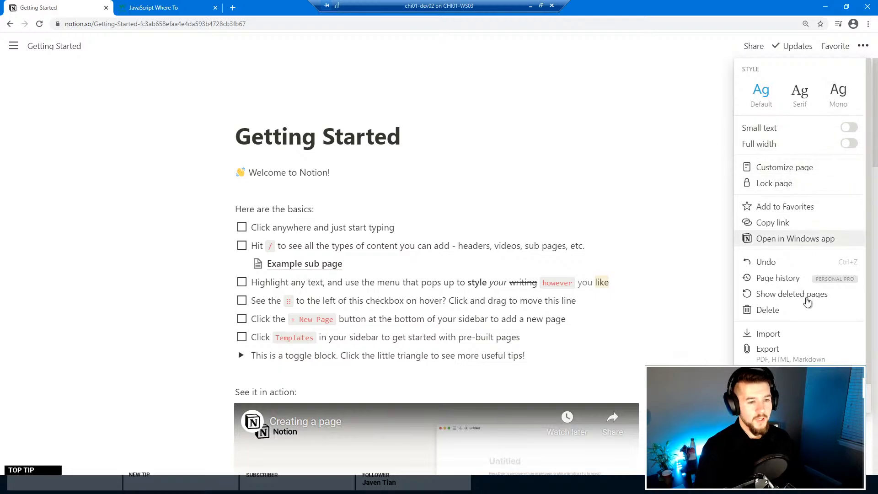
{"action": "left_click", "coordinate": [639, 136]}
{"action": "left_click", "coordinate": [14, 46]}
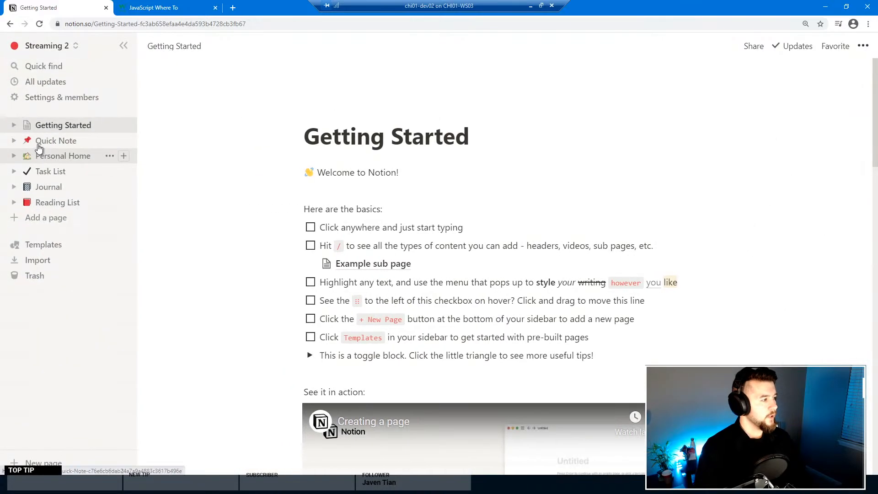
Step: Open the Quick Note page and look through its text, to-do list, sub-page and embedded link sections
{"action": "left_click", "coordinate": [40, 141]}
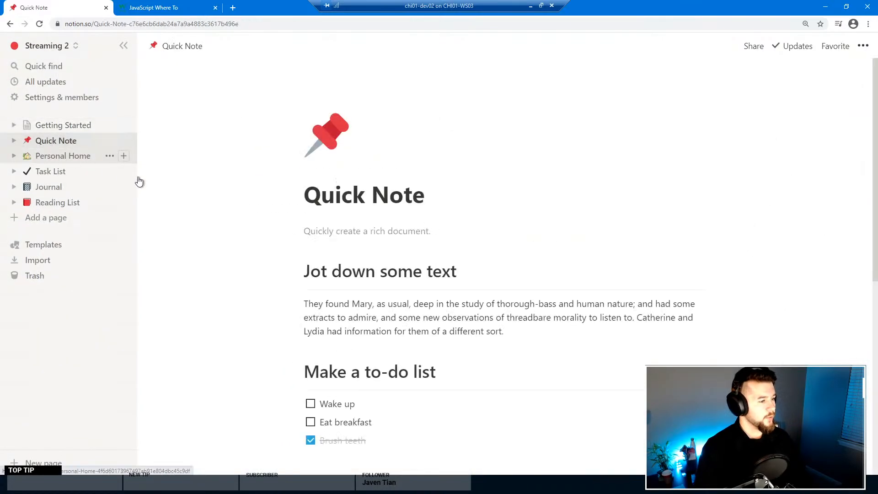
{"action": "scroll", "coordinate": [457, 274], "scroll_direction": "down", "scroll_amount": 1}
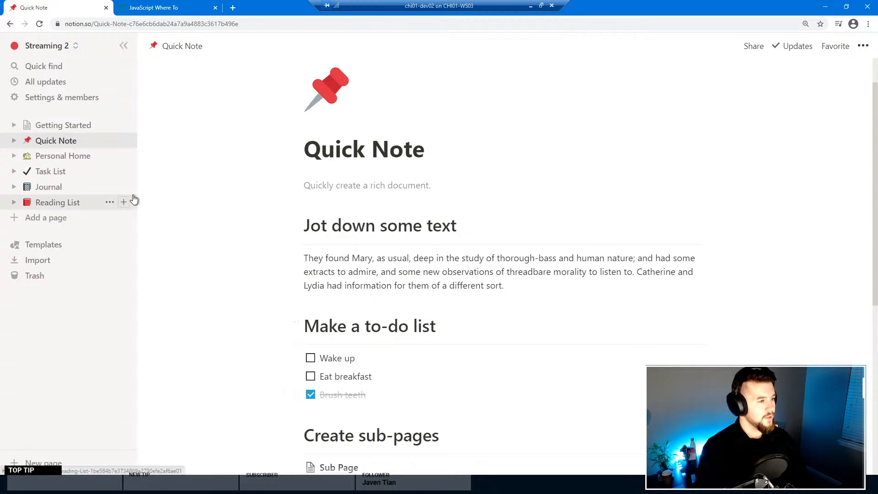
{"action": "scroll", "coordinate": [457, 274], "scroll_direction": "down", "scroll_amount": 3}
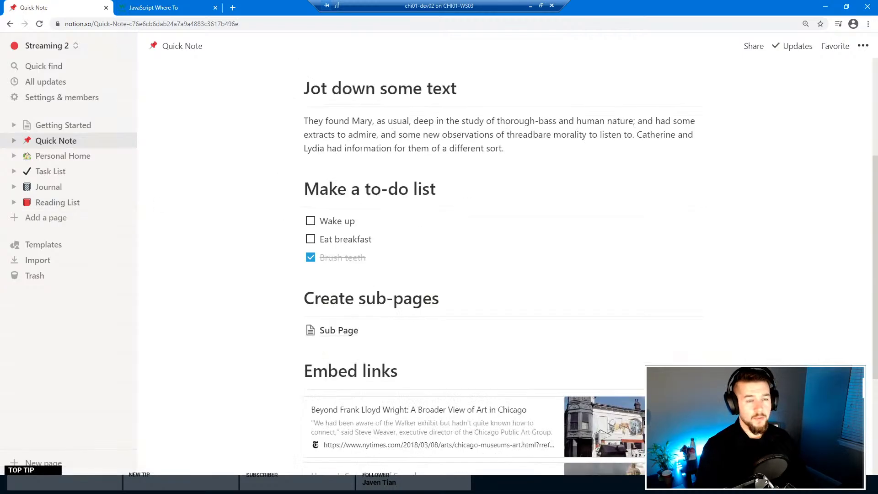
{"action": "scroll", "coordinate": [503, 274], "scroll_direction": "down", "scroll_amount": 2}
{"action": "scroll", "coordinate": [398, 232], "scroll_direction": "up", "scroll_amount": 4}
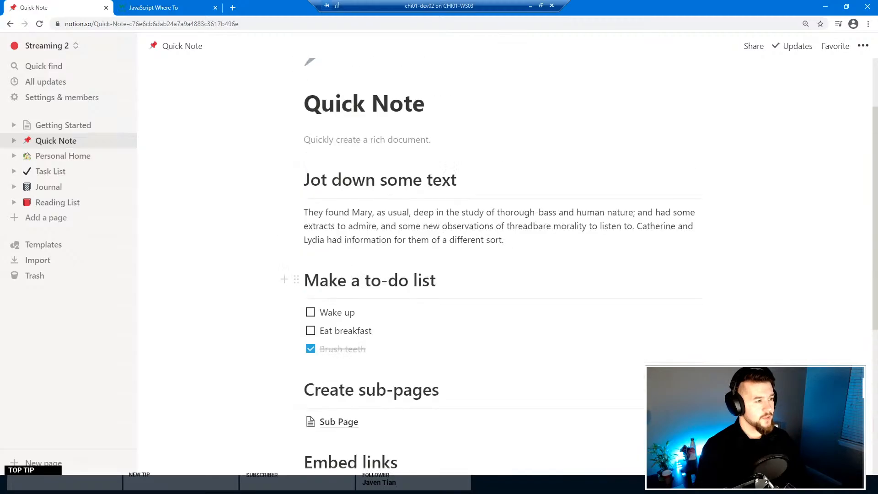
{"action": "scroll", "coordinate": [457, 256], "scroll_direction": "down", "scroll_amount": 2}
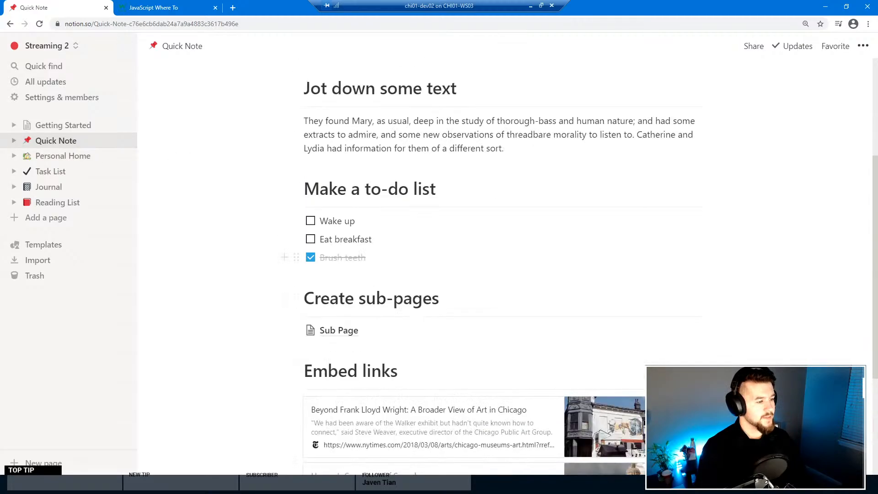
Step: Open Sub Page inside Quick Note and examine how it is nested in the page tree, leaving the tree collapsed
{"action": "left_click", "coordinate": [344, 331]}
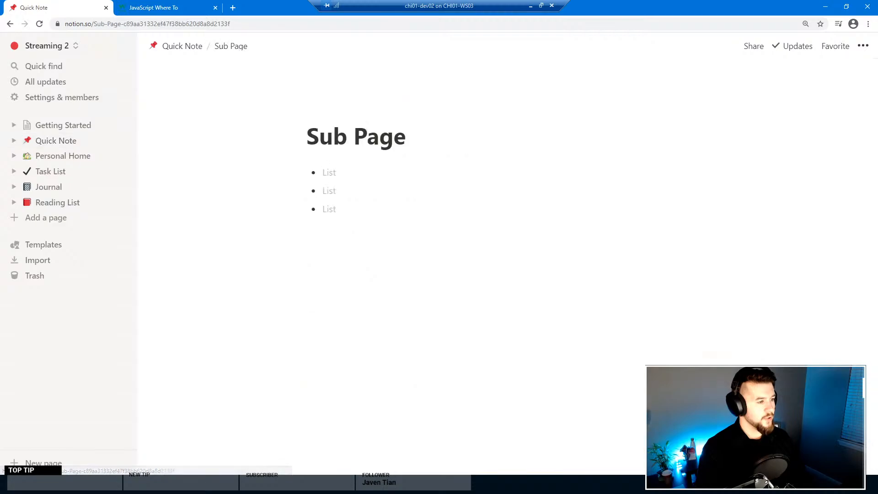
{"action": "left_click", "coordinate": [14, 142]}
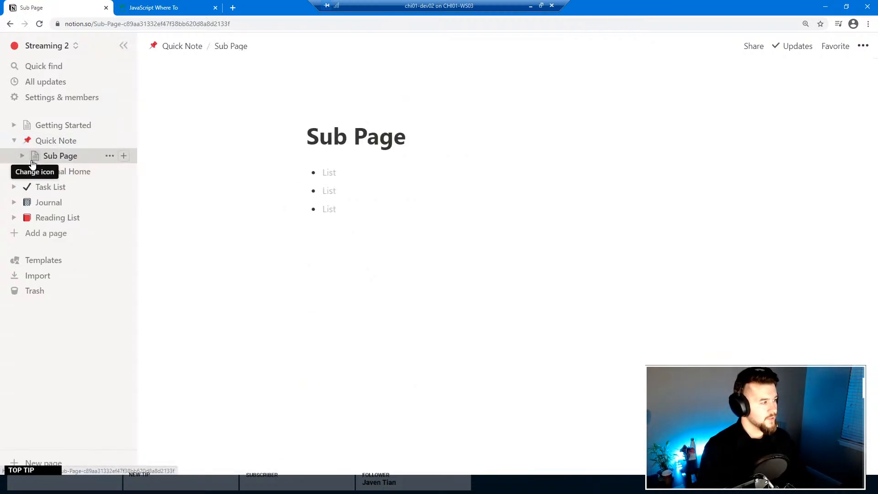
{"action": "left_click", "coordinate": [21, 156]}
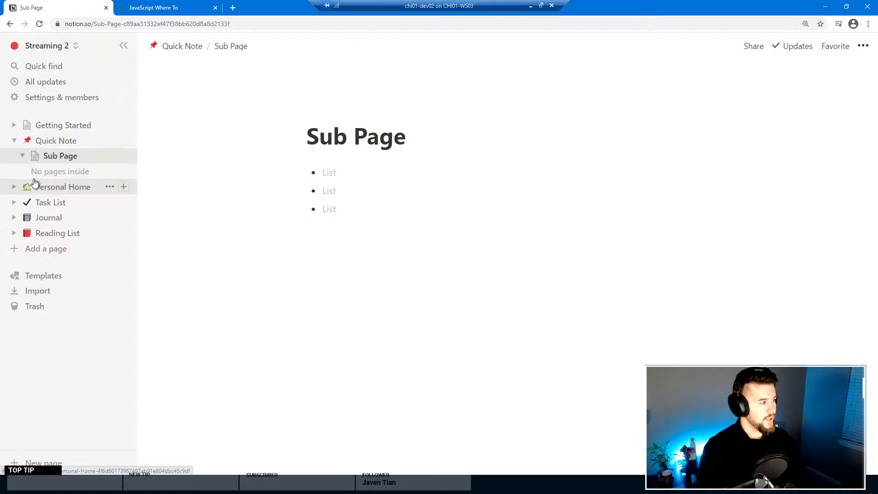
{"action": "left_click", "coordinate": [22, 156]}
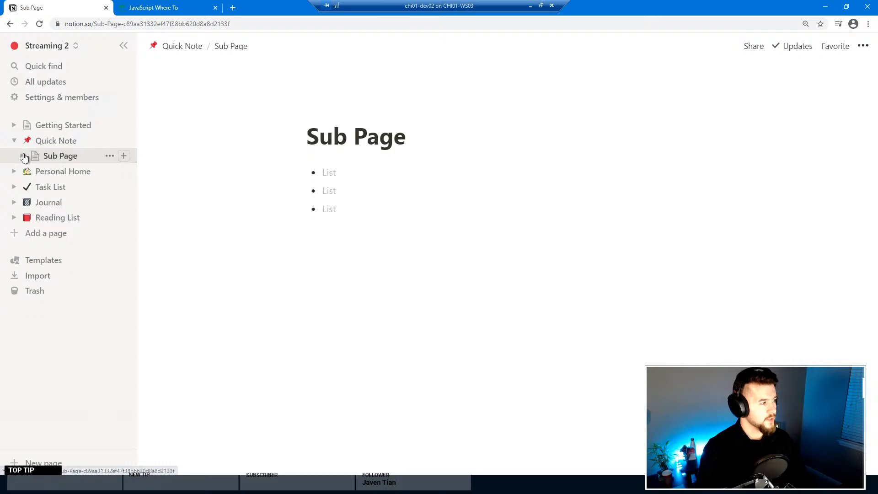
{"action": "left_click", "coordinate": [14, 141]}
Step: Open the Task List board and examine the details of the "Take Fig on a walk" card, closing it when finished
{"action": "left_click", "coordinate": [35, 172]}
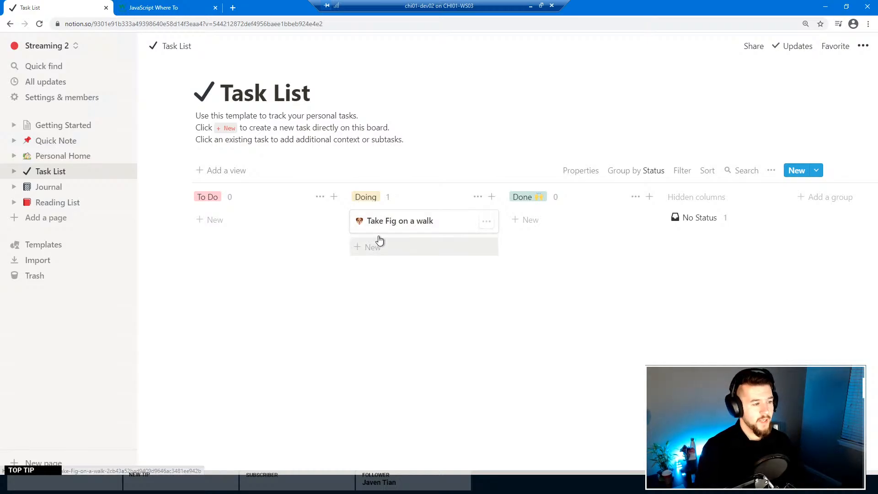
{"action": "left_click", "coordinate": [425, 232]}
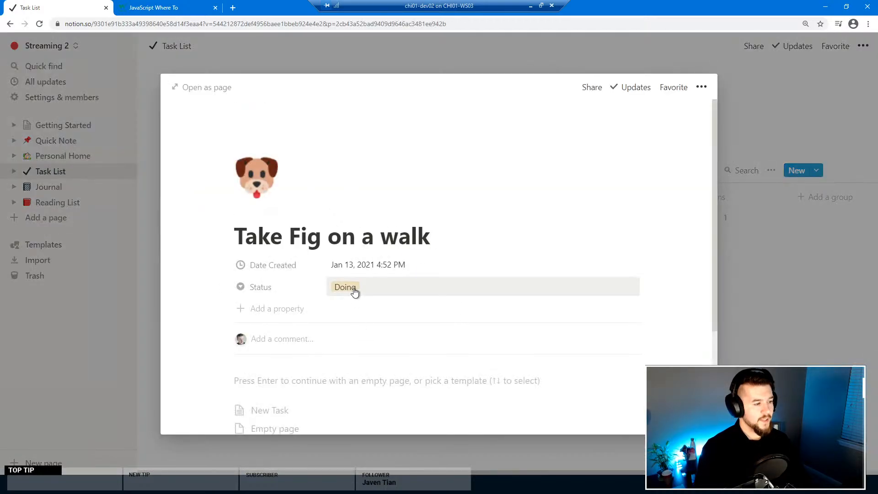
{"action": "scroll", "coordinate": [353, 288], "scroll_direction": "down", "scroll_amount": 2}
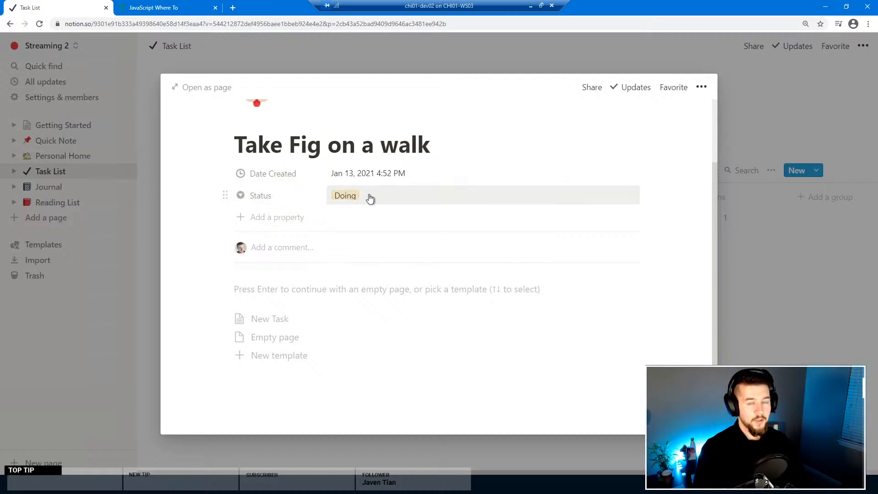
{"action": "left_click", "coordinate": [744, 296]}
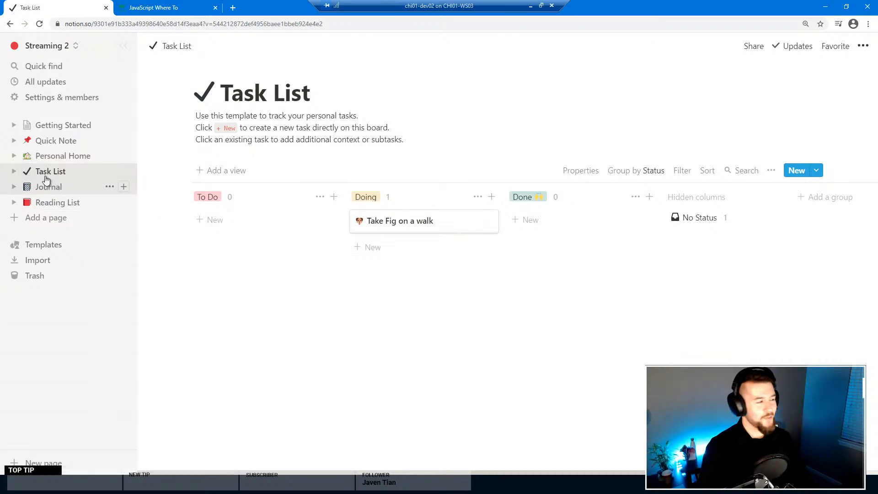
{"action": "left_click", "coordinate": [18, 187]}
{"action": "left_click", "coordinate": [18, 186]}
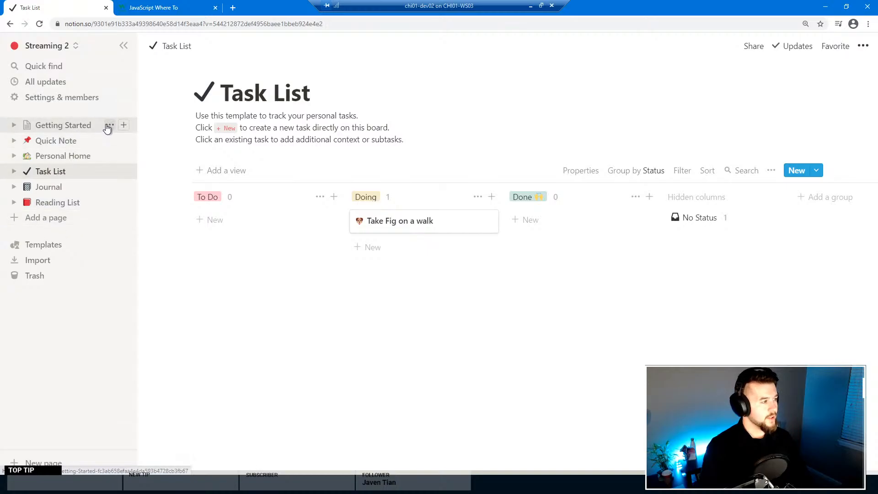
Step: Delete the Getting Started, Quick Note and Personal Home pages from the workspace
{"action": "left_click", "coordinate": [109, 125]}
{"action": "left_click", "coordinate": [206, 272]}
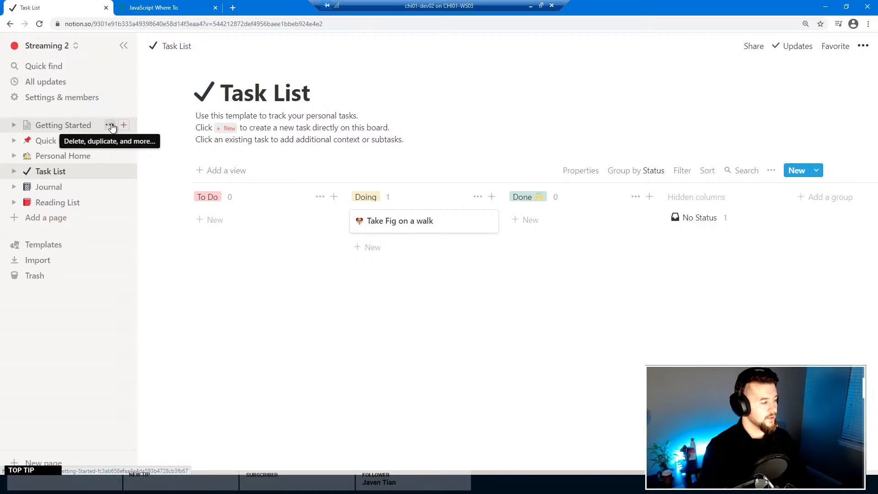
{"action": "left_click", "coordinate": [110, 124]}
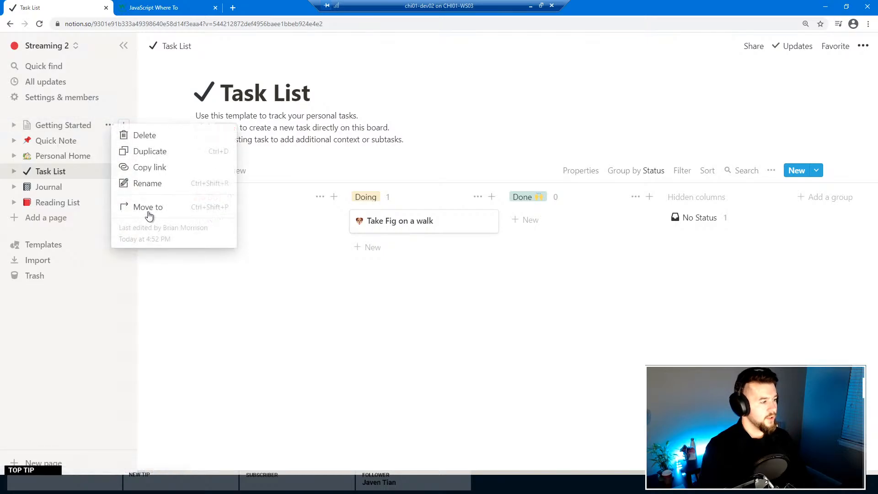
{"action": "left_click", "coordinate": [155, 135]}
{"action": "left_click", "coordinate": [110, 125]}
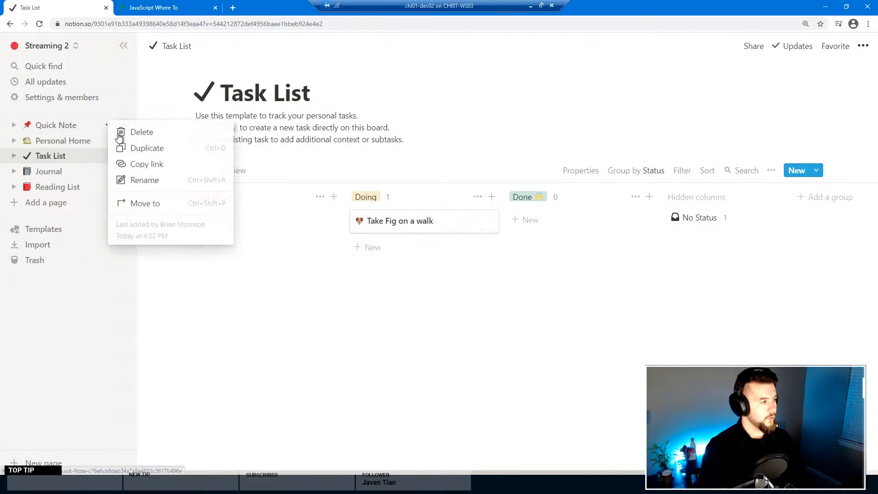
{"action": "left_click", "coordinate": [138, 132]}
{"action": "left_click", "coordinate": [110, 125]}
{"action": "left_click", "coordinate": [123, 136]}
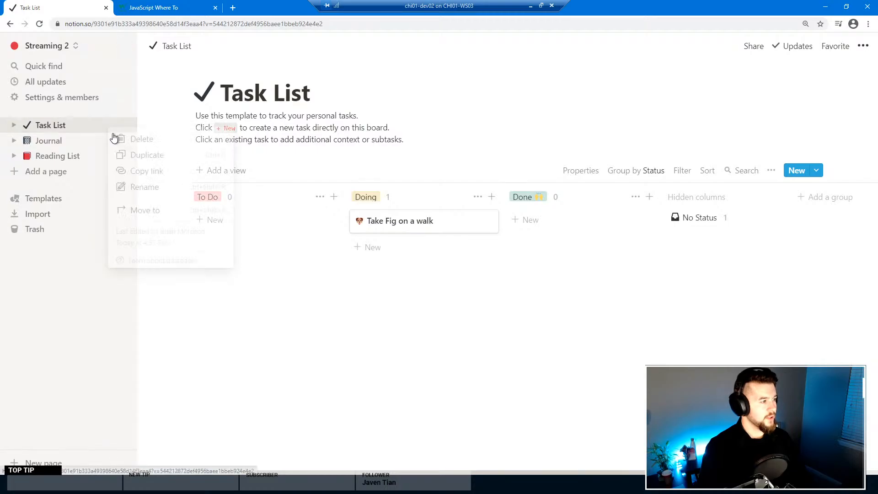
Step: Delete the Task List, Journal and Reading List pages and check the contents of the trash
{"action": "left_click", "coordinate": [110, 125]}
{"action": "left_click", "coordinate": [124, 138]}
{"action": "left_click", "coordinate": [110, 125]}
{"action": "left_click", "coordinate": [121, 138]}
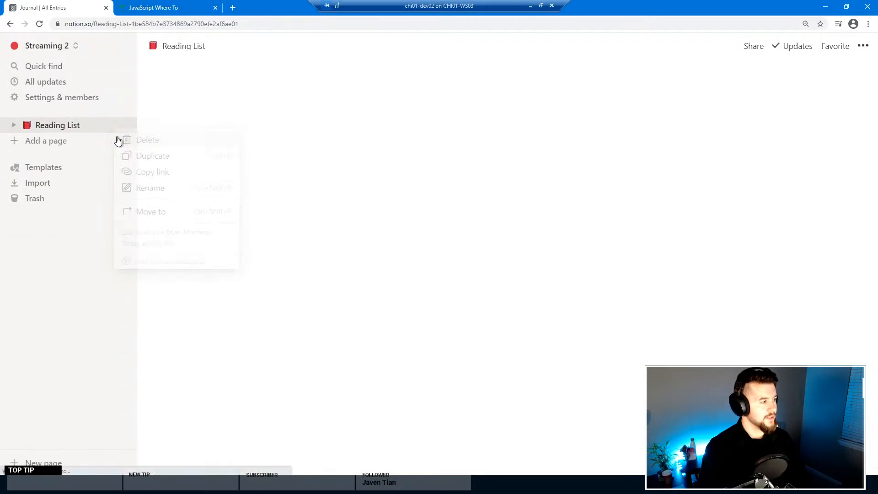
{"action": "left_click", "coordinate": [111, 124]}
{"action": "left_click", "coordinate": [125, 135]}
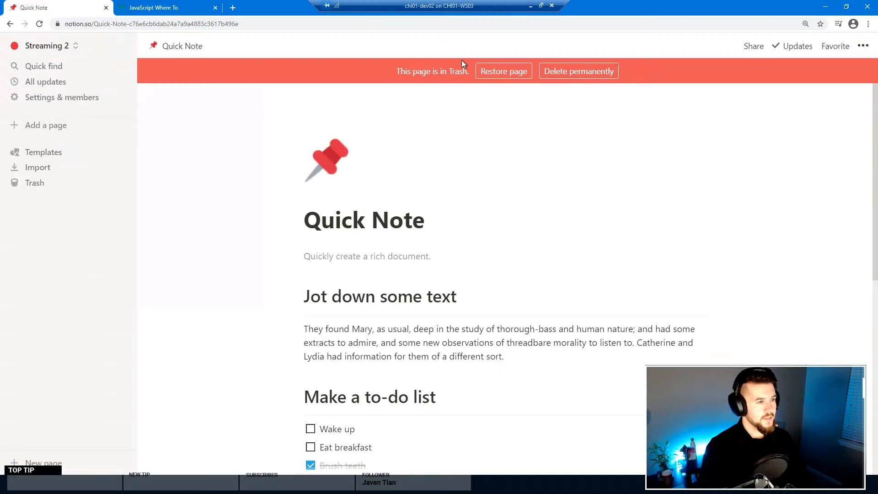
{"action": "left_click", "coordinate": [51, 182]}
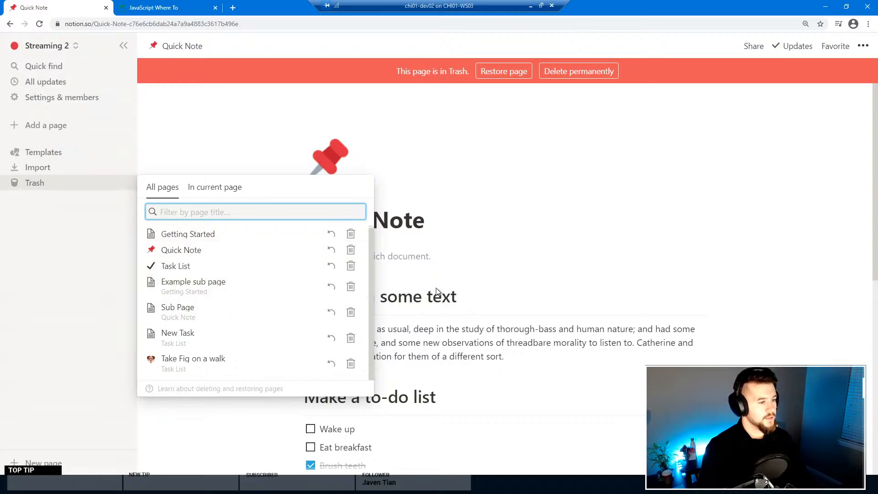
{"action": "left_click", "coordinate": [508, 365]}
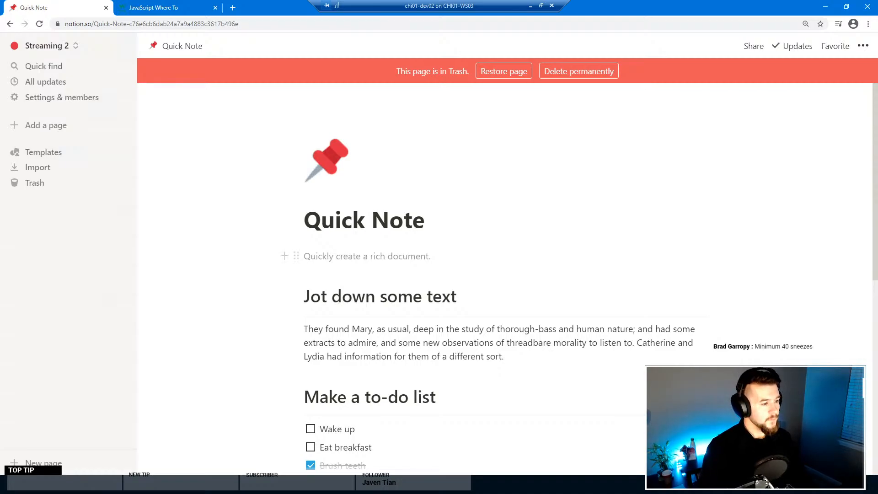
Step: Add a new page titled "Backend" and start it as an empty page
{"action": "left_click", "coordinate": [58, 130]}
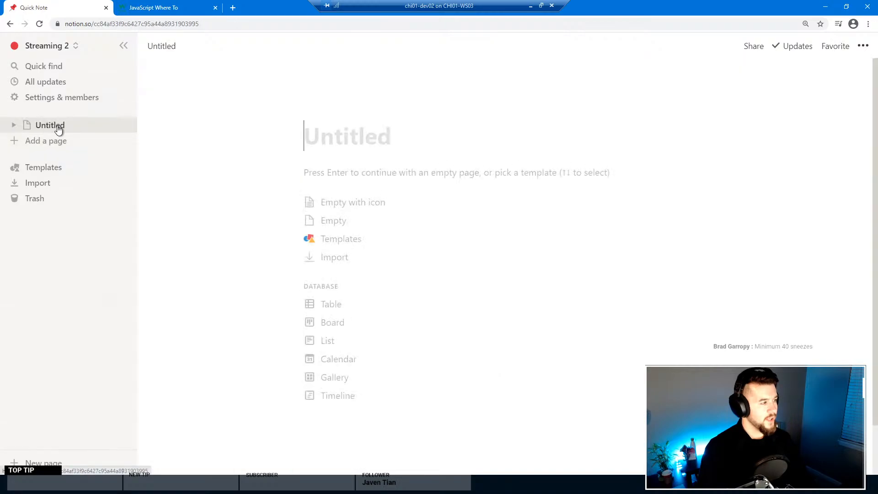
{"action": "type", "text": "Backend"}
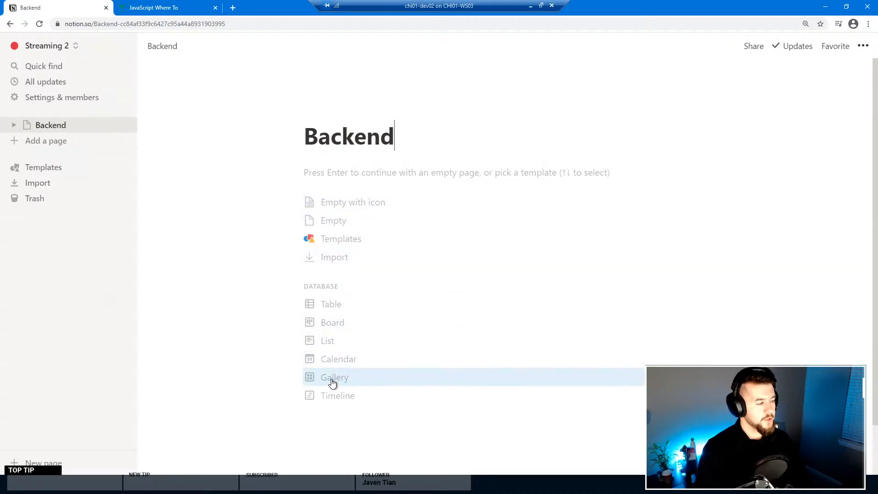
{"action": "left_click", "coordinate": [390, 218]}
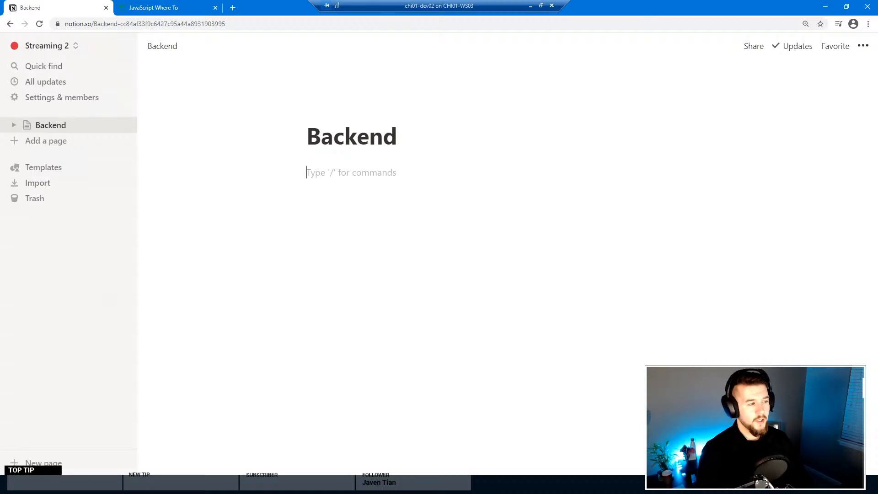
Step: Browse the block types that can be inserted into the Backend page, from the basic blocks to the database blocks
{"action": "type", "text": "/"}
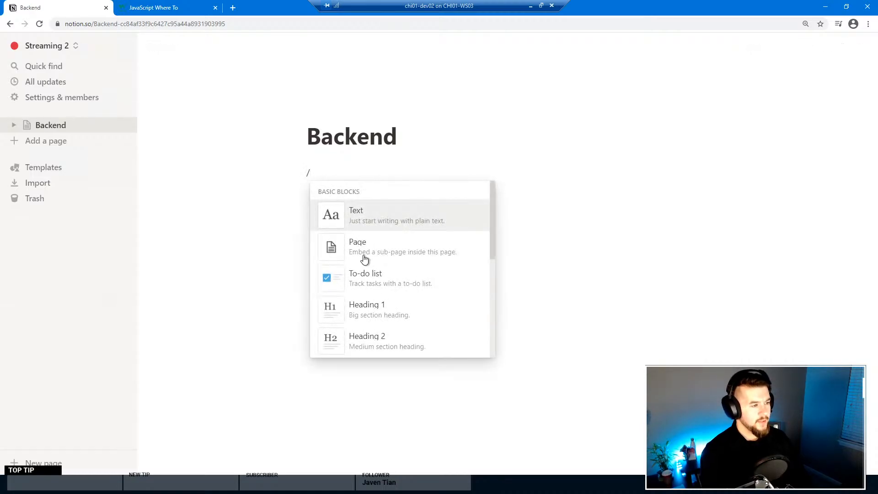
{"action": "scroll", "coordinate": [396, 246], "scroll_direction": "down", "scroll_amount": 5}
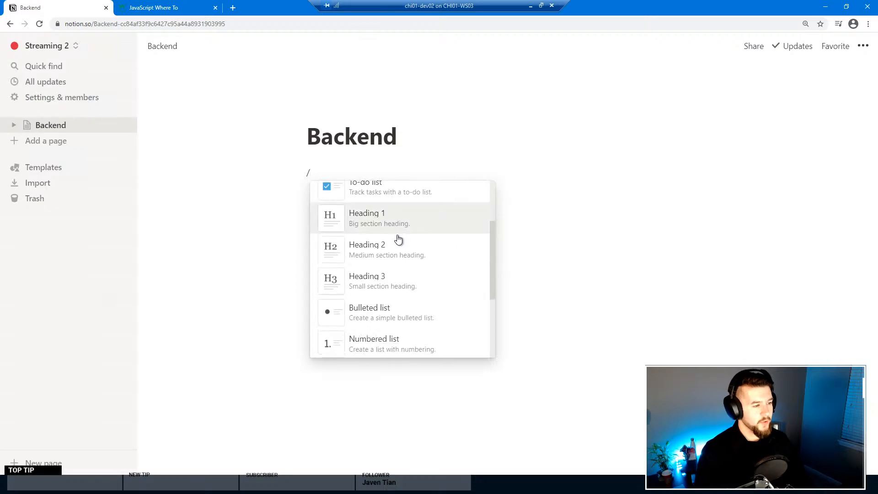
{"action": "scroll", "coordinate": [397, 251], "scroll_direction": "down", "scroll_amount": 5}
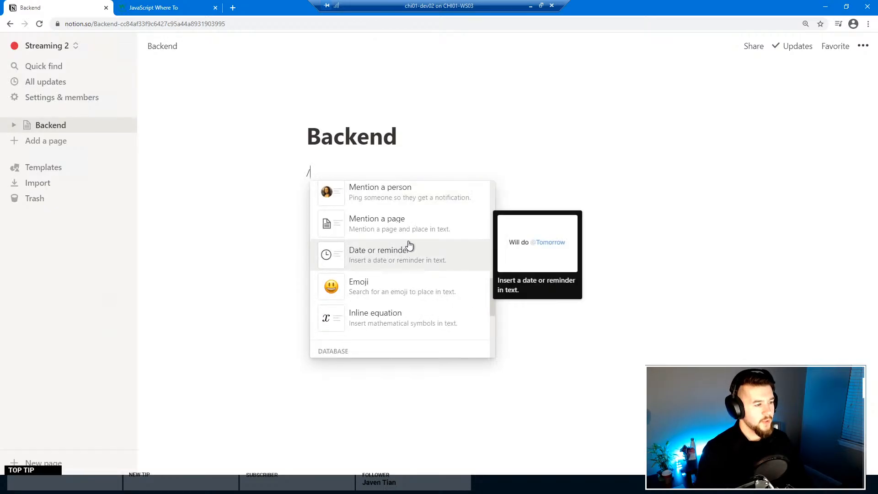
{"action": "scroll", "coordinate": [414, 235], "scroll_direction": "down", "scroll_amount": 3}
{"action": "scroll", "coordinate": [416, 247], "scroll_direction": "up", "scroll_amount": 8}
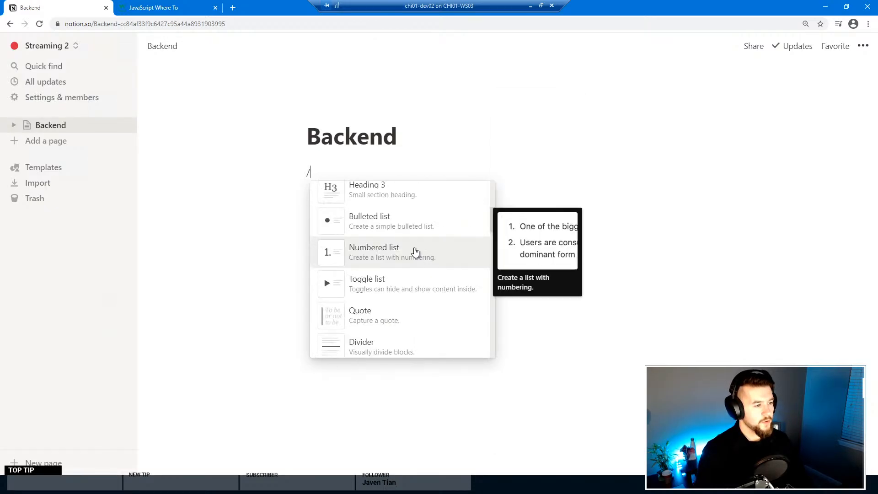
{"action": "scroll", "coordinate": [415, 251], "scroll_direction": "up", "scroll_amount": 3}
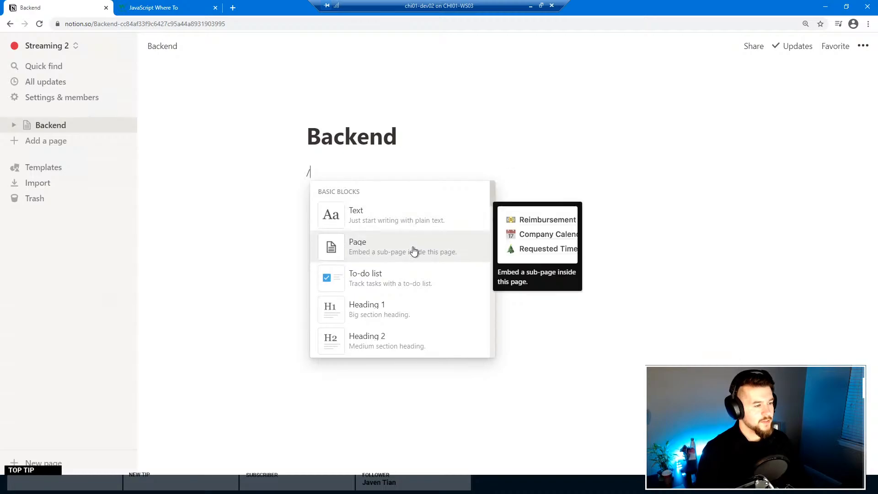
{"action": "scroll", "coordinate": [411, 284], "scroll_direction": "down", "scroll_amount": 3}
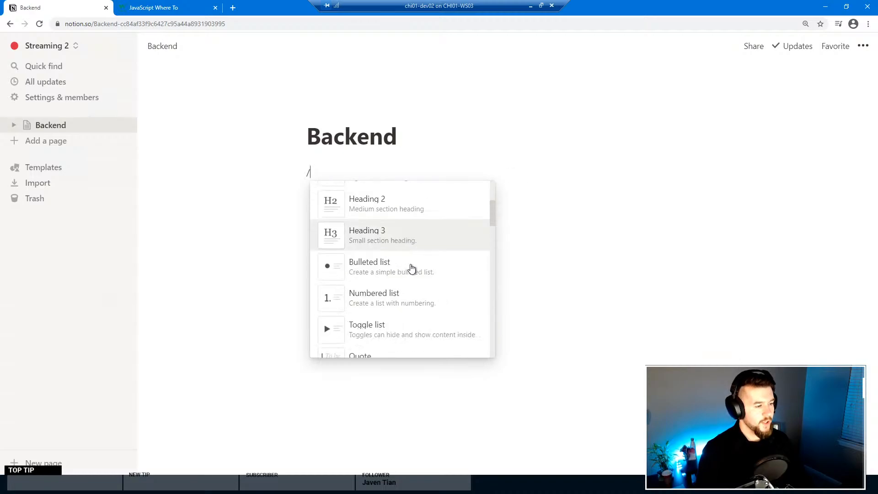
{"action": "scroll", "coordinate": [414, 260], "scroll_direction": "down", "scroll_amount": 2}
{"action": "scroll", "coordinate": [421, 278], "scroll_direction": "down", "scroll_amount": 5}
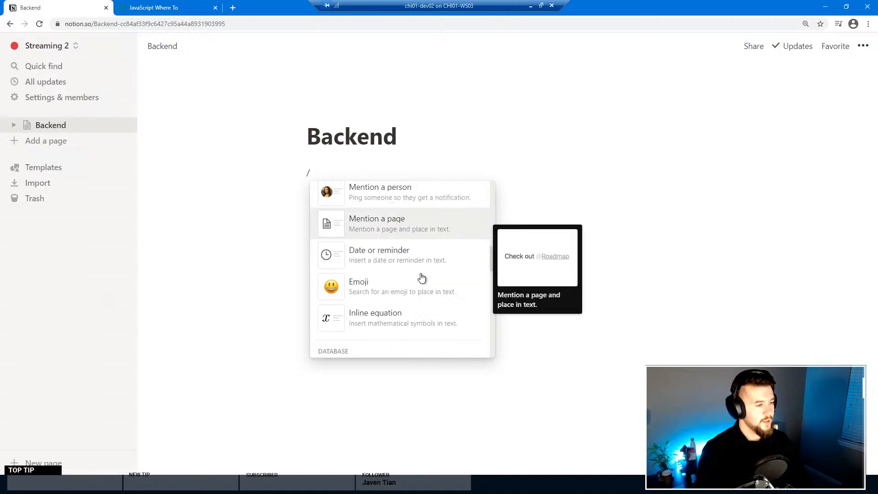
{"action": "scroll", "coordinate": [416, 256], "scroll_direction": "down", "scroll_amount": 4}
{"action": "scroll", "coordinate": [411, 245], "scroll_direction": "up", "scroll_amount": 2}
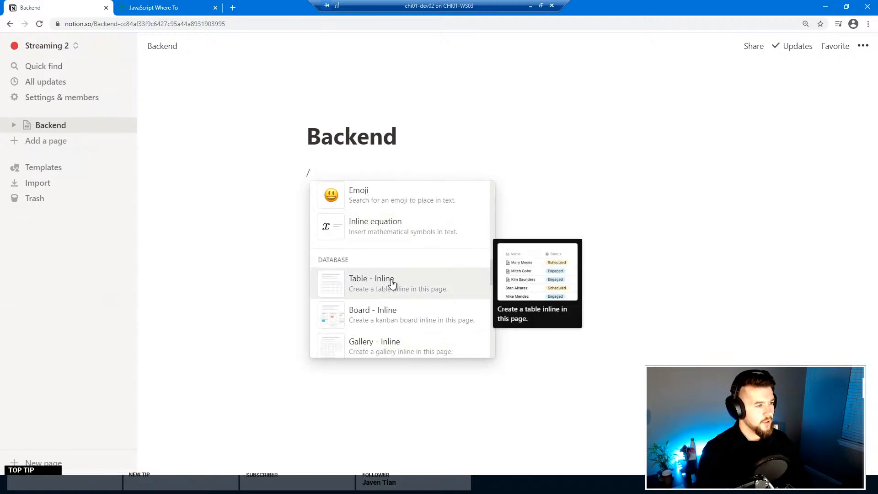
Step: Insert a full-page table into the Backend page and title it "Documents"
{"action": "scroll", "coordinate": [401, 279], "scroll_direction": "down", "scroll_amount": 1}
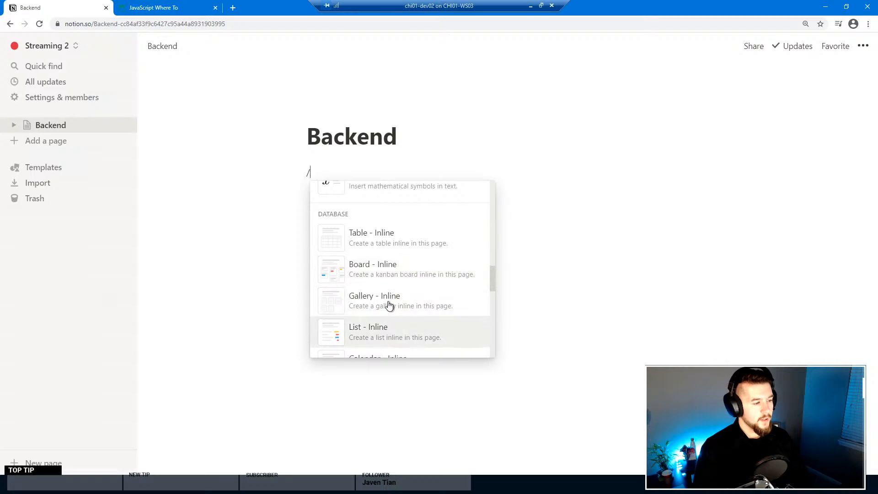
{"action": "scroll", "coordinate": [391, 304], "scroll_direction": "down", "scroll_amount": 2}
{"action": "scroll", "coordinate": [393, 256], "scroll_direction": "down", "scroll_amount": 1}
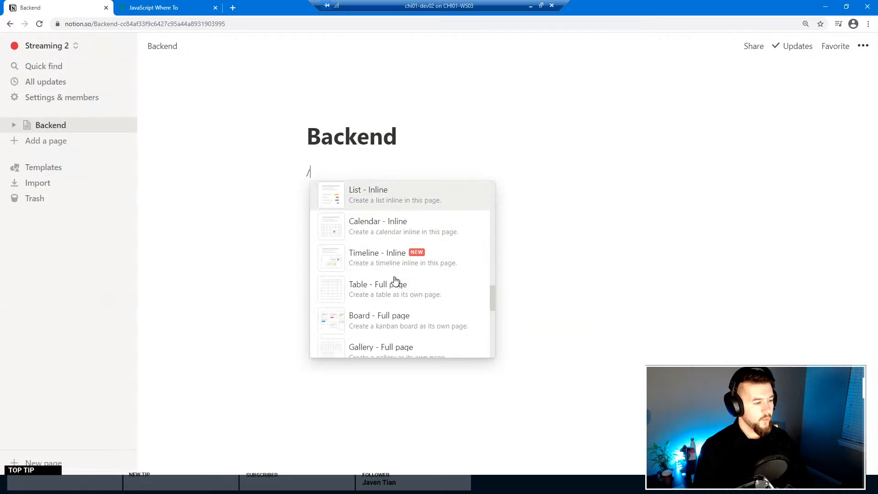
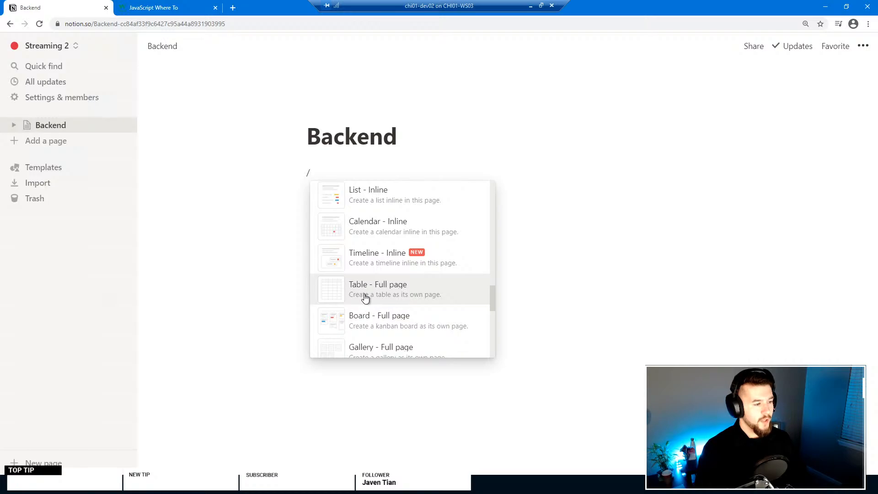
{"action": "left_click", "coordinate": [369, 295]}
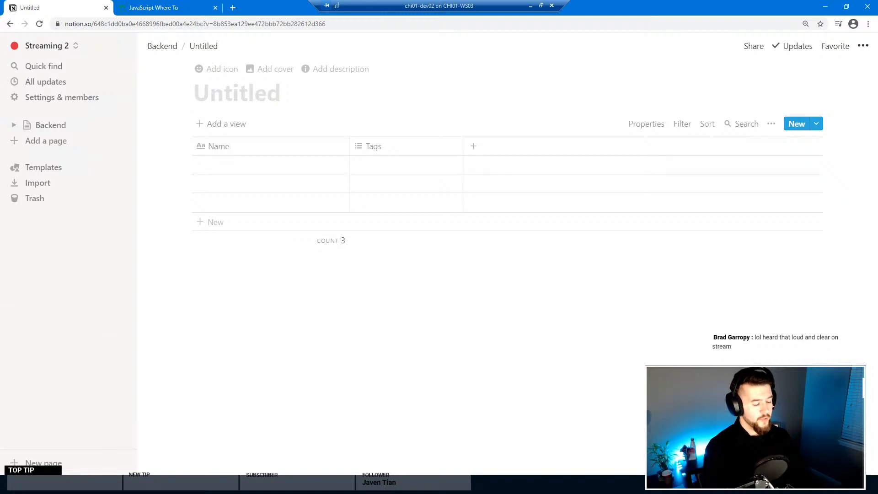
{"action": "type", "text": "Documents"}
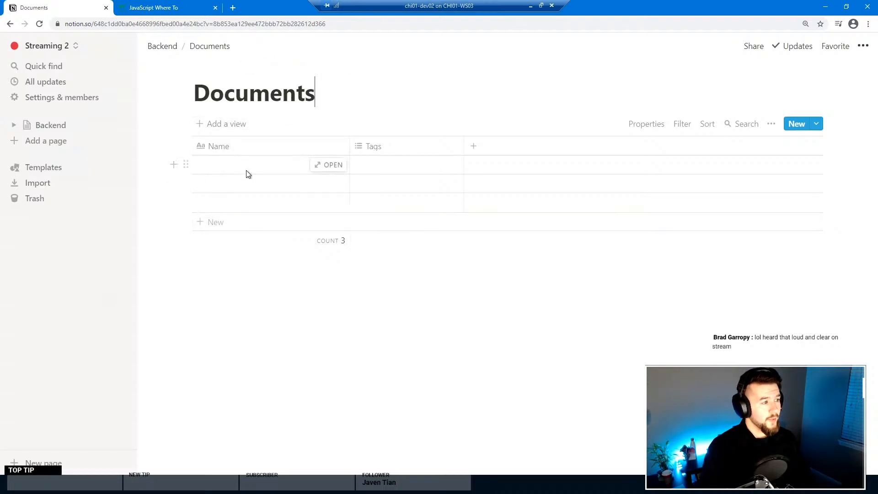
Step: Delete the three empty default rows from the Documents table
{"action": "right_click", "coordinate": [306, 169]}
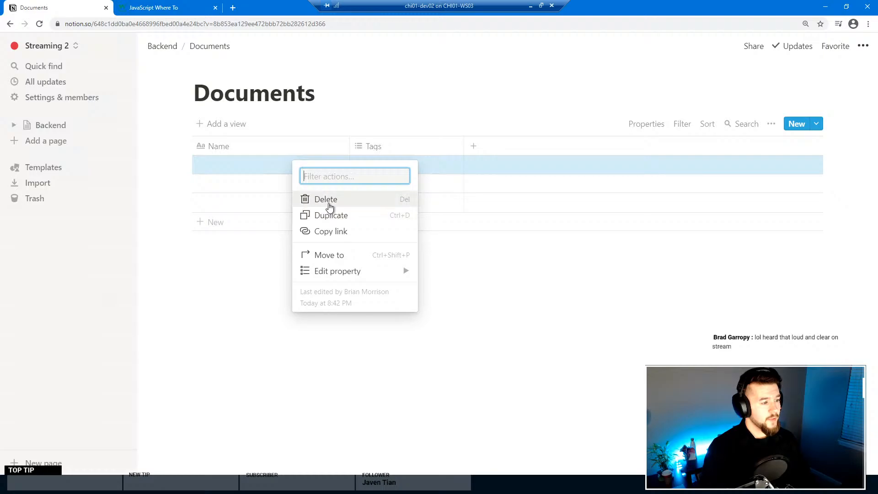
{"action": "left_click", "coordinate": [302, 196]}
{"action": "right_click", "coordinate": [280, 168]}
{"action": "left_click", "coordinate": [313, 208]}
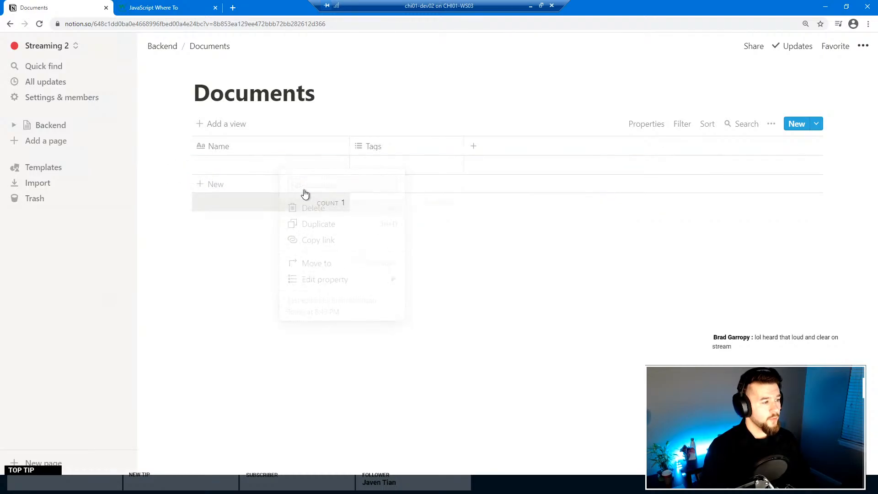
{"action": "right_click", "coordinate": [289, 165]}
{"action": "left_click", "coordinate": [313, 202]}
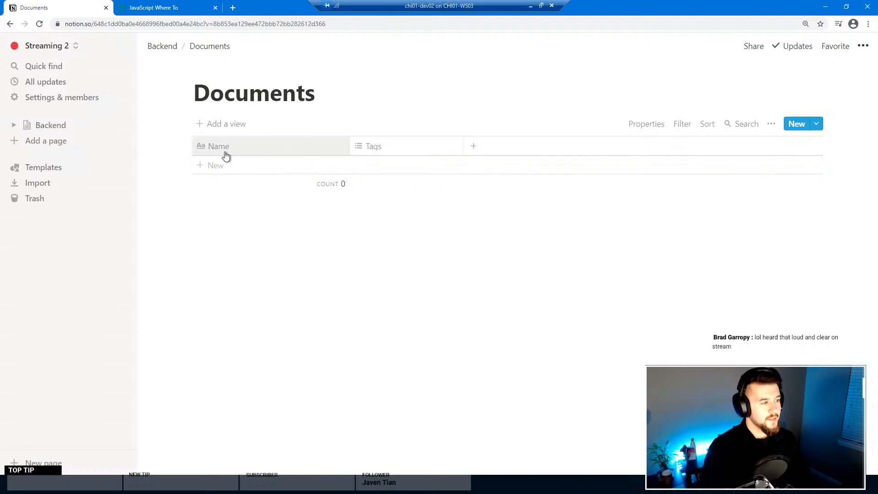
Step: Add a row named "lakjsdfklasjdf" and look at the property types available for the Tags column
{"action": "left_click", "coordinate": [267, 165]}
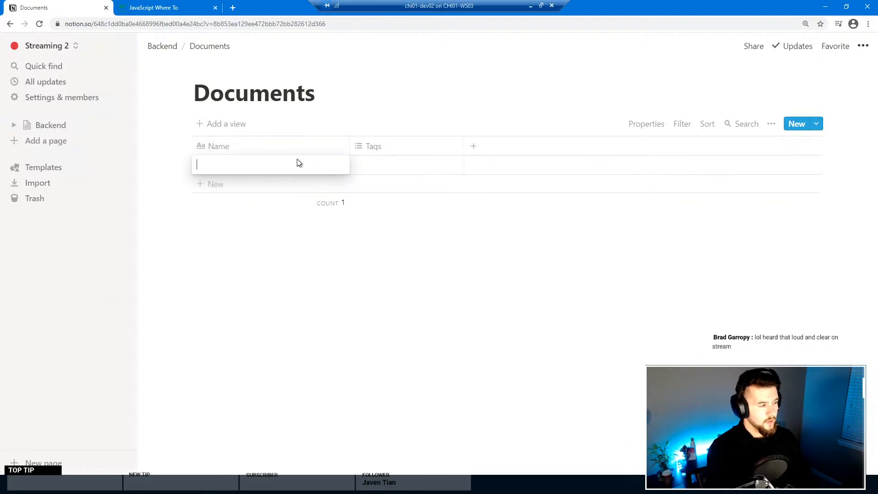
{"action": "type", "text": "lakjsdfklasjdf"}
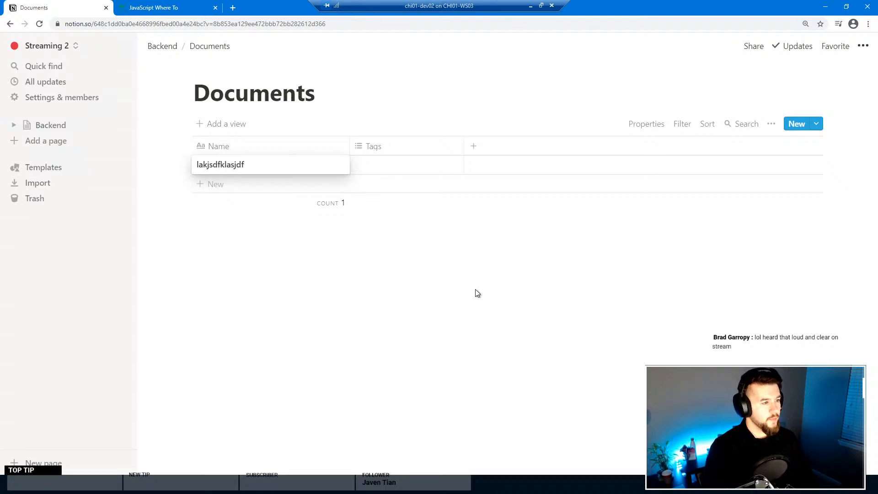
{"action": "left_click", "coordinate": [388, 147]}
{"action": "mouse_move", "coordinate": [405, 210]}
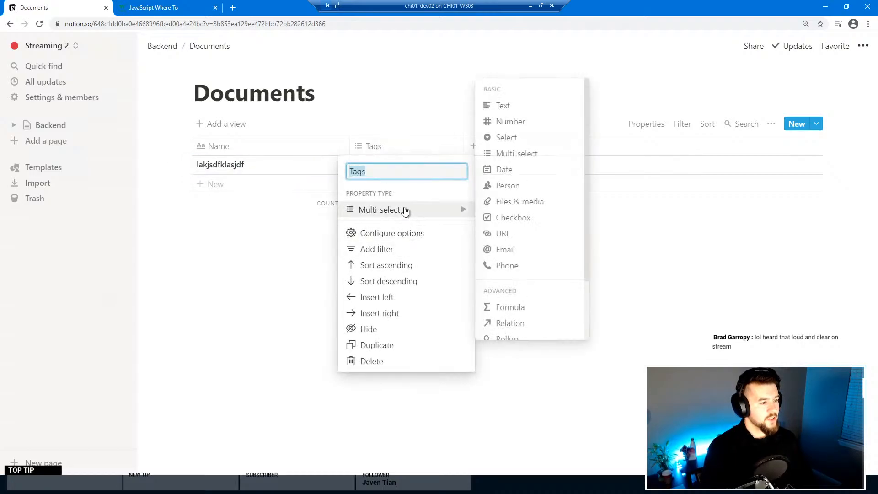
{"action": "left_click", "coordinate": [672, 271]}
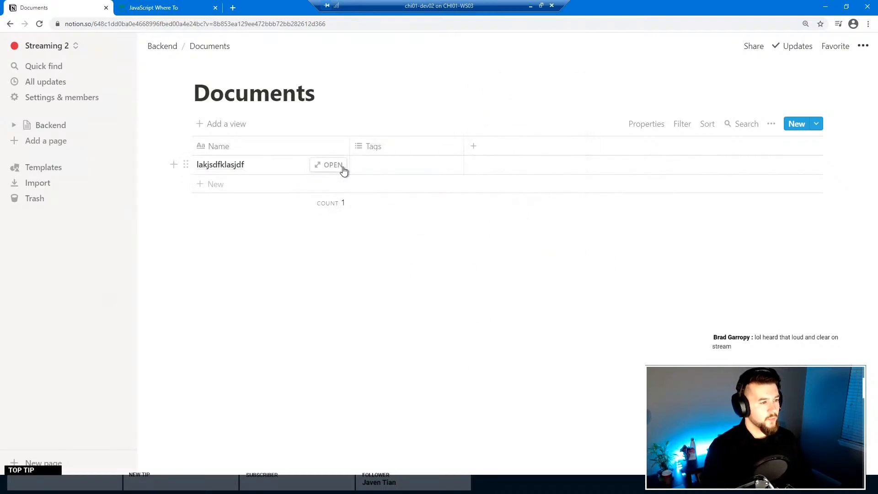
Step: Create the tags "This is a tag" and "Another tag" on the row and widen the Tags column
{"action": "left_click", "coordinate": [405, 167]}
{"action": "type", "text": "This is a tag"}
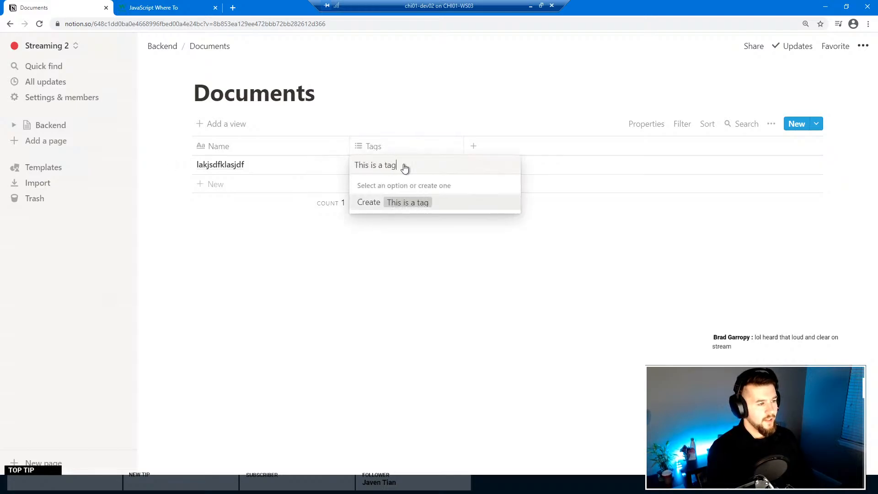
{"action": "key", "text": "Return"}
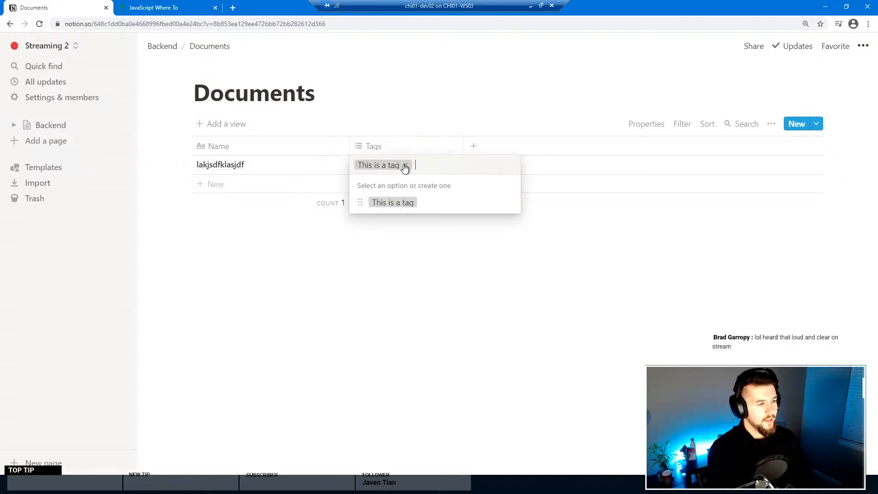
{"action": "type", "text": "Another tag"}
{"action": "key", "text": "Return"}
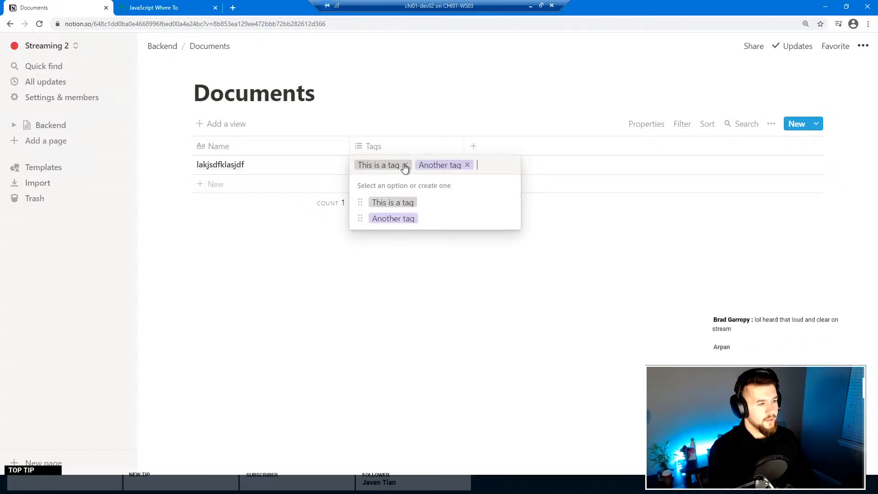
{"action": "key", "text": "Escape"}
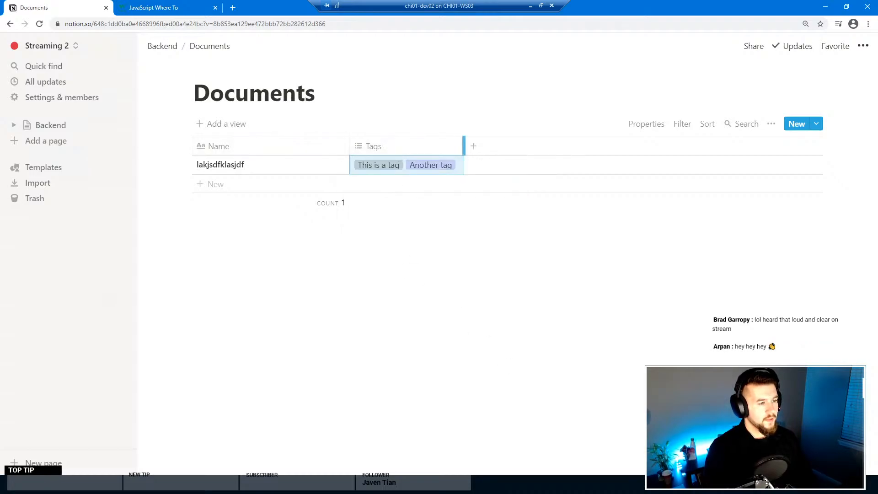
{"action": "left_click_drag", "start_coordinate": [464, 146], "coordinate": [500, 146]}
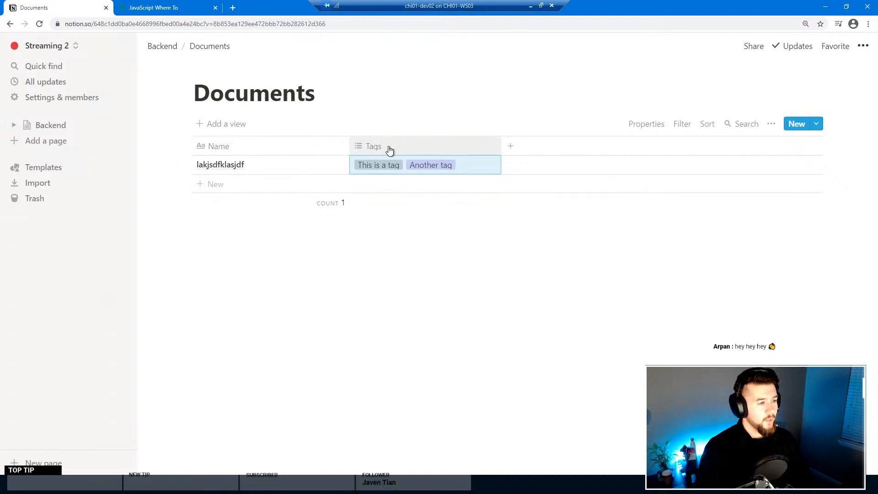
Step: Delete the Tags property from the Documents table and test the table's link on the Backend page
{"action": "left_click", "coordinate": [425, 151]}
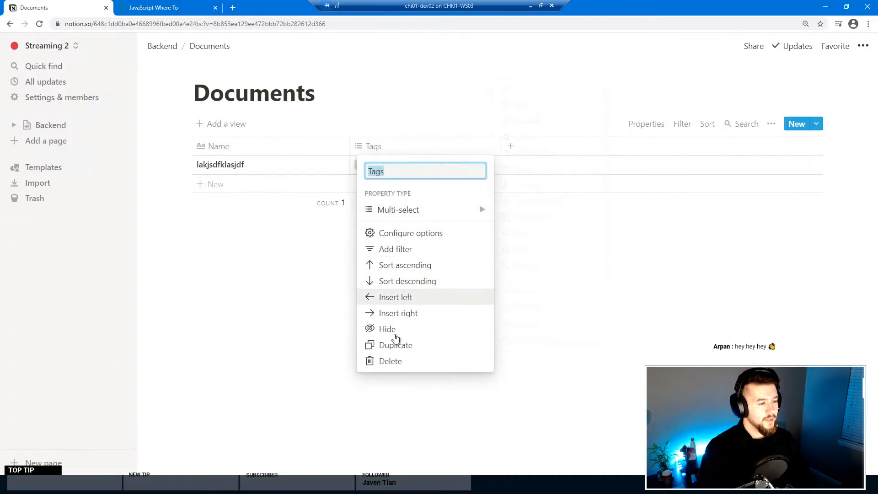
{"action": "left_click", "coordinate": [402, 368]}
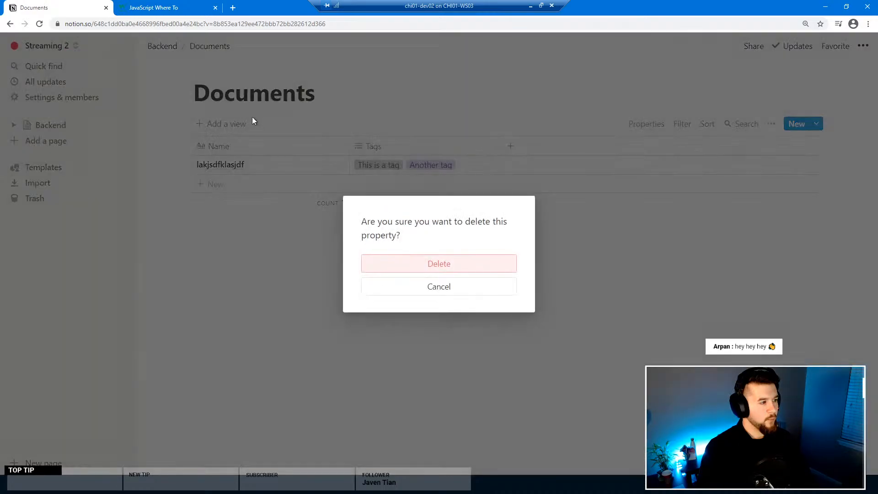
{"action": "left_click", "coordinate": [409, 263]}
{"action": "left_click", "coordinate": [169, 47]}
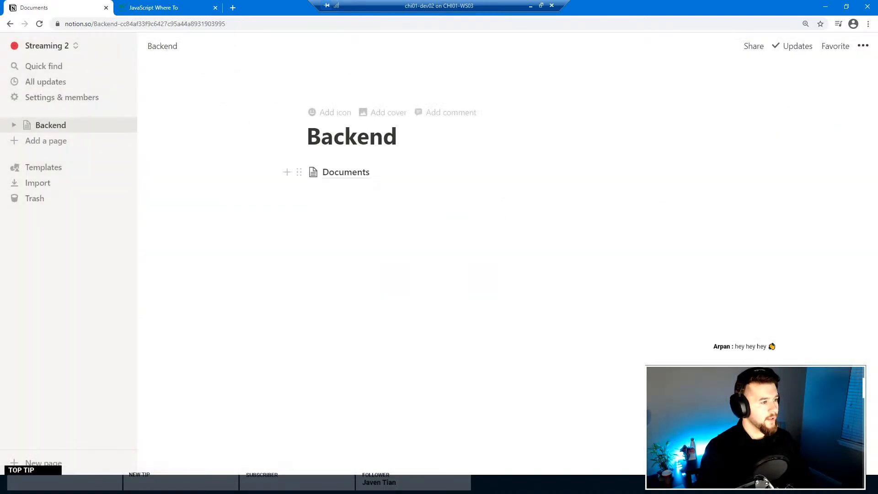
{"action": "left_click", "coordinate": [334, 171]}
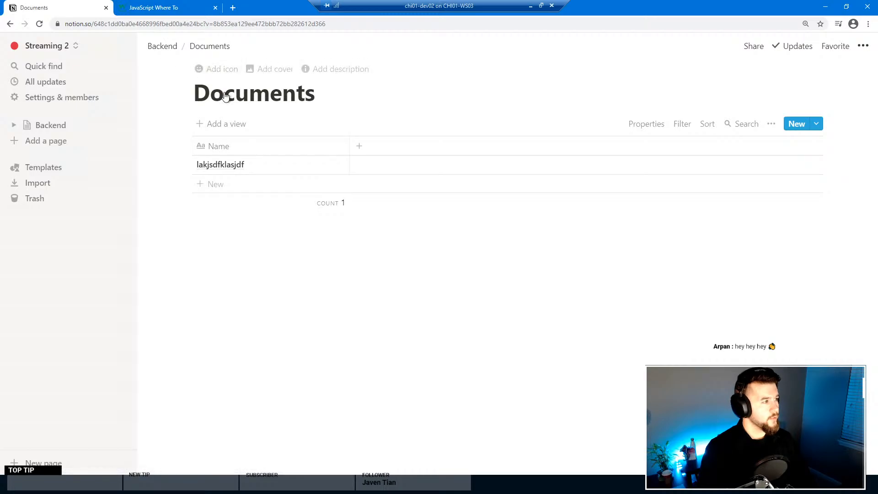
Step: Return to the Backend page and insert another full-page table titled "Tags" below Documents
{"action": "left_click", "coordinate": [162, 46]}
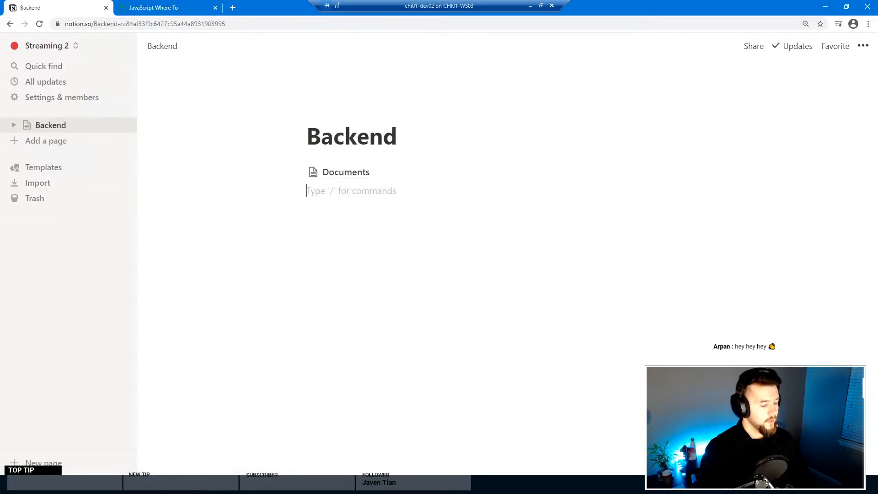
{"action": "type", "text": "/"}
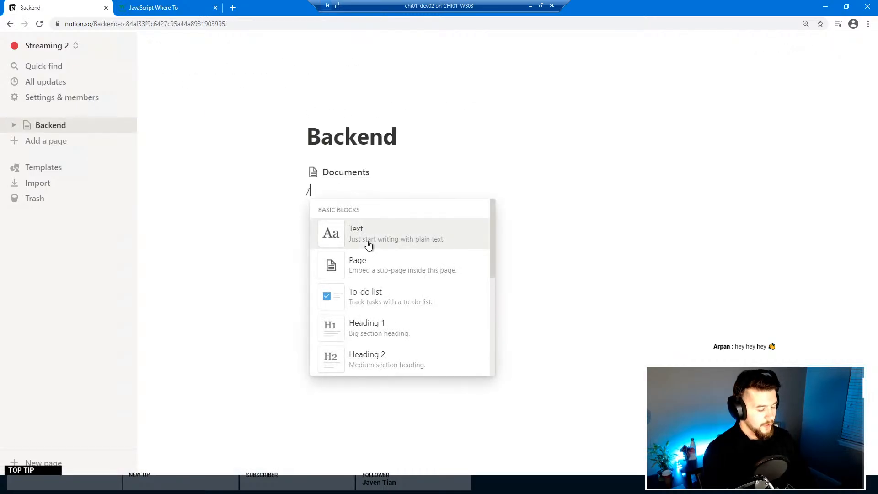
{"action": "type", "text": "table"}
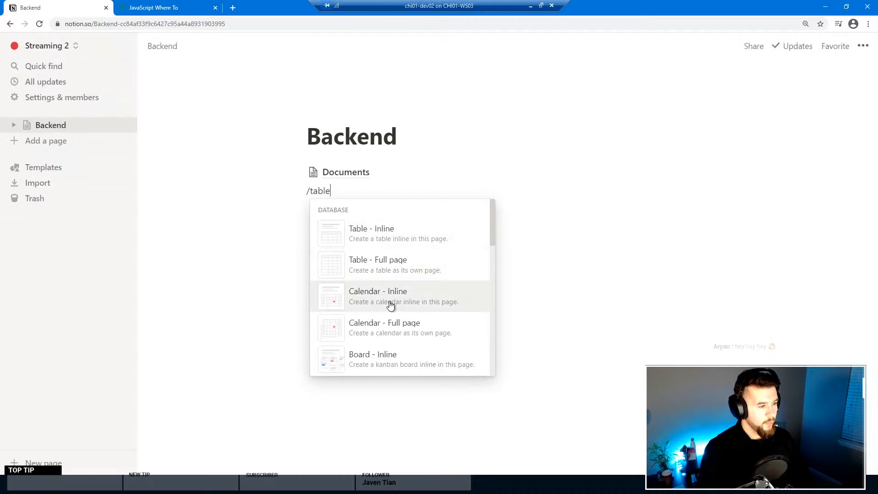
{"action": "left_click", "coordinate": [409, 268]}
{"action": "type", "text": "Tags"}
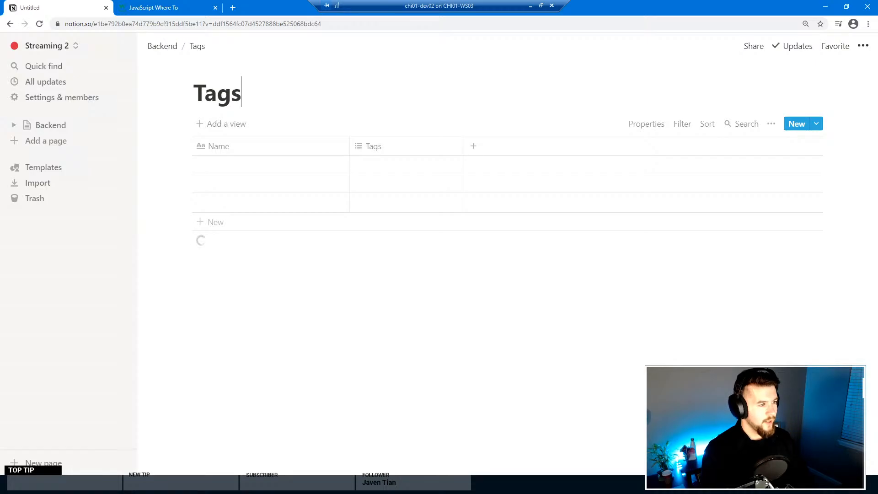
Step: Delete the Tags property from the Tags table and widen its Name column
{"action": "left_click", "coordinate": [398, 148]}
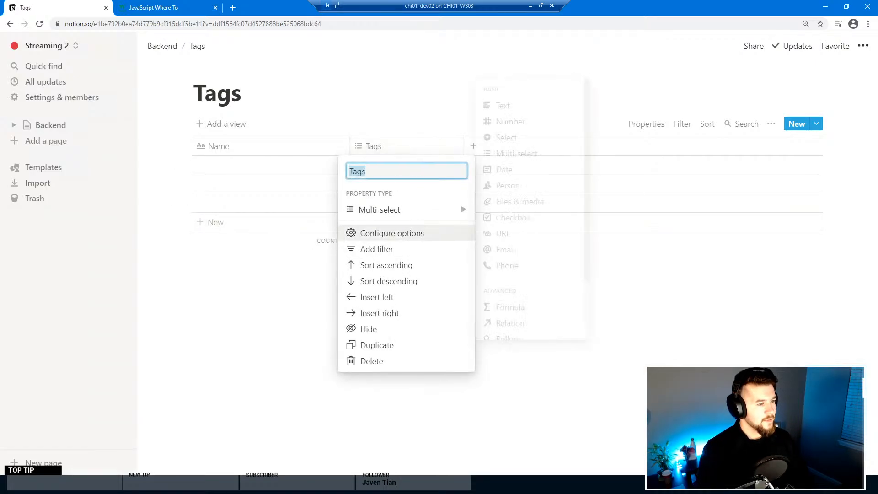
{"action": "left_click", "coordinate": [397, 361]}
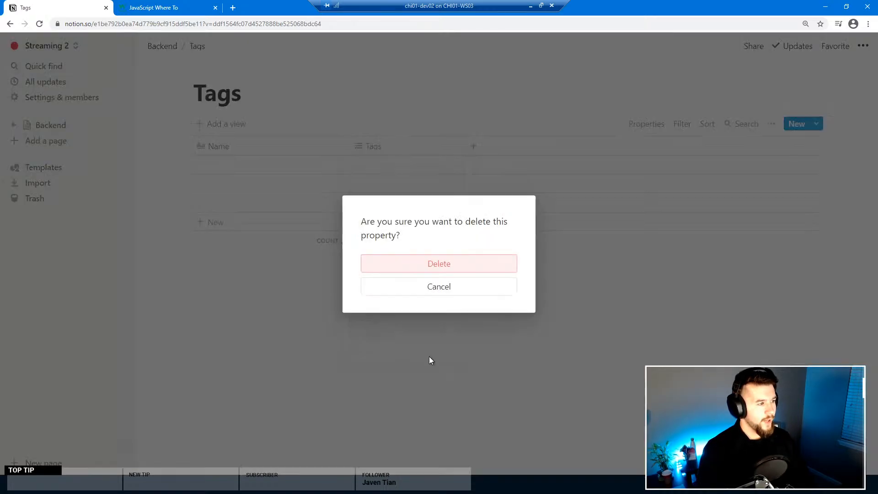
{"action": "left_click", "coordinate": [444, 268]}
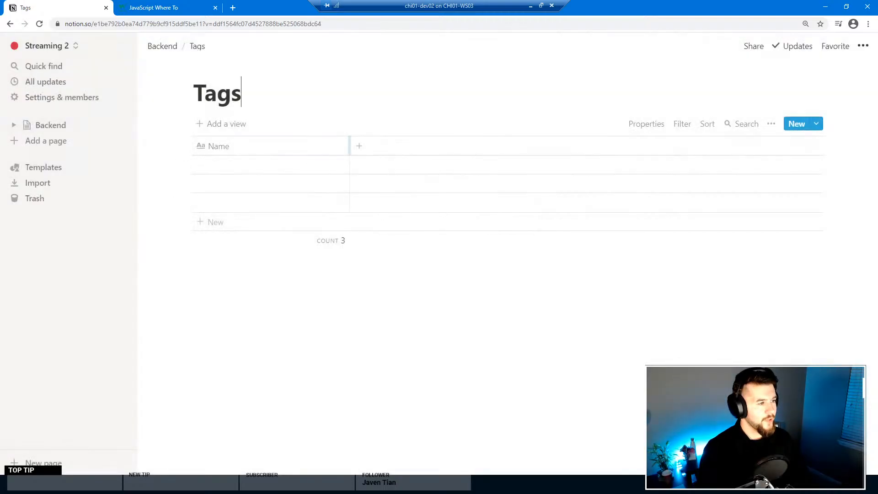
{"action": "left_click_drag", "start_coordinate": [350, 146], "coordinate": [386, 146]}
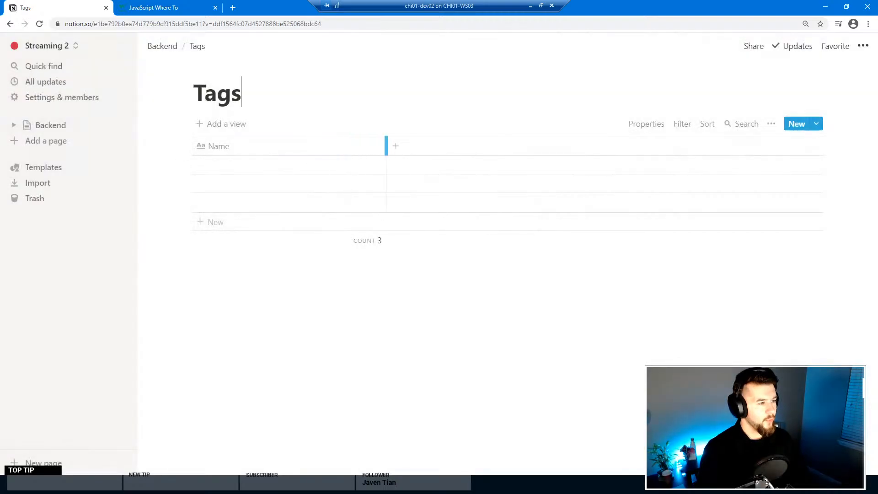
Step: Name the three rows of the Tags table "JavaScript", "NodeJS" and "C#"
{"action": "left_click", "coordinate": [280, 168]}
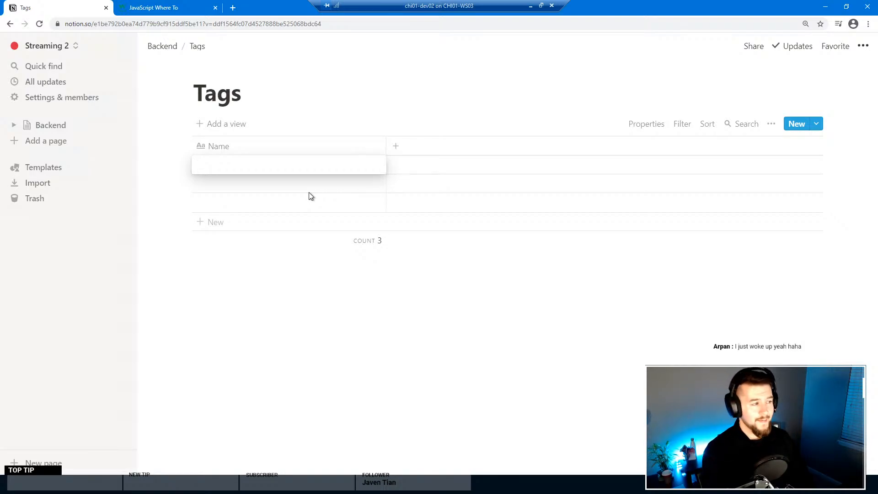
{"action": "type", "text": "Javas"}
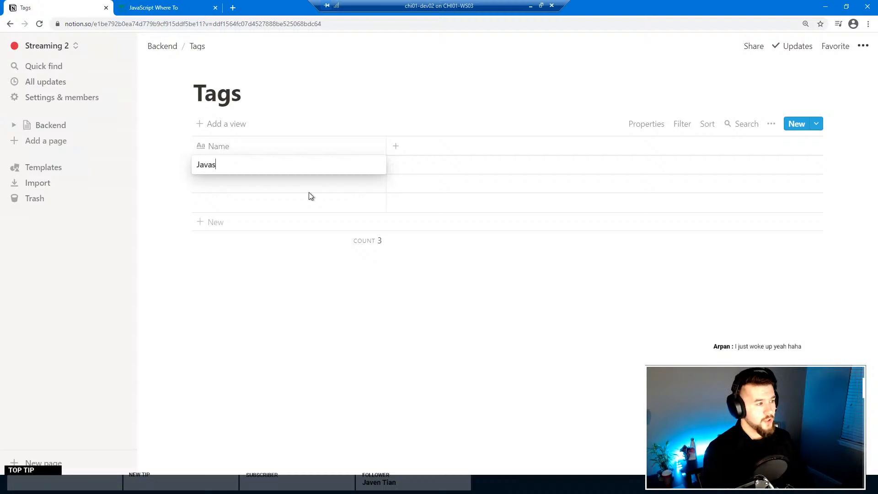
{"action": "key", "text": "BackSpace"}
{"action": "type", "text": "Script"}
{"action": "left_click", "coordinate": [309, 192]}
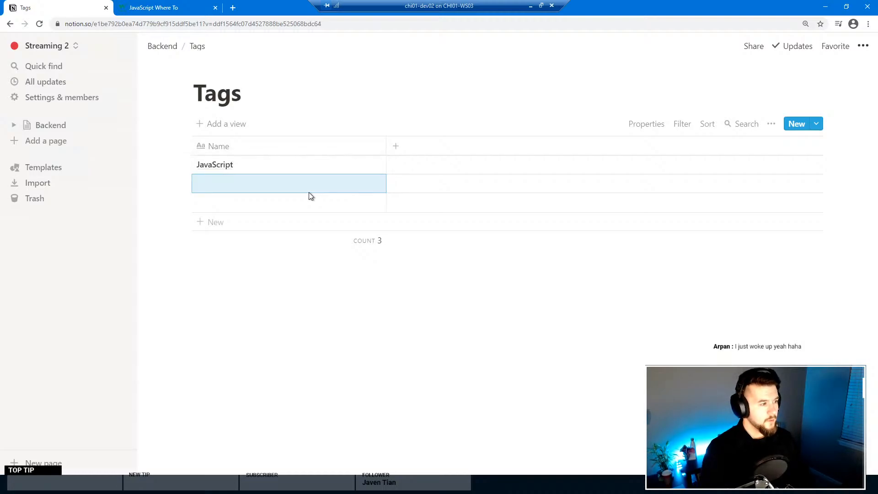
{"action": "left_click", "coordinate": [249, 188]}
{"action": "type", "text": "NodeJS"}
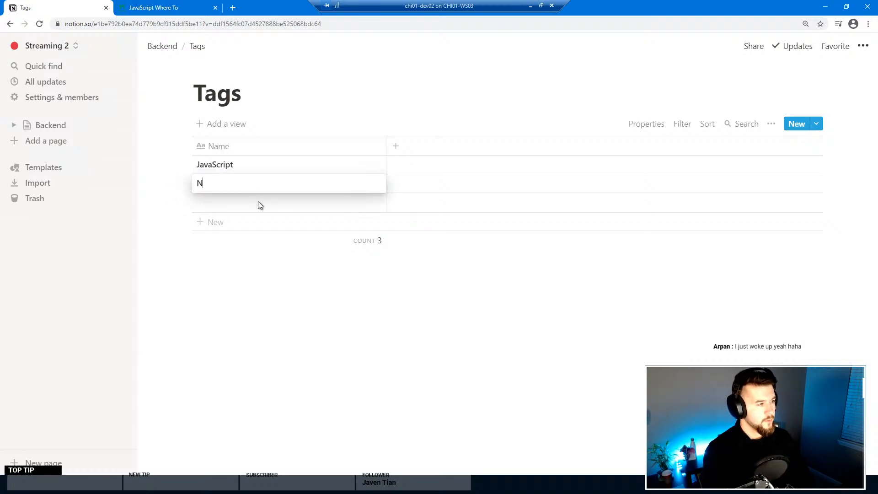
{"action": "left_click", "coordinate": [258, 203]}
{"action": "left_click", "coordinate": [258, 201]}
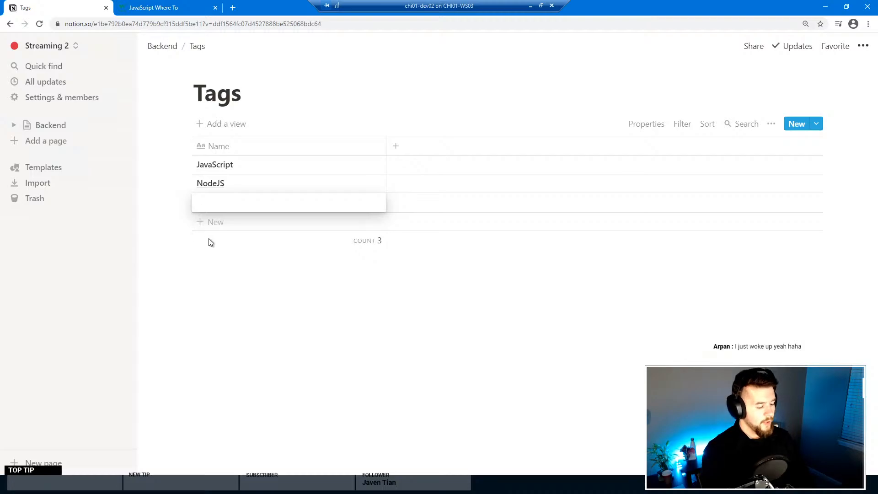
{"action": "type", "text": "C#"}
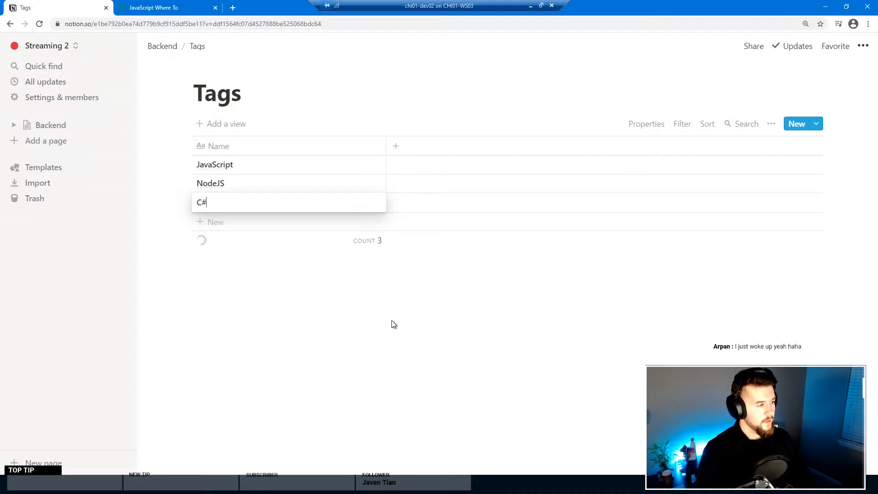
{"action": "key", "text": "Escape"}
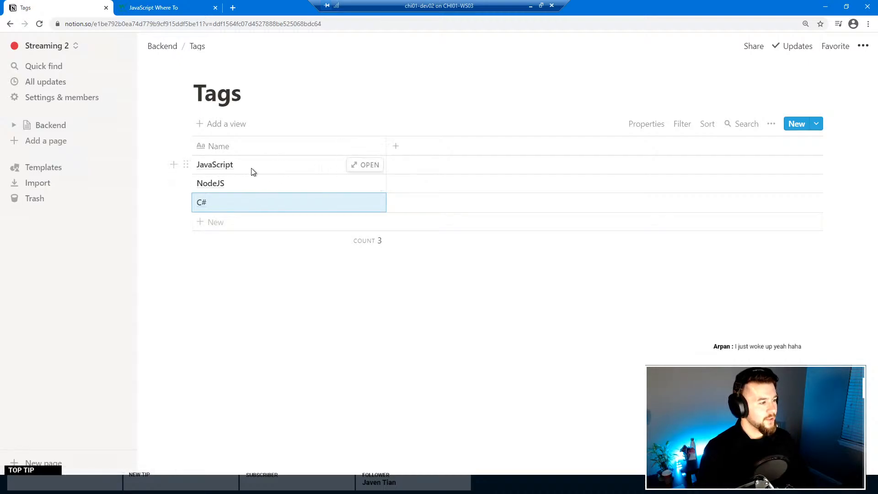
Step: Give the JavaScript entry a page icon by uploading the nodejs-logo image from the tech folder, and return to the Tags table
{"action": "left_click", "coordinate": [363, 165]}
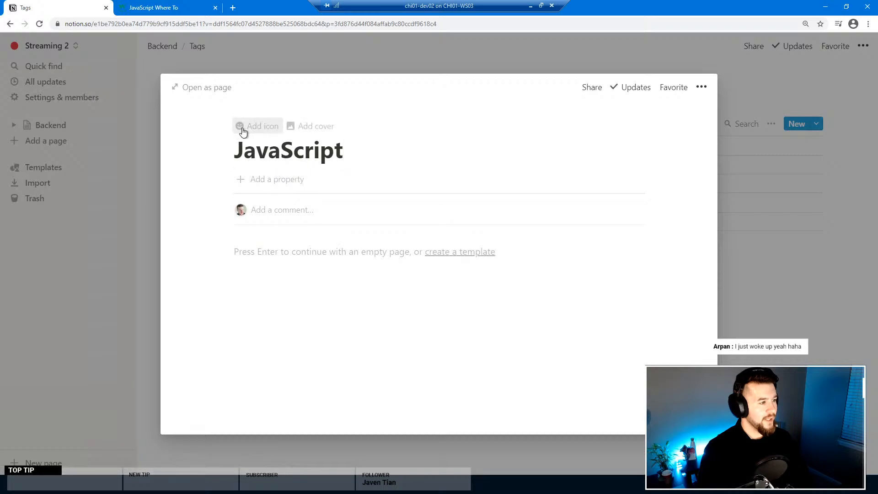
{"action": "mouse_move", "coordinate": [269, 136]}
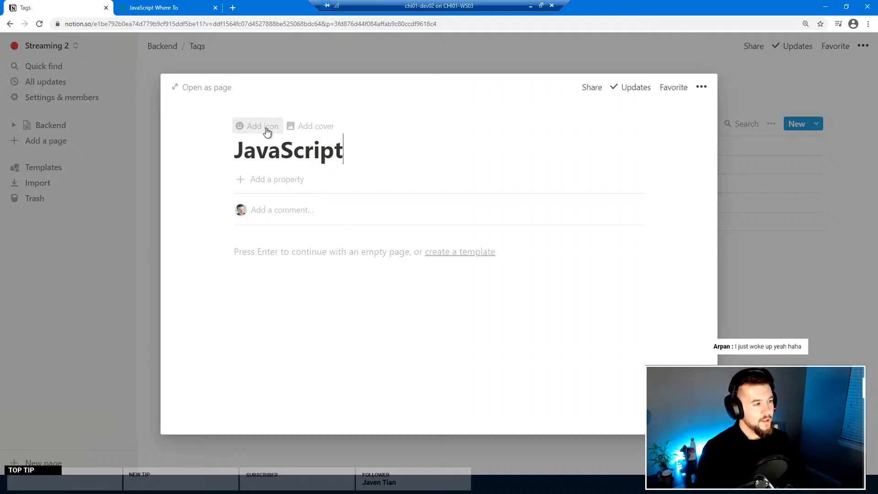
{"action": "left_click", "coordinate": [267, 132]}
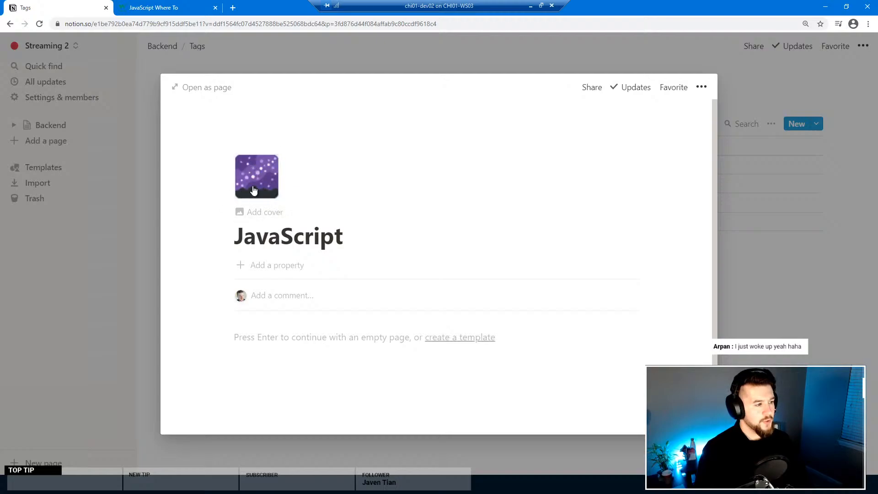
{"action": "left_click", "coordinate": [271, 169]}
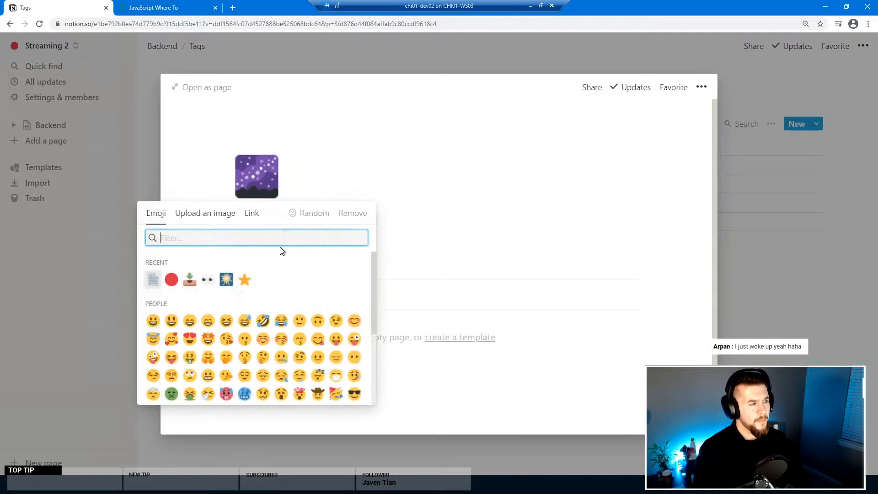
{"action": "left_click", "coordinate": [215, 221]}
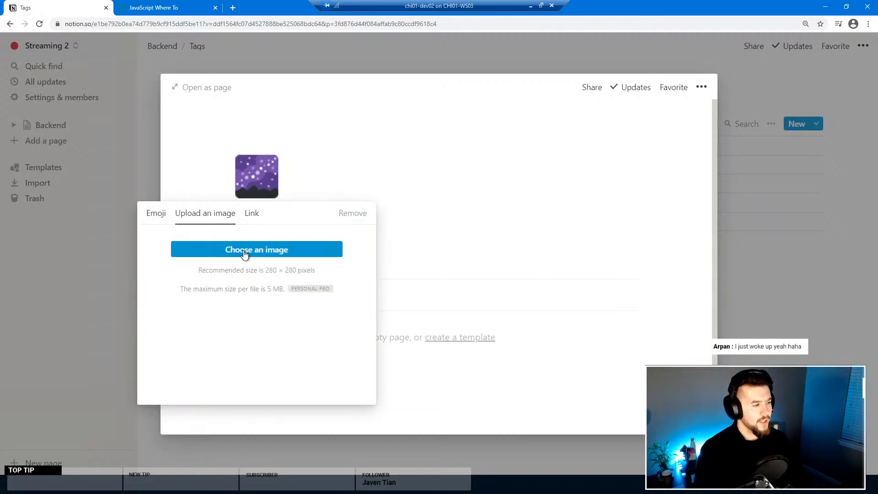
{"action": "left_click", "coordinate": [243, 251]}
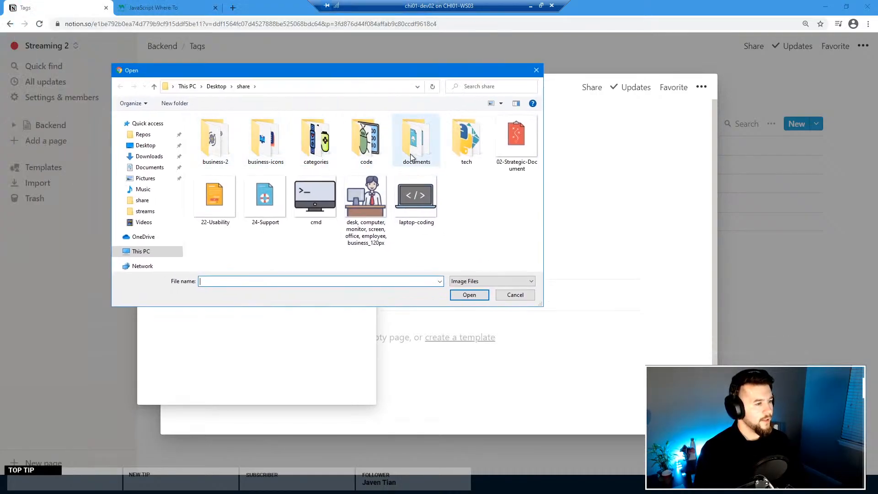
{"action": "left_click", "coordinate": [474, 154]}
{"action": "double_click", "coordinate": [473, 150]}
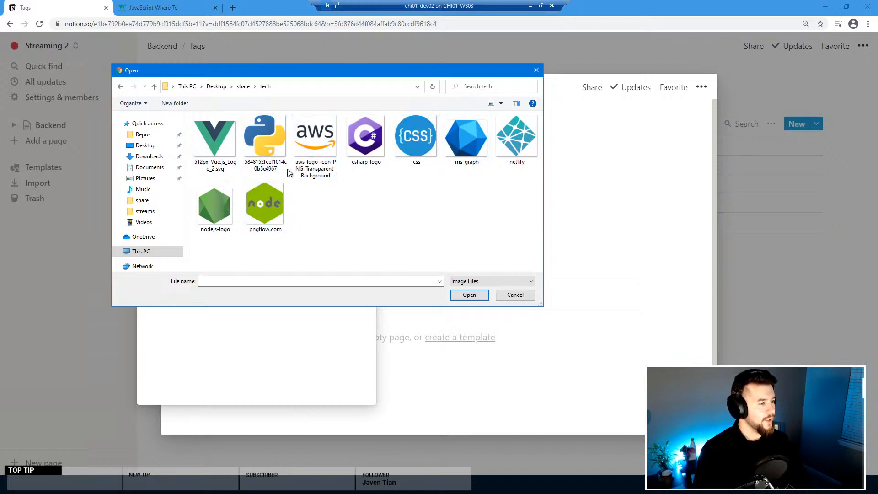
{"action": "double_click", "coordinate": [215, 205]}
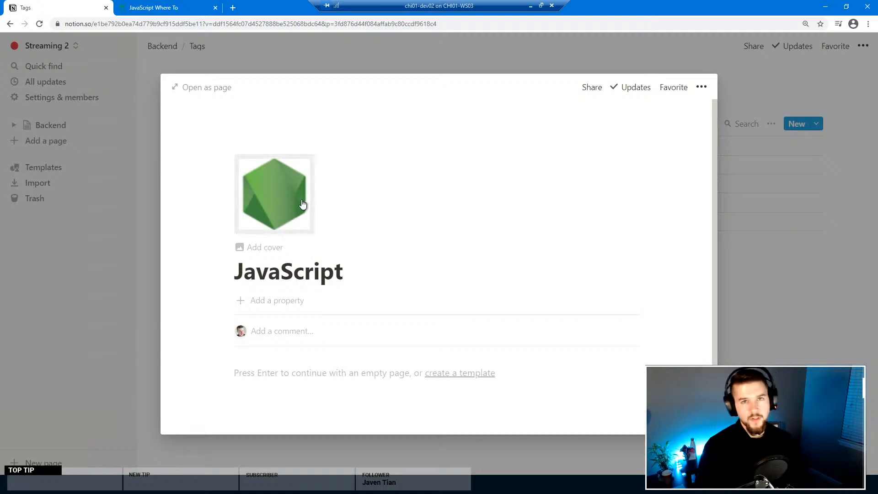
{"action": "left_click", "coordinate": [754, 261]}
Step: Upload the pngflow.com node logo from the tech folder as the NodeJS entry's page icon and close the entry
{"action": "left_click", "coordinate": [366, 188]}
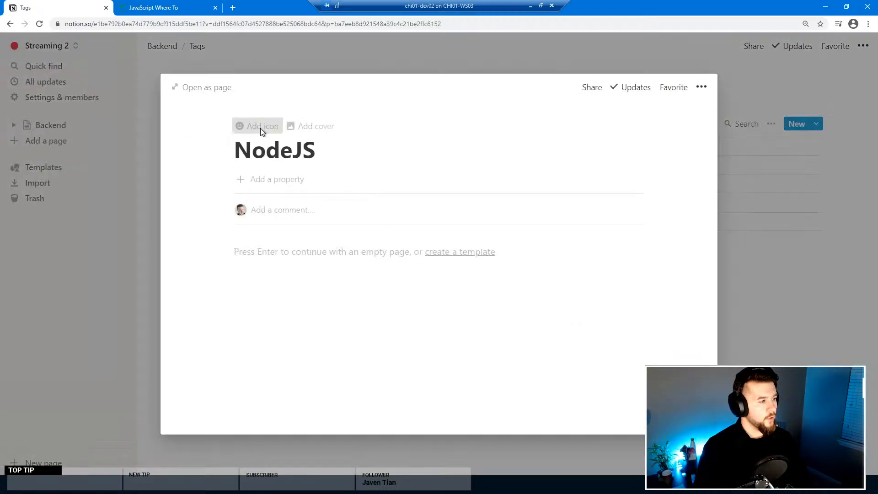
{"action": "left_click", "coordinate": [260, 129]}
{"action": "left_click", "coordinate": [231, 215]}
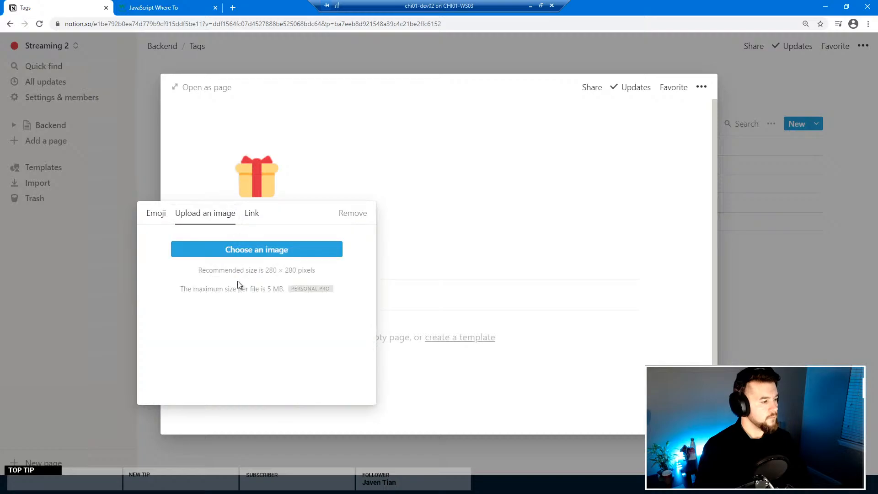
{"action": "left_click", "coordinate": [254, 249]}
{"action": "double_click", "coordinate": [264, 203]}
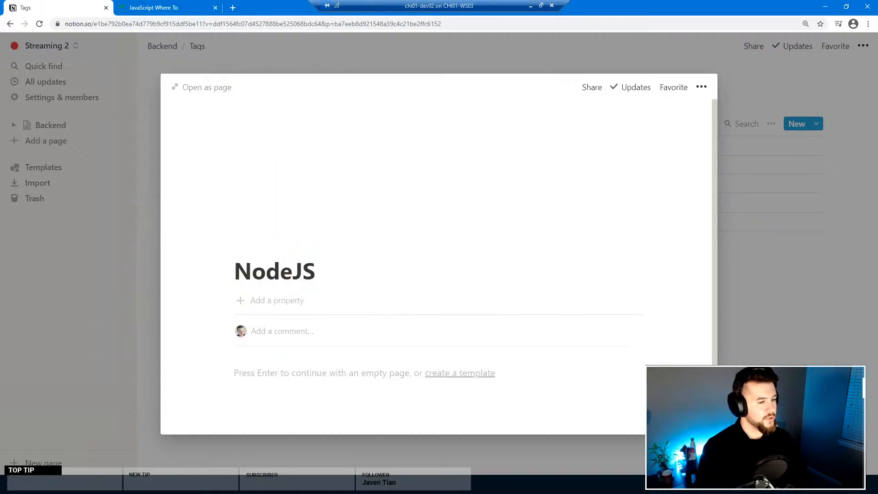
{"action": "left_click", "coordinate": [761, 342]}
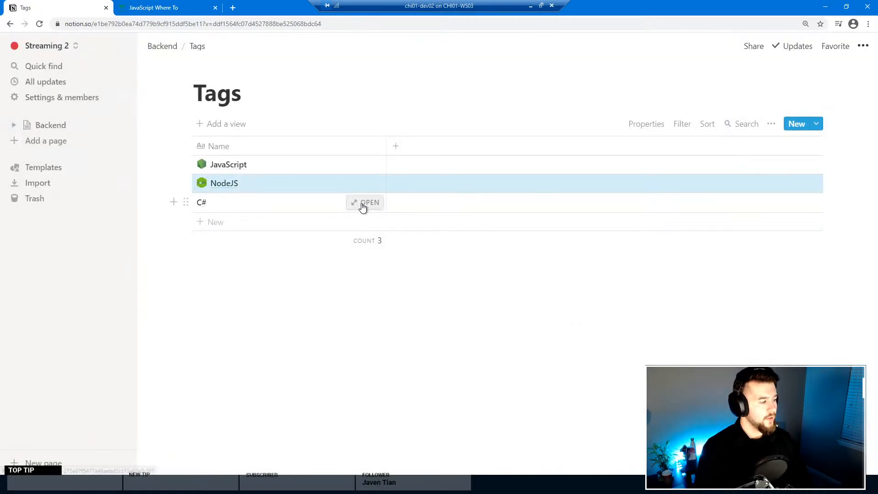
Step: Upload the csharp-logo image as the page icon of the C# entry and close the entry
{"action": "left_click", "coordinate": [363, 202]}
{"action": "left_click", "coordinate": [247, 129]}
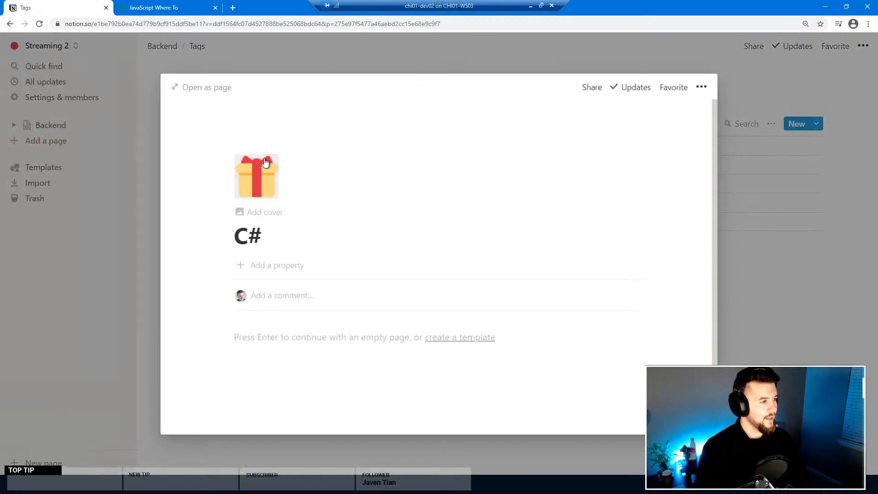
{"action": "left_click", "coordinate": [273, 191]}
{"action": "left_click", "coordinate": [215, 213]}
{"action": "left_click", "coordinate": [274, 248]}
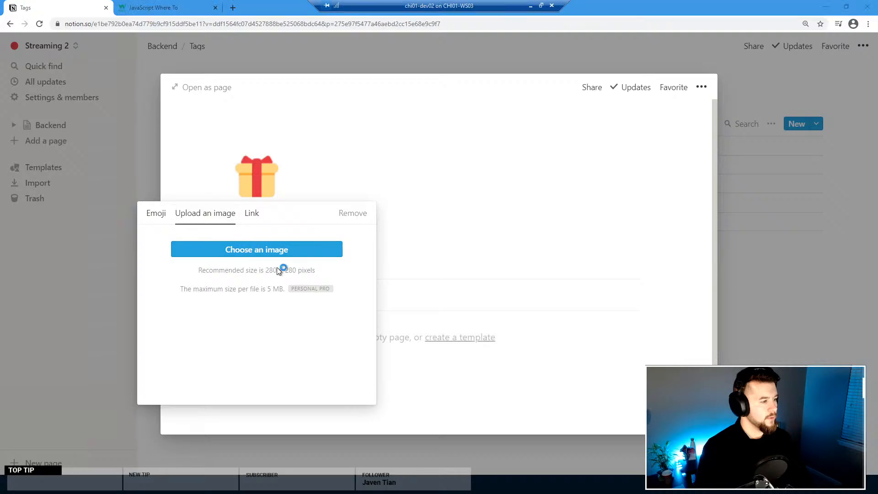
{"action": "left_click", "coordinate": [315, 137]}
{"action": "double_click", "coordinate": [366, 137]}
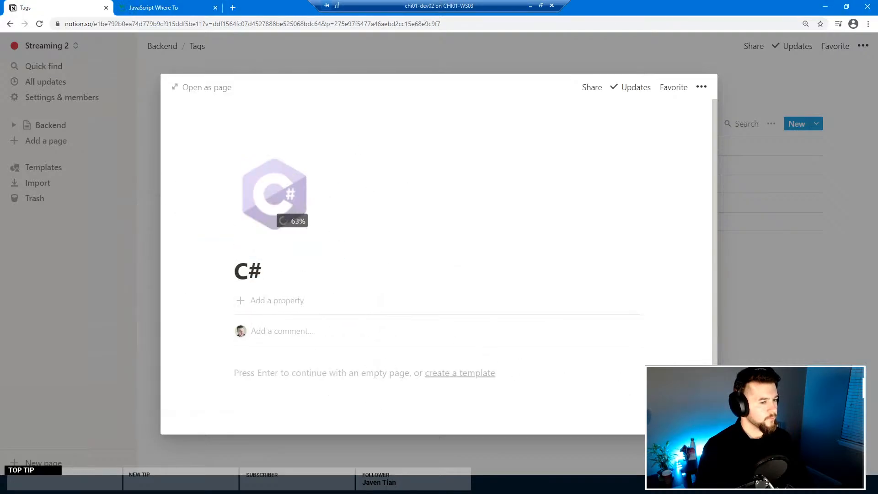
{"action": "left_click", "coordinate": [748, 352]}
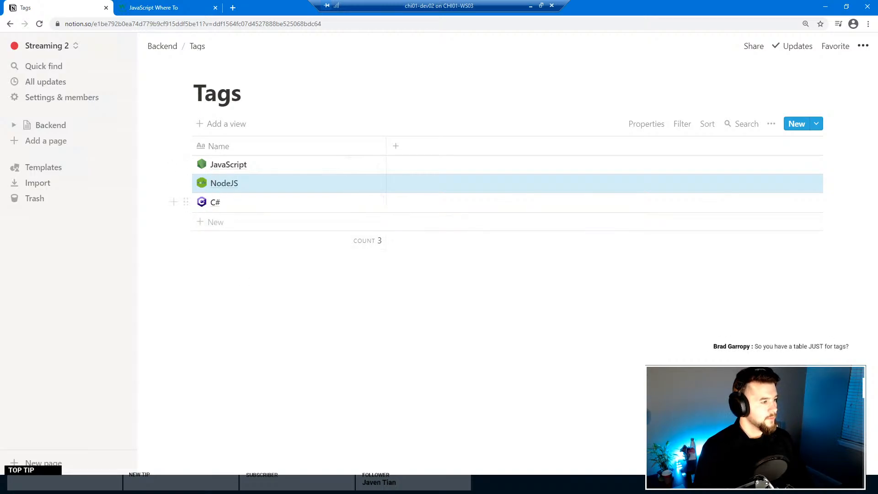
Step: Return to the Backend page and insert a full-page table titled "Categories" below Tags
{"action": "left_click", "coordinate": [177, 53]}
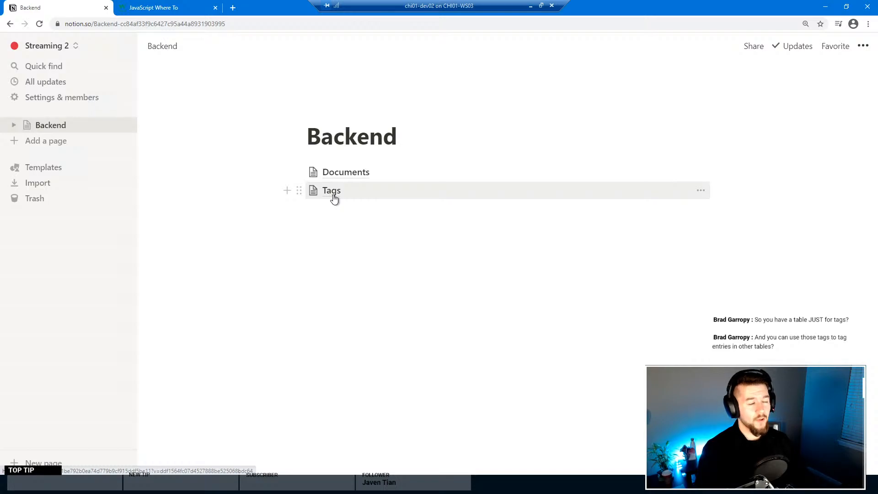
{"action": "left_click", "coordinate": [336, 212]}
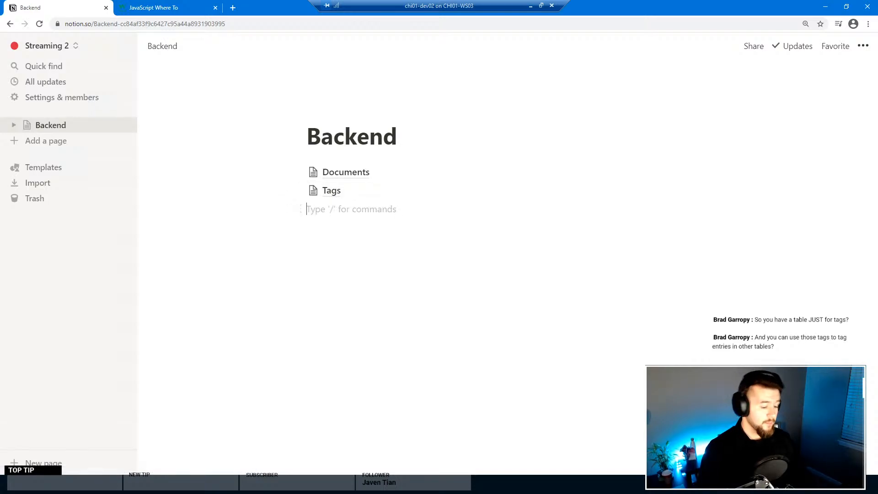
{"action": "type", "text": "/"}
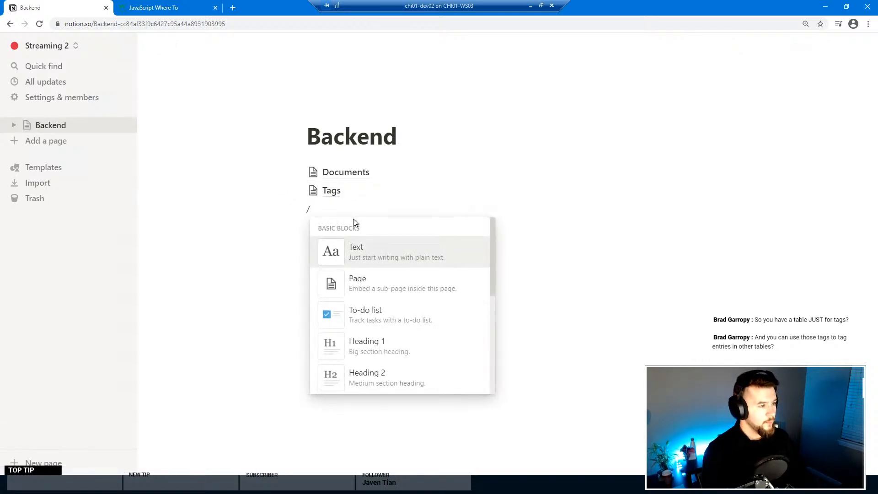
{"action": "type", "text": "table"}
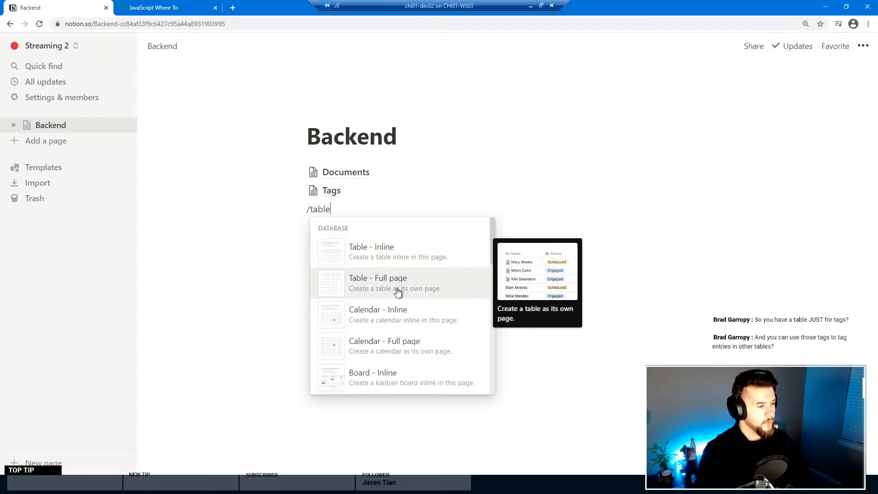
{"action": "left_click", "coordinate": [397, 292]}
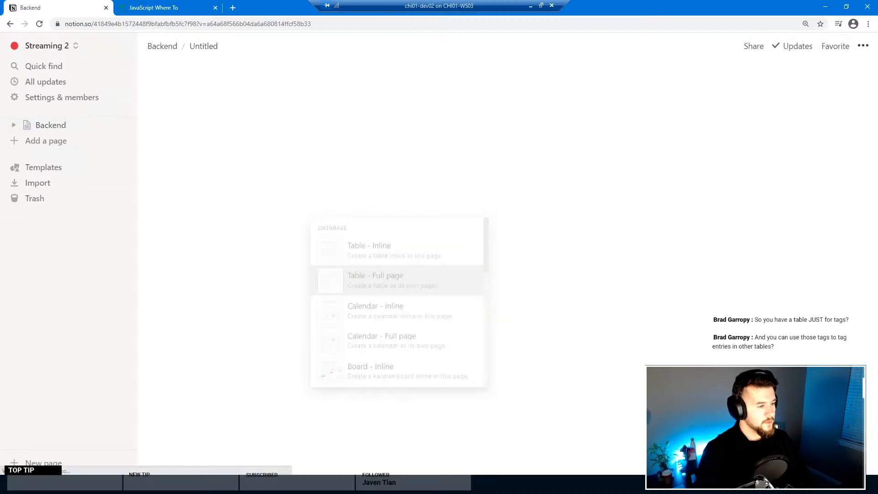
{"action": "type", "text": "Categories"}
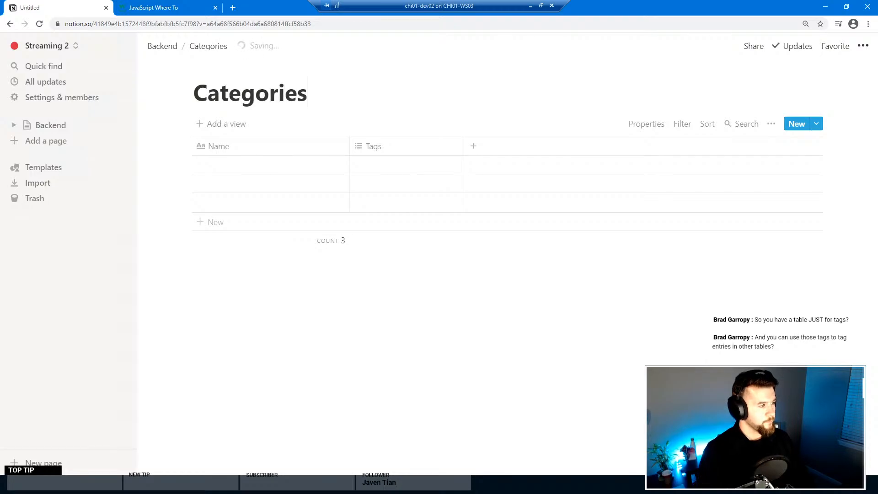
Step: Name the three entries of the Categories table Development, Business and Finances
{"action": "left_click", "coordinate": [310, 169]}
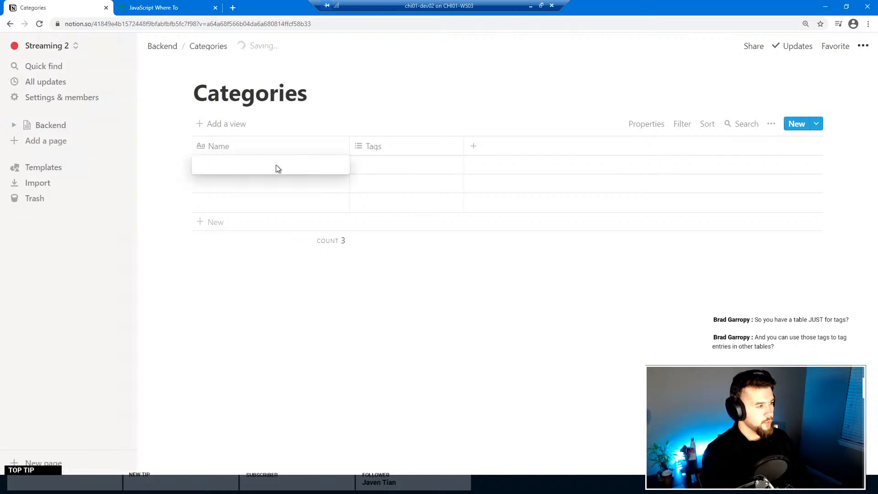
{"action": "key", "text": "ctrl+BackSpace"}
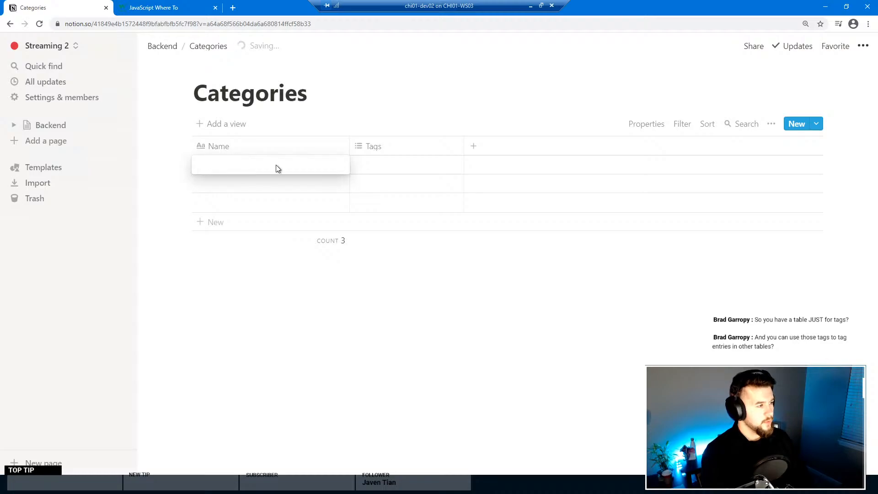
{"action": "type", "text": "Developme"}
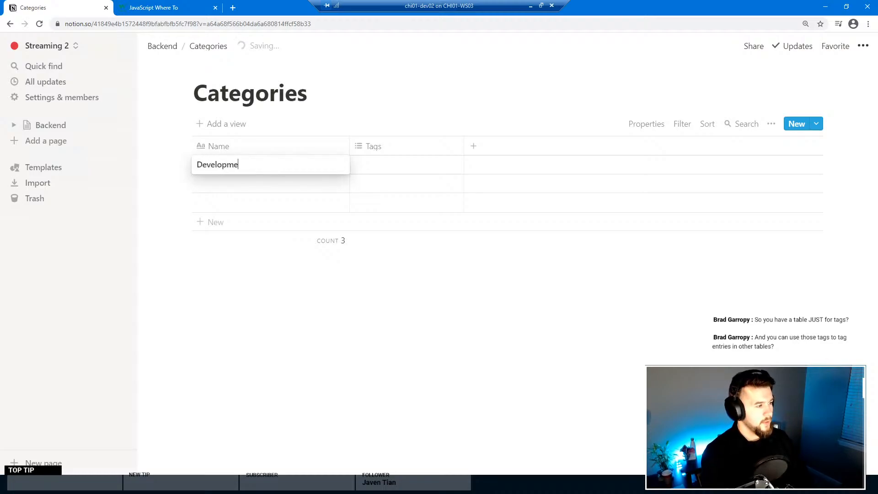
{"action": "type", "text": "nt"}
{"action": "key", "text": "Return"}
{"action": "left_click", "coordinate": [268, 182]}
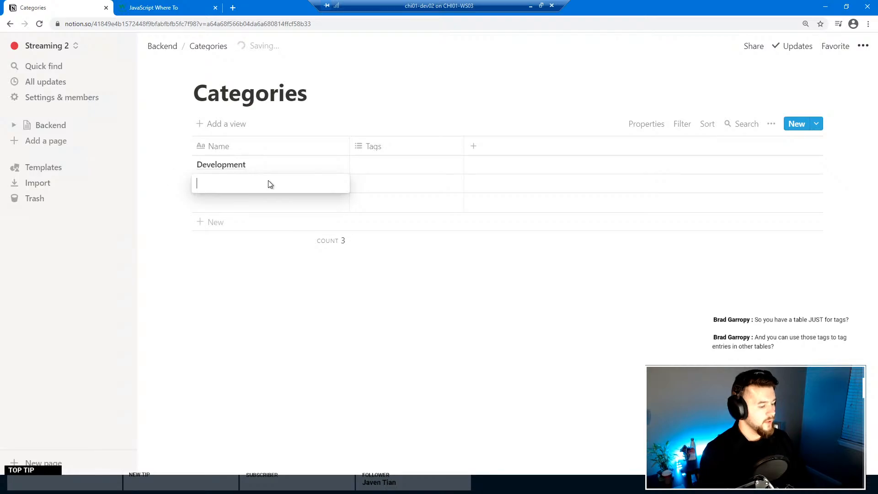
{"action": "type", "text": "Business"}
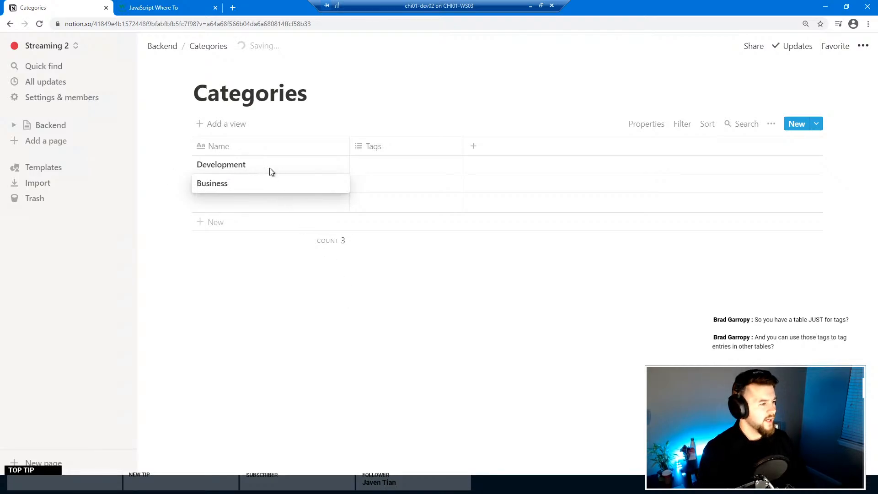
{"action": "key", "text": "Return"}
{"action": "left_click", "coordinate": [257, 202]}
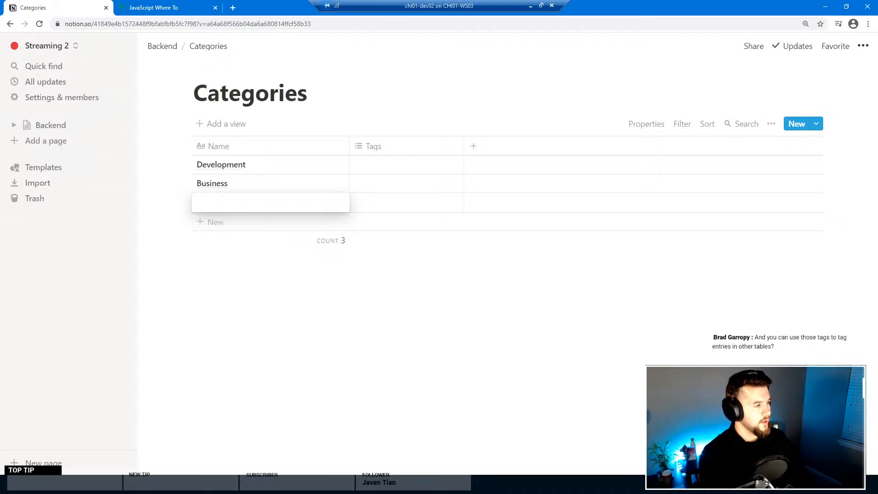
{"action": "type", "text": "Finances"}
{"action": "key", "text": "Return"}
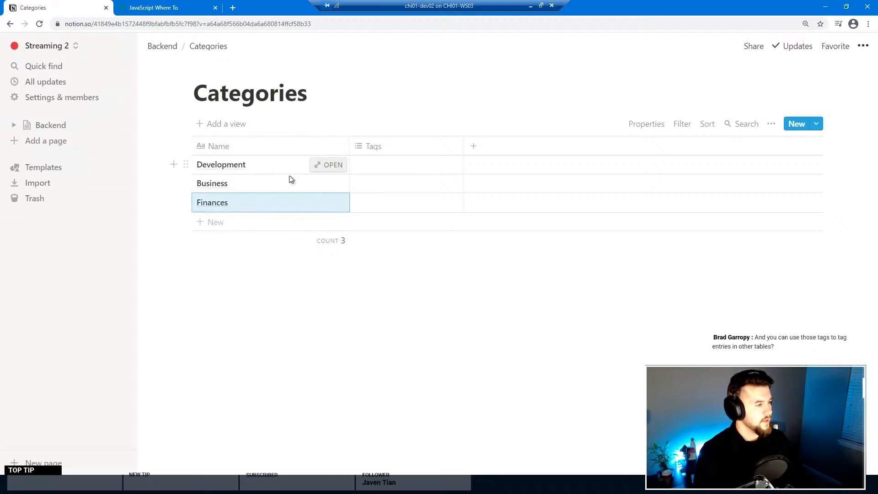
Step: Upload the laptop-coding image from the share folder as the Development entry's page icon and close the entry
{"action": "left_click", "coordinate": [324, 166]}
{"action": "left_click", "coordinate": [241, 127]}
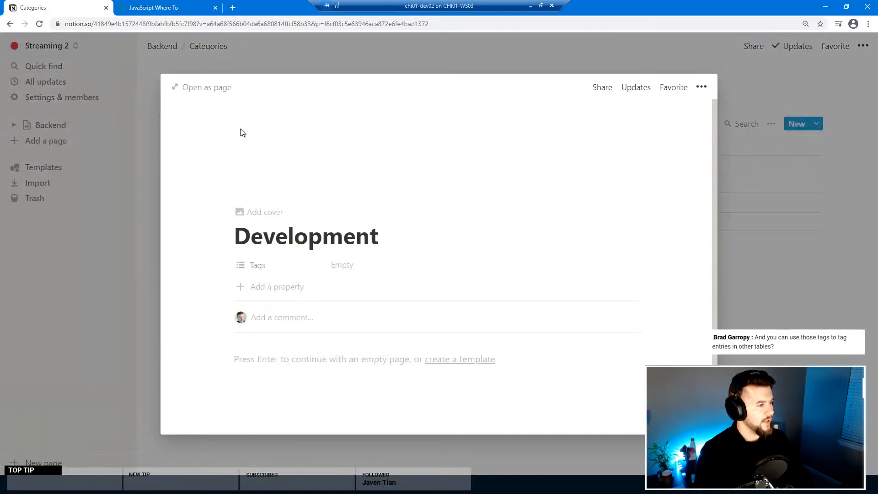
{"action": "left_click", "coordinate": [274, 194]}
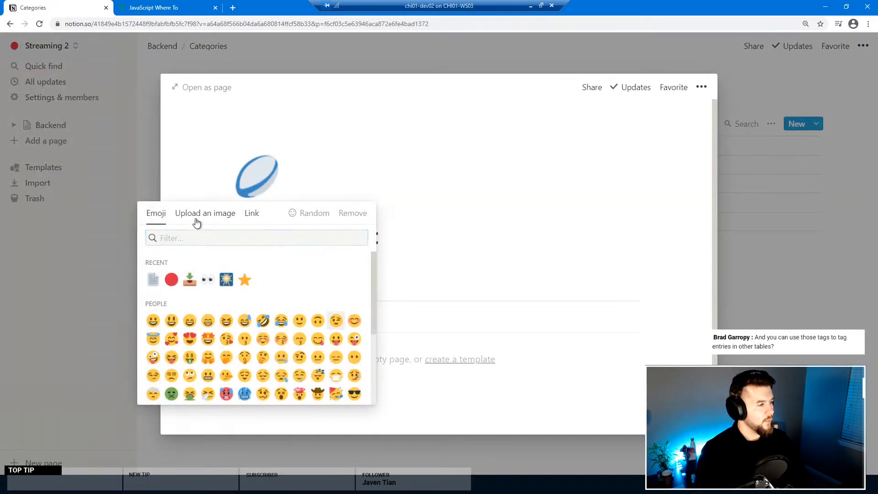
{"action": "left_click", "coordinate": [204, 213]}
{"action": "left_click", "coordinate": [230, 252]}
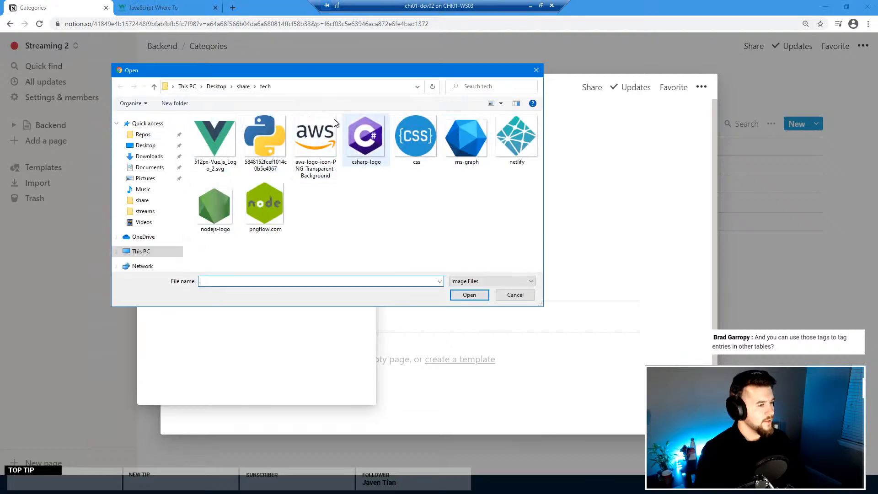
{"action": "left_click", "coordinate": [244, 86]}
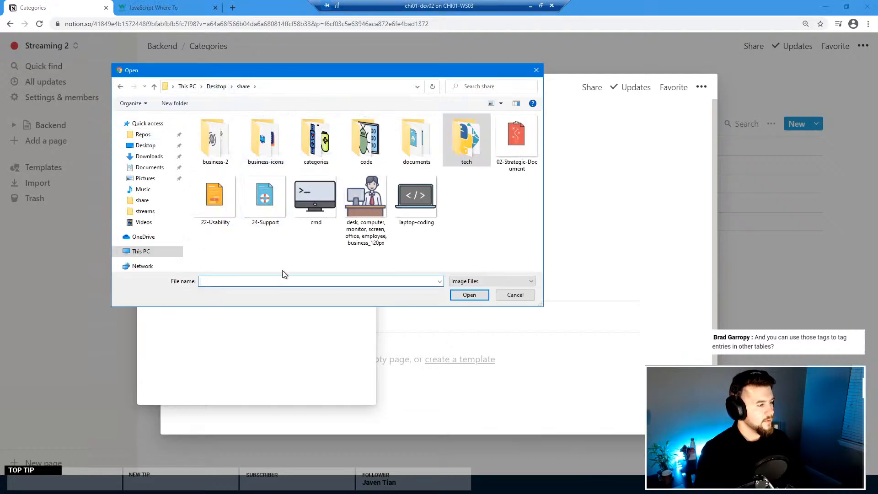
{"action": "double_click", "coordinate": [419, 207]}
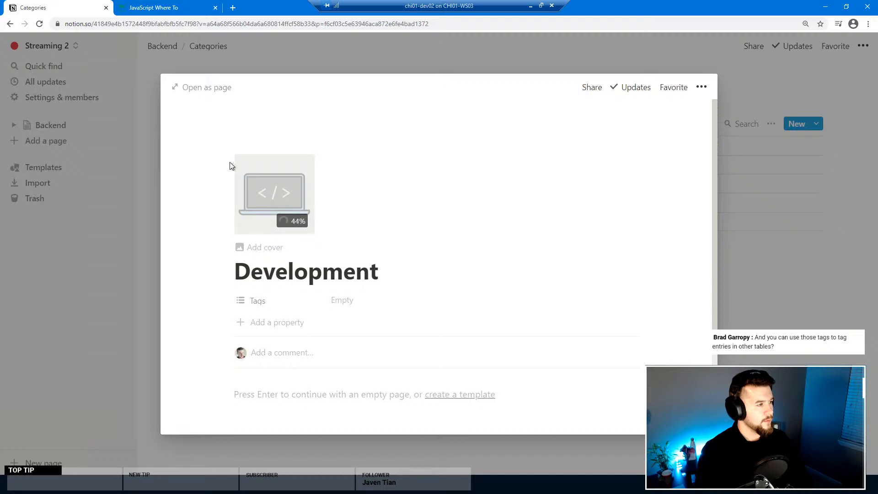
{"action": "key", "text": "Escape"}
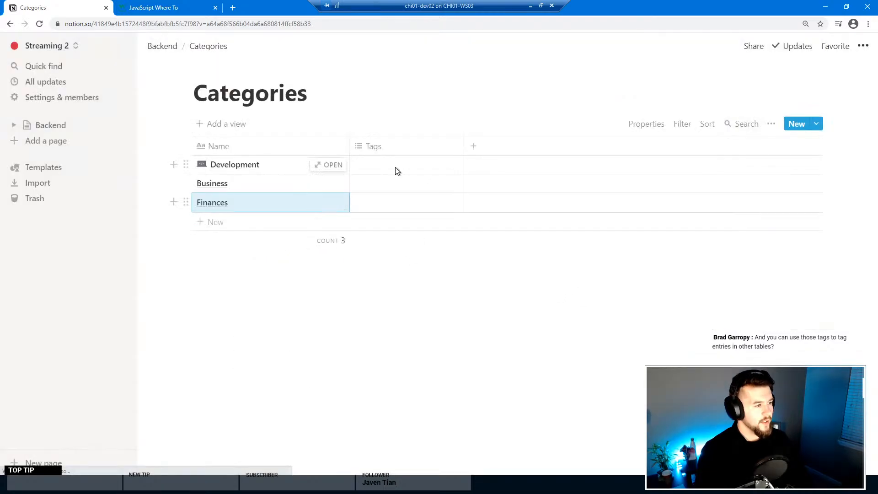
Step: Upload the apartment building image from the business-2 folder as the Business entry's page icon and close the entry
{"action": "left_click", "coordinate": [326, 183]}
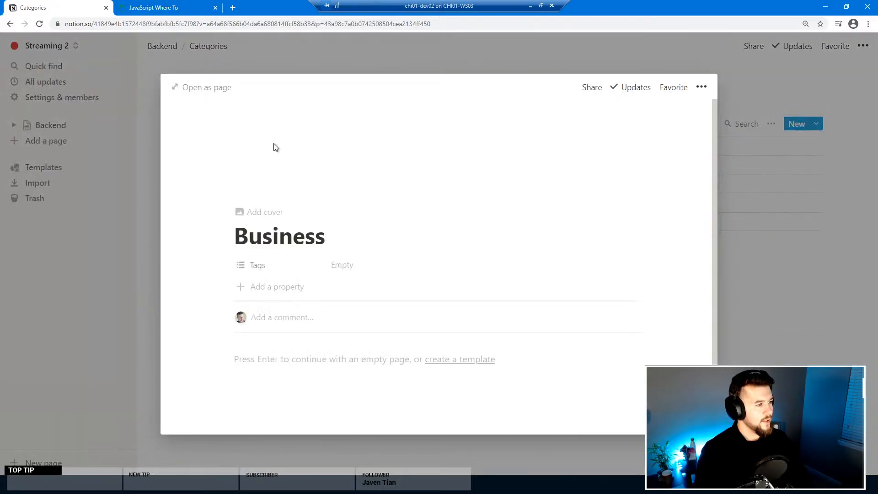
{"action": "left_click", "coordinate": [258, 211]}
{"action": "left_click", "coordinate": [256, 175]}
{"action": "left_click", "coordinate": [208, 219]}
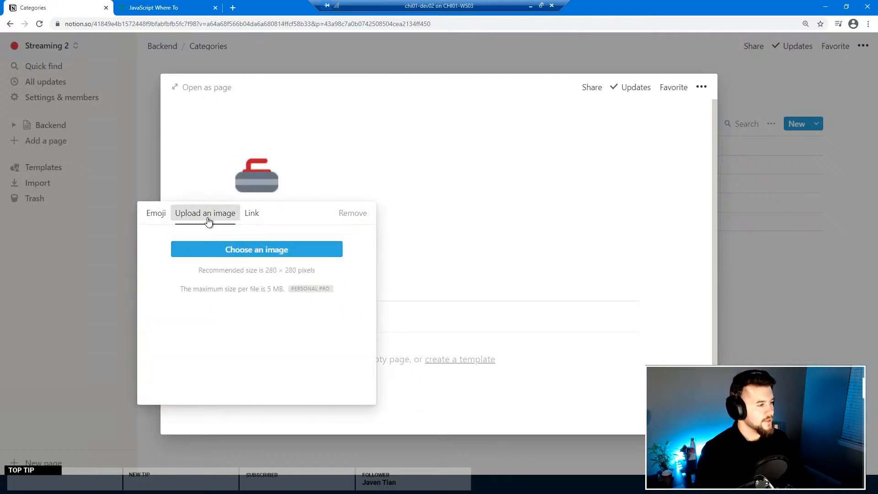
{"action": "left_click", "coordinate": [271, 254]}
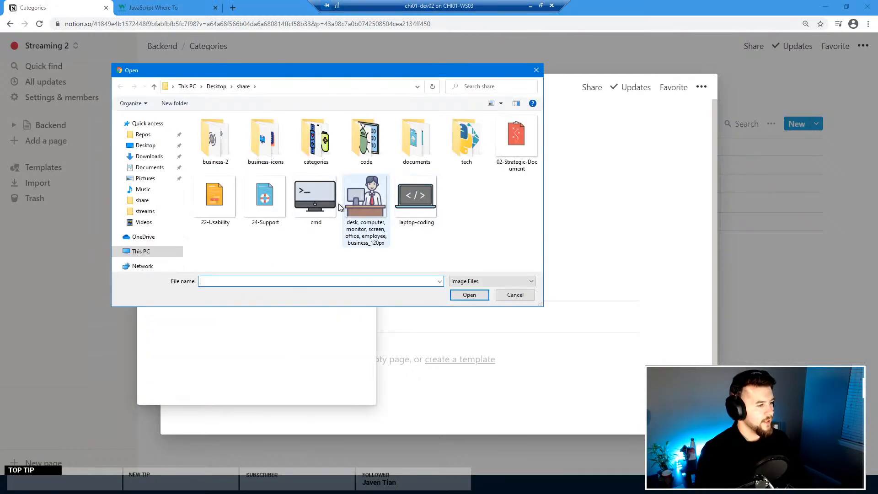
{"action": "double_click", "coordinate": [254, 146]}
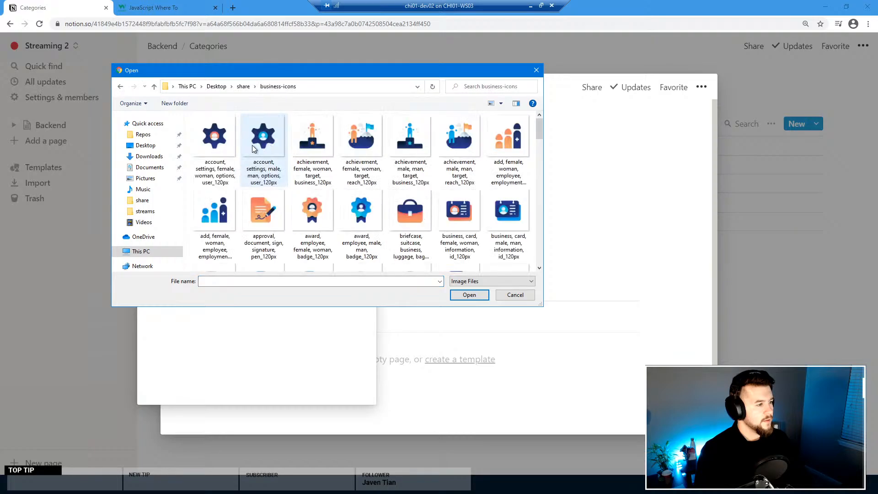
{"action": "key", "text": "BackSpace"}
{"action": "double_click", "coordinate": [215, 140]}
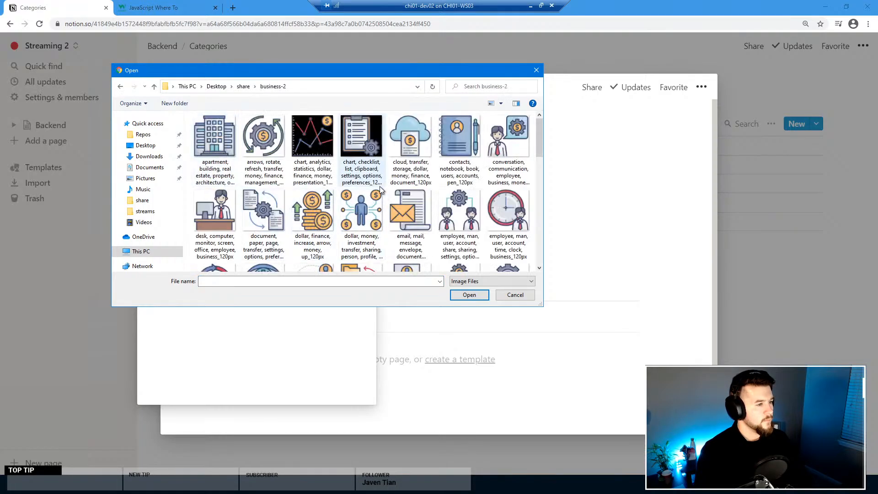
{"action": "double_click", "coordinate": [221, 153]}
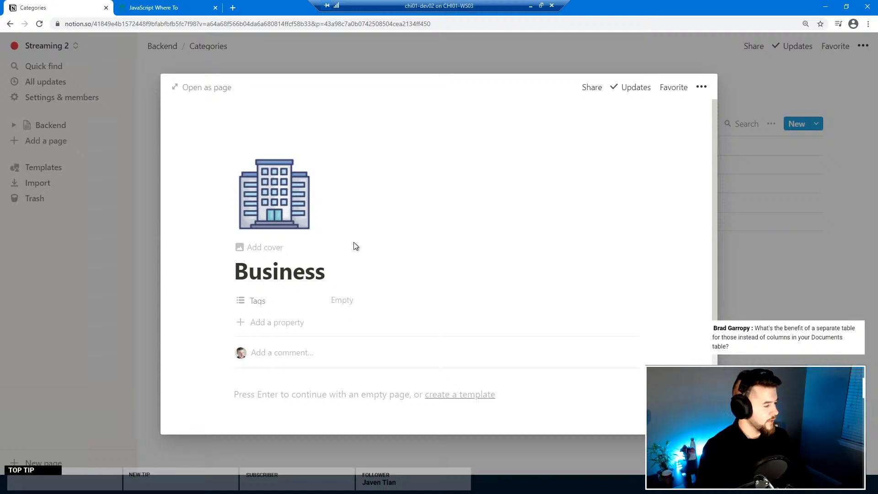
{"action": "left_click", "coordinate": [149, 238]}
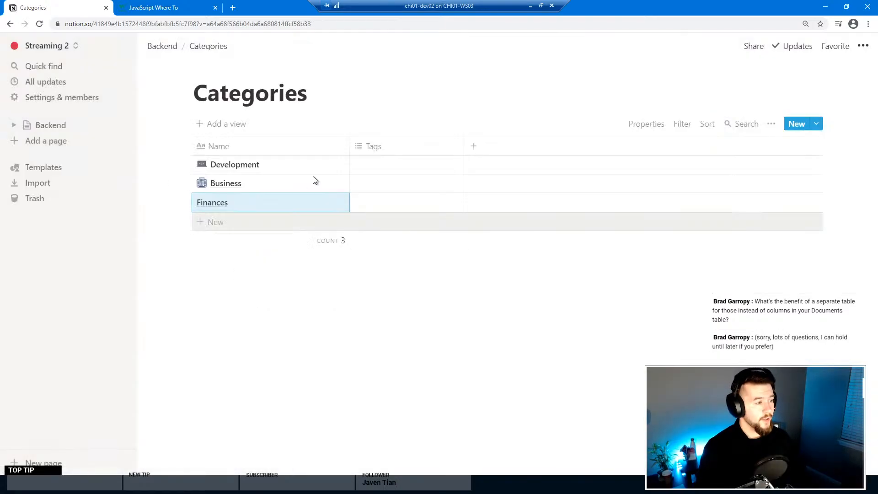
Step: Return to the Backend page, open the Documents table and add a new column after Name
{"action": "left_click", "coordinate": [166, 46]}
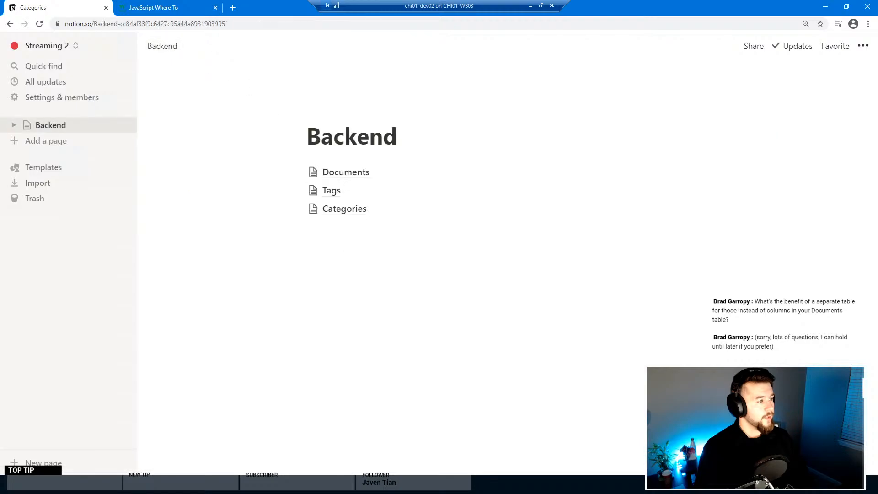
{"action": "left_click", "coordinate": [346, 175]}
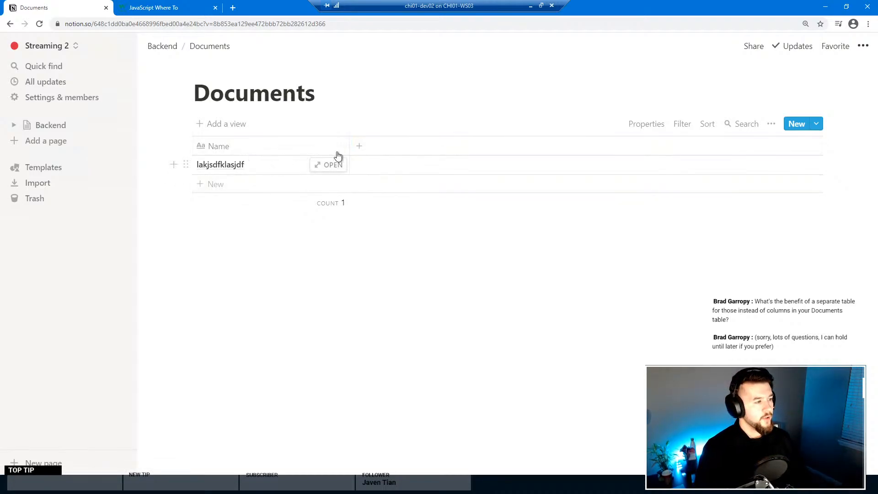
{"action": "left_click", "coordinate": [359, 147]}
{"action": "key", "text": "Escape"}
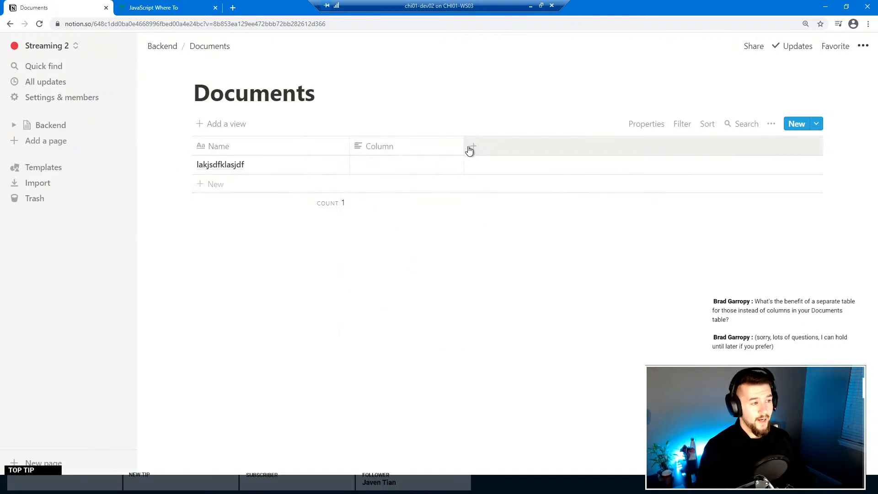
Step: Change the new Documents column's property type to Relation and link it to the Tags database
{"action": "left_click", "coordinate": [388, 151]}
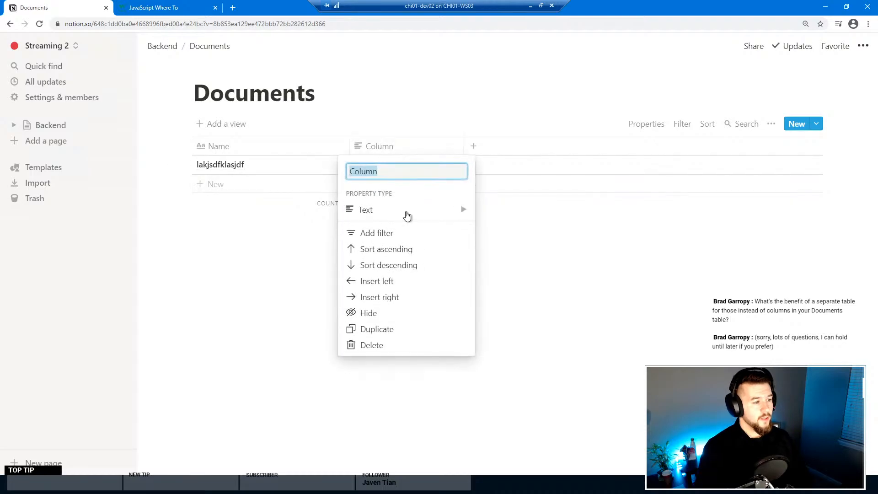
{"action": "mouse_move", "coordinate": [386, 216]}
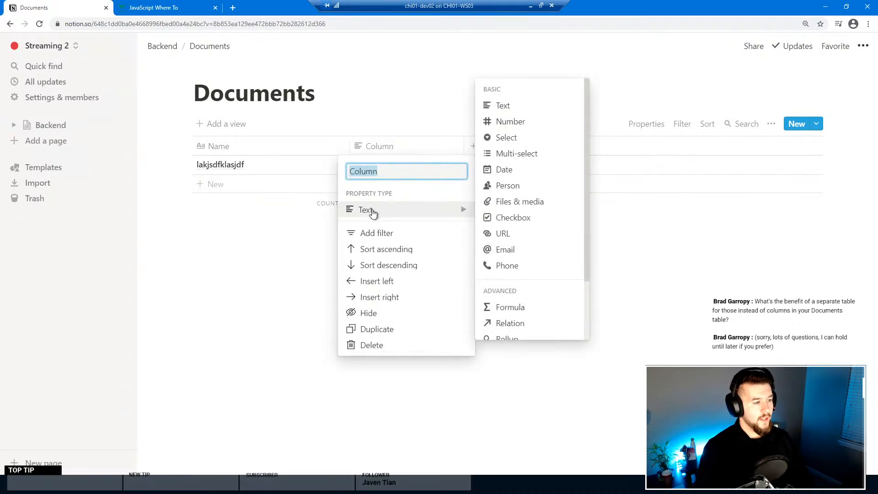
{"action": "scroll", "coordinate": [523, 242], "scroll_direction": "down", "scroll_amount": 2}
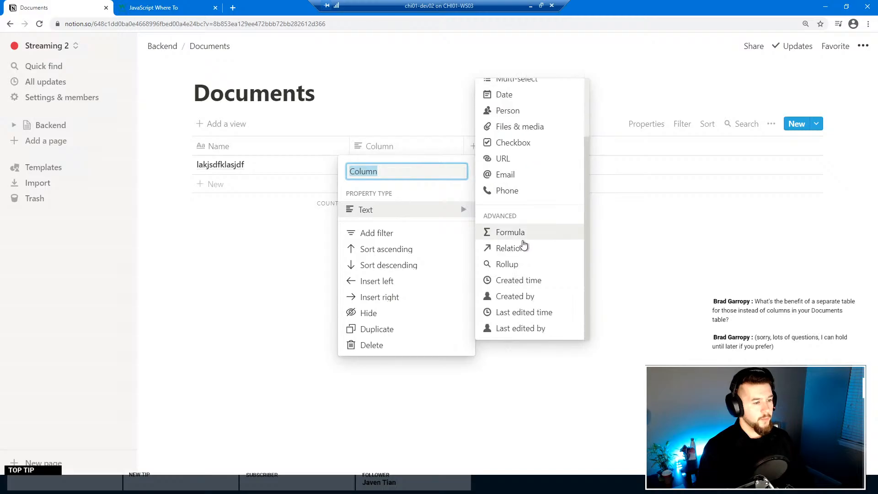
{"action": "scroll", "coordinate": [507, 224], "scroll_direction": "up", "scroll_amount": 2}
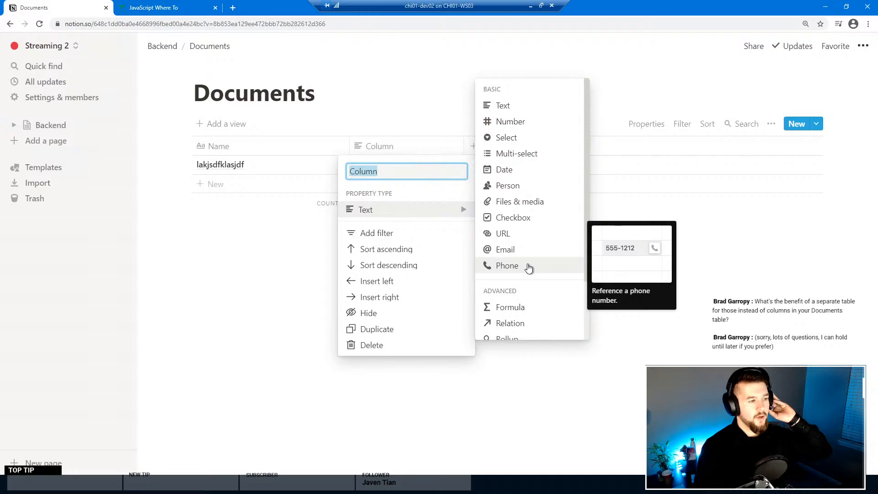
{"action": "scroll", "coordinate": [527, 266], "scroll_direction": "down", "scroll_amount": 2}
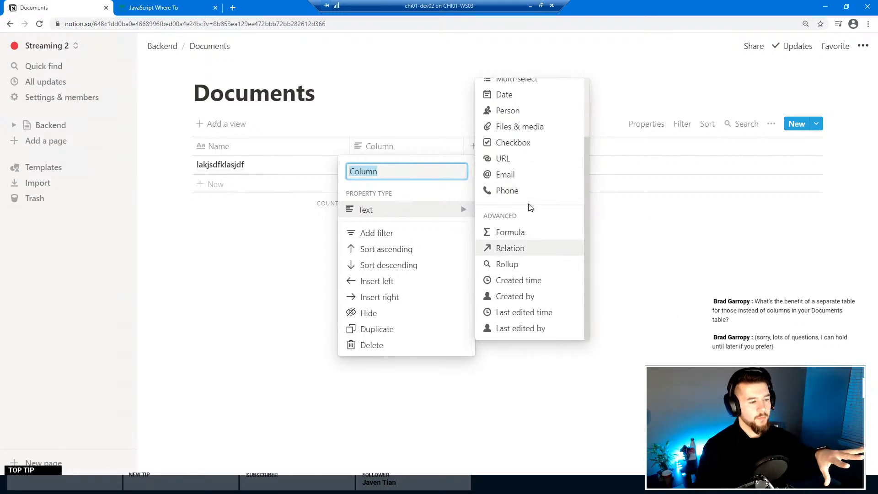
{"action": "left_click", "coordinate": [518, 249]}
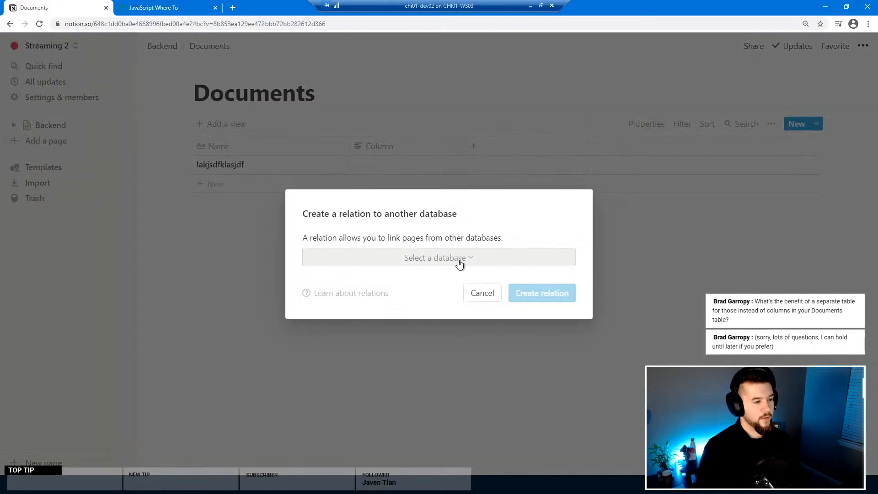
{"action": "left_click", "coordinate": [458, 260]}
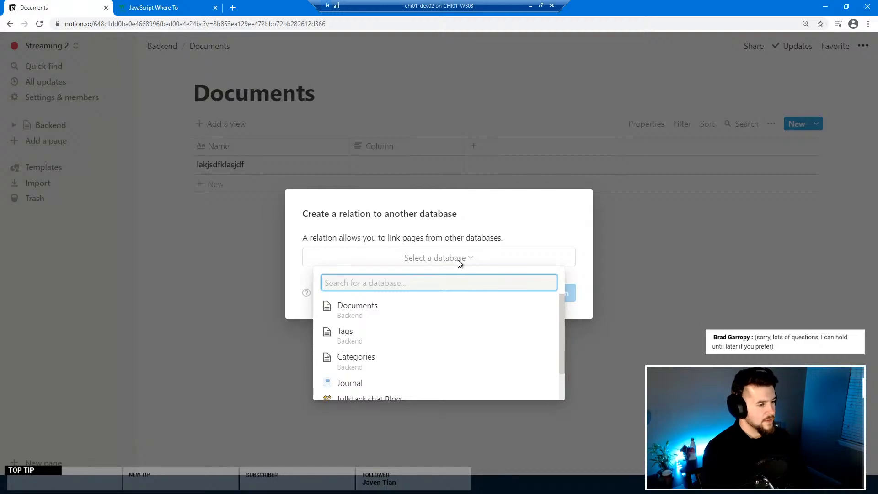
{"action": "type", "text": "tags"}
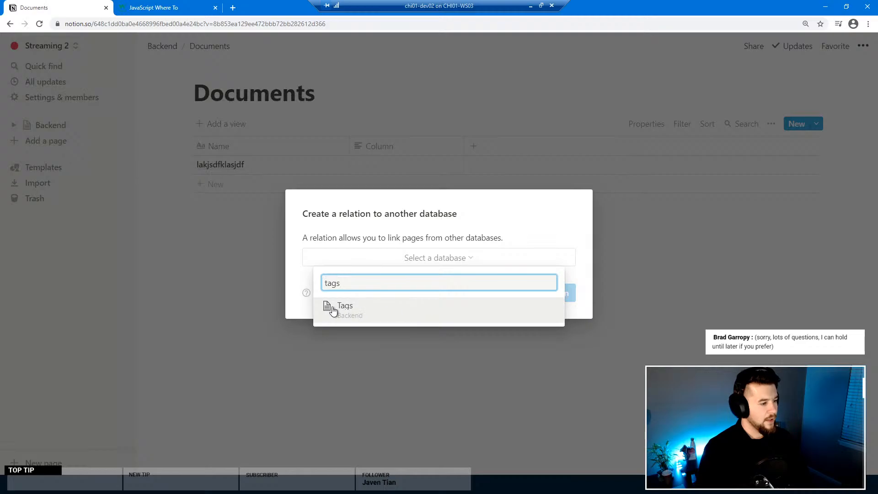
{"action": "left_click", "coordinate": [345, 314]}
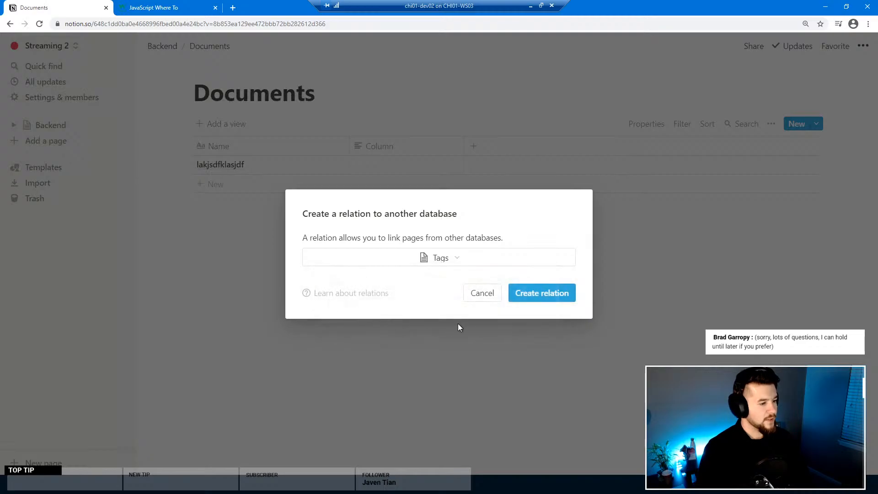
{"action": "left_click", "coordinate": [536, 294]}
Step: Rename the relation column in the Documents table to "Tags"
{"action": "left_click", "coordinate": [395, 151]}
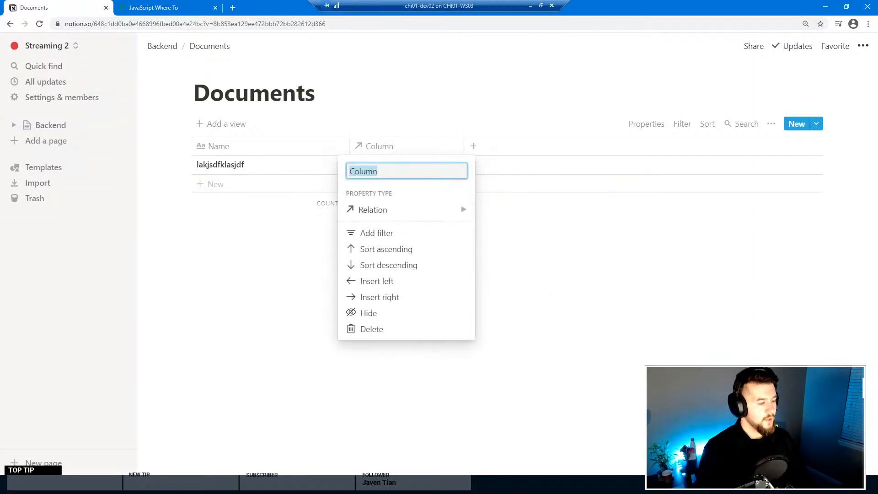
{"action": "type", "text": "R"}
{"action": "key", "text": "Return"}
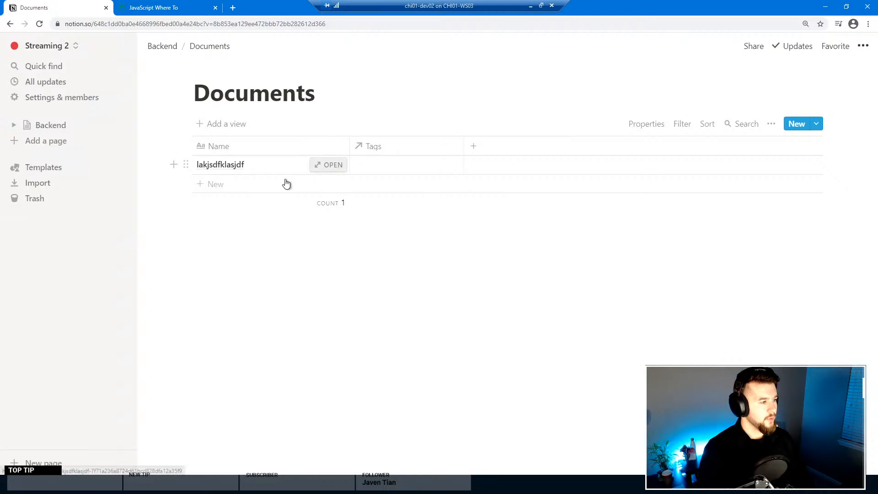
Step: Open the existing Documents entry, retitle it "How to use JSON to CSV" and start an empty body
{"action": "left_click", "coordinate": [322, 169]}
{"action": "double_click", "coordinate": [293, 149]}
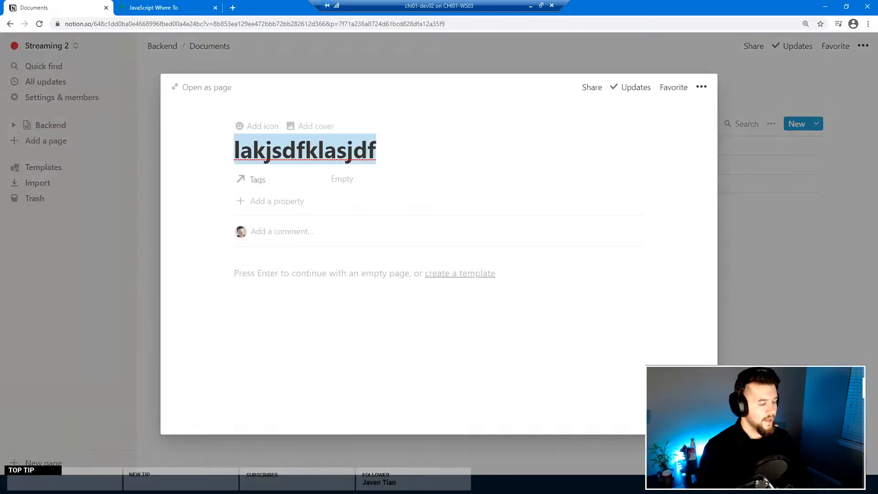
{"action": "key", "text": "BackSpace"}
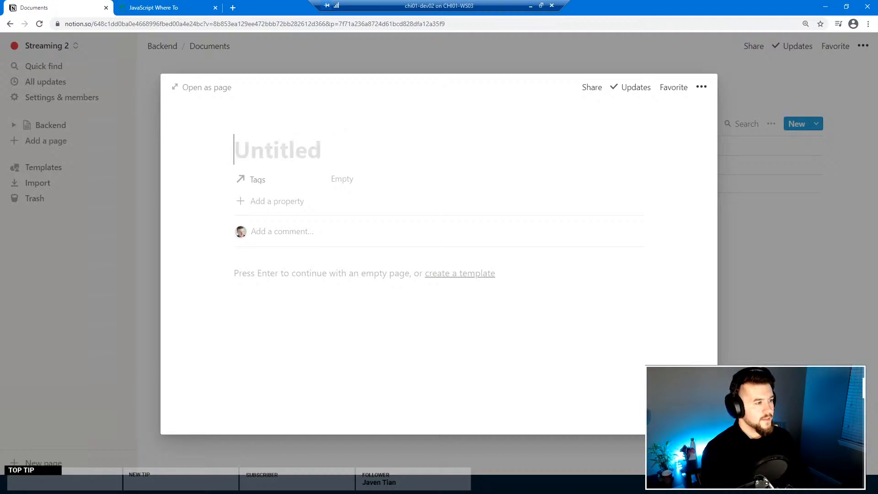
{"action": "type", "text": "How to use JSON to CSV"}
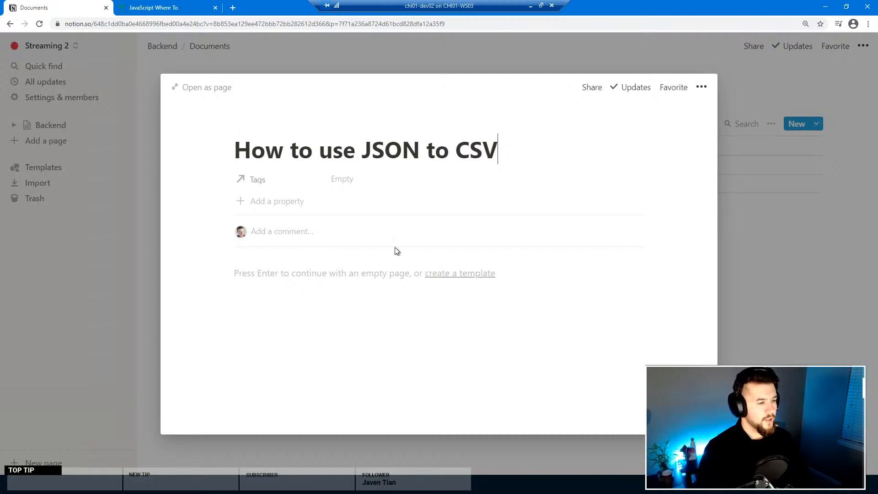
{"action": "key", "text": "Return"}
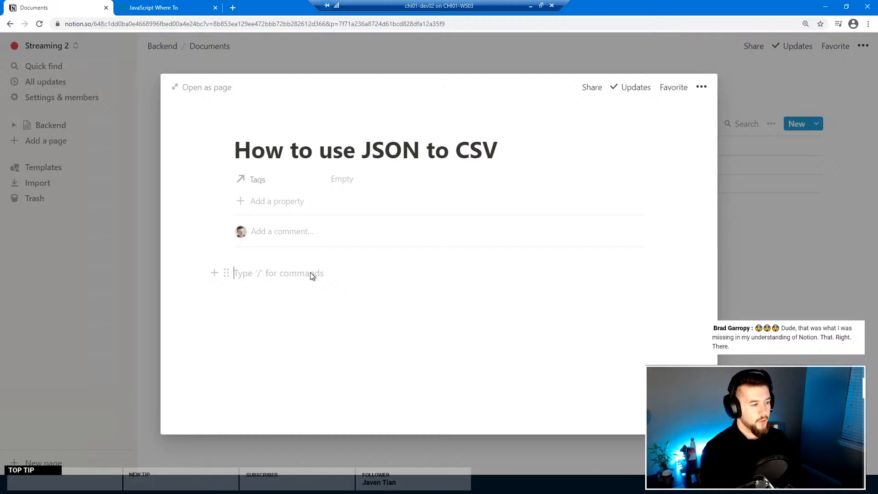
{"action": "left_click", "coordinate": [228, 273]}
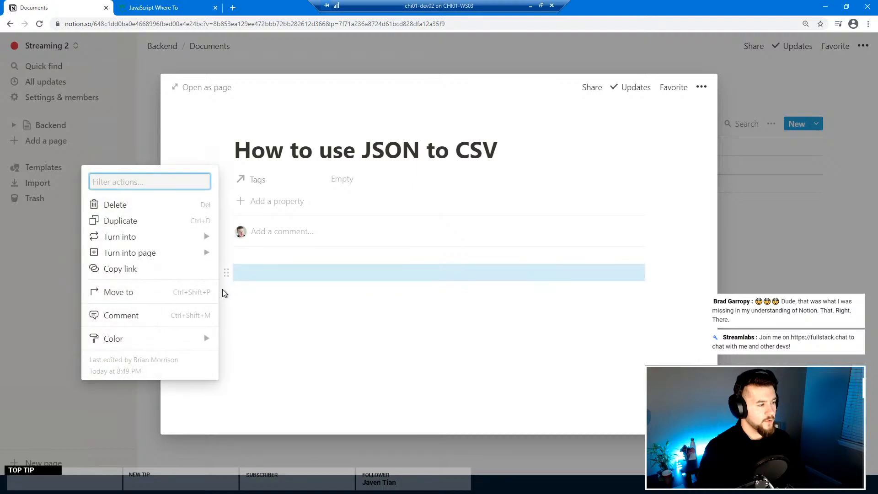
{"action": "mouse_move", "coordinate": [172, 238]}
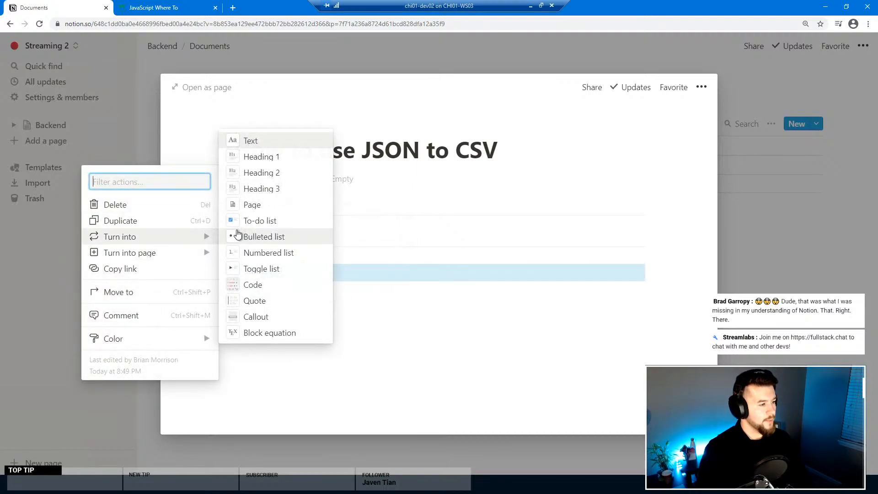
{"action": "left_click", "coordinate": [253, 286]}
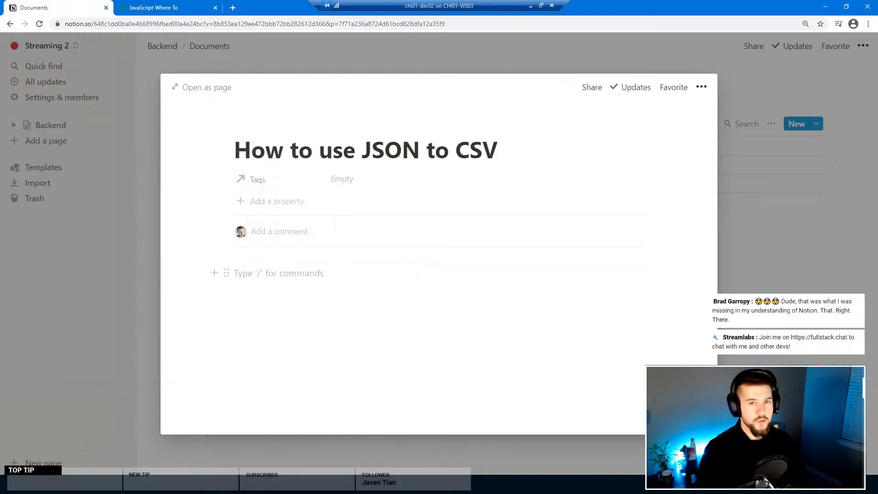
Step: Create a code block in the entry's body and paste the json2csv parseAsync conversion snippet into it
{"action": "type", "text": "```"}
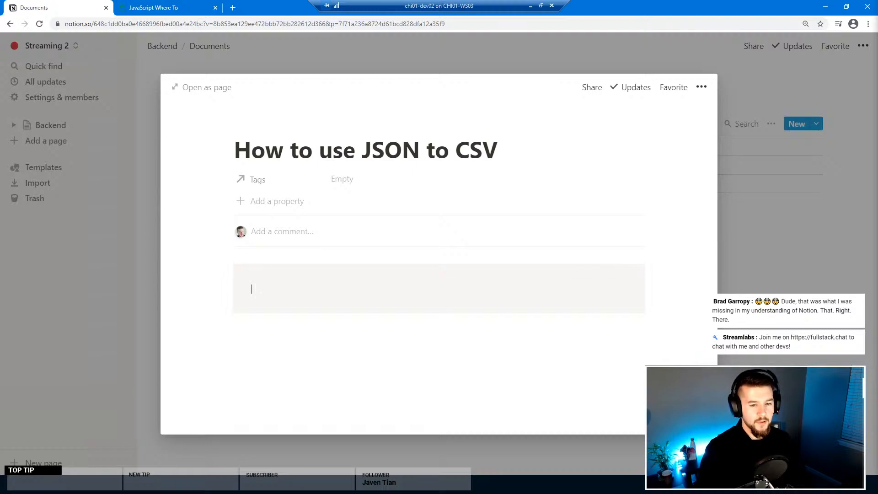
{"action": "key", "text": "ctrl+v"}
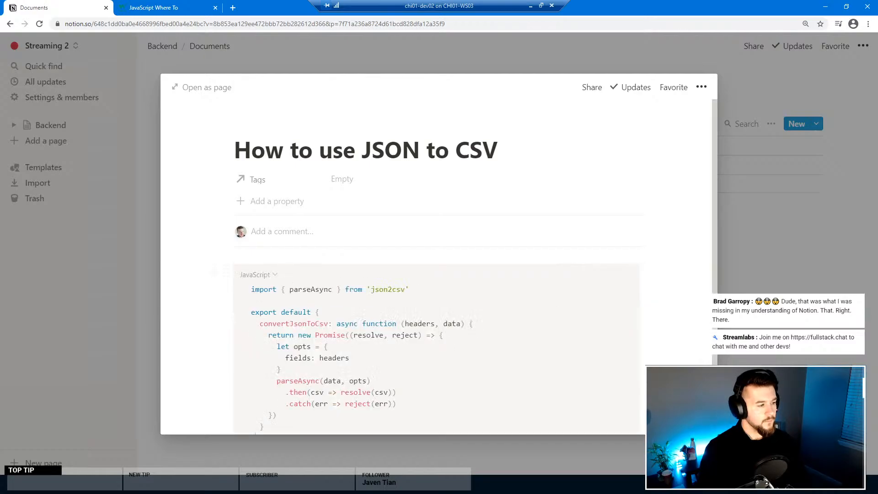
{"action": "scroll", "coordinate": [258, 326], "scroll_direction": "down", "scroll_amount": 2}
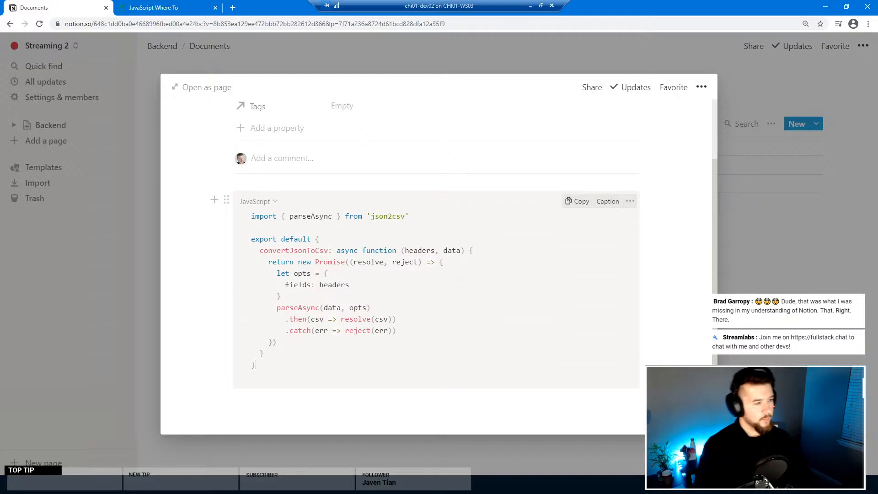
Step: Look through the languages offered for the code block's syntax highlighting, and close the list without choosing one
{"action": "left_click", "coordinate": [268, 202]}
{"action": "scroll", "coordinate": [272, 290], "scroll_direction": "down", "scroll_amount": 12}
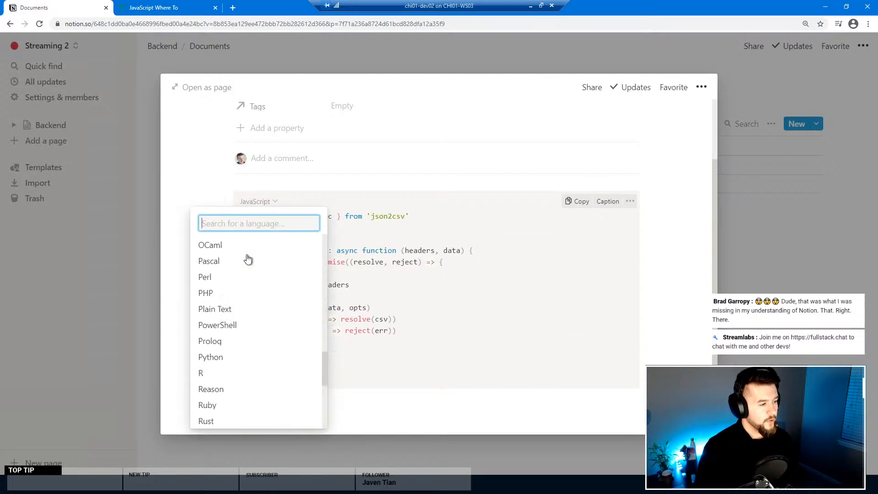
{"action": "scroll", "coordinate": [248, 311], "scroll_direction": "down", "scroll_amount": 2}
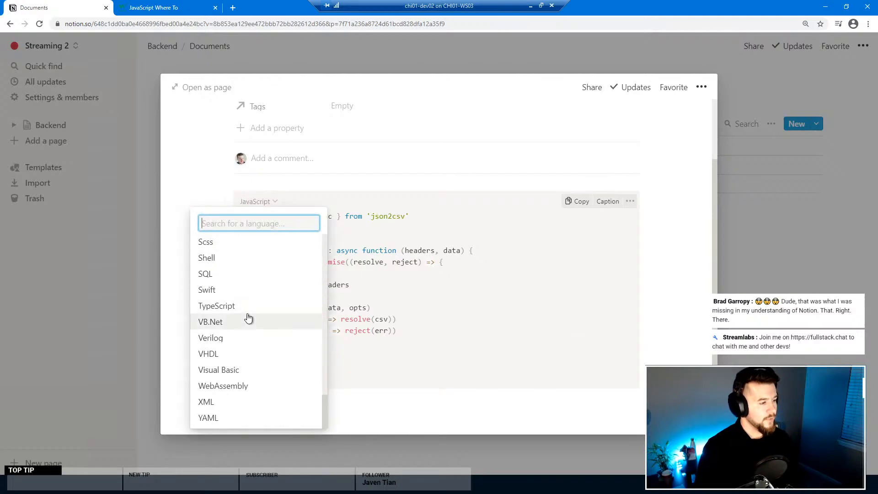
{"action": "scroll", "coordinate": [250, 326], "scroll_direction": "up", "scroll_amount": 8}
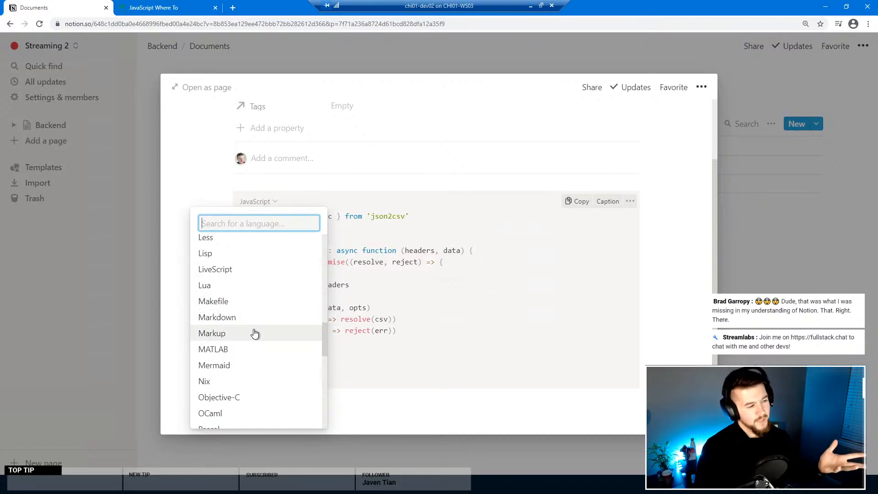
{"action": "scroll", "coordinate": [253, 332], "scroll_direction": "up", "scroll_amount": 8}
{"action": "scroll", "coordinate": [256, 320], "scroll_direction": "up", "scroll_amount": 2}
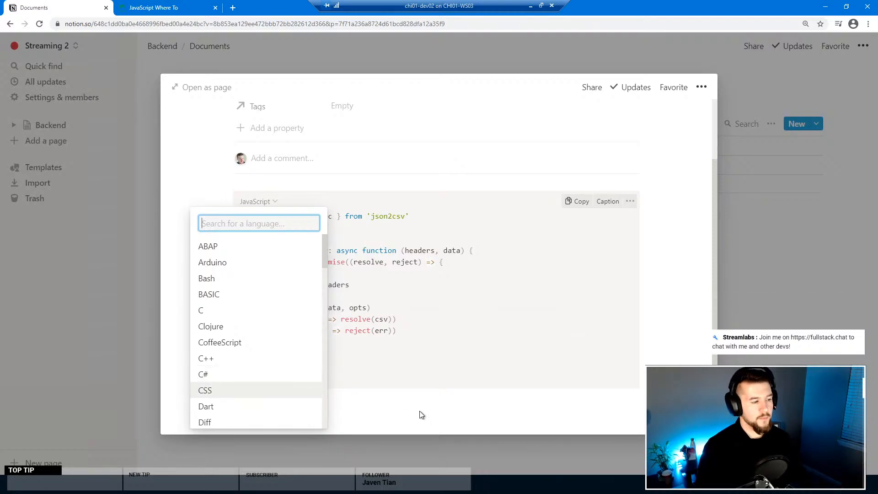
{"action": "left_click", "coordinate": [411, 402]}
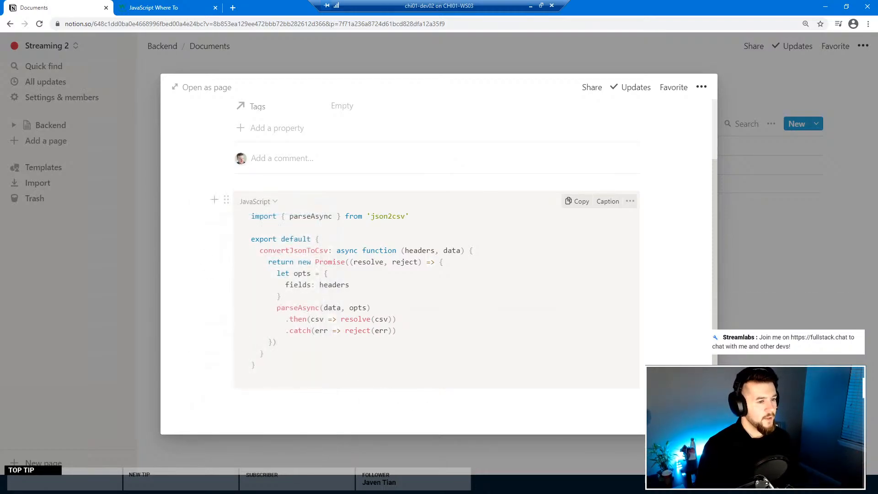
Step: Link the JavaScript tag to the "How to use JSON to CSV" entry and close the entry
{"action": "scroll", "coordinate": [196, 176], "scroll_direction": "up", "scroll_amount": 2}
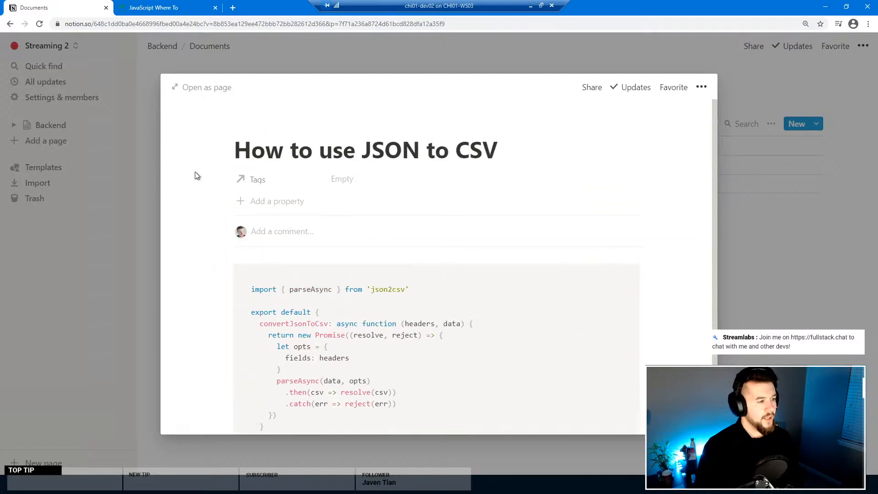
{"action": "left_click", "coordinate": [354, 183]}
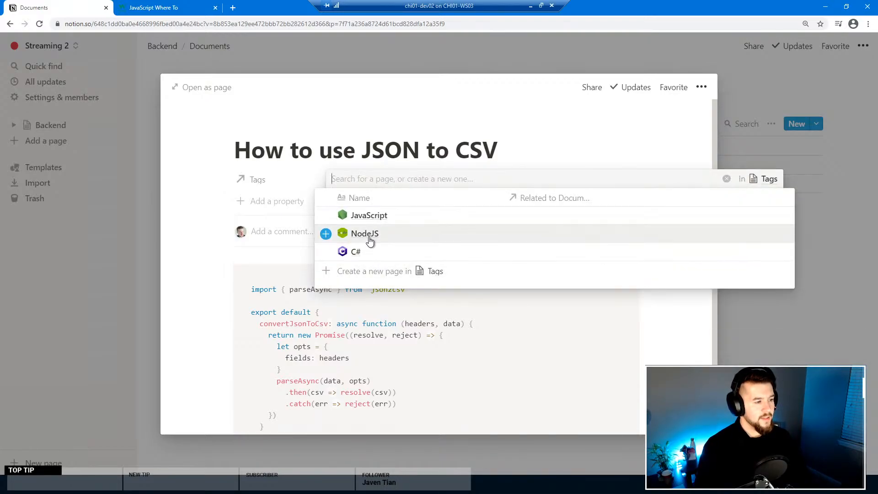
{"action": "left_click", "coordinate": [326, 216]}
{"action": "left_click", "coordinate": [210, 224]}
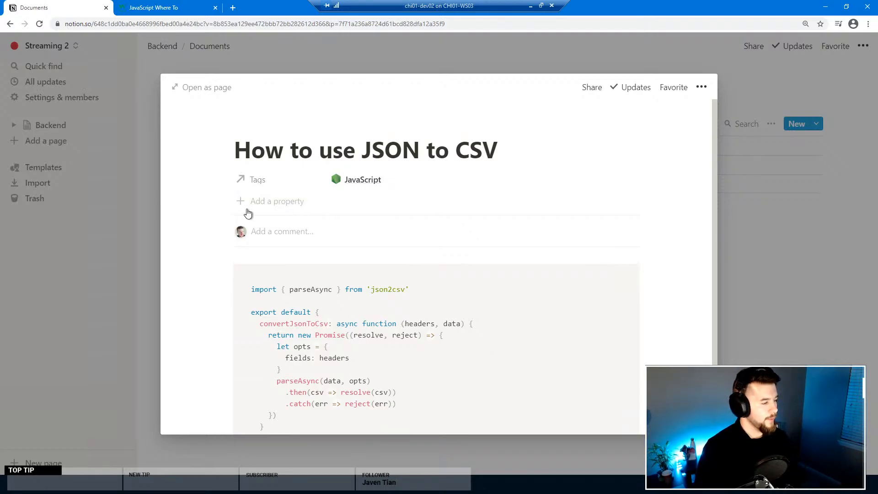
{"action": "left_click", "coordinate": [768, 252]}
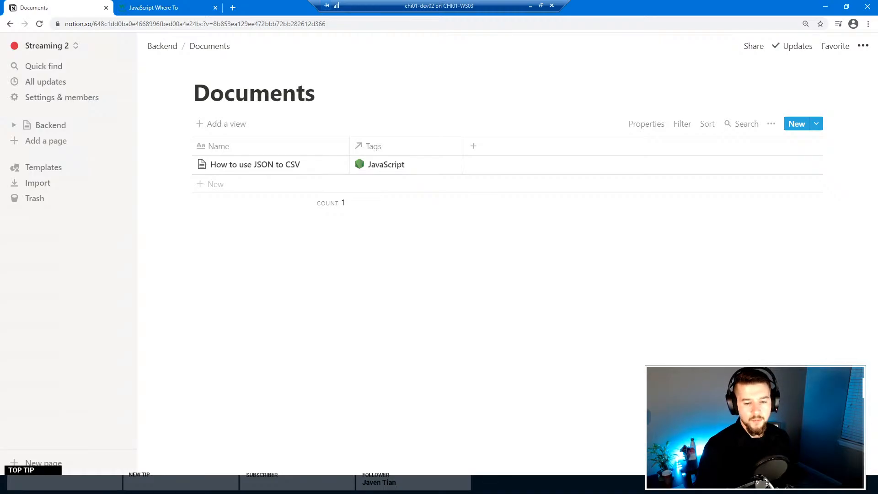
Step: Switch to the Notion desktop app, examine how its Documents table assigns tags to entries, and return to the browser workspace
{"action": "key", "text": "alt+Tab"}
{"action": "scroll", "coordinate": [452, 260], "scroll_direction": "up", "scroll_amount": 7}
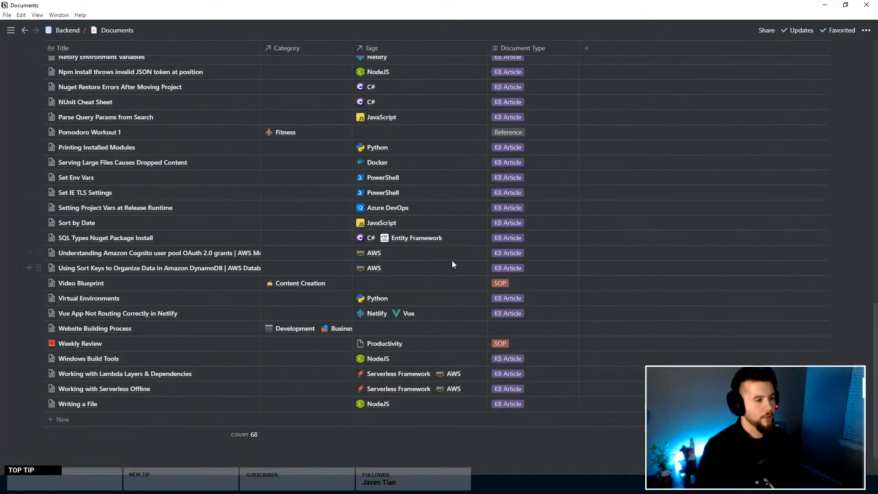
{"action": "scroll", "coordinate": [428, 243], "scroll_direction": "up", "scroll_amount": 10}
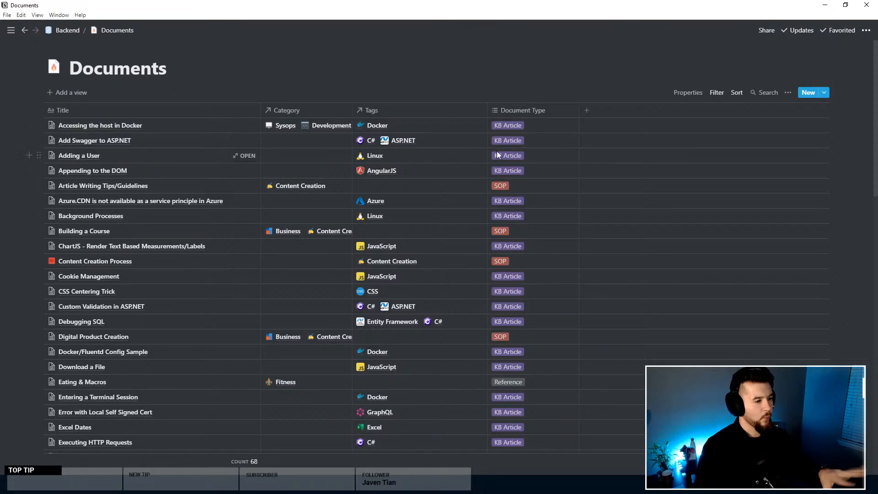
{"action": "scroll", "coordinate": [431, 175], "scroll_direction": "down", "scroll_amount": 5}
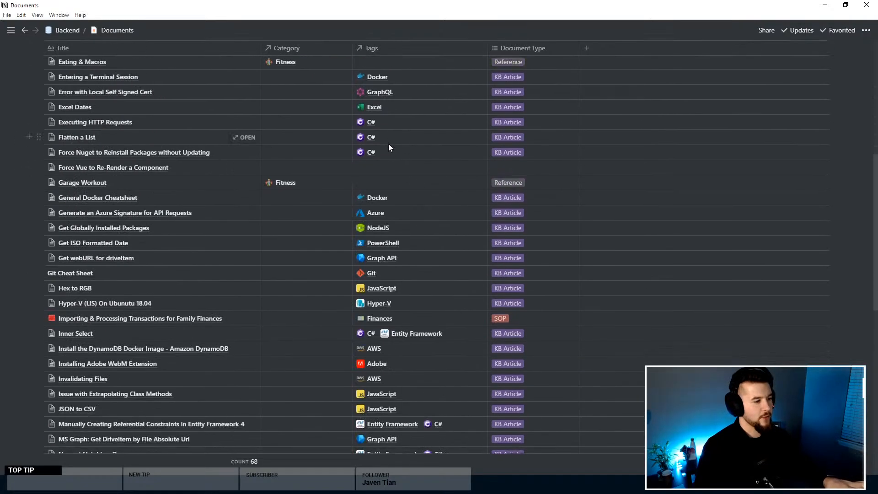
{"action": "scroll", "coordinate": [388, 144], "scroll_direction": "up", "scroll_amount": 5}
{"action": "scroll", "coordinate": [388, 144], "scroll_direction": "down", "scroll_amount": 8}
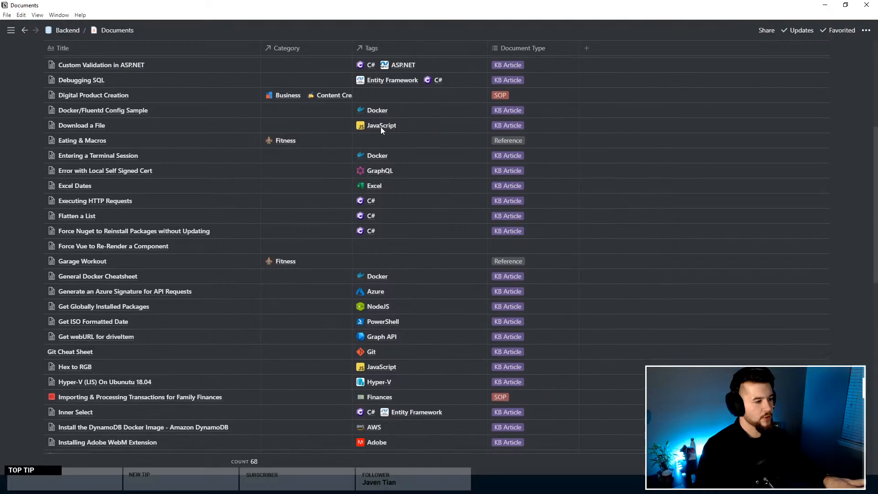
{"action": "scroll", "coordinate": [382, 133], "scroll_direction": "up", "scroll_amount": 3}
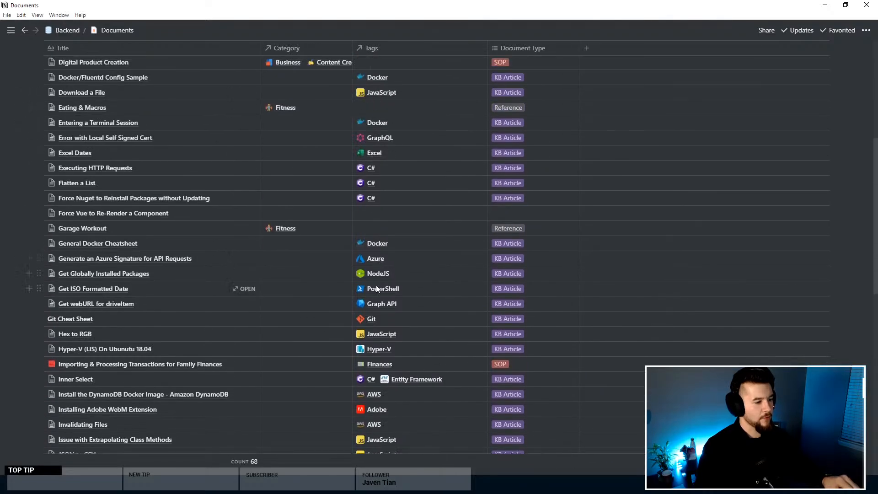
{"action": "scroll", "coordinate": [366, 274], "scroll_direction": "down", "scroll_amount": 3}
{"action": "scroll", "coordinate": [375, 341], "scroll_direction": "down", "scroll_amount": 1}
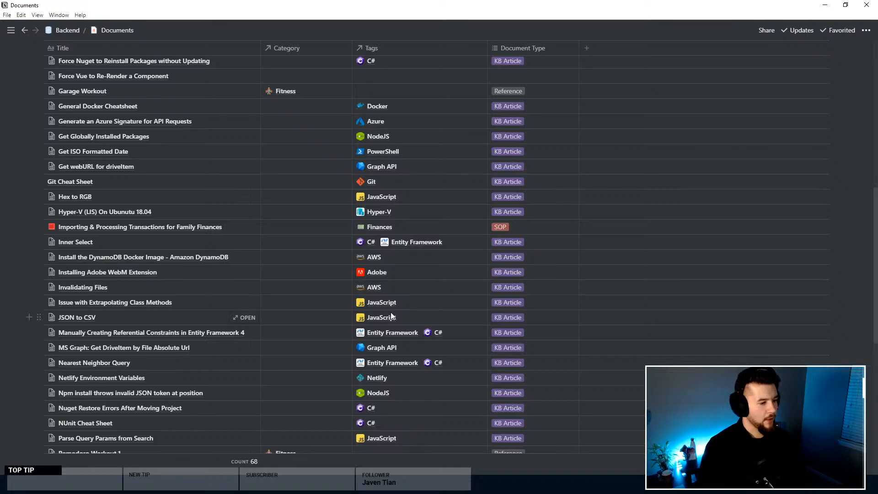
{"action": "left_click", "coordinate": [825, 7]}
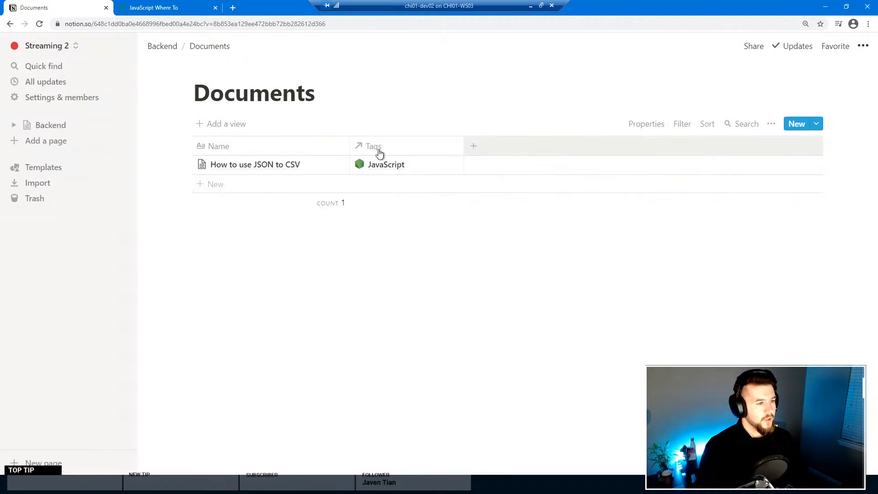
Step: Add a new column after Tags in the Documents table and name it "Category"
{"action": "left_click", "coordinate": [474, 146]}
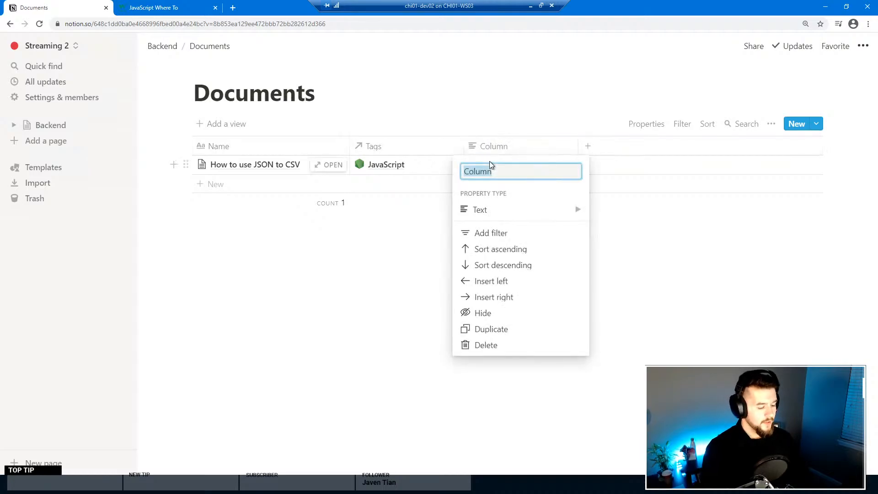
{"action": "type", "text": "Cat"}
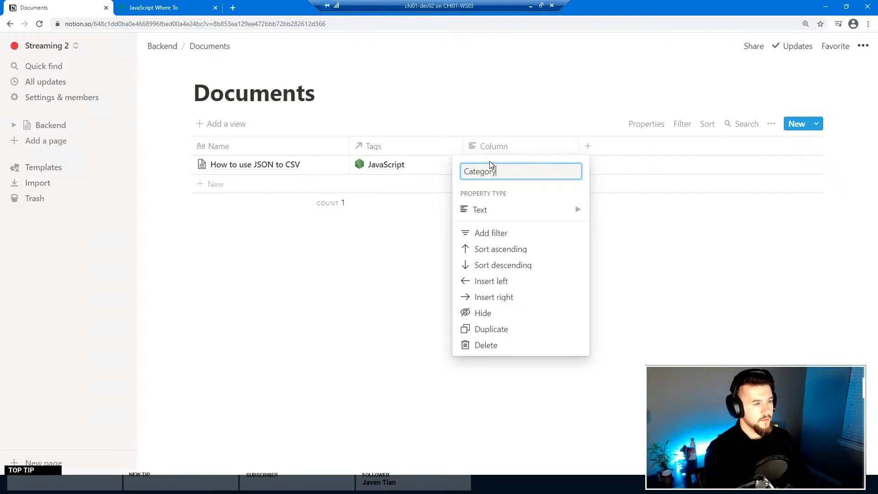
{"action": "type", "text": "egory"}
Step: Change the Category column's property type to Relation and link it to the Categories database
{"action": "left_click", "coordinate": [564, 213]}
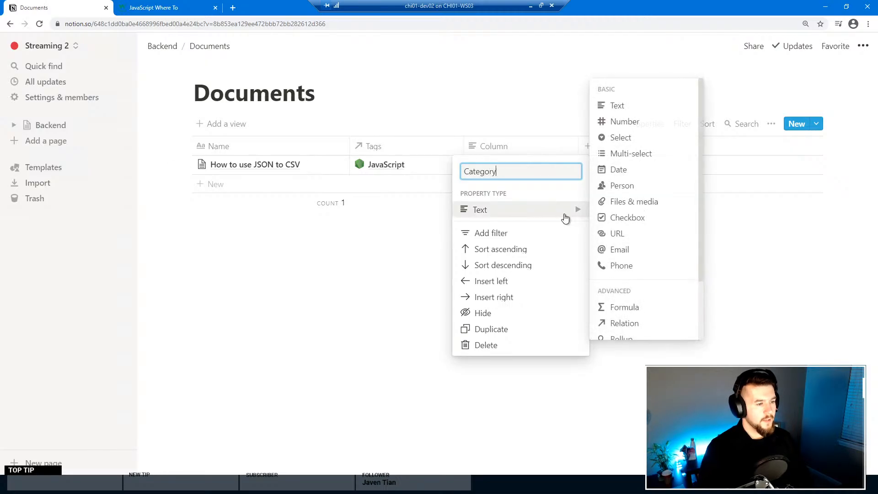
{"action": "left_click", "coordinate": [619, 324]}
{"action": "left_click", "coordinate": [426, 256]}
{"action": "type", "text": "c"}
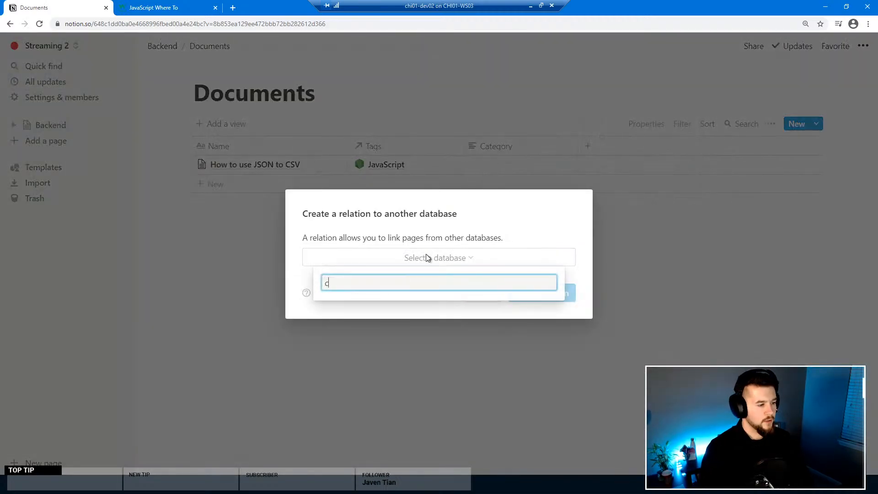
{"action": "type", "text": "ategor"}
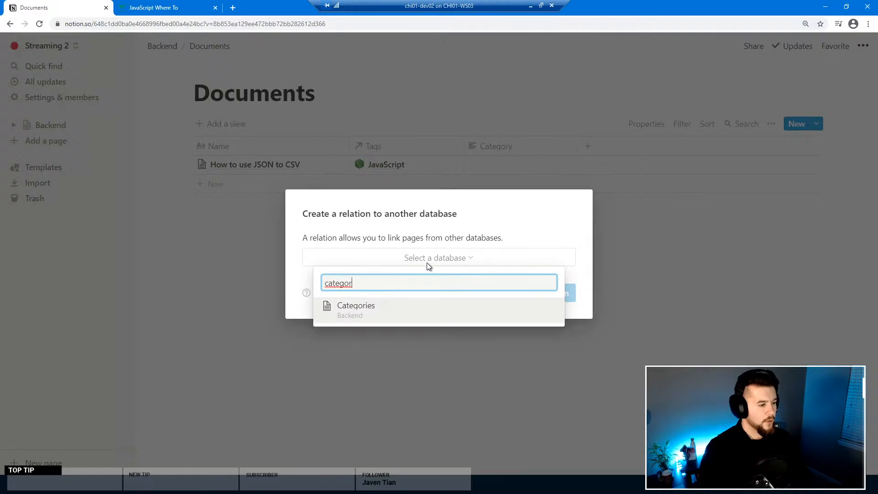
{"action": "left_click", "coordinate": [427, 313]}
{"action": "left_click", "coordinate": [543, 297]}
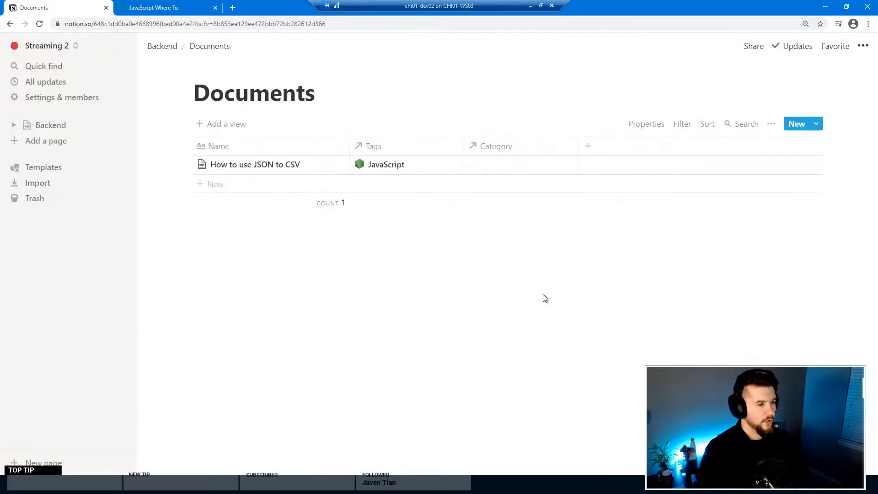
Step: Set the Category of the "How to use JSON to CSV" document to Development
{"action": "left_click", "coordinate": [521, 167]}
{"action": "key", "text": "Escape"}
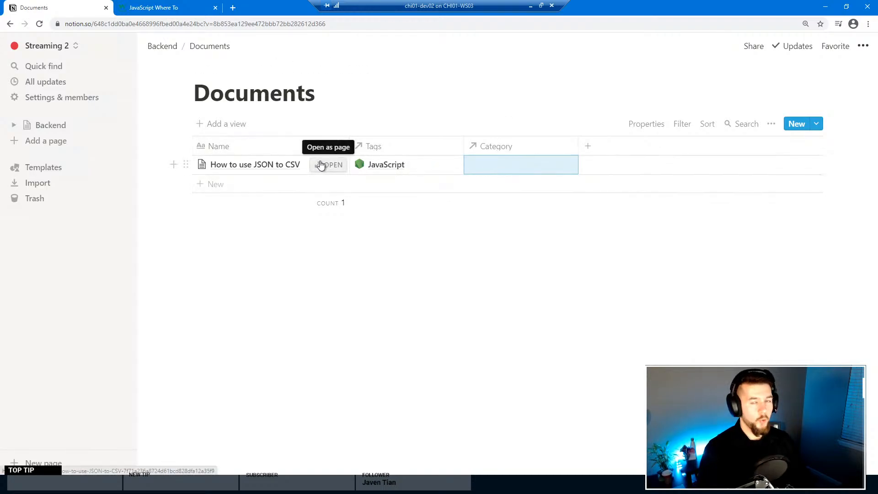
{"action": "left_click", "coordinate": [501, 168]}
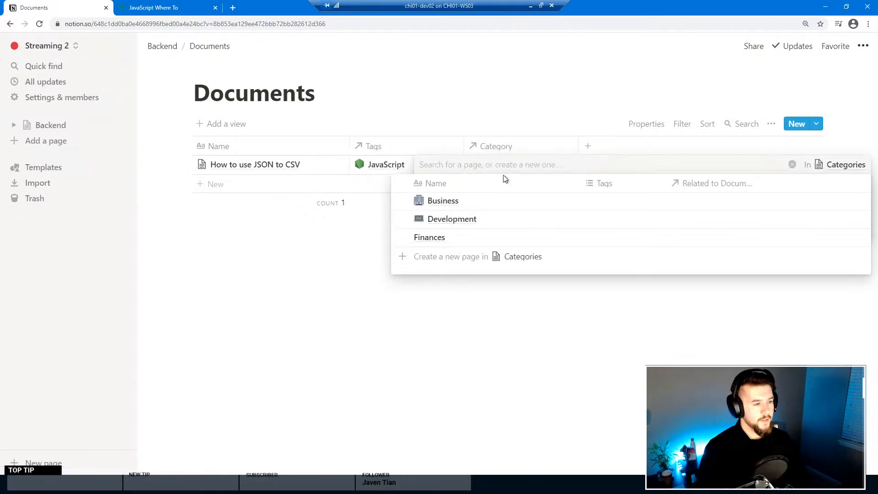
{"action": "left_click", "coordinate": [447, 221]}
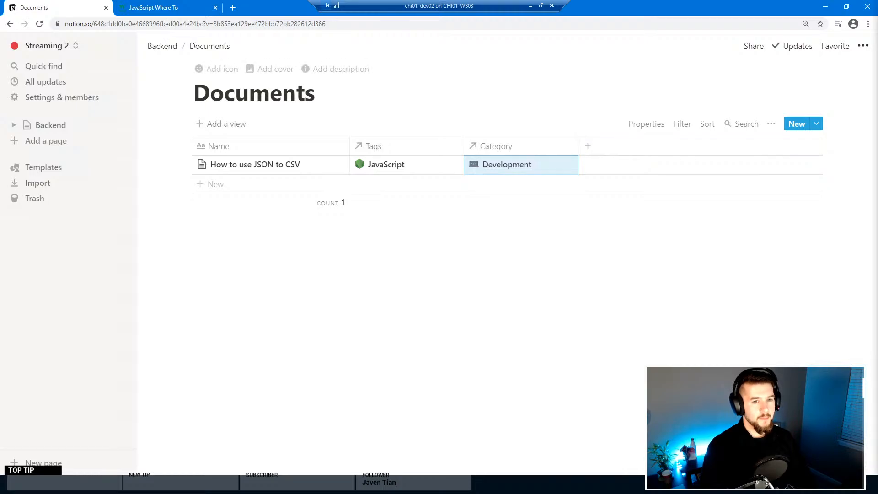
Step: Add a Select property named "Document Type" after the Category column in the Documents table
{"action": "left_click", "coordinate": [588, 146]}
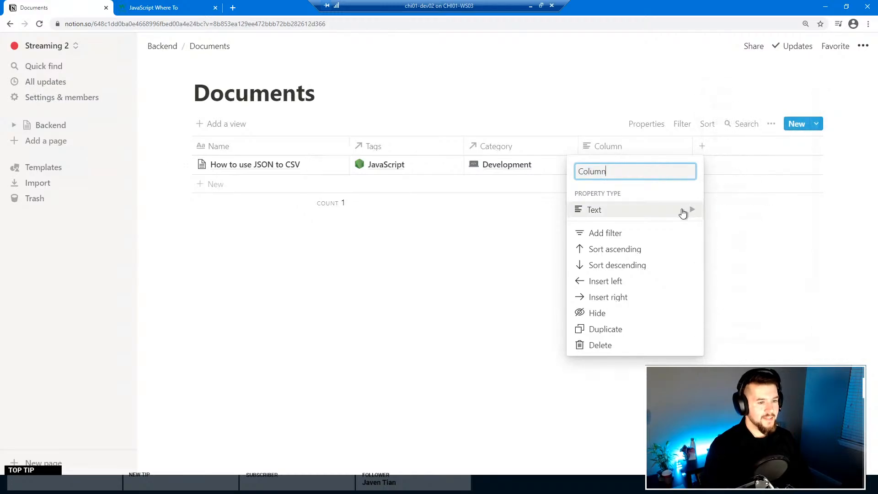
{"action": "mouse_move", "coordinate": [682, 209]}
{"action": "left_click", "coordinate": [733, 140]}
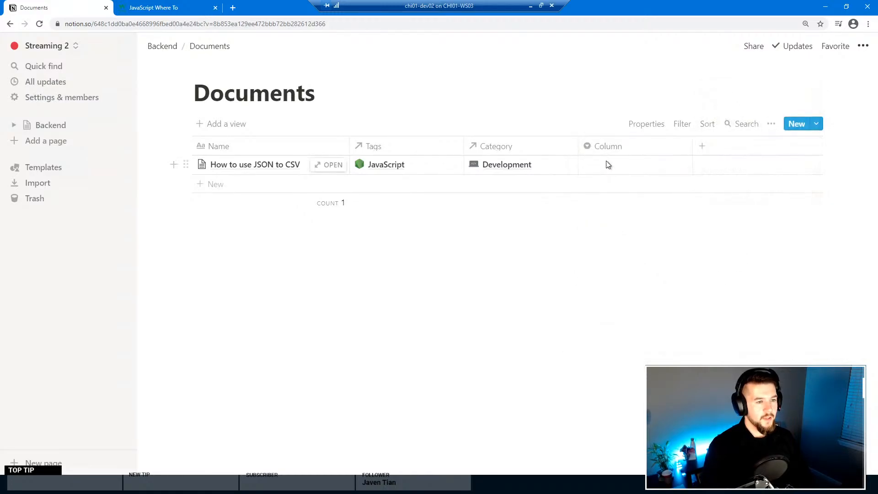
{"action": "left_click", "coordinate": [615, 151]}
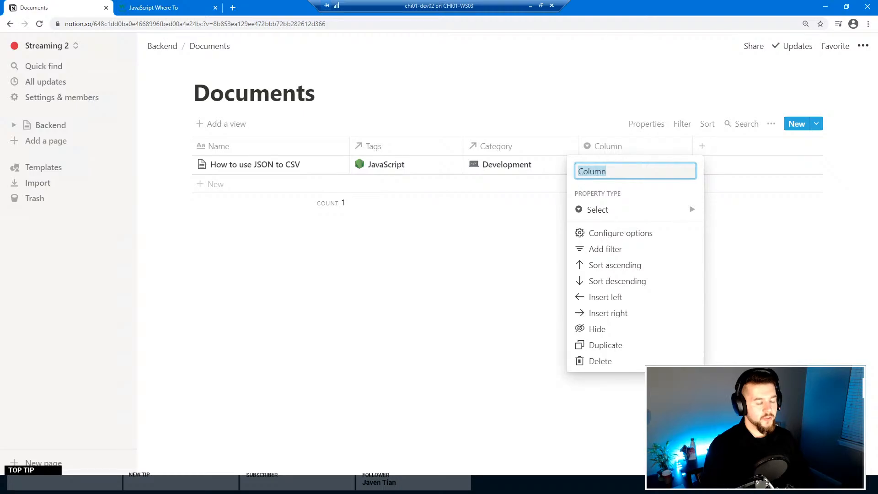
{"action": "type", "text": "Document Type"}
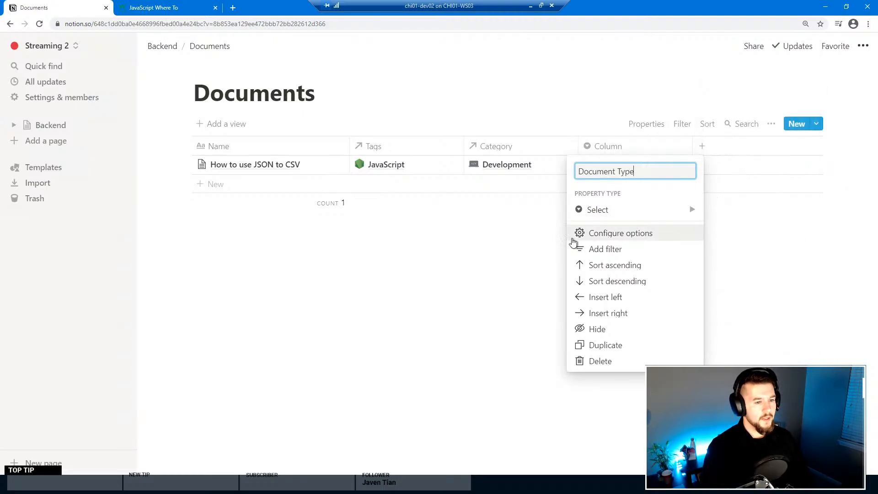
{"action": "left_click", "coordinate": [540, 250]}
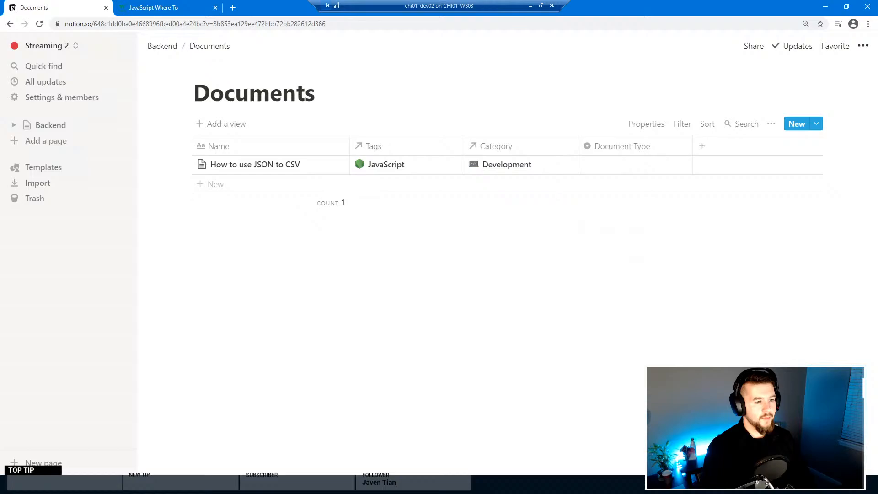
Step: Create a "How To" option and assign it as the Document Type of "How to use JSON to CSV"
{"action": "left_click", "coordinate": [592, 166]}
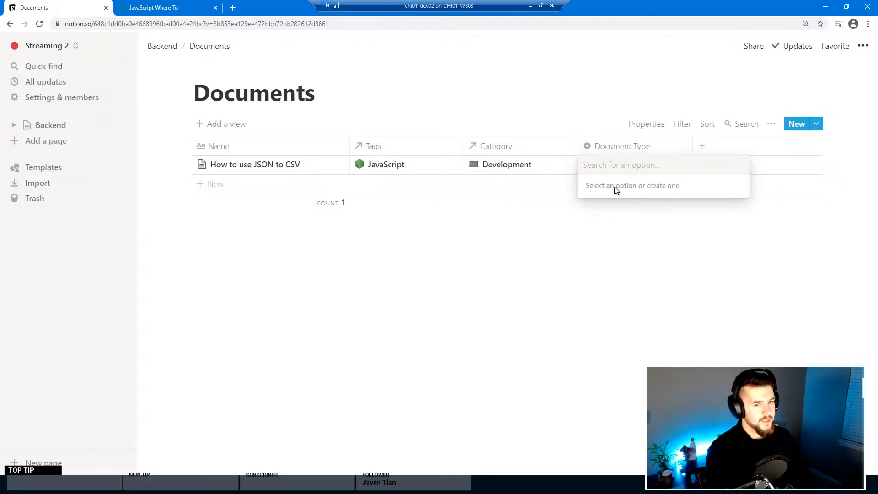
{"action": "type", "text": "How To"}
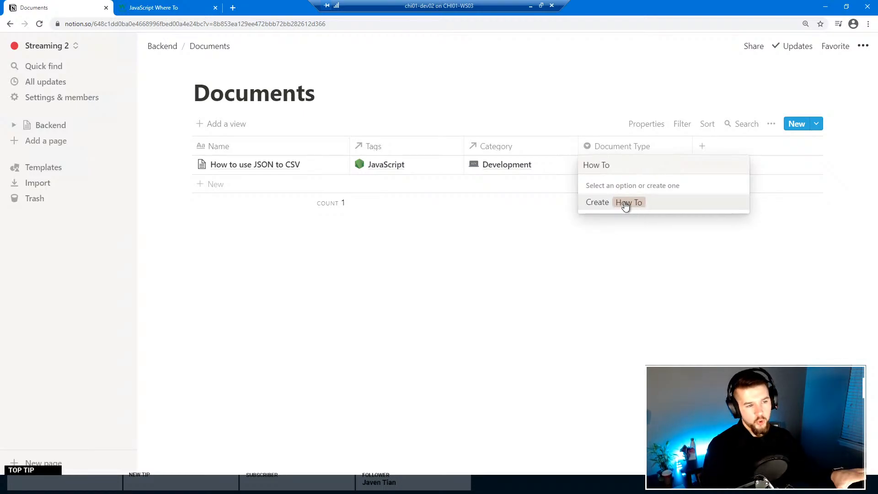
{"action": "left_click", "coordinate": [625, 206]}
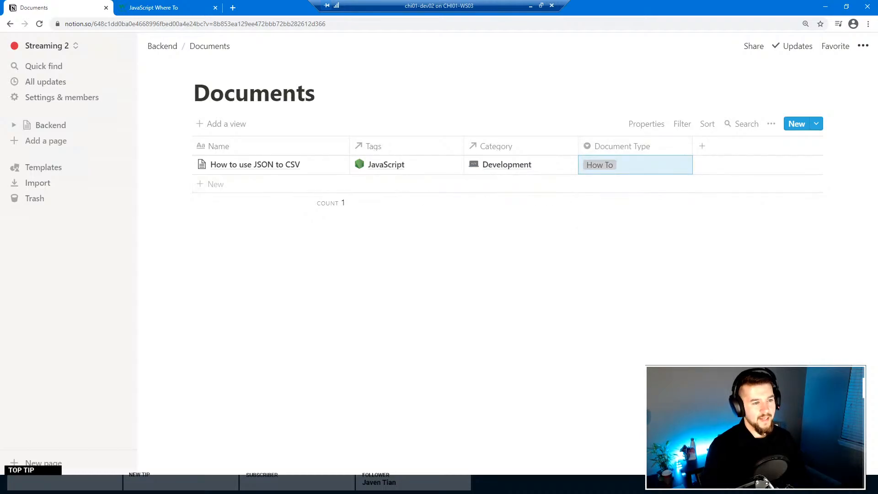
Step: Add a Checkbox property named "Bookmarked" after the Document Type column
{"action": "left_click", "coordinate": [703, 150]}
{"action": "type", "text": "Bookmarked"}
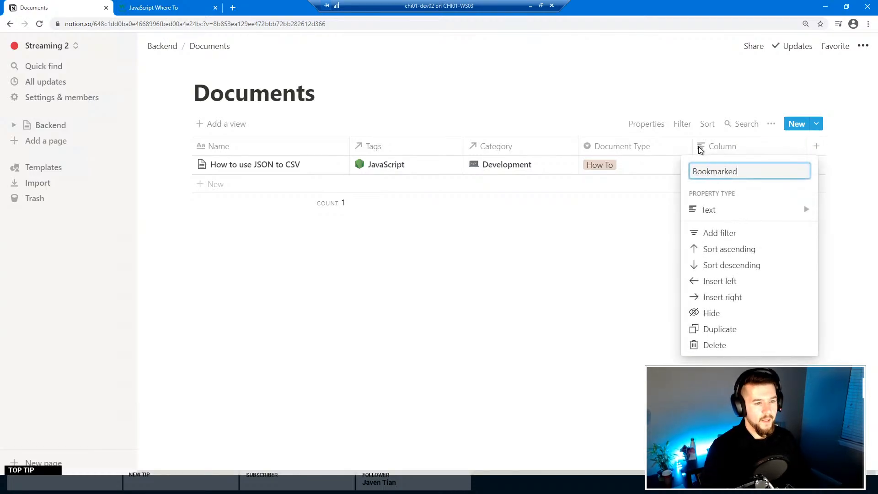
{"action": "mouse_move", "coordinate": [762, 209]}
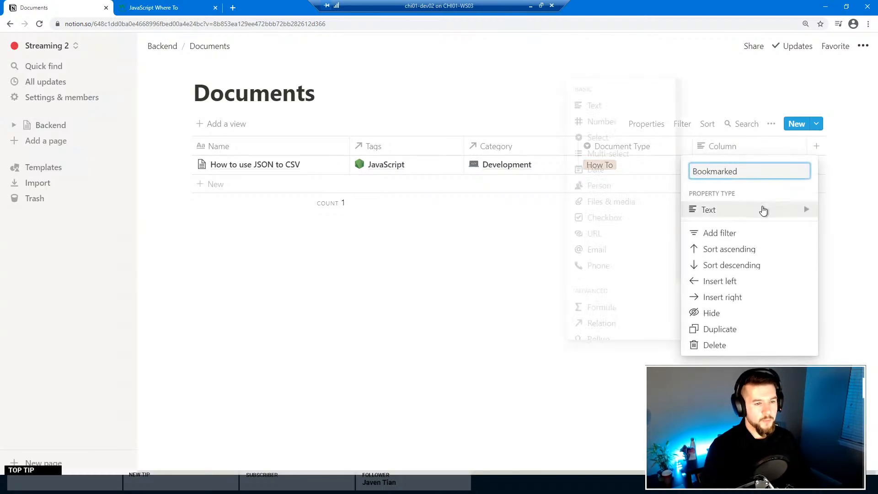
{"action": "left_click", "coordinate": [616, 221]}
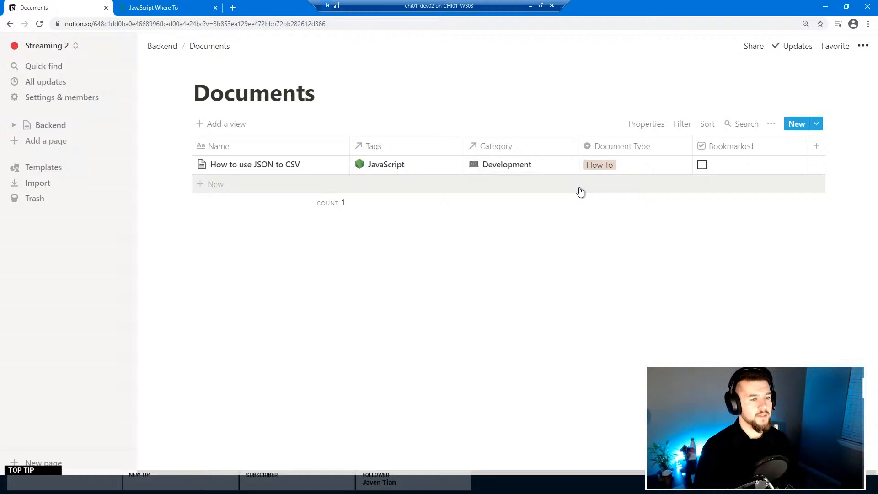
{"action": "left_click", "coordinate": [702, 165]}
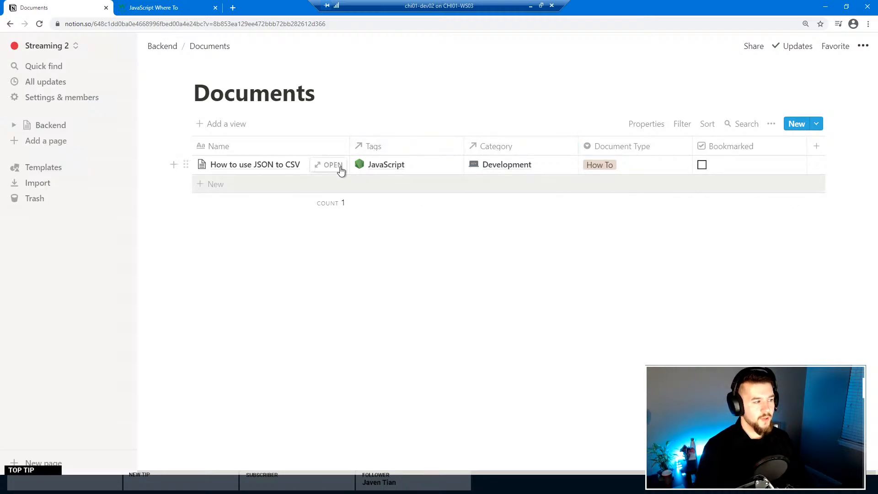
Step: Open the "How to use JSON to CSV" document, review its properties and code block, and return to the table
{"action": "left_click", "coordinate": [340, 169]}
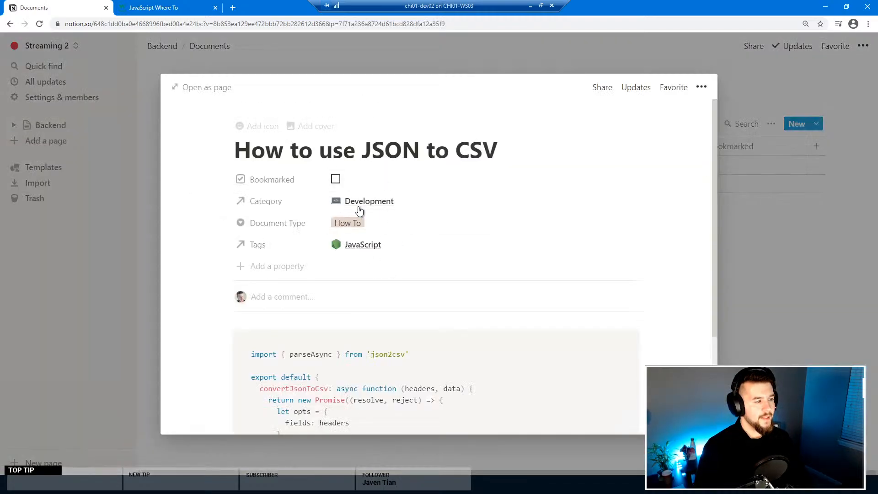
{"action": "left_click", "coordinate": [732, 233]}
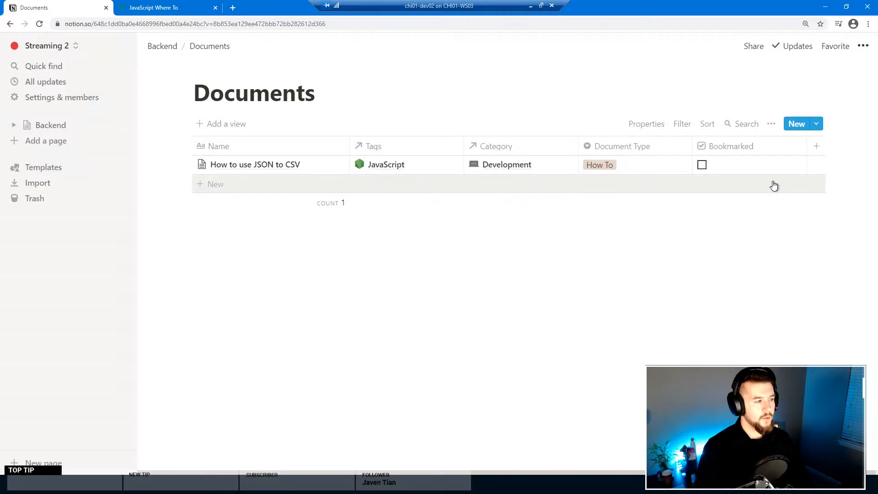
{"action": "left_click", "coordinate": [328, 165]}
{"action": "scroll", "coordinate": [395, 214], "scroll_direction": "down", "scroll_amount": 3}
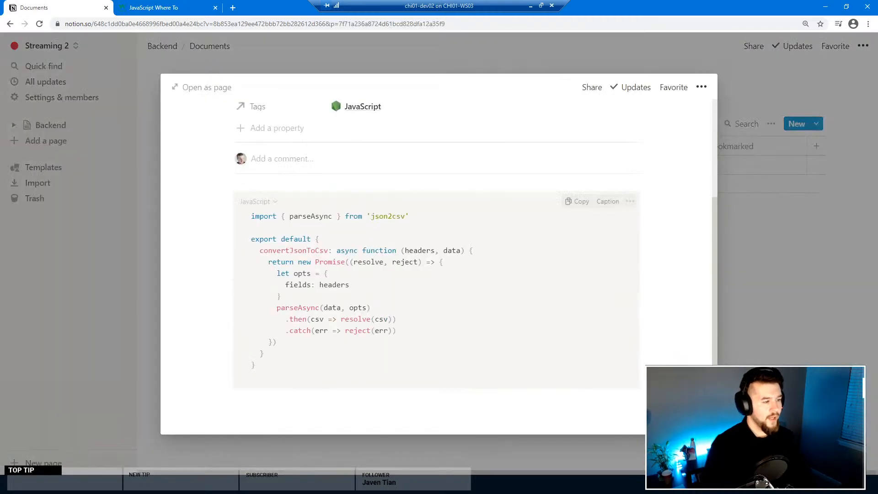
{"action": "scroll", "coordinate": [524, 237], "scroll_direction": "up", "scroll_amount": 3}
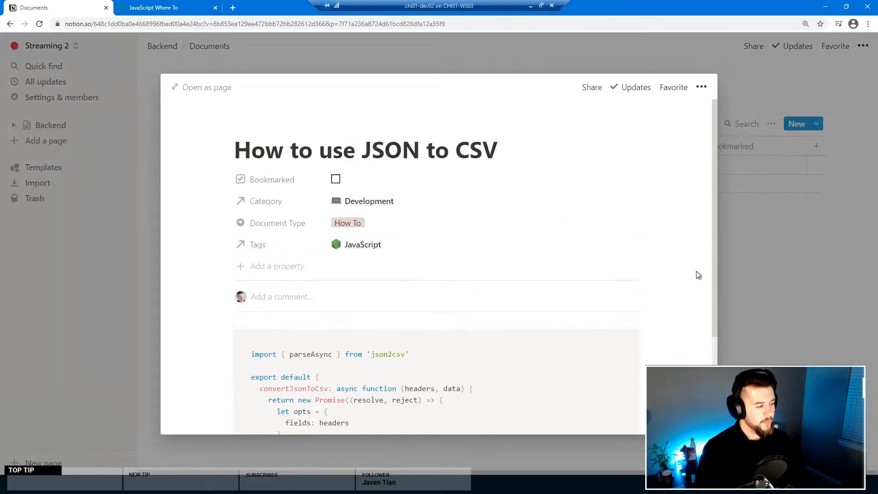
{"action": "left_click", "coordinate": [778, 298]}
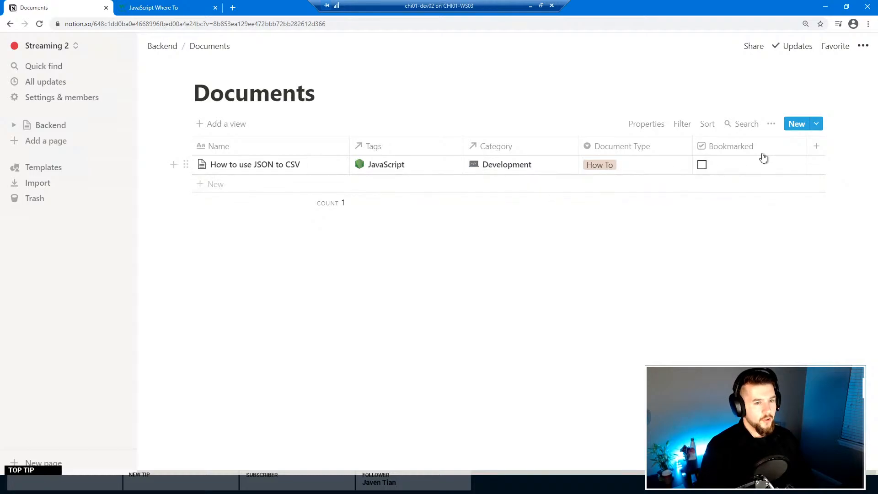
Step: Bring up the template options of the Documents database, open their help page and close it again
{"action": "left_click", "coordinate": [815, 125]}
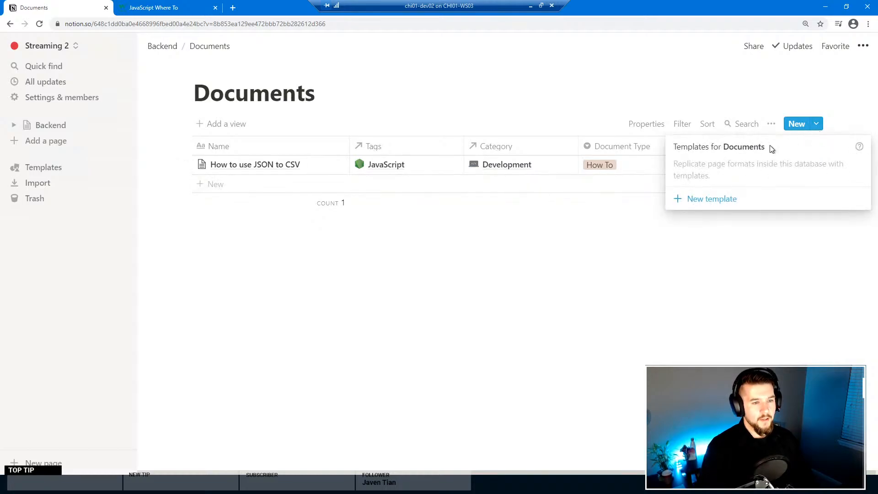
{"action": "left_click", "coordinate": [803, 127]}
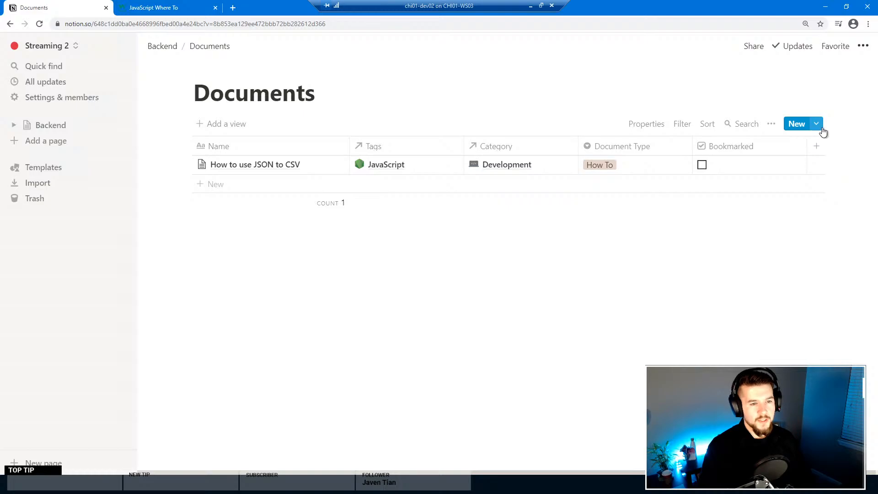
{"action": "left_click", "coordinate": [816, 124]}
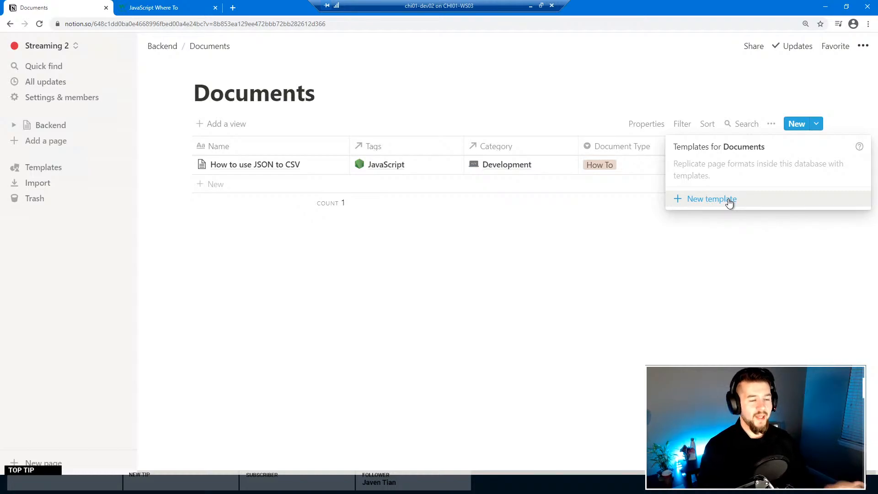
{"action": "left_click", "coordinate": [858, 147]}
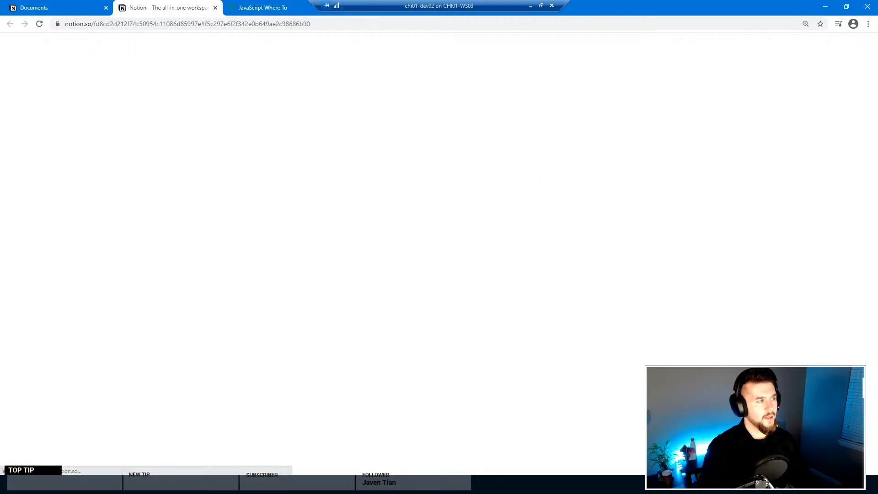
{"action": "left_click", "coordinate": [215, 7]}
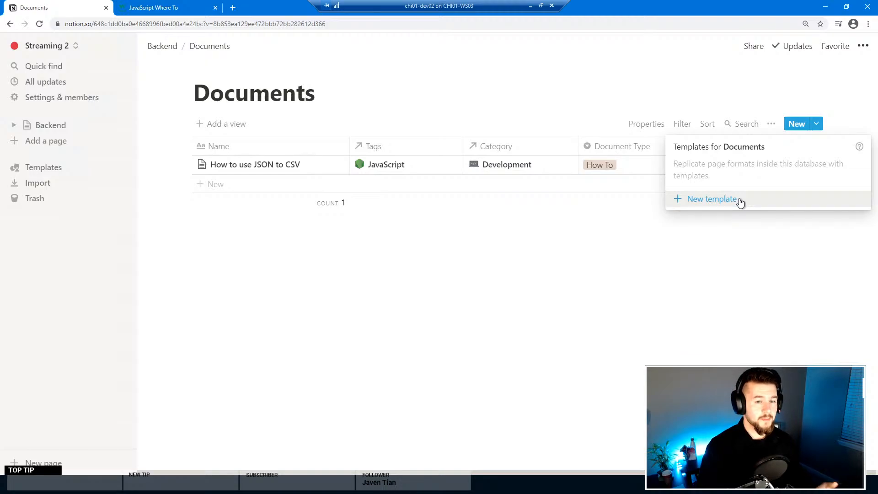
Step: Create a new template for the Documents database and title it "Business Process"
{"action": "left_click", "coordinate": [690, 198]}
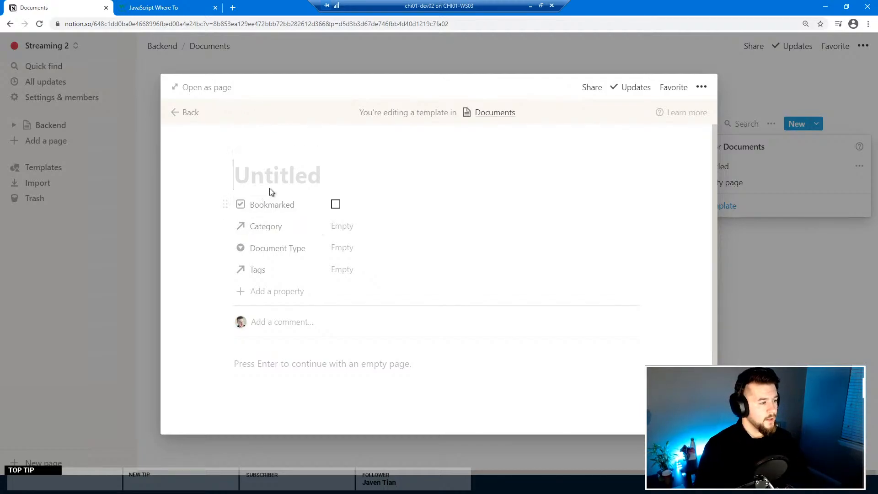
{"action": "type", "text": "S"}
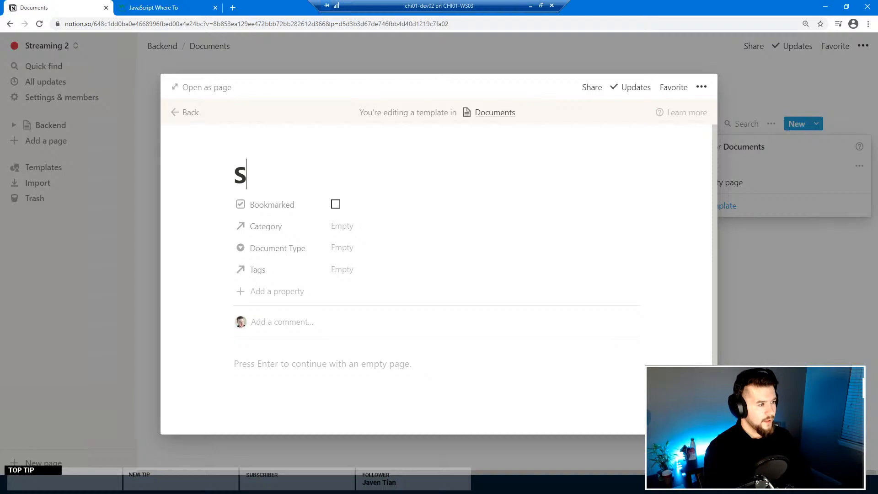
{"action": "key", "text": "BackSpace"}
{"action": "type", "text": "Busin"}
{"action": "key", "text": "BackSpace"}
{"action": "type", "text": "n"}
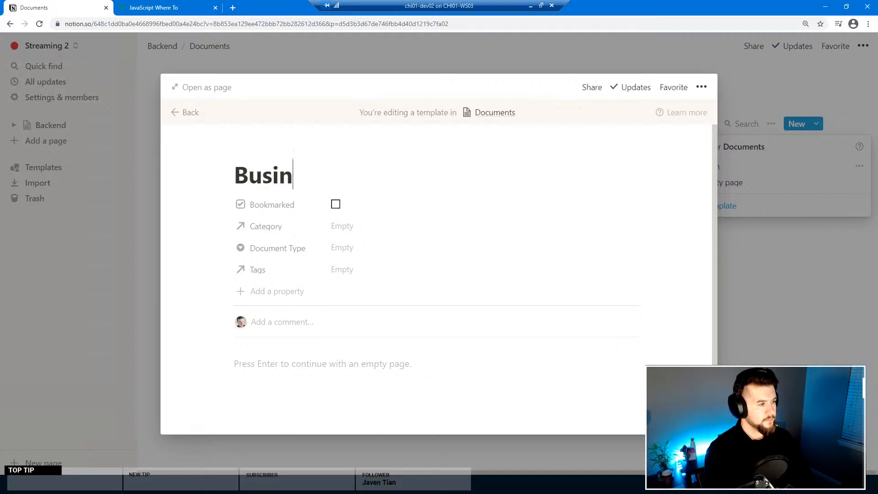
{"action": "type", "text": "ess Procce"}
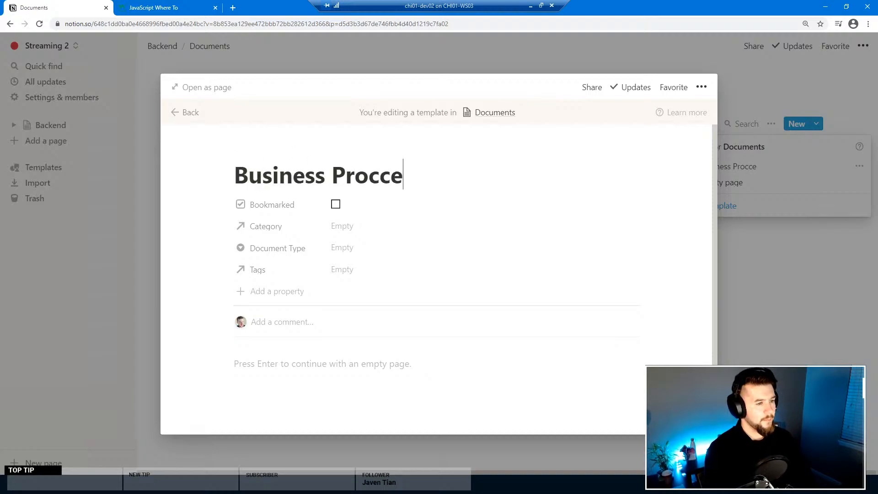
{"action": "key", "text": "BackSpace"}
{"action": "key", "text": "BackSpace"}
{"action": "key", "text": "BackSpace"}
{"action": "key", "text": "BackSpace"}
{"action": "key", "text": "BackSpace"}
{"action": "key", "text": "BackSpace"}
{"action": "type", "text": "p"}
{"action": "key", "text": "BackSpace"}
{"action": "type", "text": "Process"}
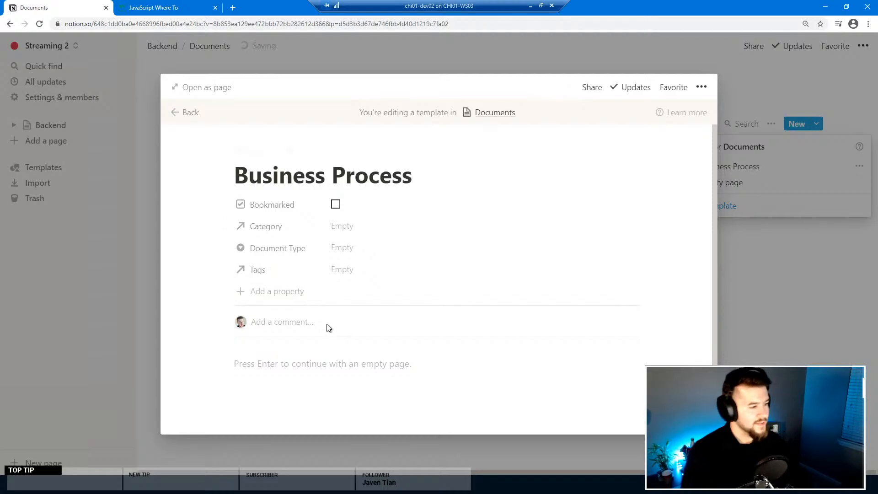
Step: Create a "Business Process" option and set it as the template's Document Type
{"action": "key", "text": "ctrl+shift+Left"}
{"action": "key", "text": "ctrl+shift+Left"}
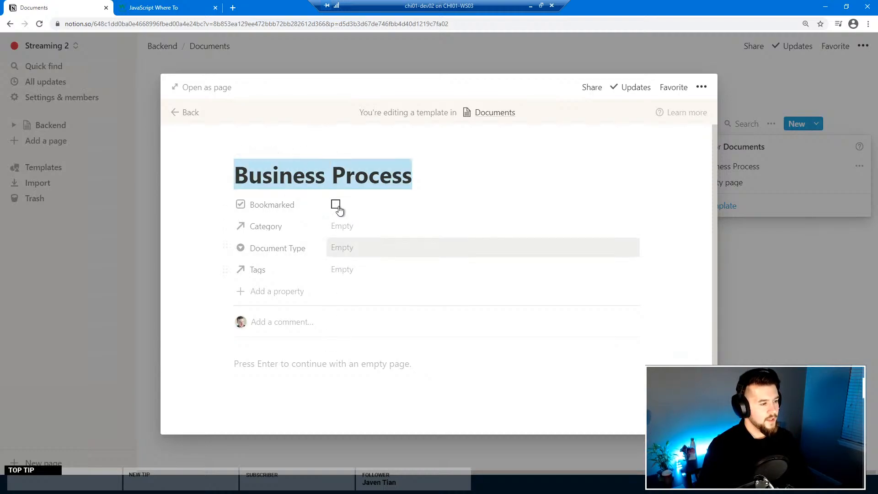
{"action": "left_click", "coordinate": [341, 255]}
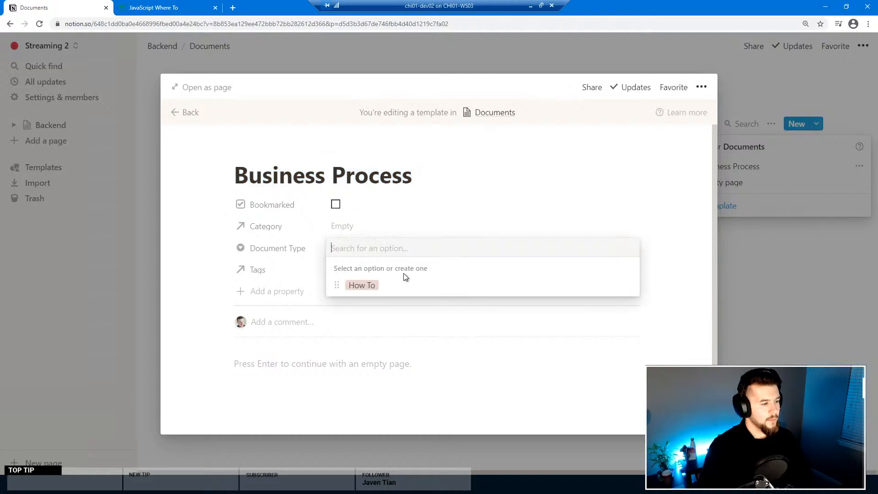
{"action": "type", "text": "B"}
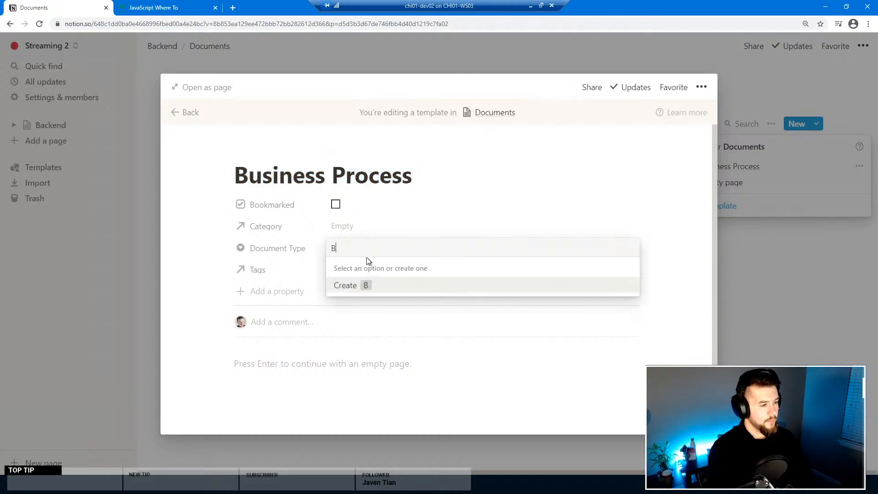
{"action": "type", "text": "usiness Process"}
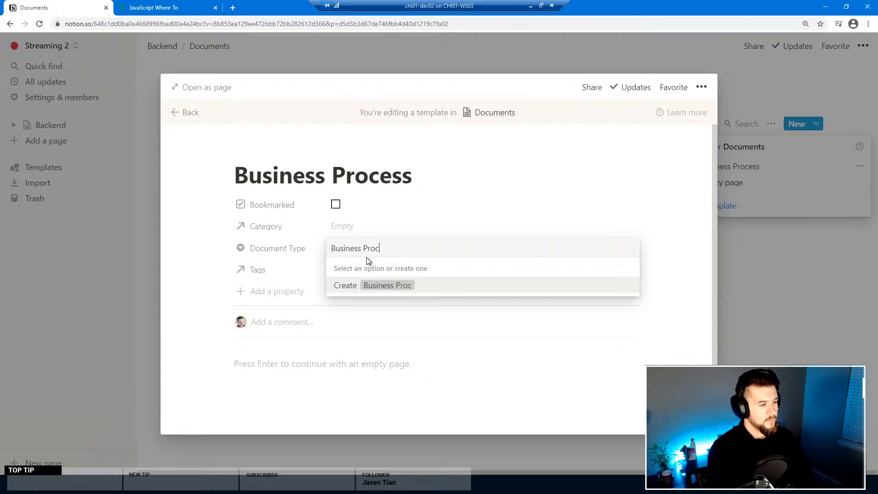
{"action": "left_click", "coordinate": [410, 284]}
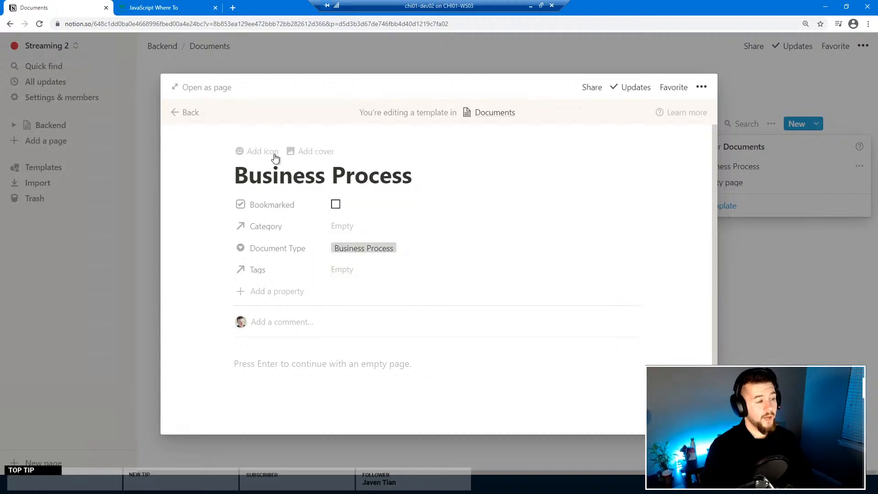
Step: Set the Business Process template's icon to the 02-Strategic-Document image from the share folder
{"action": "left_click", "coordinate": [244, 153]}
{"action": "left_click", "coordinate": [263, 205]}
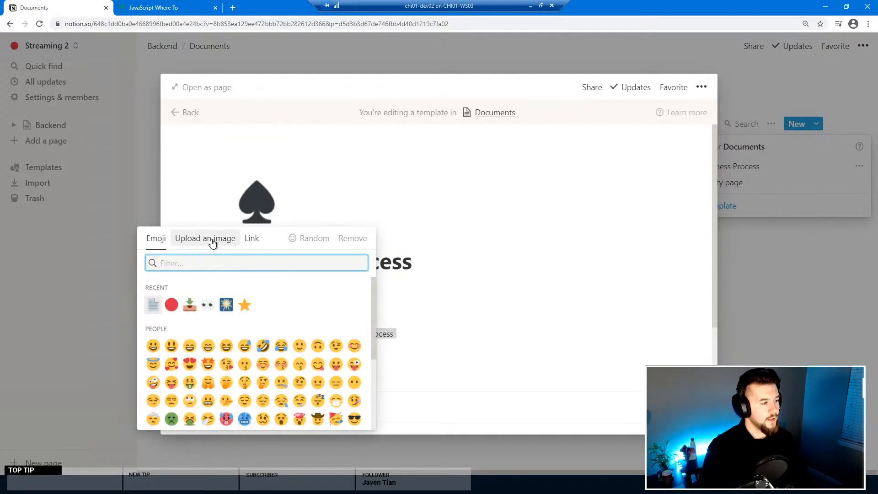
{"action": "left_click", "coordinate": [212, 243]}
{"action": "left_click", "coordinate": [257, 279]}
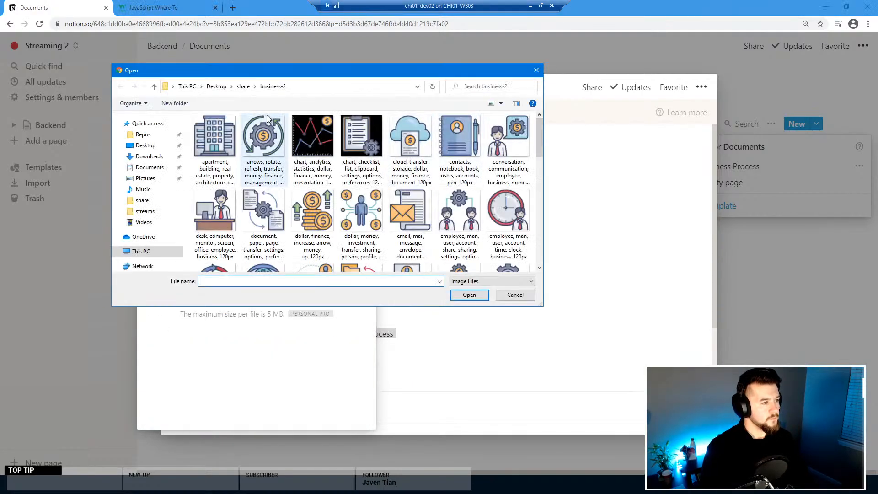
{"action": "left_click", "coordinate": [243, 86]}
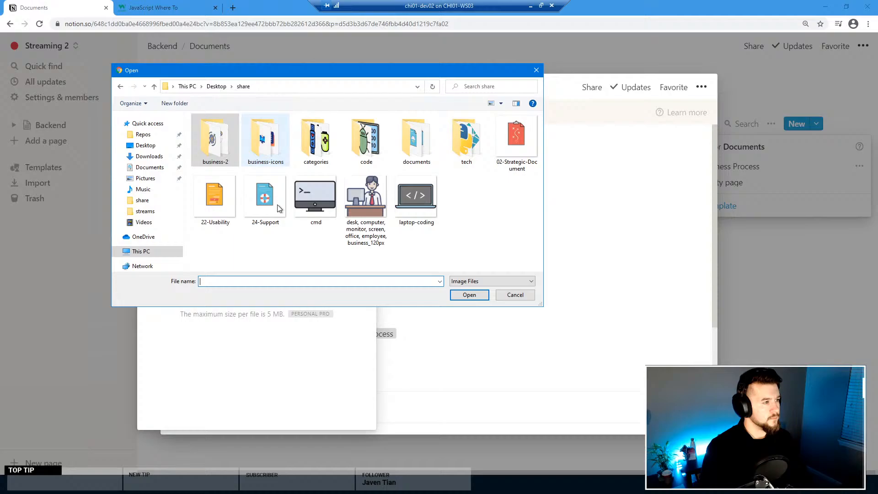
{"action": "left_click", "coordinate": [520, 162]}
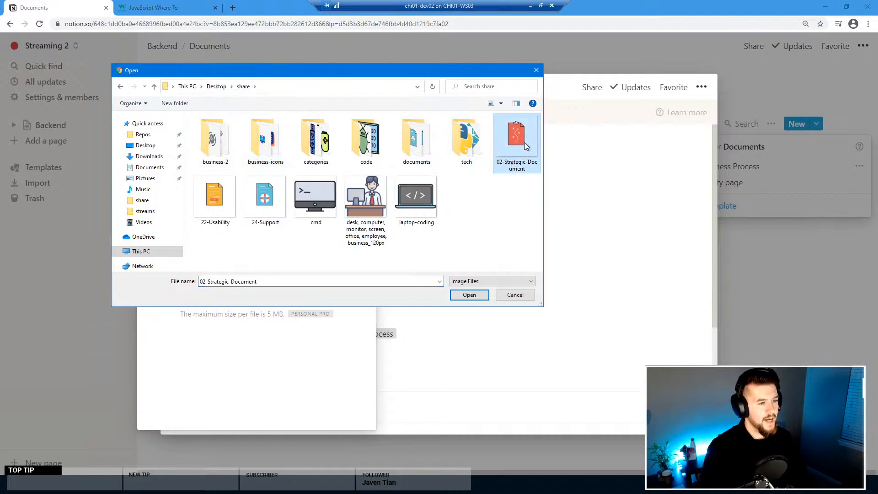
{"action": "double_click", "coordinate": [512, 149]}
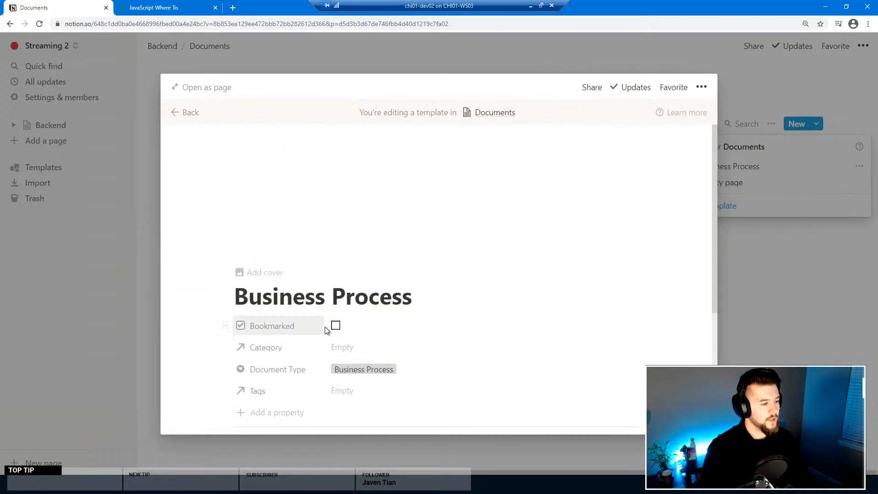
Step: Color the "Business Process" Document Type option red and move the Document Type property above Category
{"action": "left_click", "coordinate": [383, 372]}
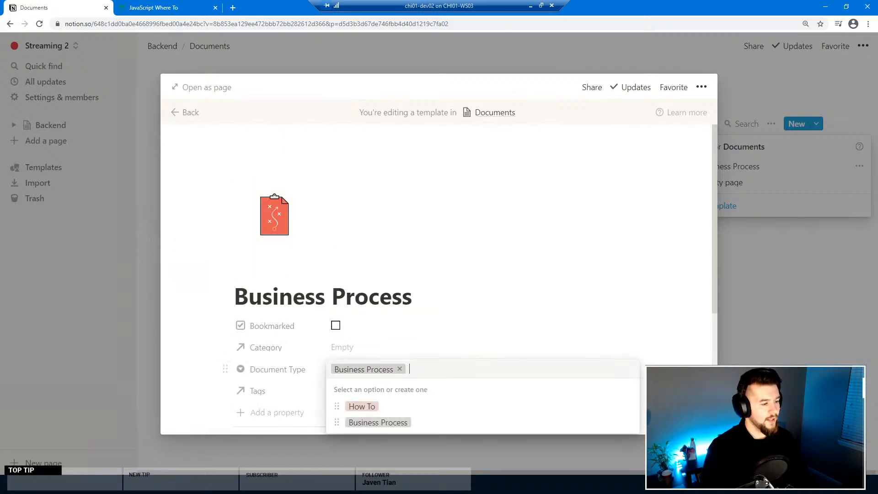
{"action": "left_click", "coordinate": [628, 422]}
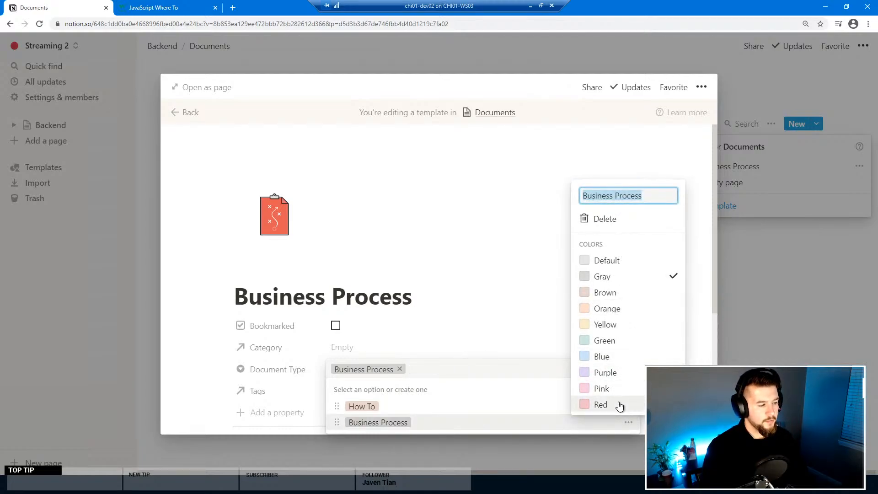
{"action": "left_click", "coordinate": [600, 404]}
{"action": "left_click", "coordinate": [693, 346]}
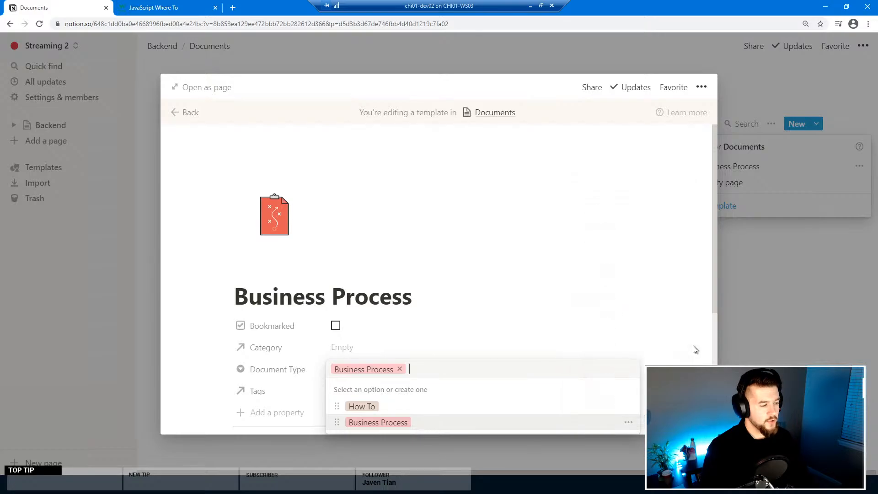
{"action": "left_click", "coordinate": [583, 307]}
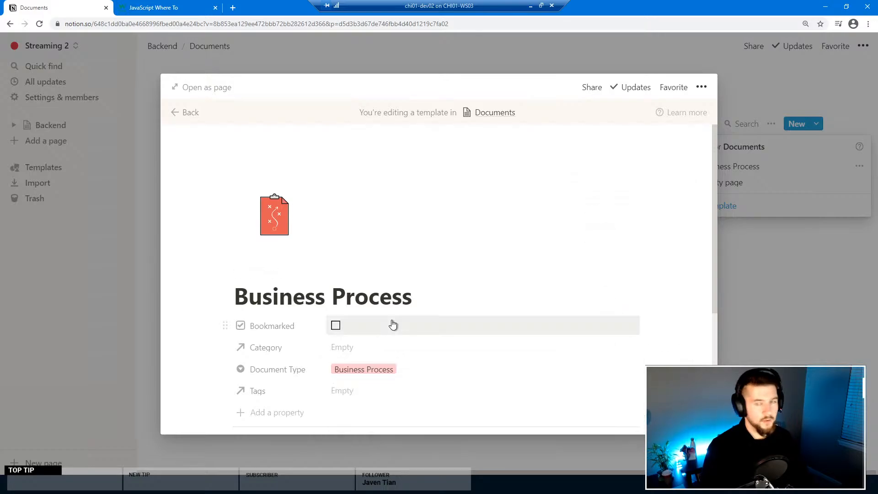
{"action": "left_click_drag", "start_coordinate": [224, 368], "coordinate": [236, 350]}
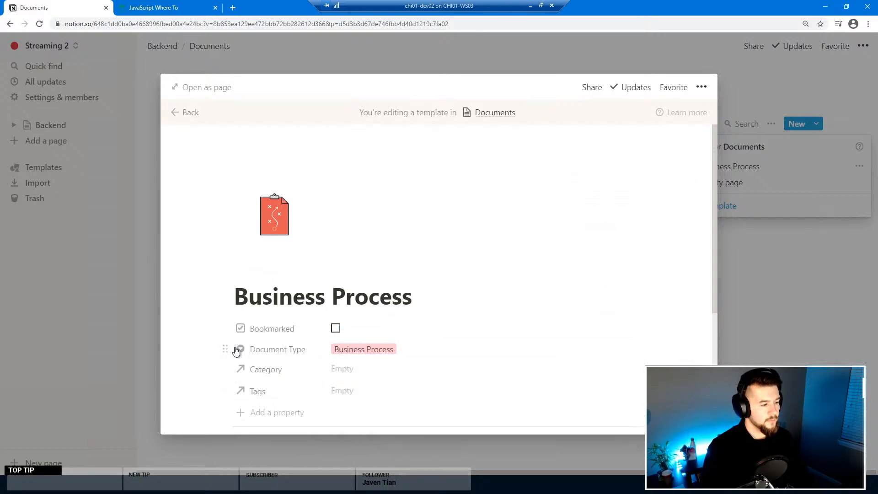
Step: Start the template's page body with the line "Executive Summary"
{"action": "scroll", "coordinate": [610, 328], "scroll_direction": "down", "scroll_amount": 3}
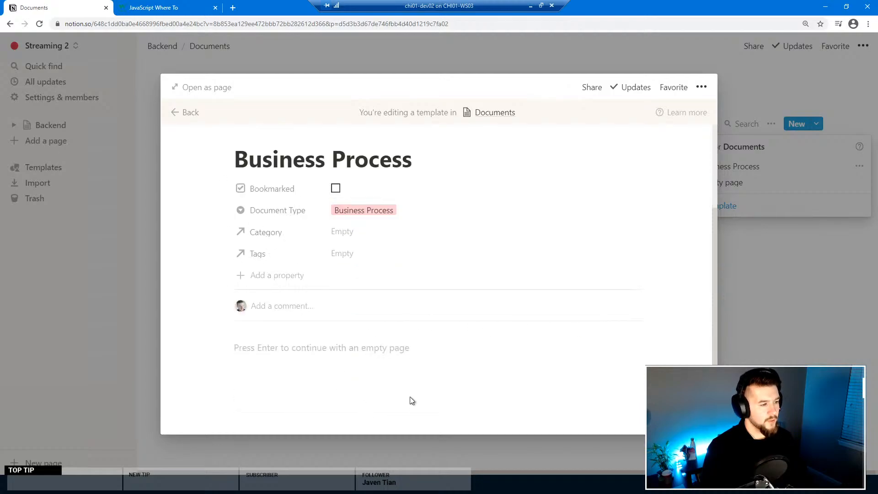
{"action": "scroll", "coordinate": [330, 300], "scroll_direction": "down", "scroll_amount": 1}
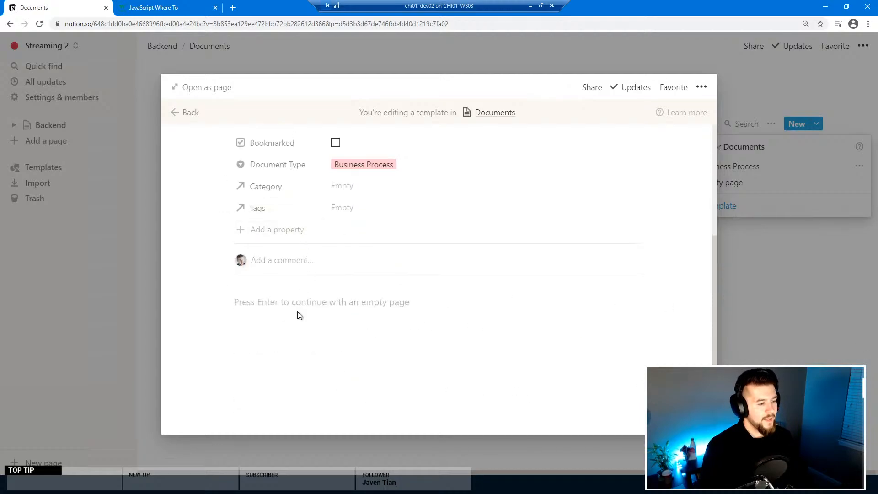
{"action": "left_click", "coordinate": [285, 355]}
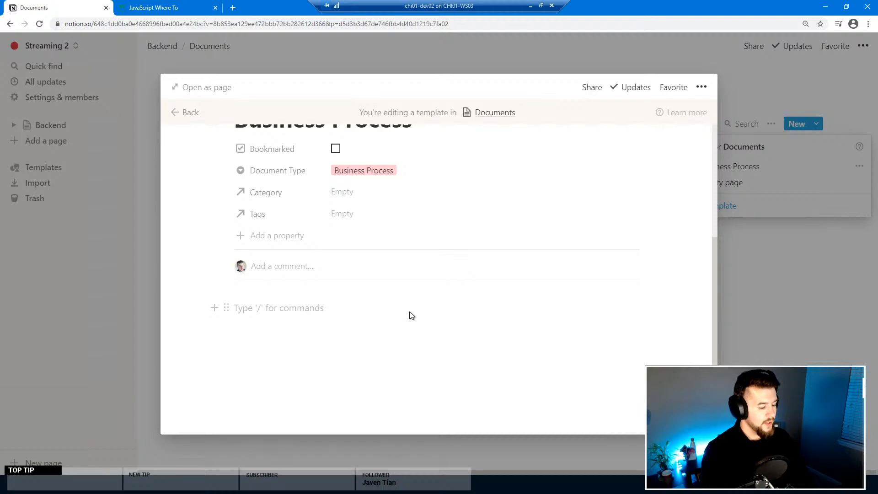
{"action": "type", "text": "Ex"}
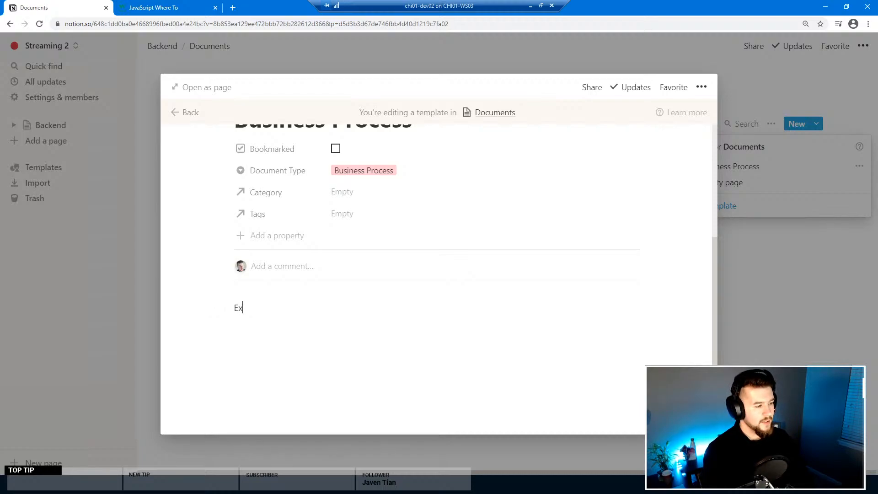
{"action": "type", "text": "ecutive Sumamry"}
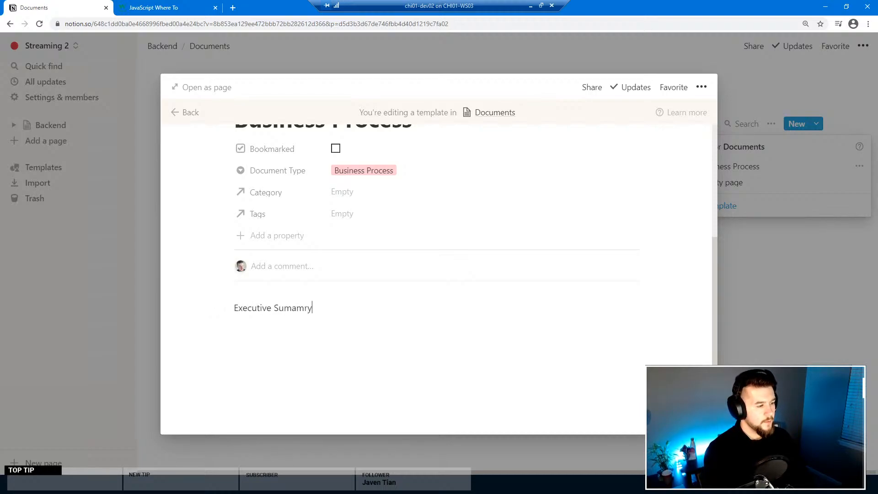
{"action": "key", "text": "BackSpace"}
{"action": "key", "text": "BackSpace"}
{"action": "key", "text": "BackSpace"}
{"action": "key", "text": "BackSpace"}
{"action": "type", "text": "mary"}
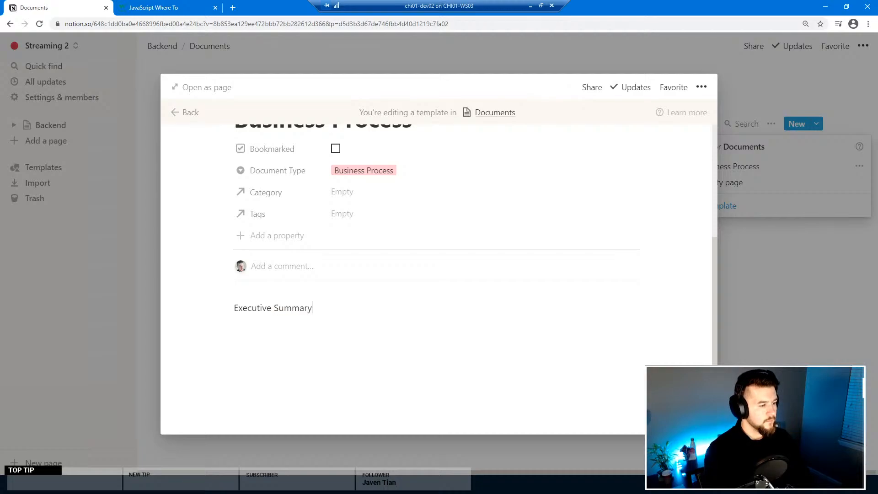
{"action": "type", "text": "ry"}
{"action": "key", "text": "Return"}
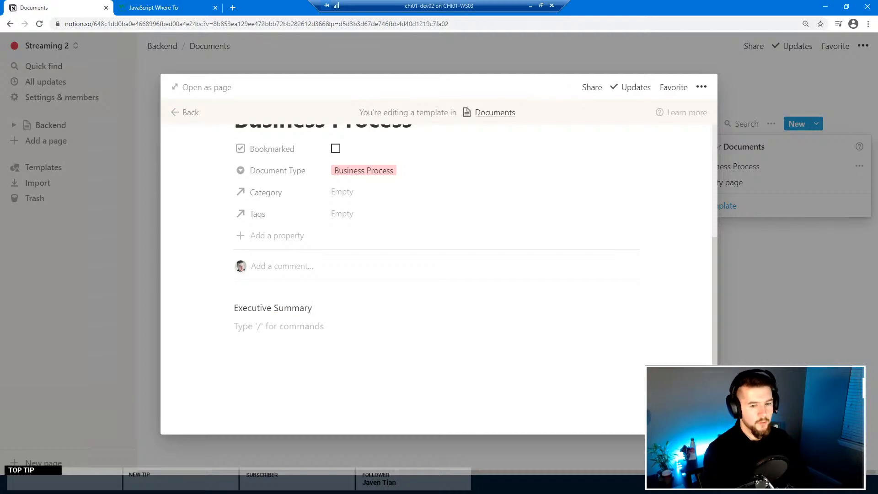
Step: Add the line "Prerequisites" below Executive Summary in the template body
{"action": "type", "text": "Prer"}
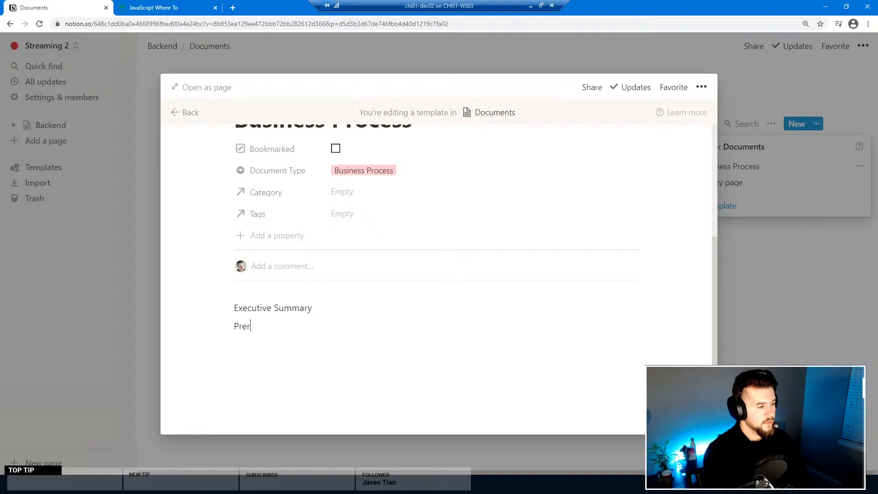
{"action": "type", "text": "equisites"}
{"action": "key", "text": "Return"}
{"action": "key", "text": "Up"}
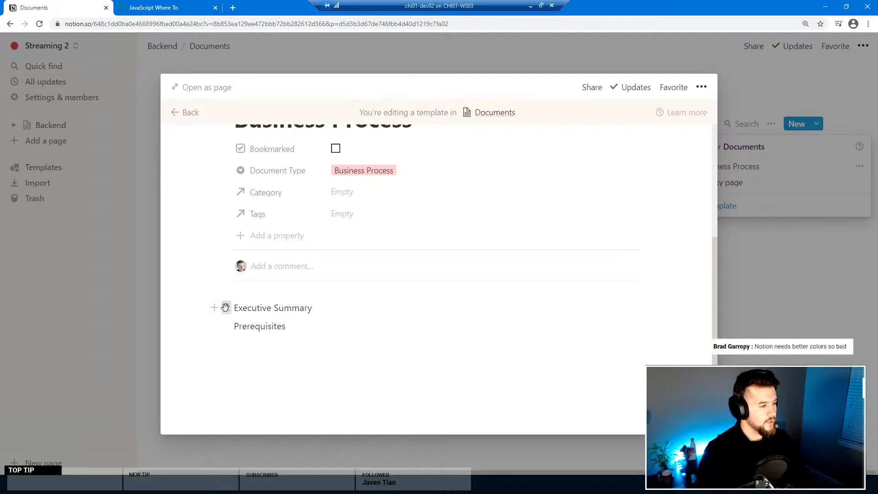
Step: Turn the "Executive Summary" and "Prerequisites" lines into Heading 1 blocks
{"action": "left_click", "coordinate": [226, 307]}
{"action": "mouse_move", "coordinate": [190, 277]}
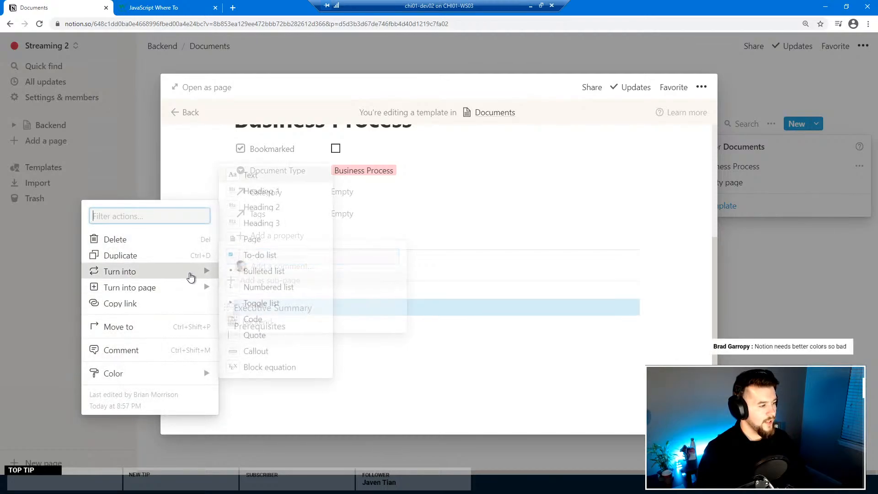
{"action": "left_click", "coordinate": [264, 192]}
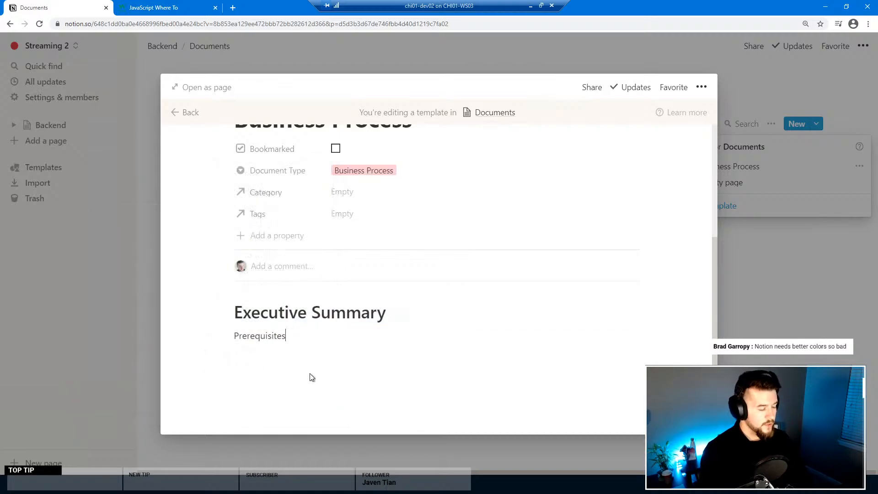
{"action": "type", "text": "#"}
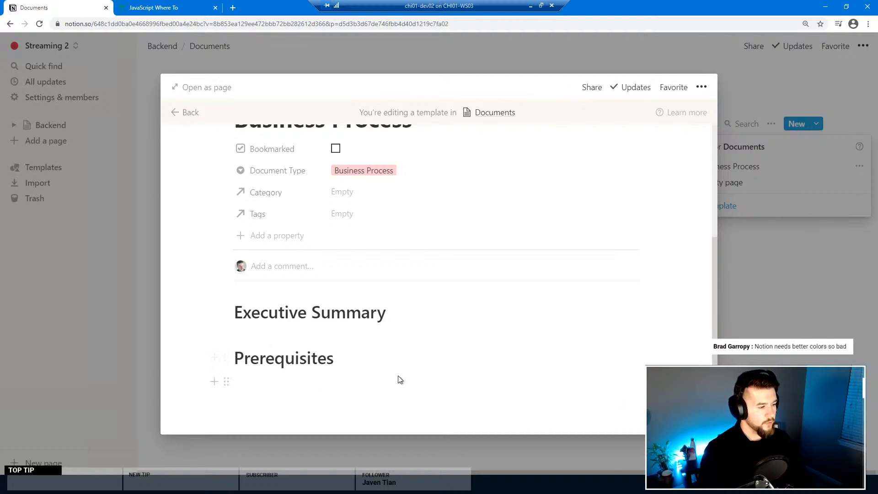
Step: Add the Heading 1 sections "Procedure" and "Definitions" below Prerequisites
{"action": "key", "text": "Return"}
{"action": "type", "text": "# "}
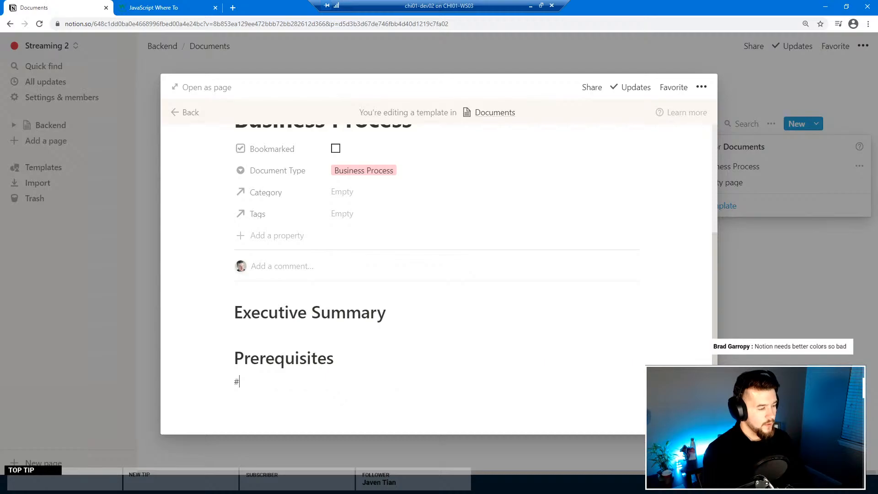
{"action": "type", "text": "Procedure"}
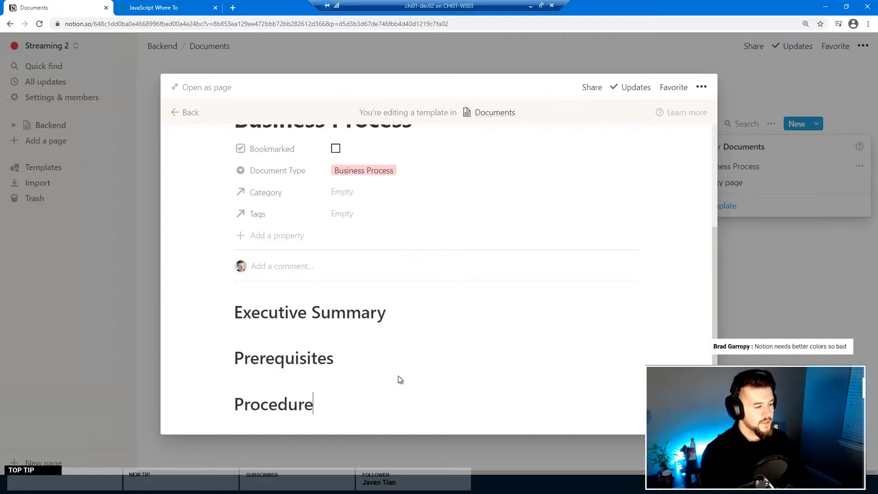
{"action": "key", "text": "Return"}
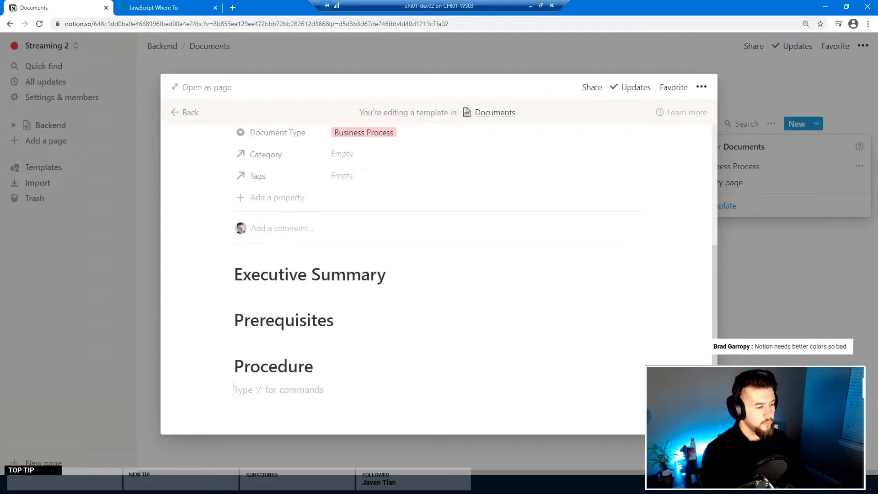
{"action": "type", "text": "# "}
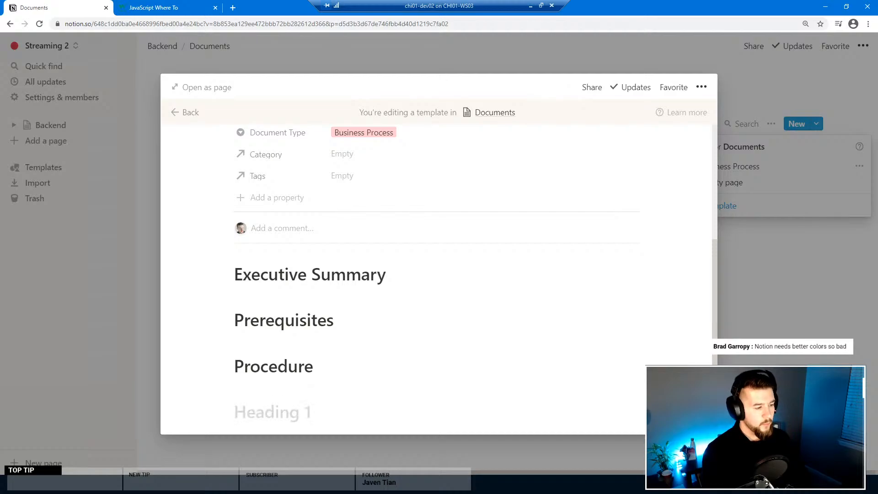
{"action": "type", "text": "Definiti"}
{"action": "key", "text": "ctrl+BackSpace"}
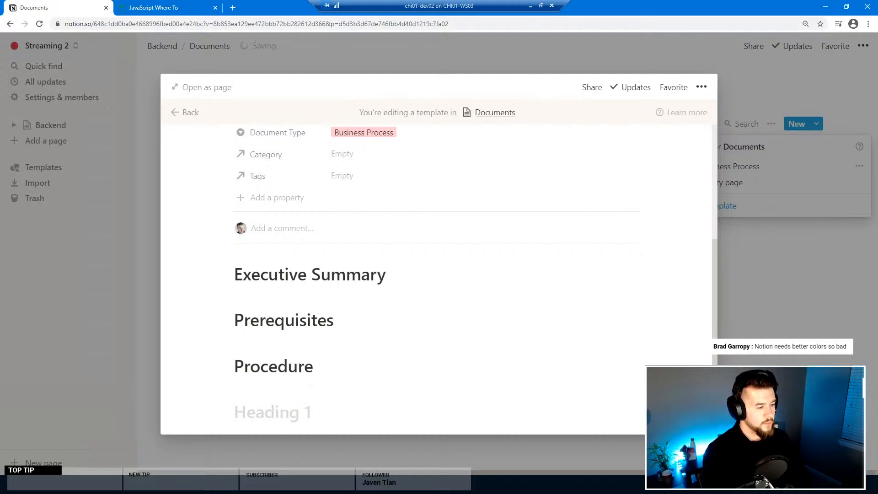
{"action": "type", "text": "Definitions"}
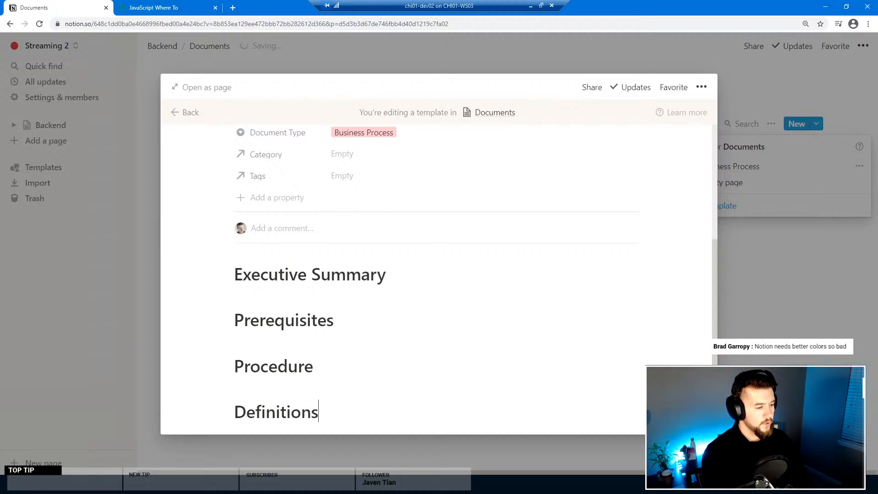
Step: Add a Heading 1 section "Revision History" below Definitions, followed by an empty line
{"action": "key", "text": "Return"}
{"action": "type", "text": "#"}
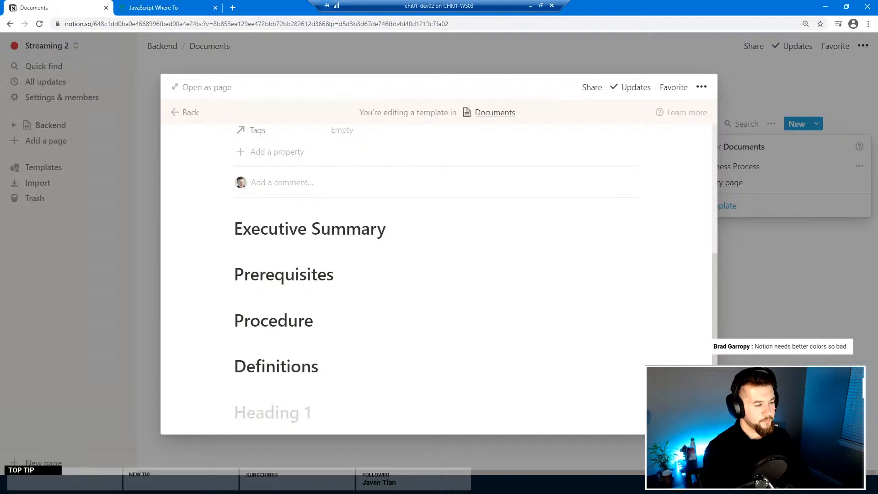
{"action": "type", "text": "Resv"}
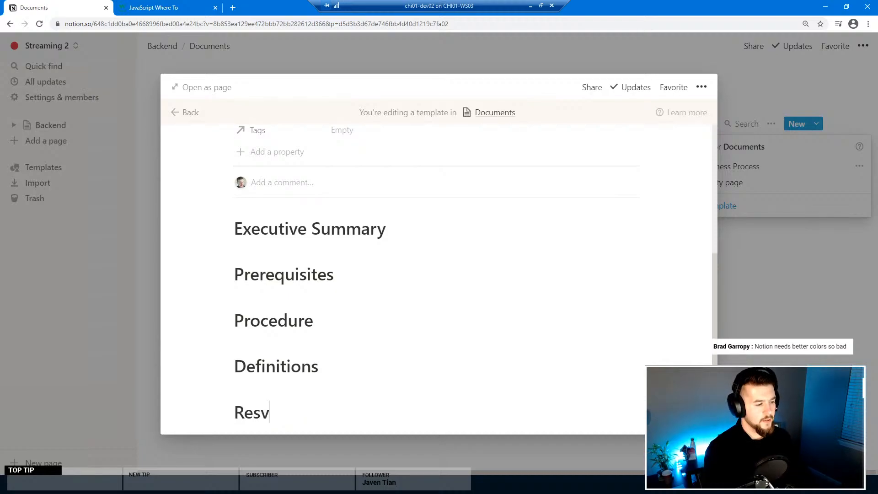
{"action": "key", "text": "BackSpace"}
{"action": "key", "text": "BackSpace"}
{"action": "type", "text": "v"}
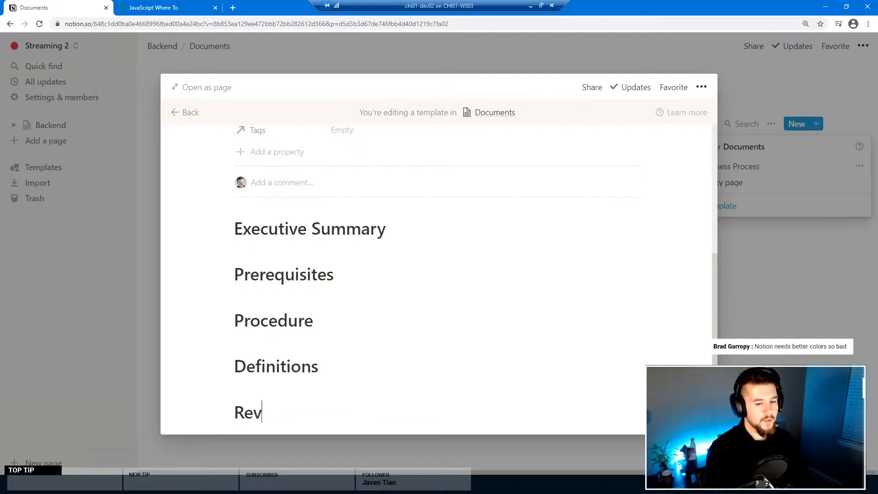
{"action": "type", "text": "ision "}
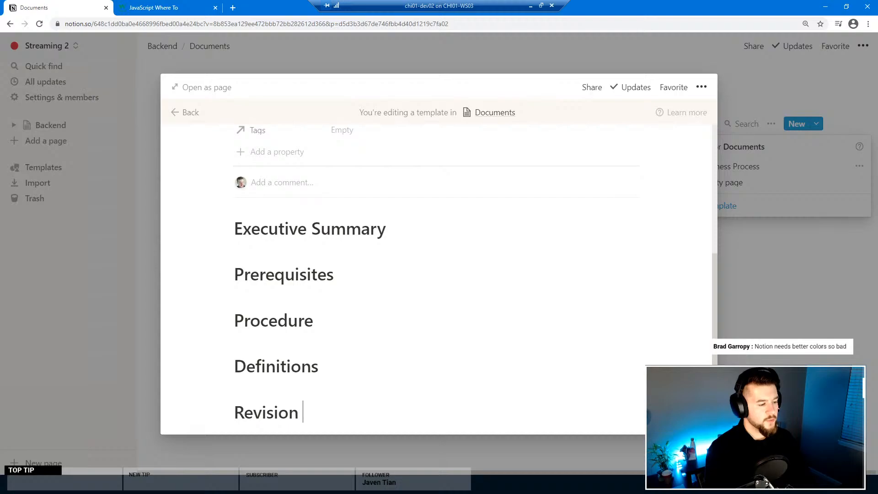
{"action": "type", "text": "History"}
{"action": "key", "text": "Return"}
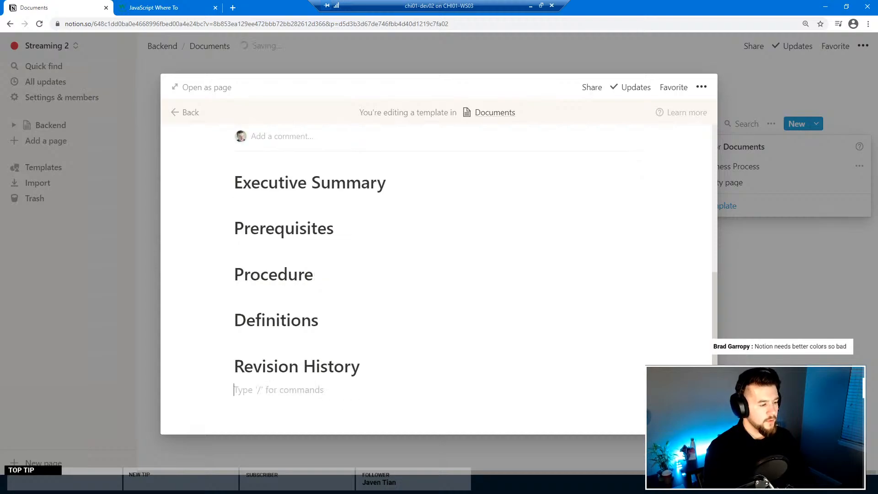
{"action": "scroll", "coordinate": [437, 274], "scroll_direction": "up", "scroll_amount": 2}
{"action": "left_click", "coordinate": [413, 295]}
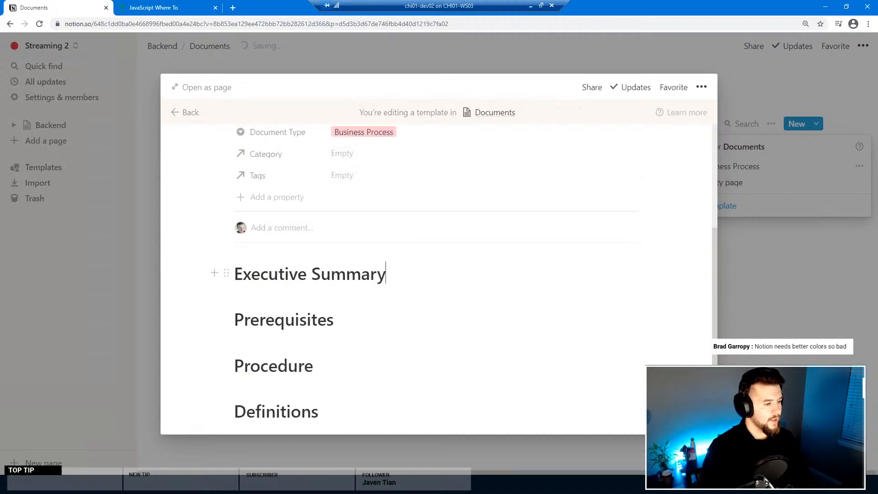
{"action": "double_click", "coordinate": [297, 271]}
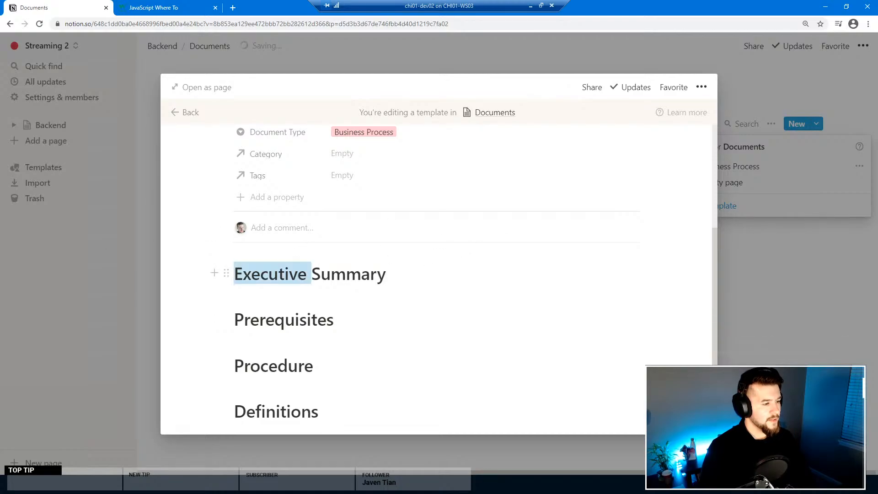
{"action": "left_click", "coordinate": [387, 274]}
{"action": "key", "text": "Return"}
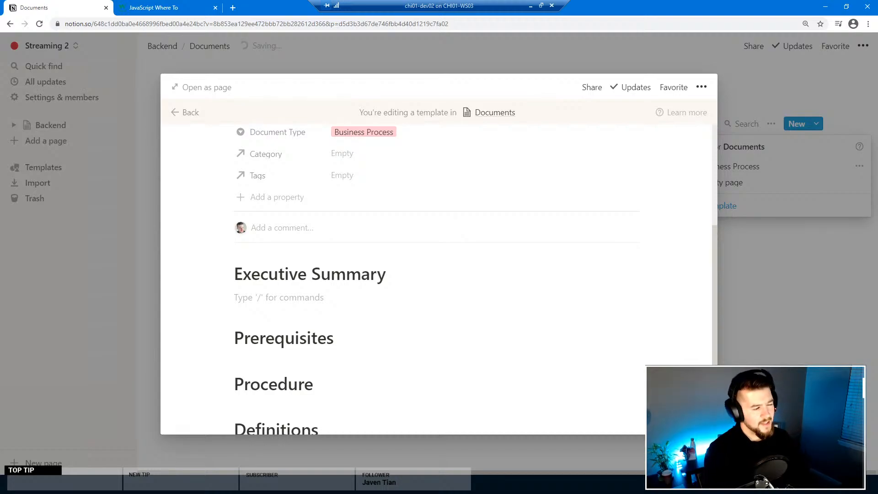
{"action": "key", "text": "BackSpace"}
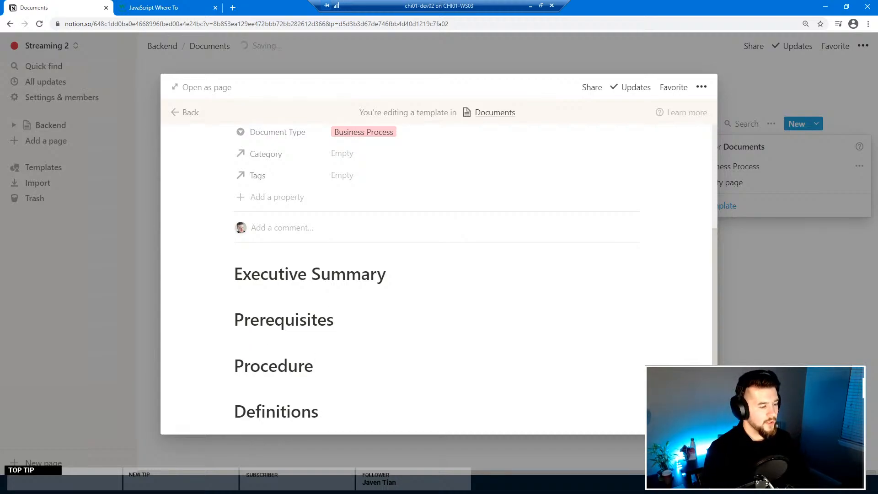
Step: Add the line "What needs to be done before you can execute this process." below the Prerequisites heading
{"action": "key", "text": "Return"}
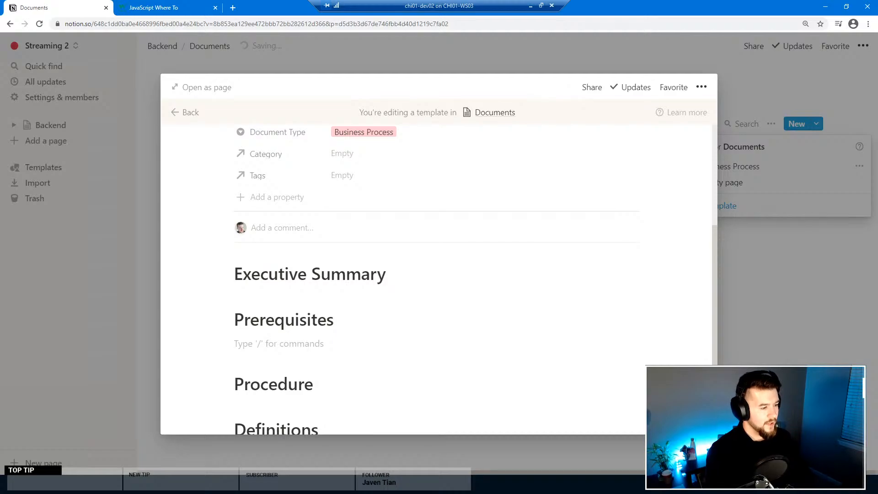
{"action": "type", "text": "What needs to "}
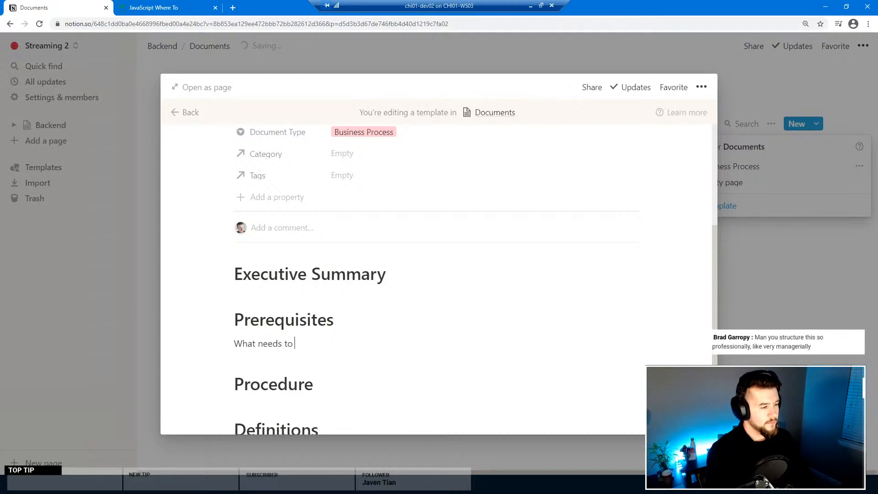
{"action": "type", "text": "be done bfore"}
{"action": "key", "text": "BackSpace"}
{"action": "key", "text": "BackSpace"}
{"action": "key", "text": "BackSpace"}
{"action": "key", "text": "BackSpace"}
{"action": "type", "text": "ef"}
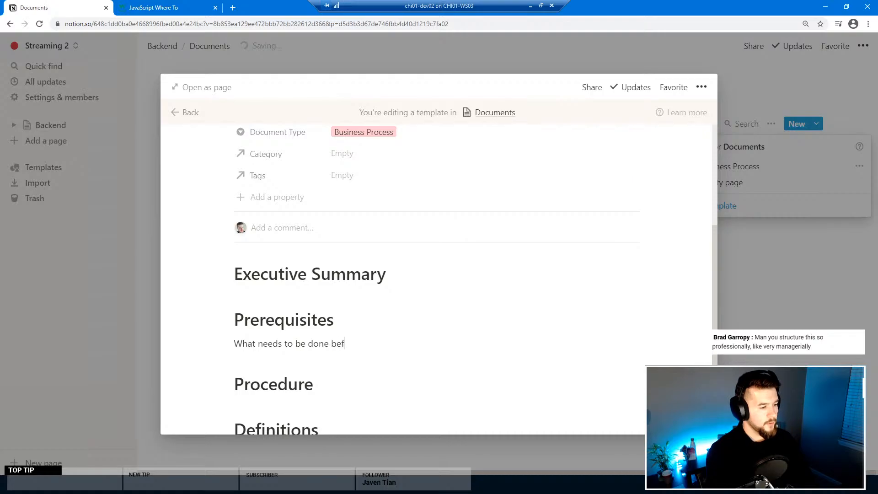
{"action": "type", "text": "ore youc an "}
{"action": "type", "text": "do"}
{"action": "key", "text": "BackSpace"}
{"action": "key", "text": "BackSpace"}
{"action": "key", "text": "BackSpace"}
{"action": "key", "text": "BackSpace"}
{"action": "key", "text": "BackSpace"}
{"action": "key", "text": "BackSpace"}
{"action": "key", "text": "BackSpace"}
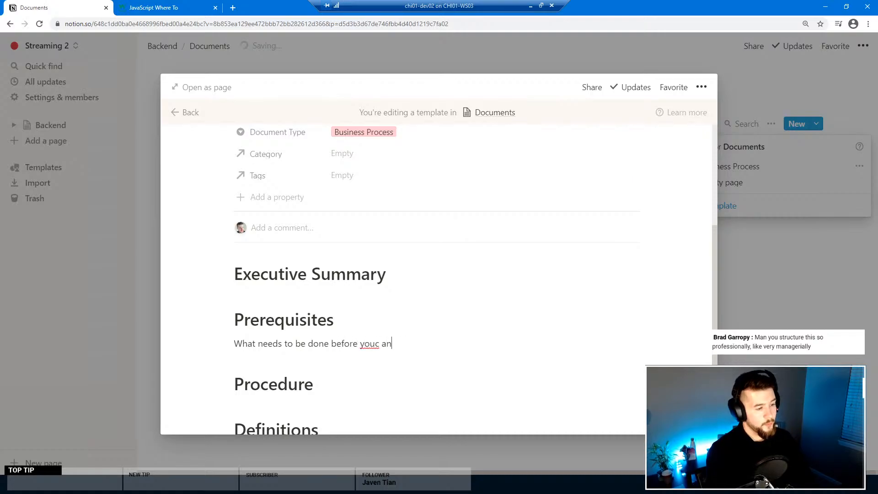
{"action": "type", "text": "can e"}
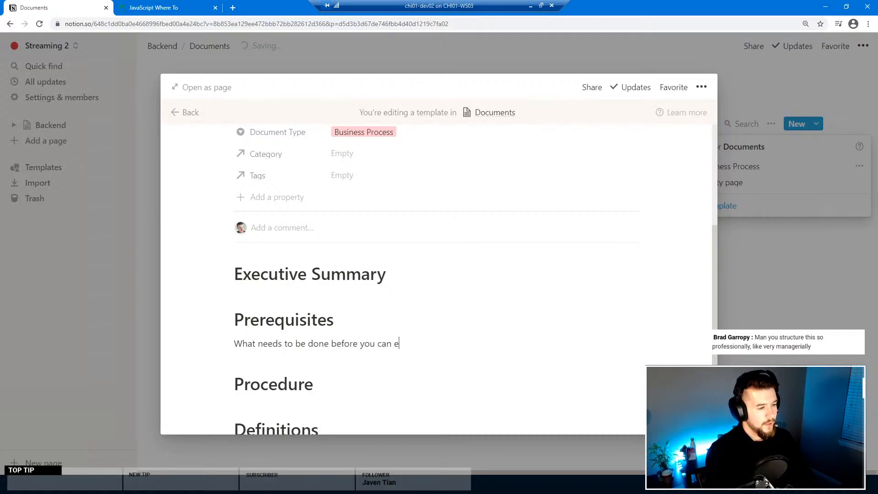
{"action": "type", "text": "xecute this process"}
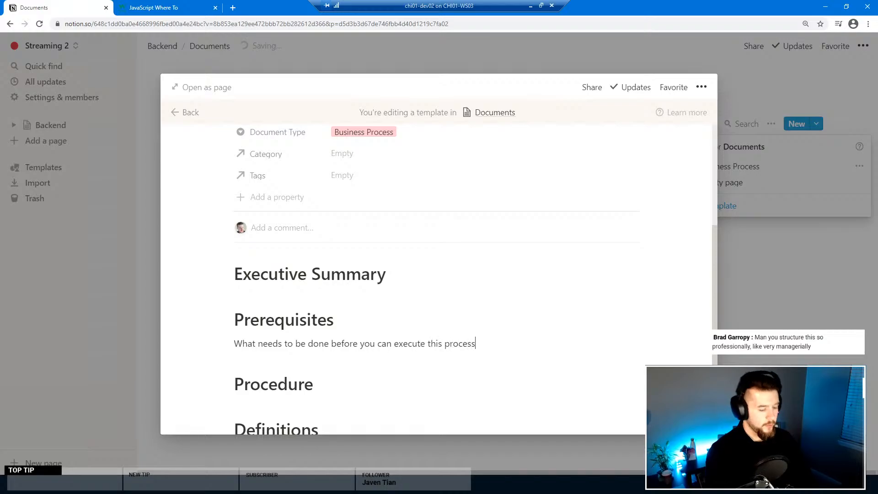
{"action": "type", "text": "."}
Step: Make the instruction line under Prerequisites italic and set its text color to Gray
{"action": "key", "text": "shift+Home"}
{"action": "key", "text": "ctrl+i"}
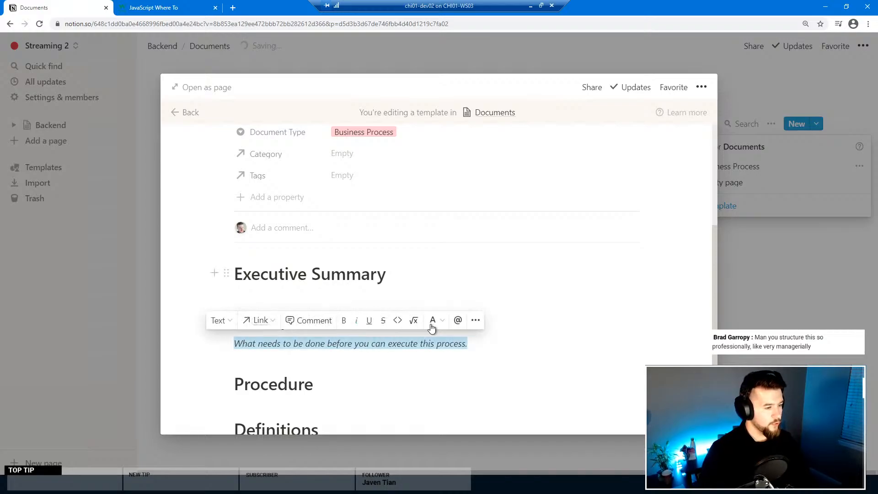
{"action": "left_click", "coordinate": [242, 343]}
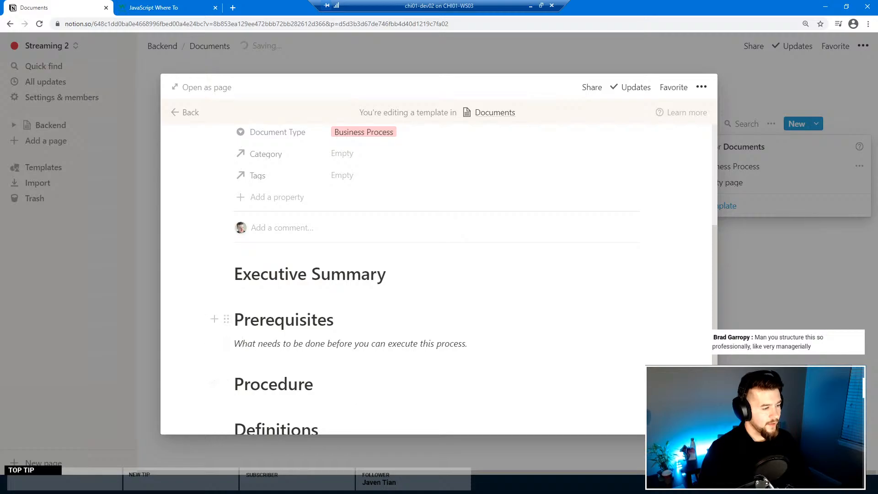
{"action": "left_click", "coordinate": [225, 343]}
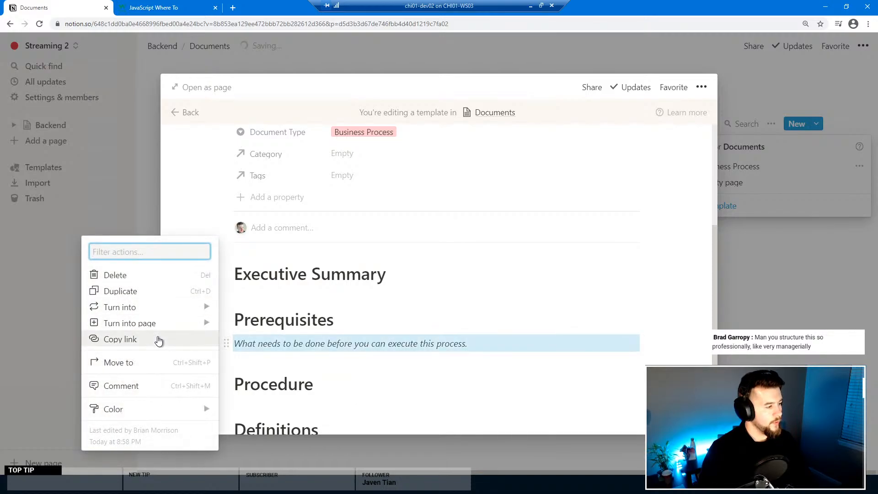
{"action": "mouse_move", "coordinate": [176, 412]}
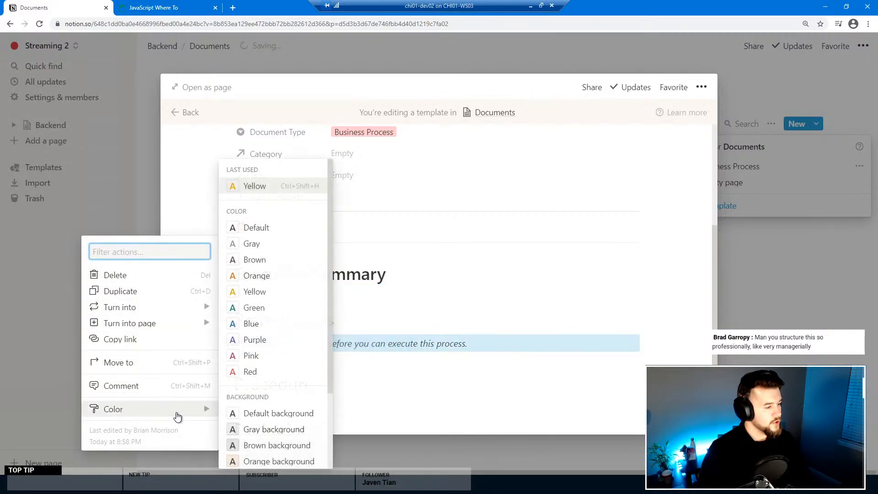
{"action": "left_click", "coordinate": [274, 246]}
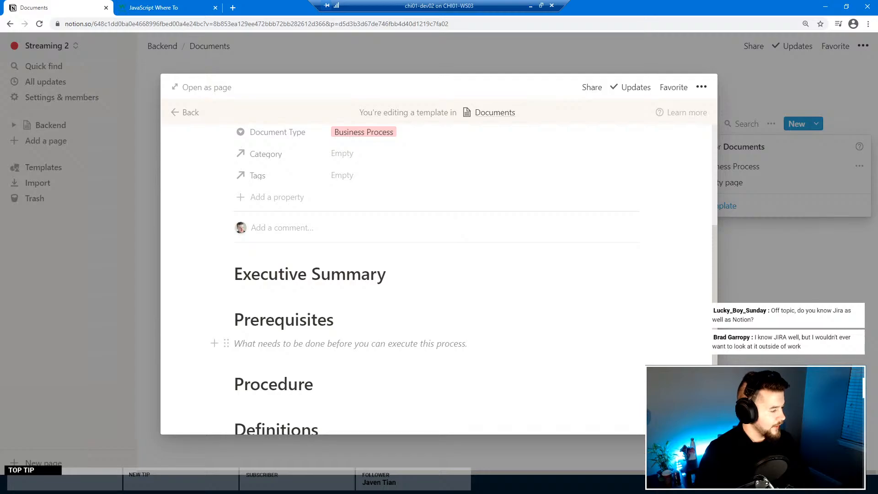
Step: Add the line "Step by step instructions." below the Procedure heading
{"action": "scroll", "coordinate": [407, 364], "scroll_direction": "down", "scroll_amount": 3}
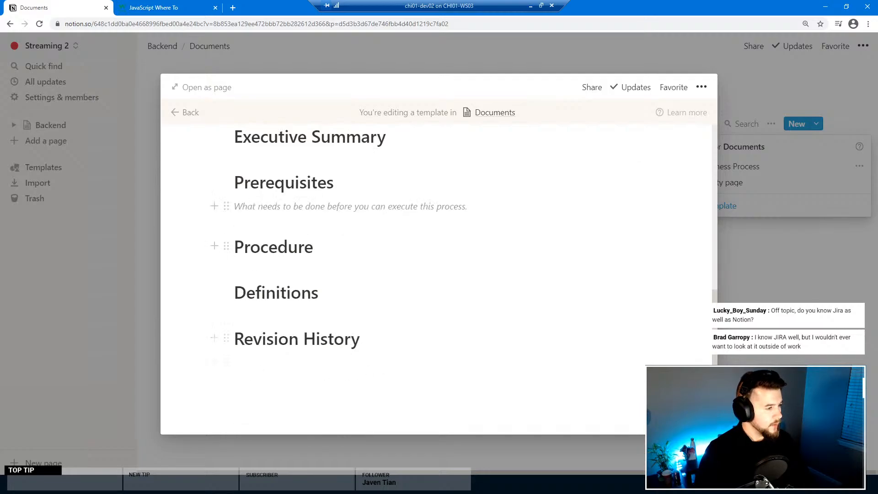
{"action": "key", "text": "Return"}
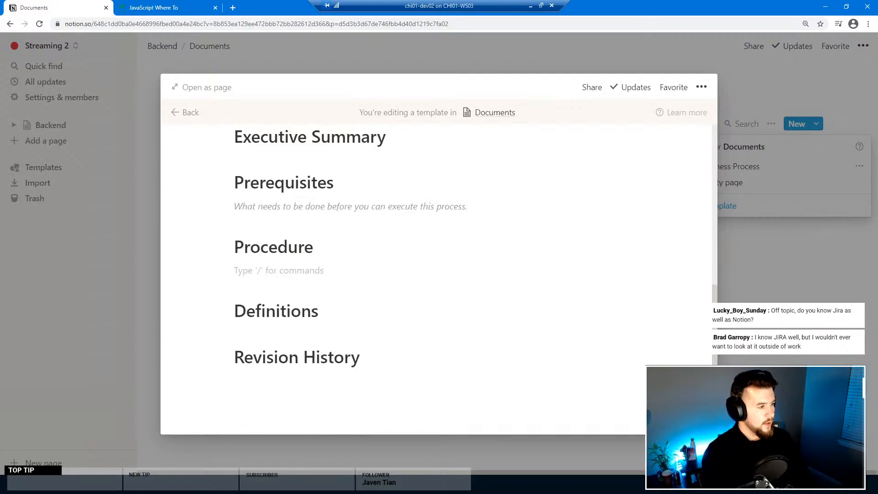
{"action": "type", "text": "The"}
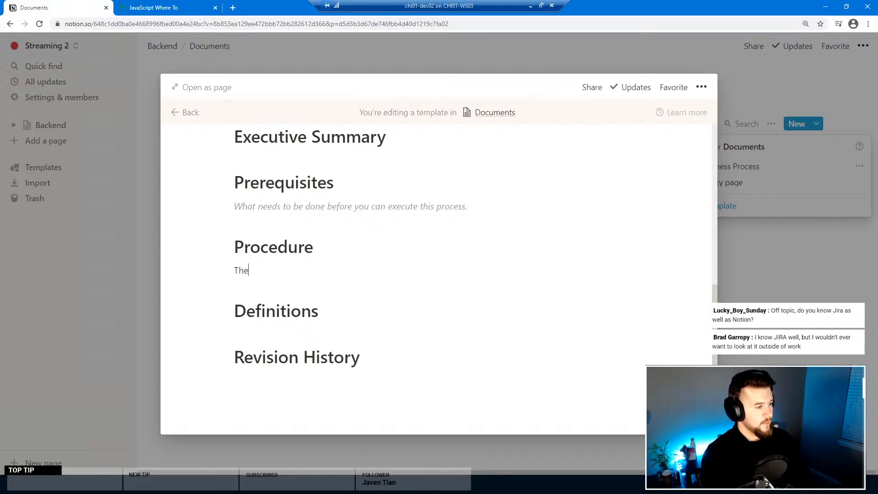
{"action": "type", "text": " actio"}
{"action": "key", "text": "BackSpace"}
{"action": "key", "text": "BackSpace"}
{"action": "key", "text": "BackSpace"}
{"action": "key", "text": "BackSpace"}
{"action": "key", "text": "BackSpace"}
{"action": "key", "text": "BackSpace"}
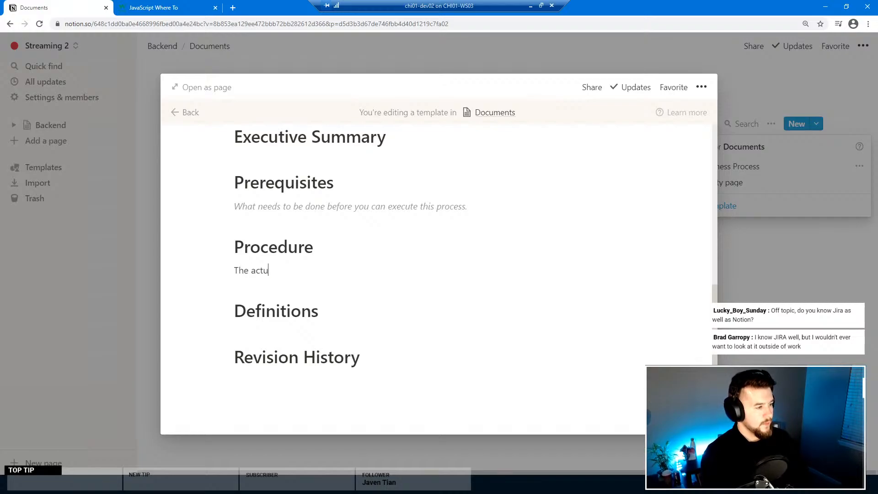
{"action": "type", "text": "p"}
{"action": "key", "text": "BackSpace"}
{"action": "type", "text": "rp"}
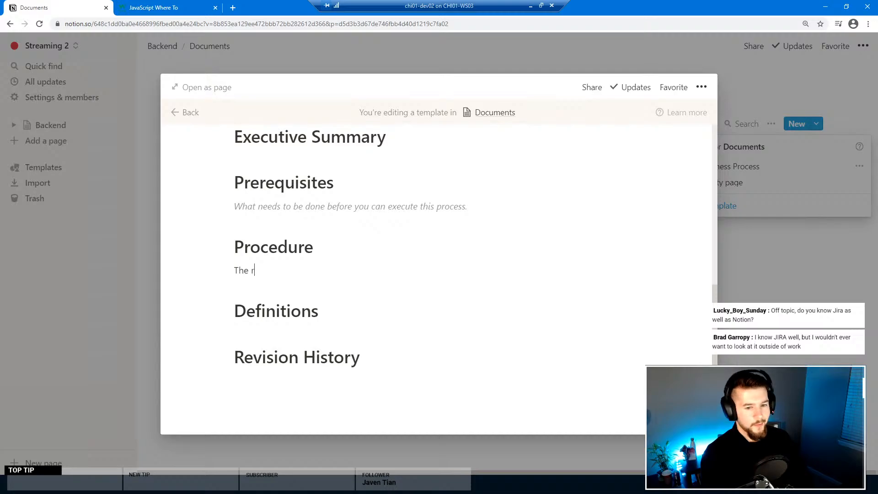
{"action": "key", "text": "BackSpace"}
{"action": "type", "text": "process."}
{"action": "key", "text": "ctrl+BackSpace"}
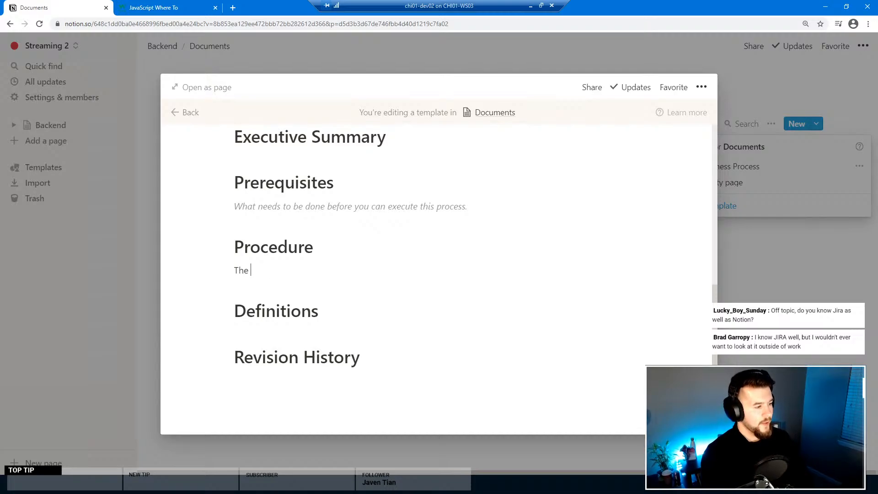
{"action": "key", "text": "ctrl+BackSpace"}
{"action": "type", "text": "Step by step instructions."}
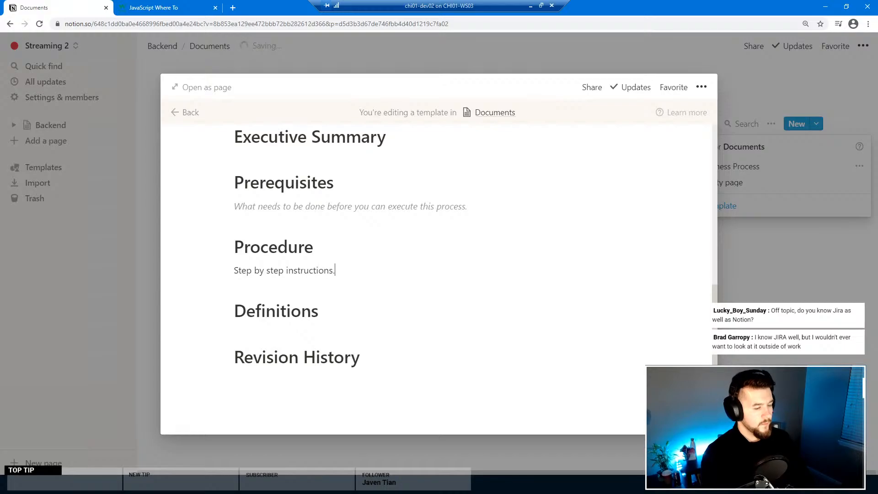
Step: Italicize the instruction line under the Procedure heading
{"action": "key", "text": "shift+Home"}
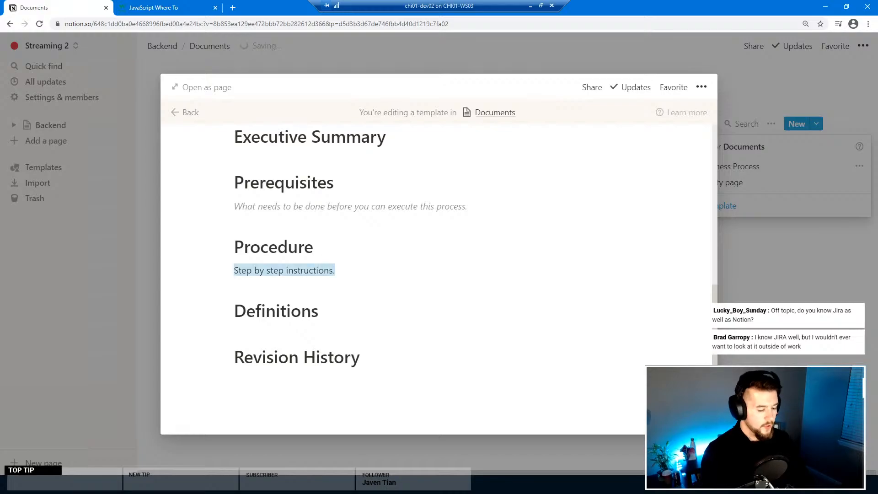
{"action": "key", "text": "ctrl+i"}
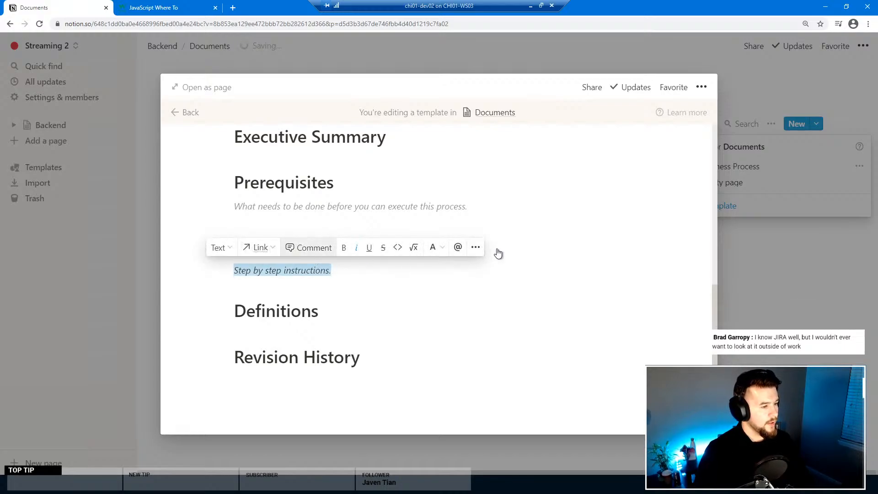
Step: Color the "Step by step instructions." line under Procedure gray
{"action": "left_click", "coordinate": [475, 249]}
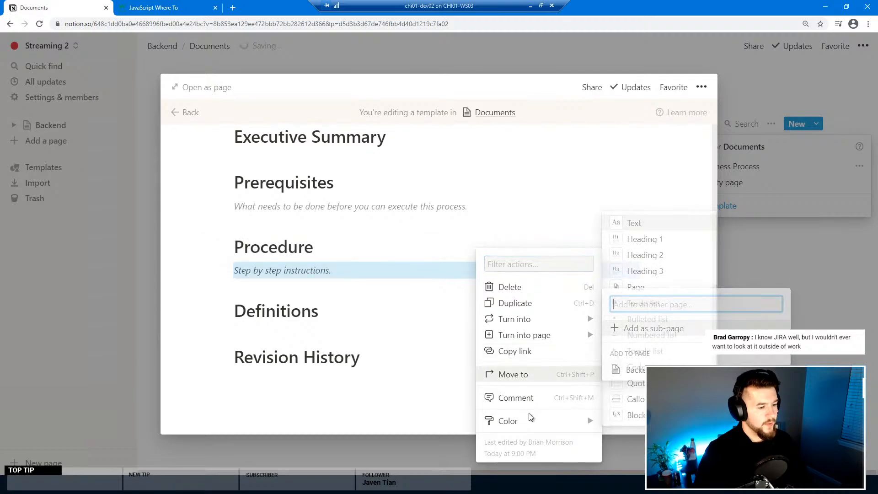
{"action": "mouse_move", "coordinate": [539, 421]}
{"action": "left_click", "coordinate": [652, 243]}
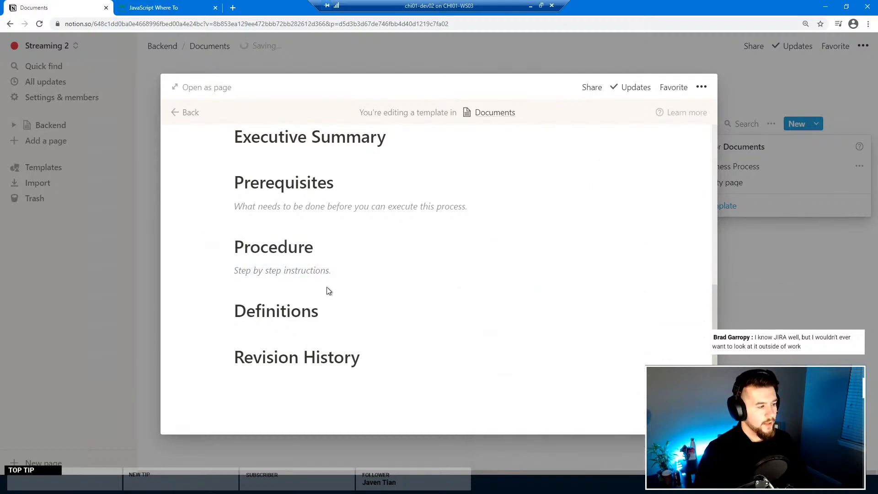
Step: Add a numbered list with three empty items below the "Step by step instructions." line
{"action": "left_click", "coordinate": [319, 311]}
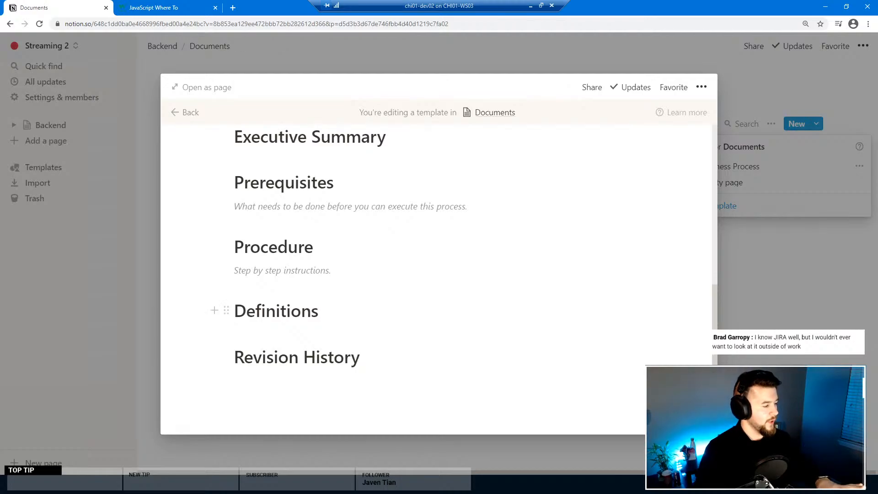
{"action": "left_click", "coordinate": [346, 284]}
{"action": "key", "text": "Return"}
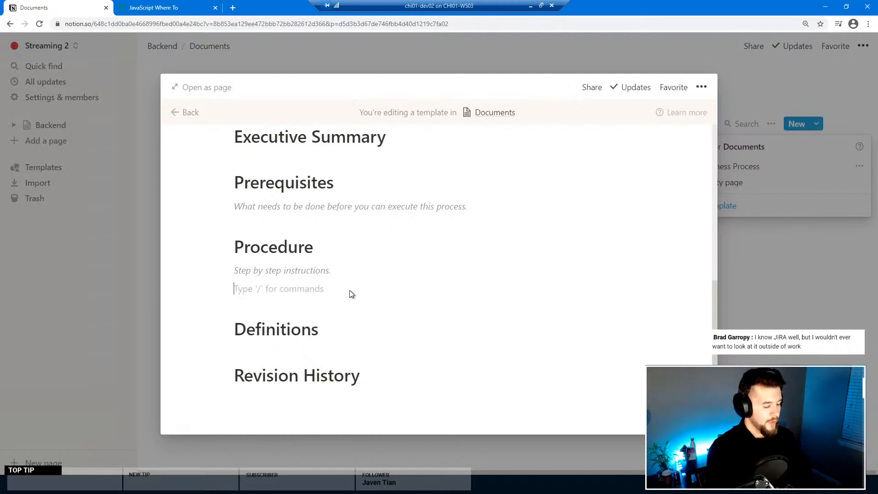
{"action": "type", "text": "1."}
{"action": "key", "text": "Return"}
{"action": "key", "text": "BackSpace"}
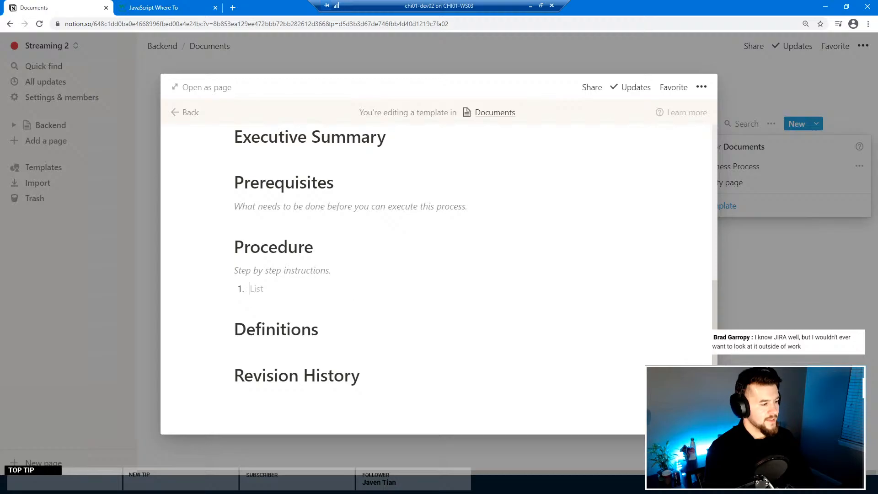
{"action": "key", "text": "Return"}
{"action": "key", "text": "Return"}
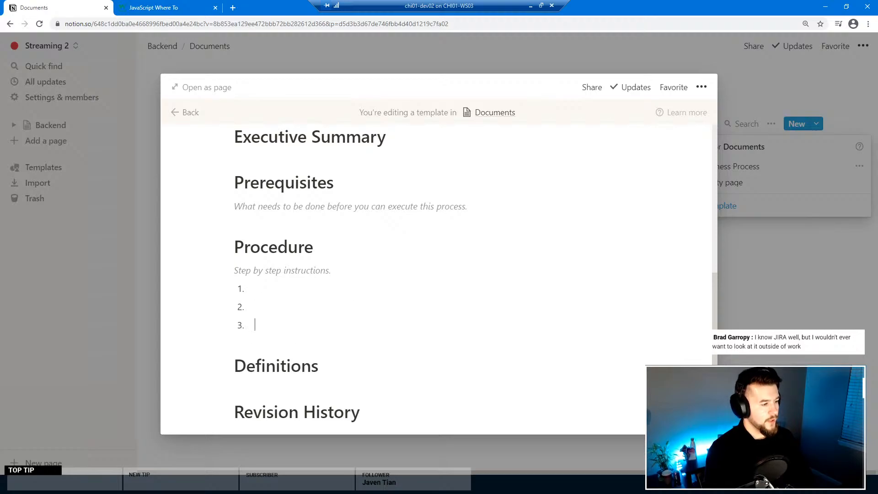
Step: Add a bulleted list with three empty items under the Definitions heading
{"action": "scroll", "coordinate": [338, 314], "scroll_direction": "down", "scroll_amount": 2}
{"action": "scroll", "coordinate": [338, 314], "scroll_direction": "up", "scroll_amount": 2}
{"action": "scroll", "coordinate": [339, 314], "scroll_direction": "down", "scroll_amount": 3}
{"action": "left_click", "coordinate": [337, 312]}
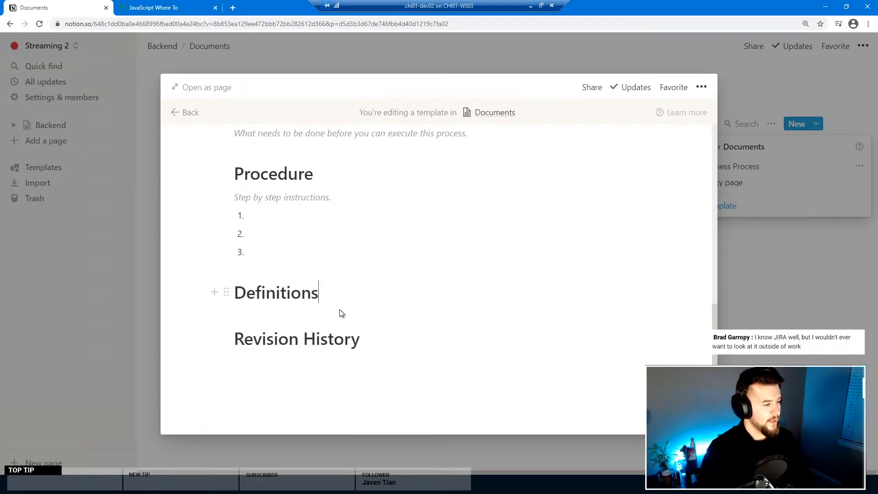
{"action": "key", "text": "Return"}
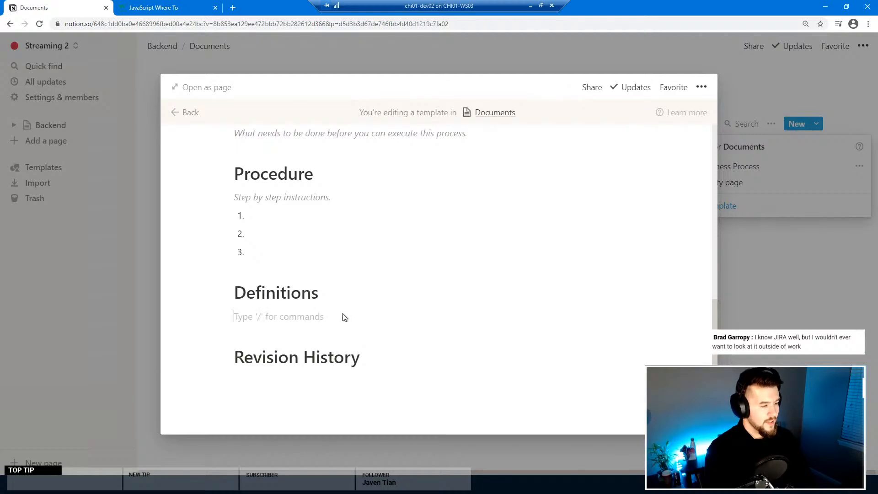
{"action": "type", "text": "-"}
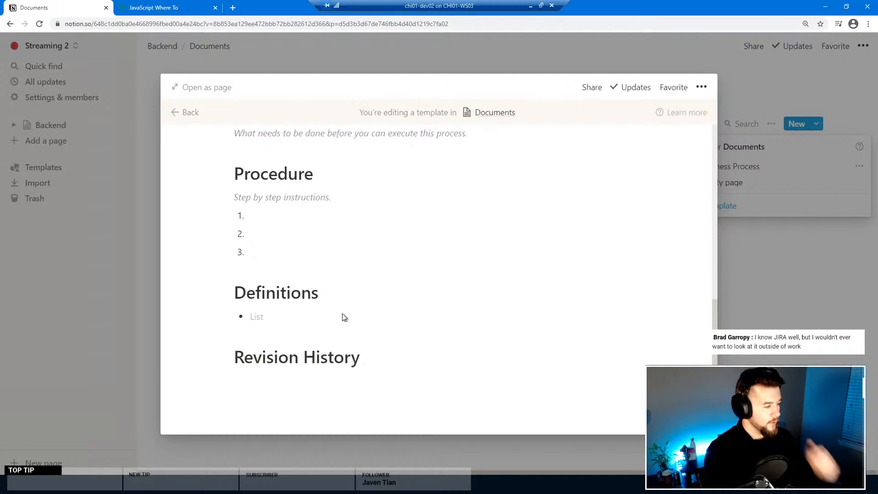
{"action": "key", "text": "Return"}
{"action": "key", "text": "Return"}
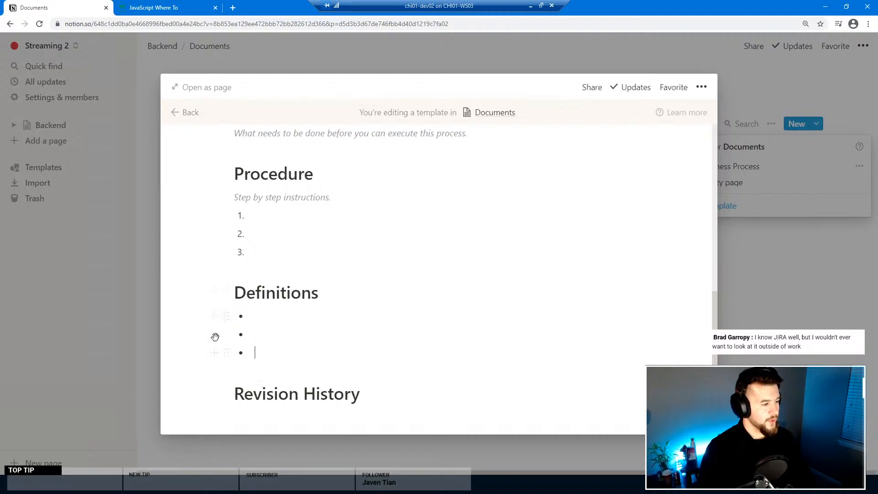
Step: Insert an inline table database below the Revision History heading
{"action": "scroll", "coordinate": [313, 409], "scroll_direction": "down", "scroll_amount": 1}
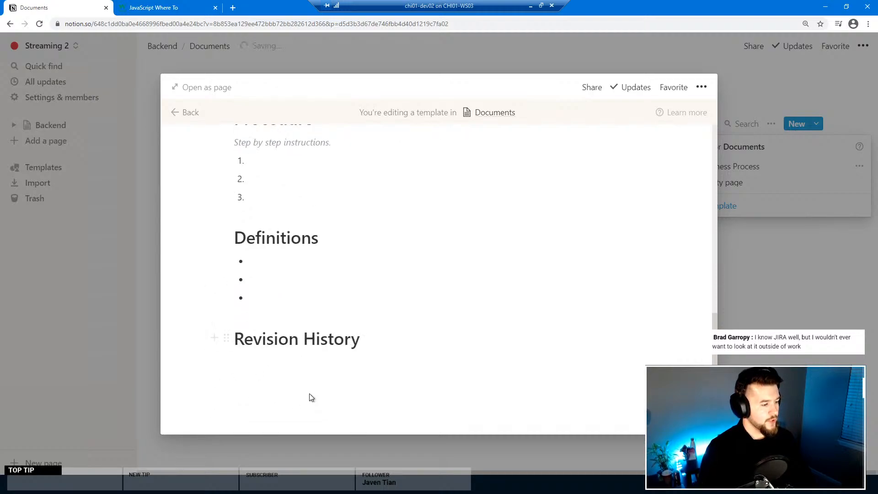
{"action": "left_click", "coordinate": [271, 362]}
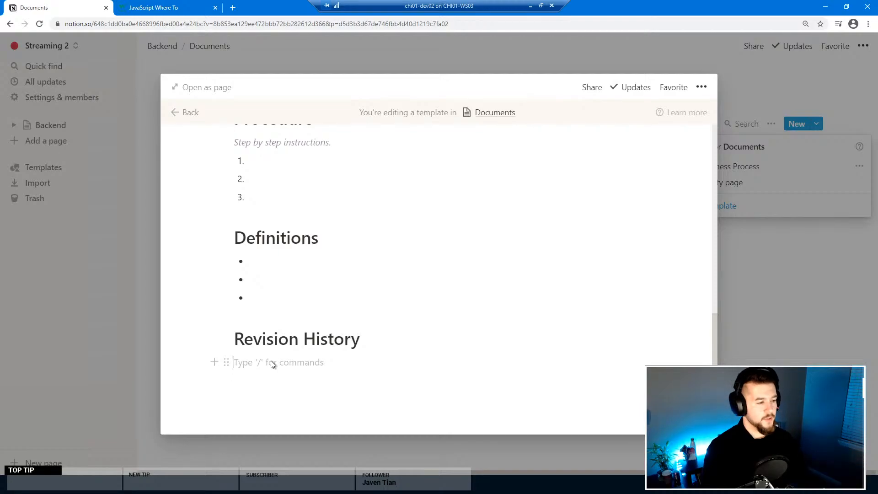
{"action": "type", "text": "/"}
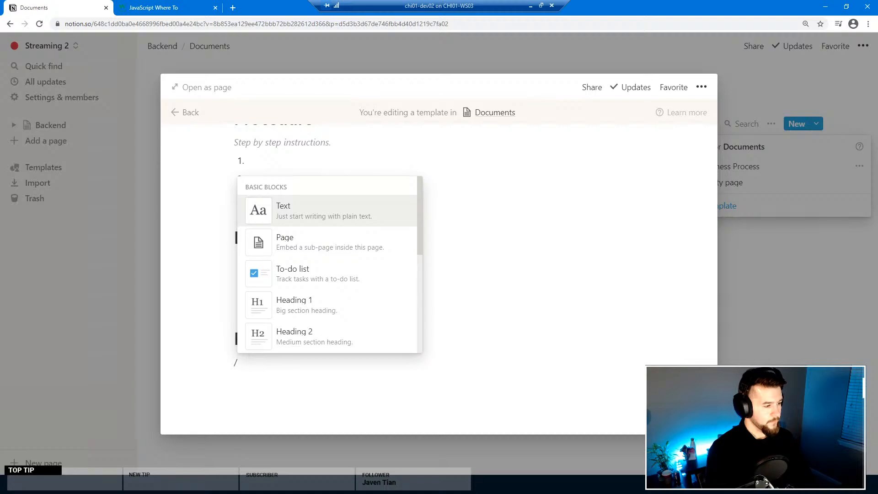
{"action": "type", "text": "data"}
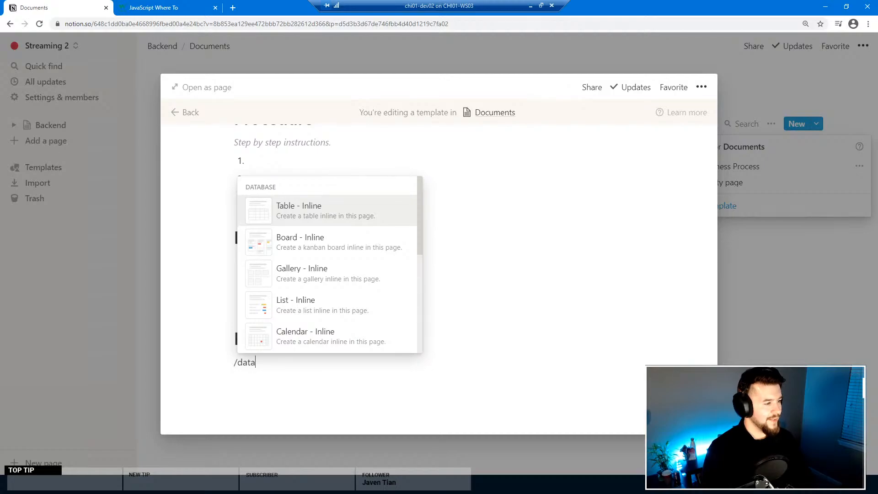
{"action": "key", "text": "Return"}
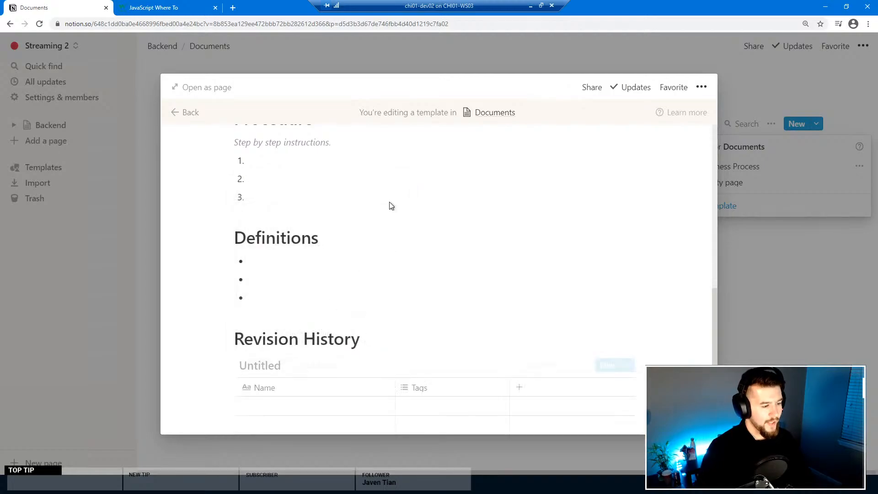
Step: Delete the Revision History heading block above the new table
{"action": "scroll", "coordinate": [269, 374], "scroll_direction": "down", "scroll_amount": 3}
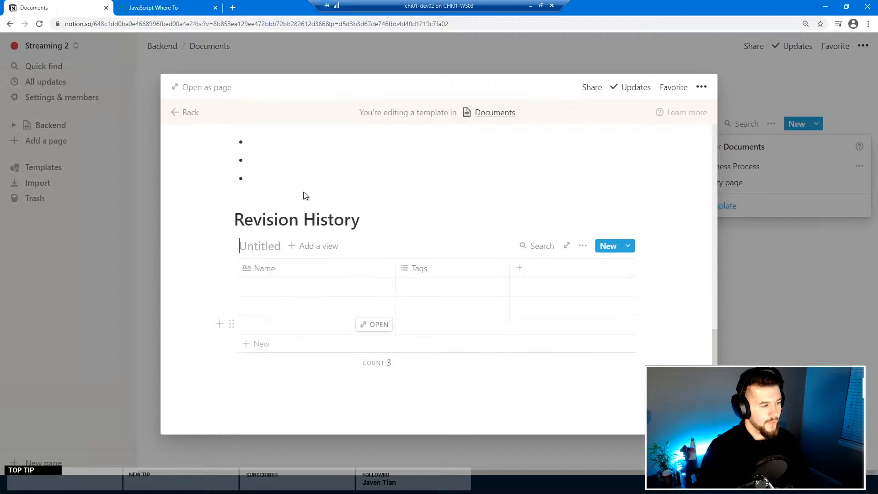
{"action": "triple_click", "coordinate": [284, 220]}
{"action": "key", "text": "BackSpace"}
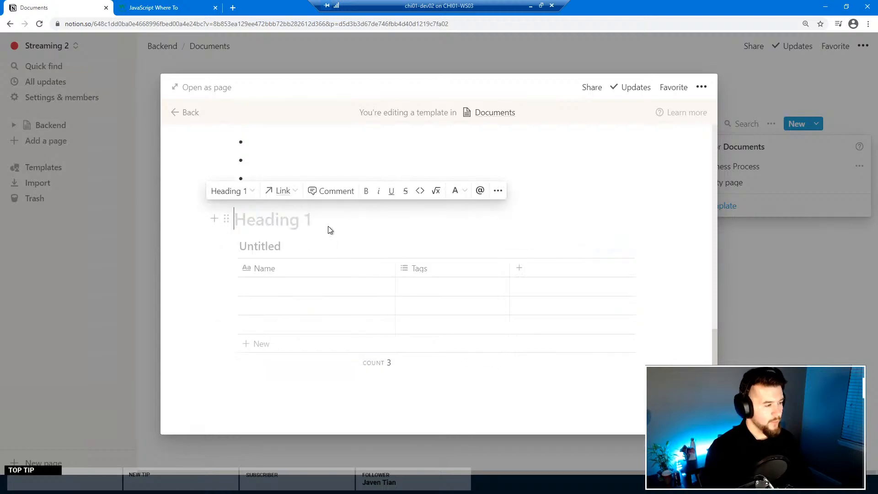
{"action": "key", "text": "BackSpace"}
{"action": "key", "text": "Delete"}
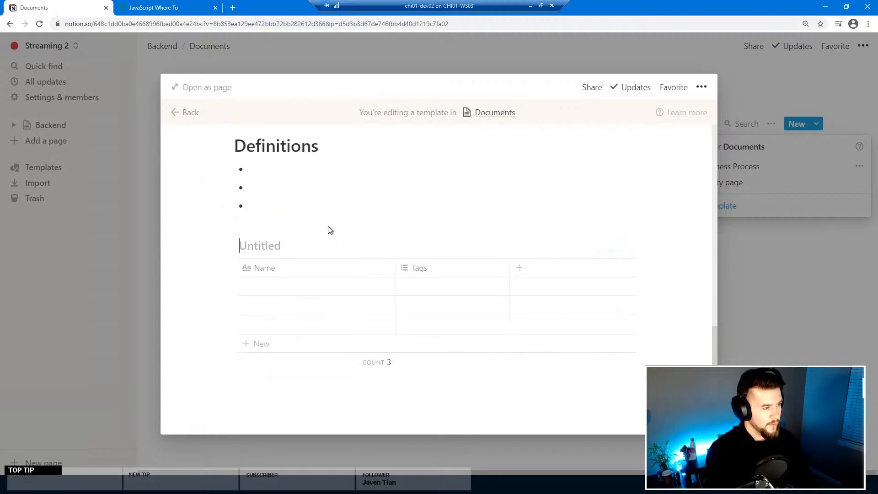
Step: Title the untitled inline table "Revision History"
{"action": "type", "text": "Rev"}
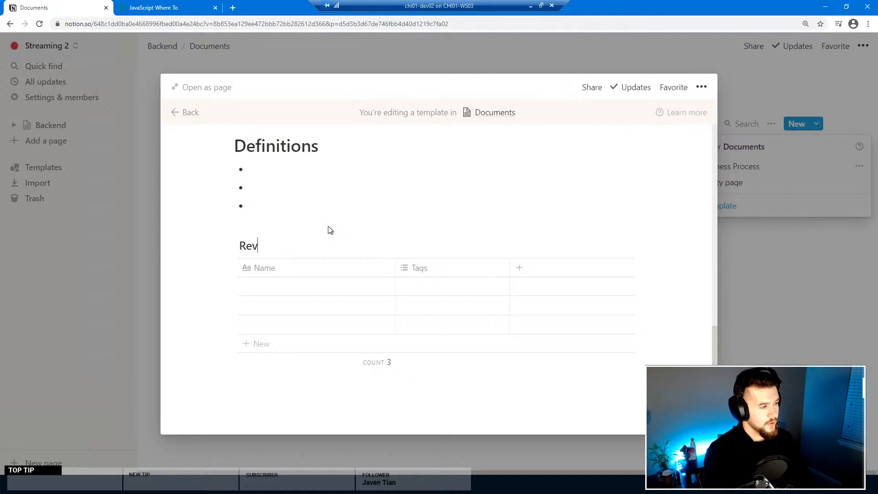
{"action": "type", "text": "ision HIsto"}
{"action": "key", "text": "BackSpace"}
{"action": "key", "text": "BackSpace"}
{"action": "key", "text": "BackSpace"}
{"action": "key", "text": "BackSpace"}
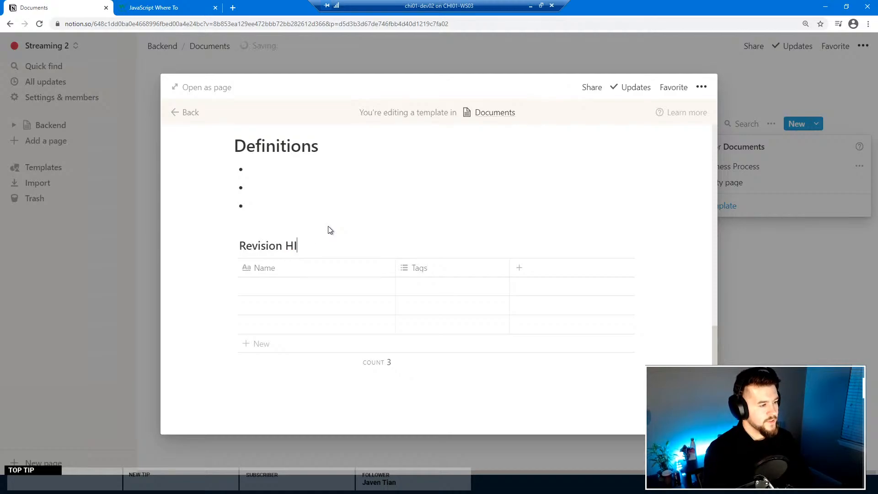
{"action": "type", "text": "isot"}
{"action": "key", "text": "BackSpace"}
{"action": "key", "text": "BackSpace"}
{"action": "key", "text": "BackSpace"}
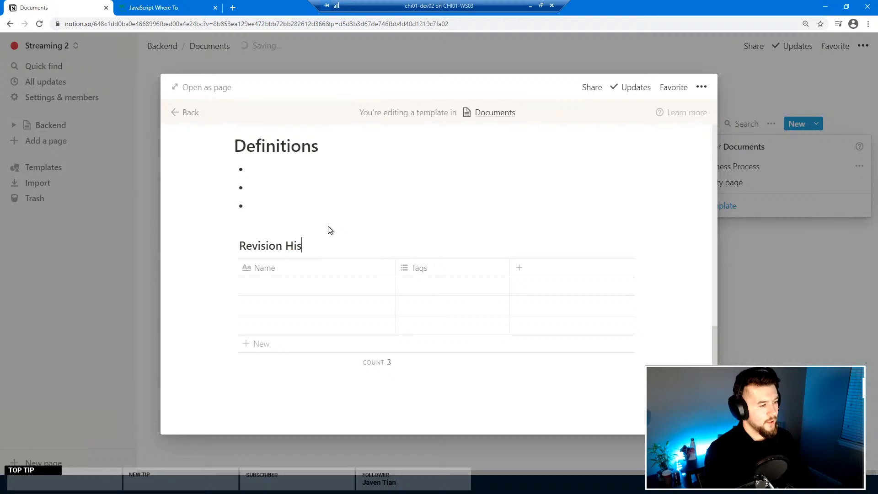
{"action": "type", "text": "story"}
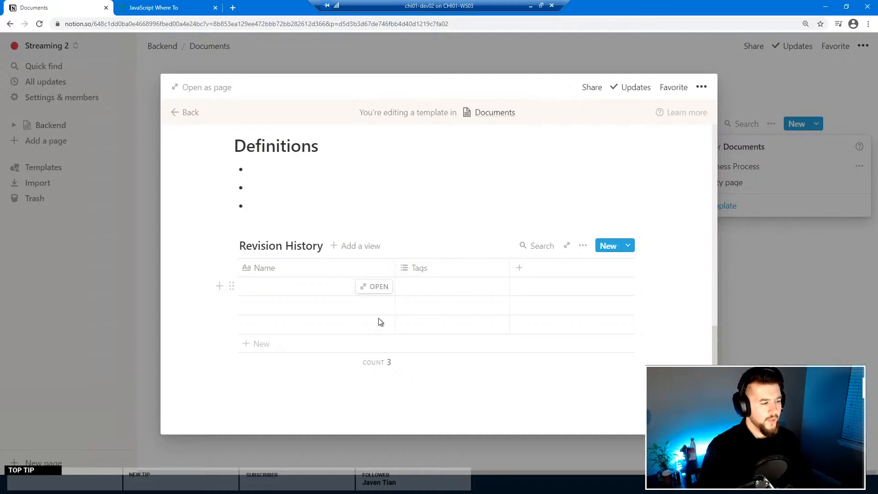
Step: Delete the three empty rows of the Revision History table and rename its Name column to Description
{"action": "left_click_drag", "start_coordinate": [677, 327], "coordinate": [369, 288]}
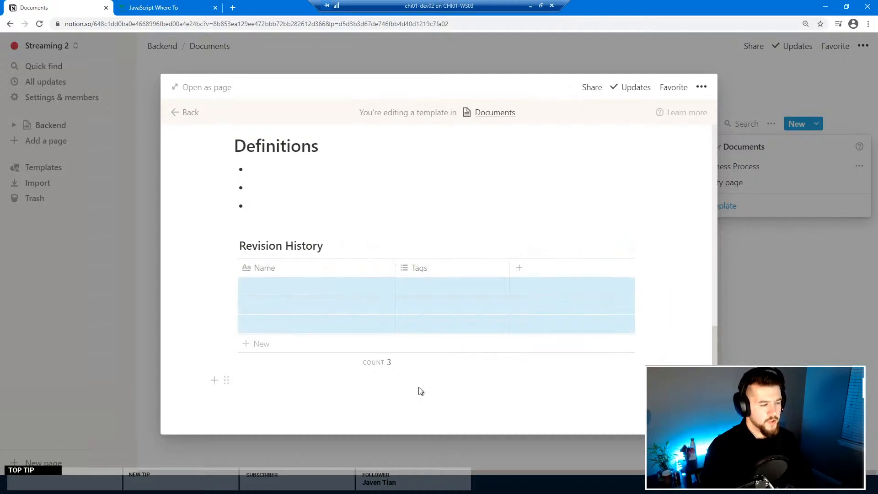
{"action": "key", "text": "Delete"}
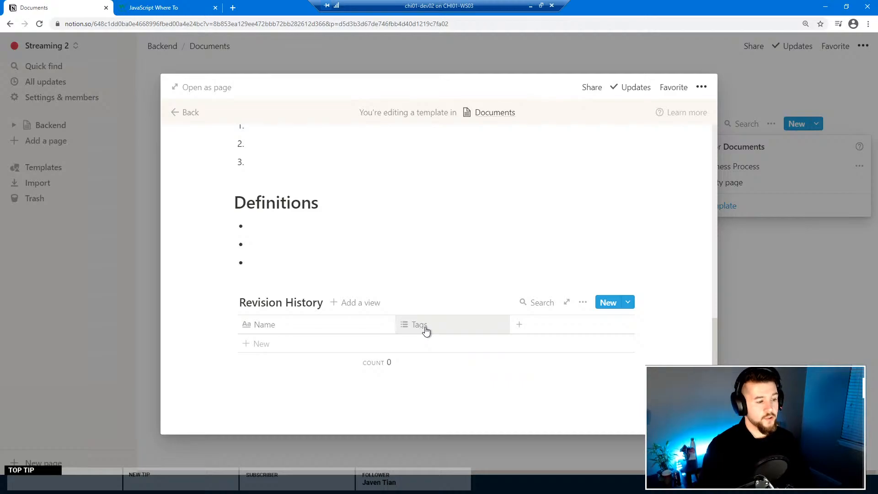
{"action": "left_click", "coordinate": [281, 328]}
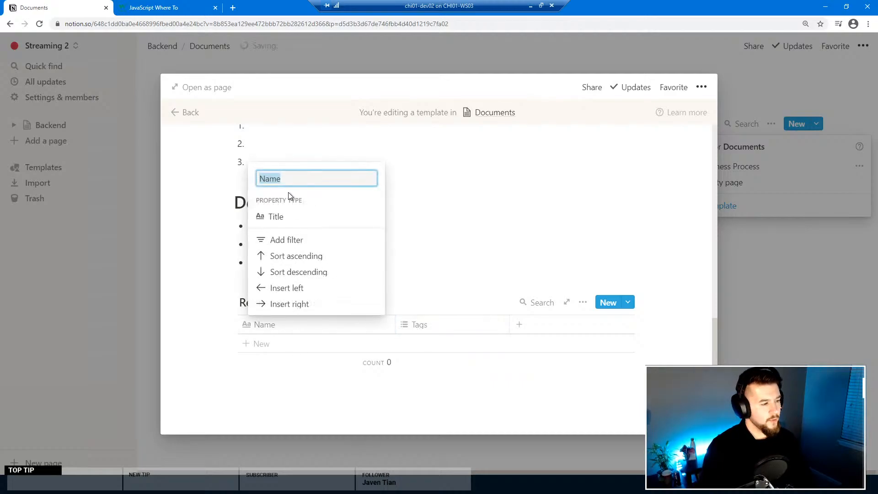
{"action": "type", "text": "Description"}
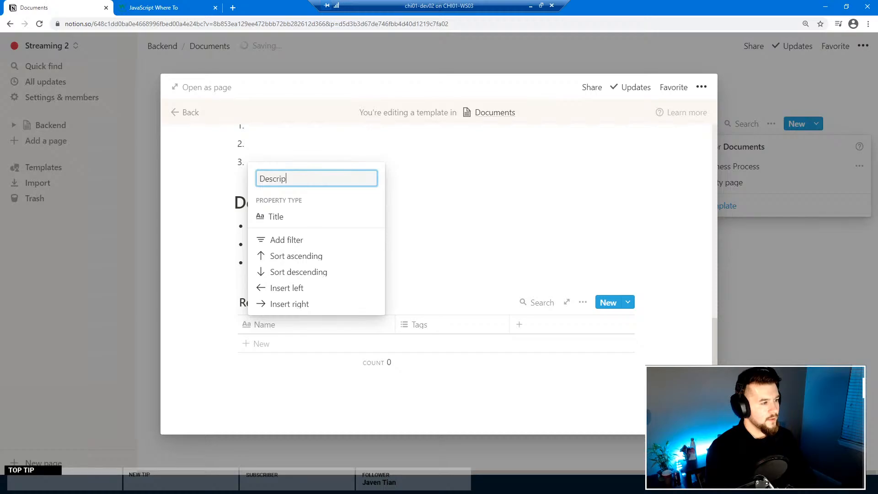
{"action": "left_click", "coordinate": [466, 382]}
Step: Delete the Tags column from the Revision History table and confirm the removal
{"action": "left_click", "coordinate": [435, 330]}
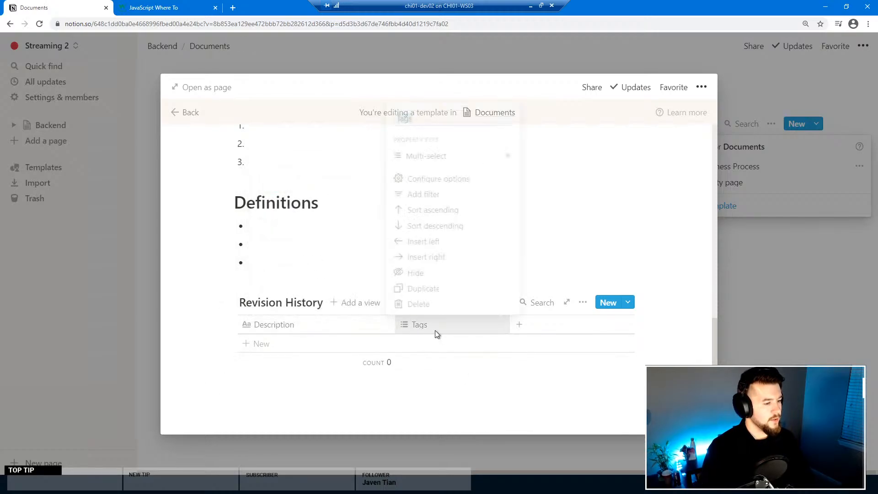
{"action": "left_click", "coordinate": [430, 304]}
{"action": "left_click", "coordinate": [417, 269]}
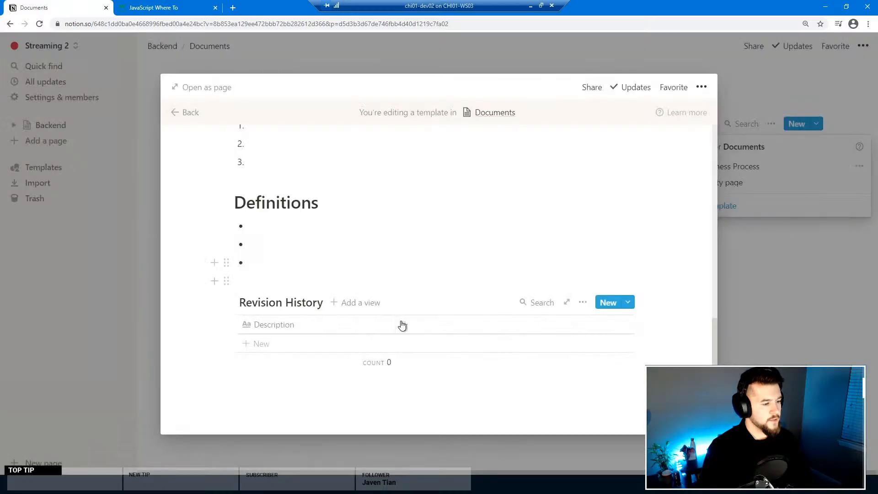
Step: Add a narrow Author column of type Person to the Revision History table and move it ahead of Description
{"action": "left_click", "coordinate": [399, 325]}
{"action": "mouse_move", "coordinate": [434, 170]}
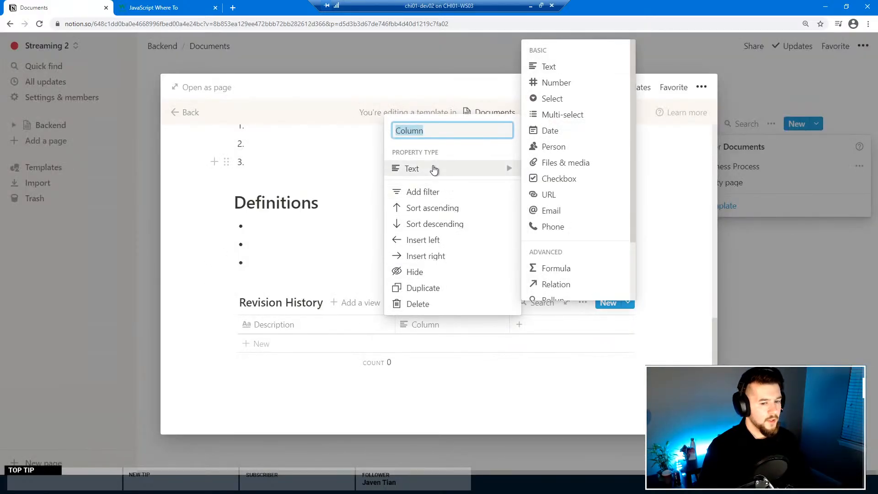
{"action": "type", "text": "Author"}
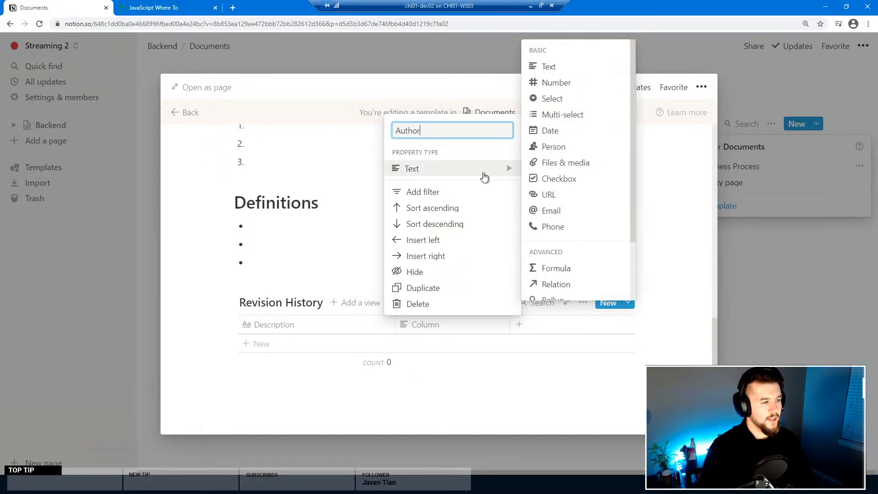
{"action": "scroll", "coordinate": [553, 237], "scroll_direction": "down", "scroll_amount": 2}
{"action": "scroll", "coordinate": [554, 215], "scroll_direction": "up", "scroll_amount": 2}
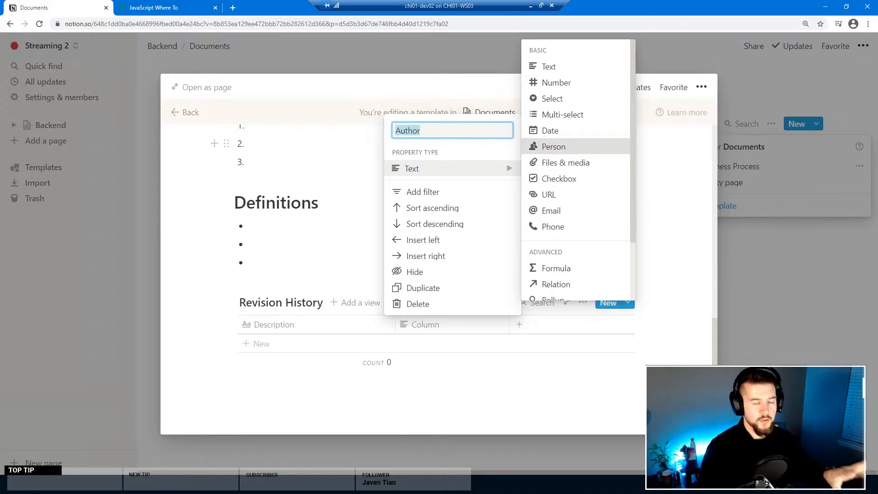
{"action": "left_click", "coordinate": [553, 146]}
{"action": "left_click_drag", "start_coordinate": [510, 326], "coordinate": [477, 325]}
{"action": "left_click_drag", "start_coordinate": [402, 324], "coordinate": [266, 325]}
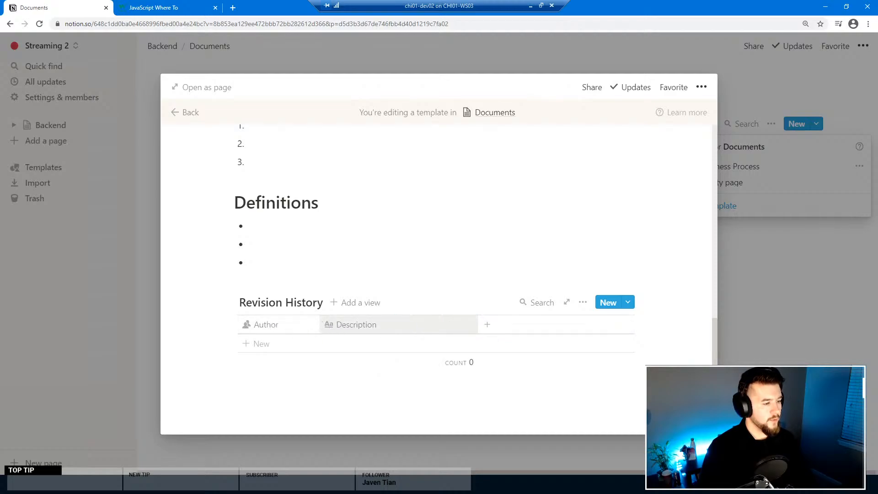
Step: Add a Date column of type Date to the Revision History table after Description
{"action": "left_click", "coordinate": [500, 326]}
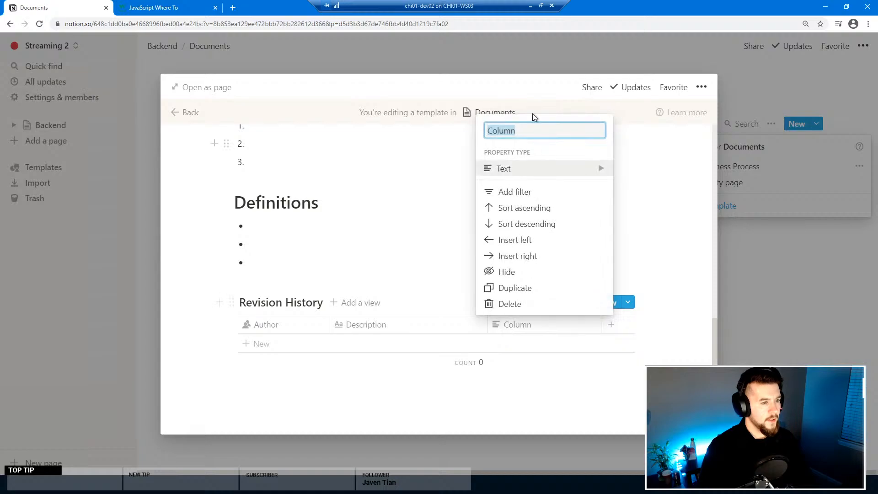
{"action": "type", "text": "Date"}
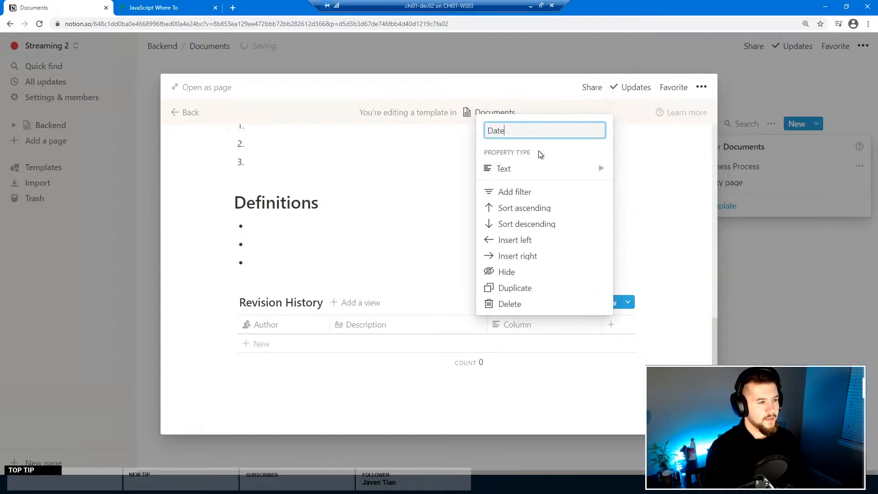
{"action": "mouse_move", "coordinate": [556, 176]}
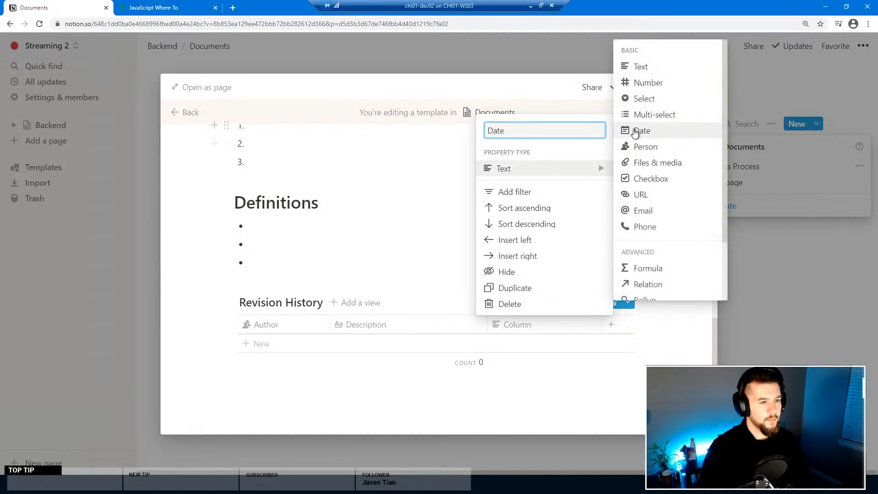
{"action": "left_click", "coordinate": [668, 130]}
Step: Add a Reviewer column of type Text to the Revision History table after the Date column
{"action": "left_click", "coordinate": [613, 325]}
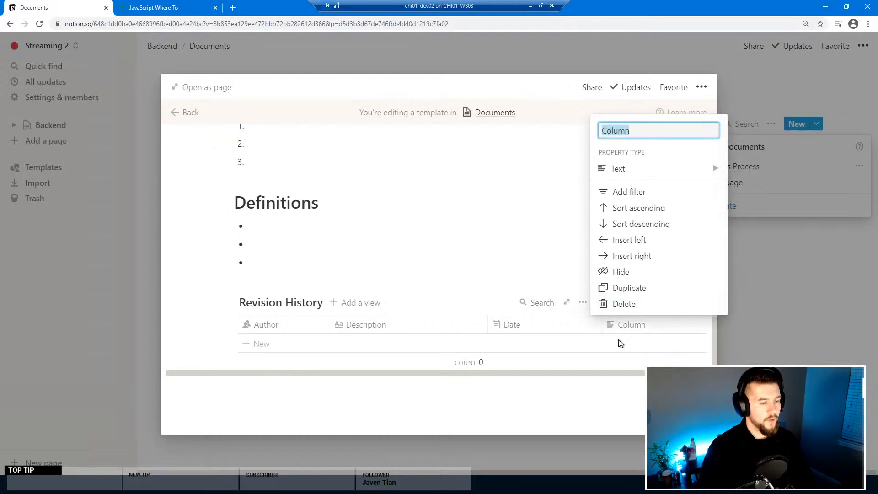
{"action": "type", "text": "Reviewer"}
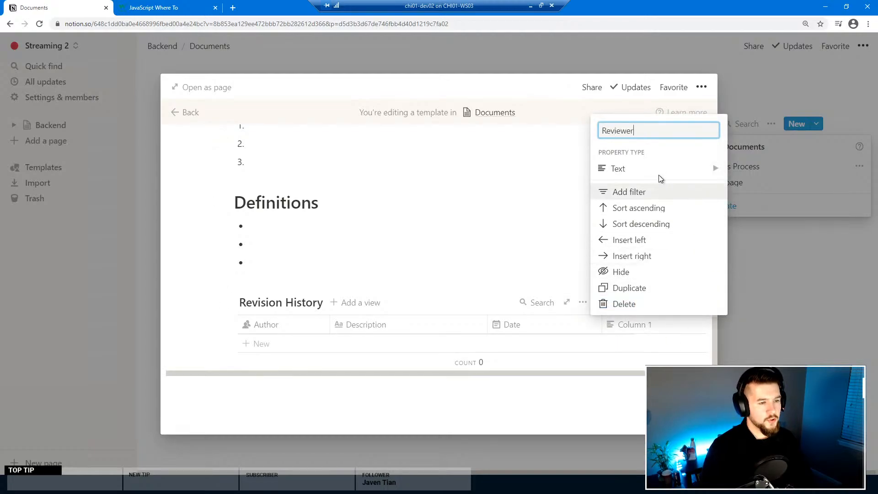
{"action": "mouse_move", "coordinate": [658, 175]}
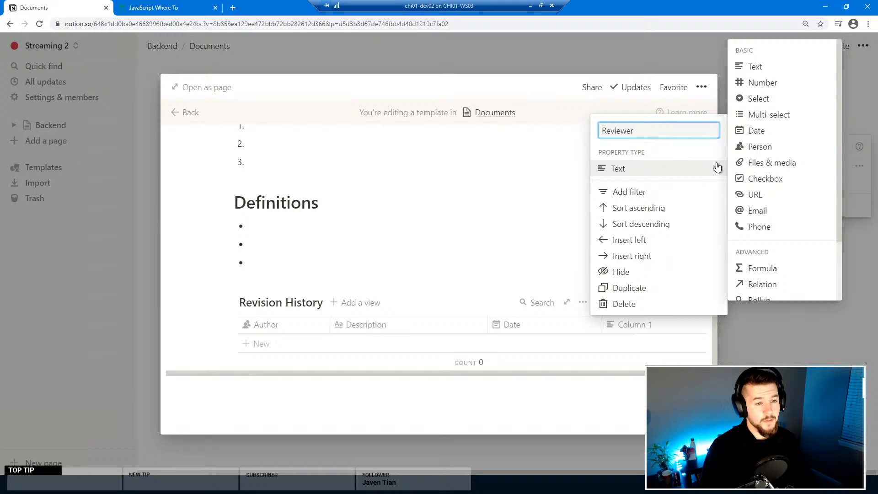
{"action": "scroll", "coordinate": [758, 225], "scroll_direction": "down", "scroll_amount": 2}
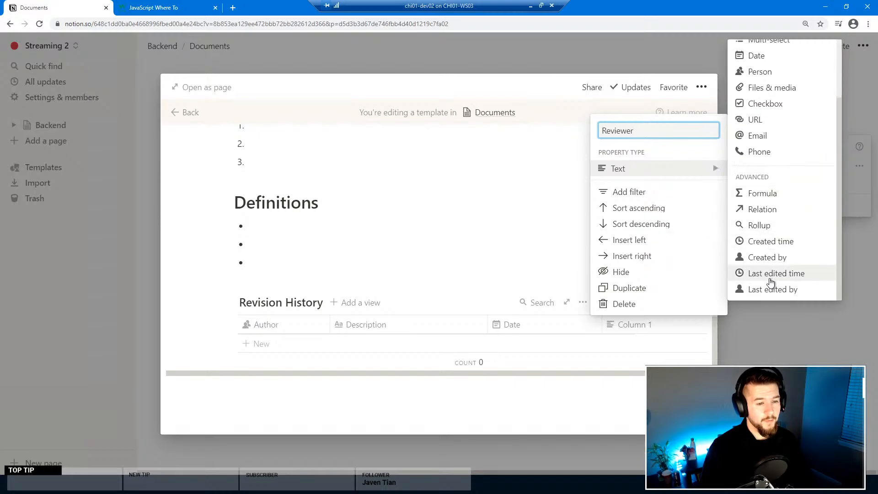
{"action": "scroll", "coordinate": [777, 244], "scroll_direction": "up", "scroll_amount": 2}
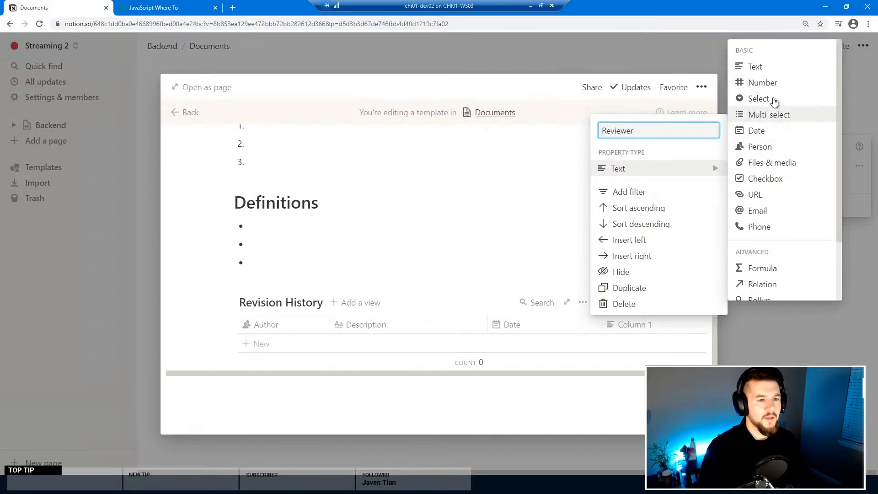
{"action": "left_click", "coordinate": [770, 68]}
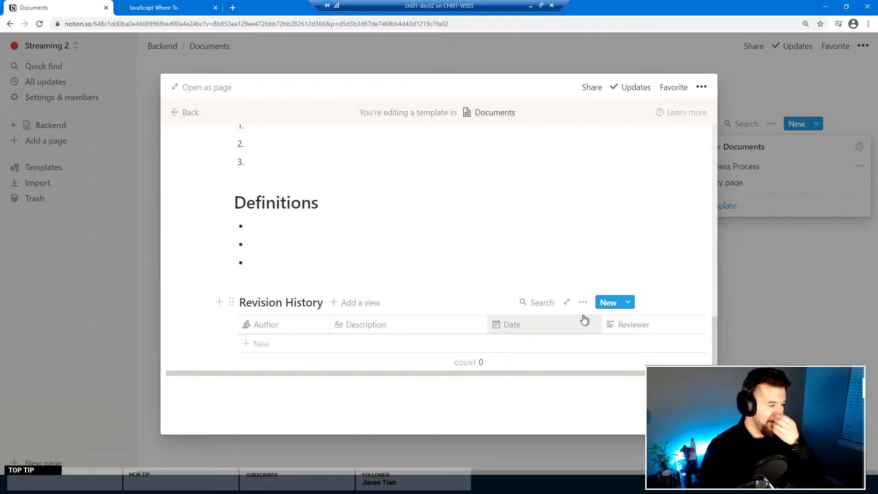
Step: Review the Business Process template as a full page and return to the Documents table
{"action": "scroll", "coordinate": [338, 300], "scroll_direction": "up", "scroll_amount": 1}
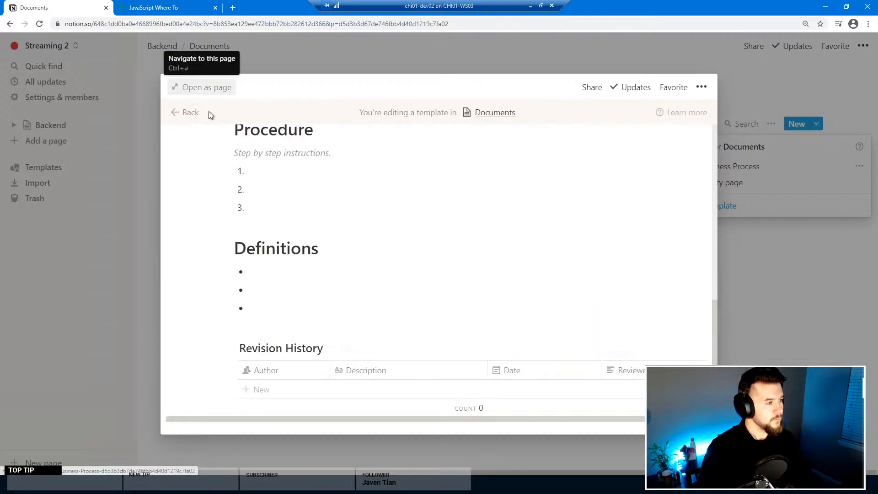
{"action": "scroll", "coordinate": [274, 252], "scroll_direction": "down", "scroll_amount": 1}
{"action": "left_click", "coordinate": [203, 87]}
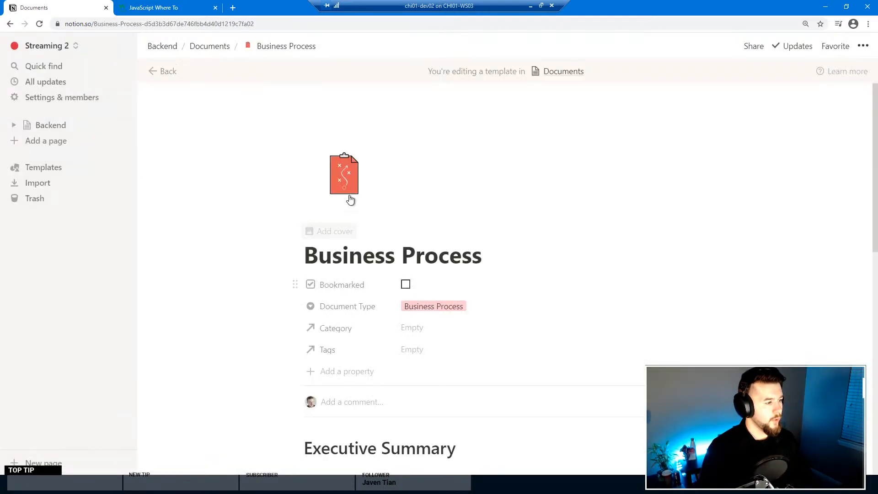
{"action": "scroll", "coordinate": [347, 197], "scroll_direction": "down", "scroll_amount": 10}
{"action": "scroll", "coordinate": [386, 276], "scroll_direction": "up", "scroll_amount": 10}
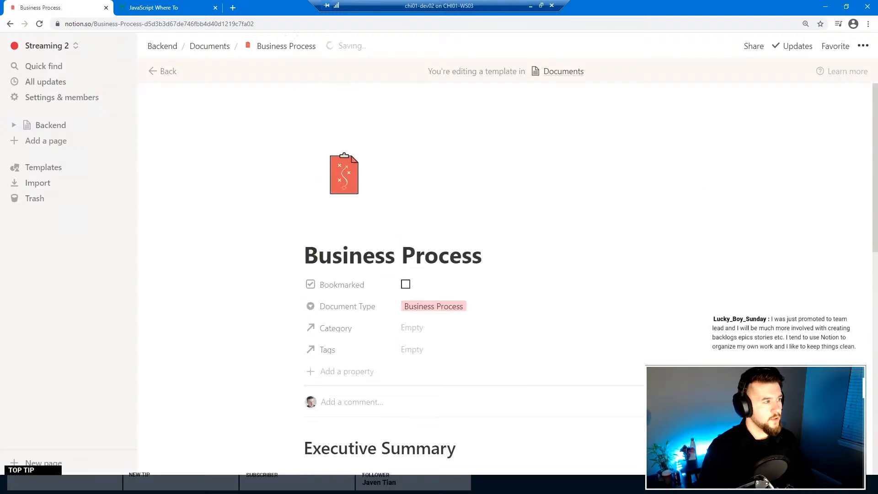
{"action": "left_click", "coordinate": [166, 72]}
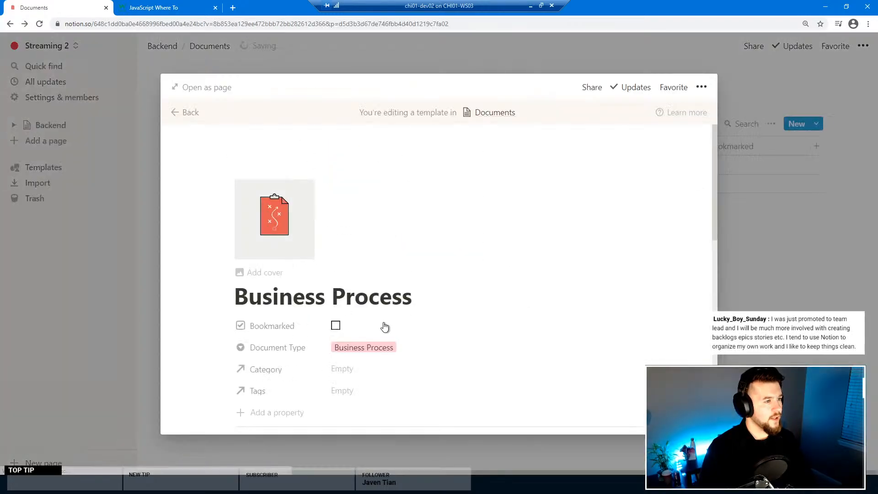
{"action": "left_click", "coordinate": [179, 114]}
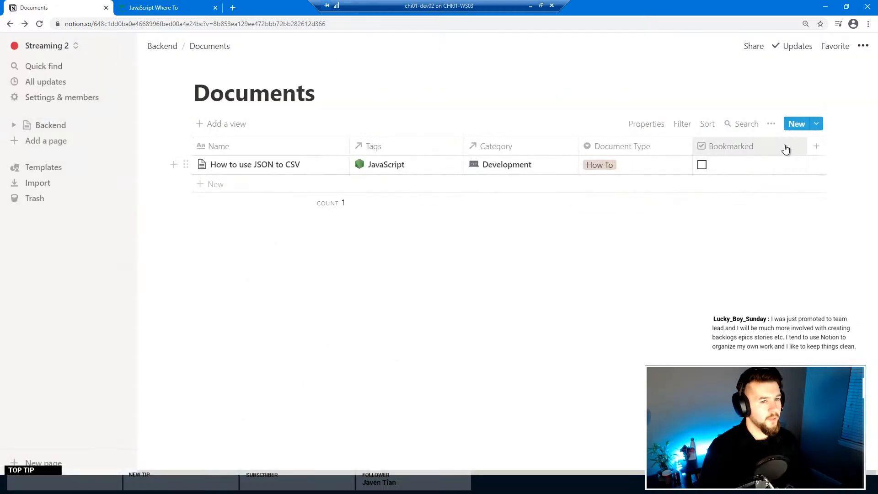
{"action": "left_click", "coordinate": [816, 125]}
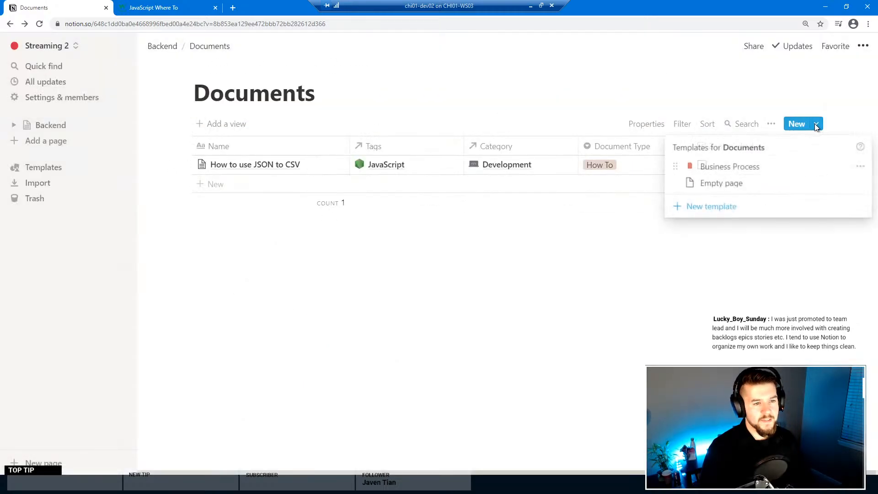
{"action": "left_click", "coordinate": [704, 170]}
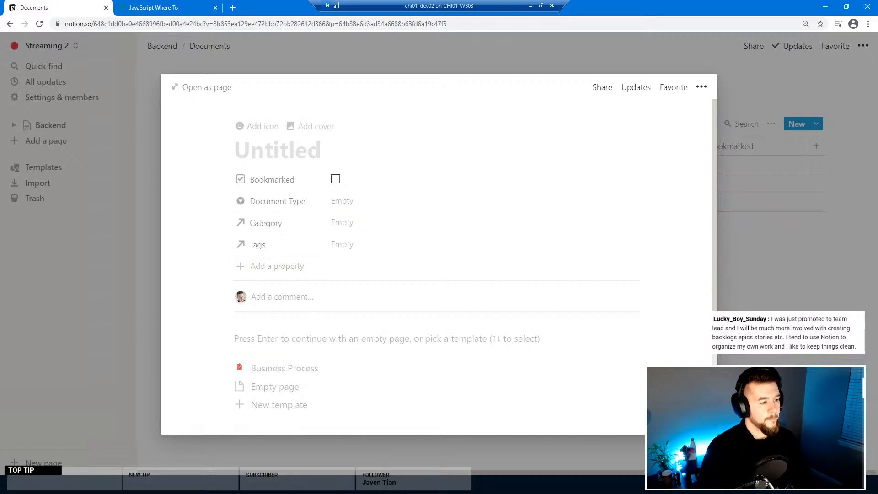
{"action": "key", "text": "Escape"}
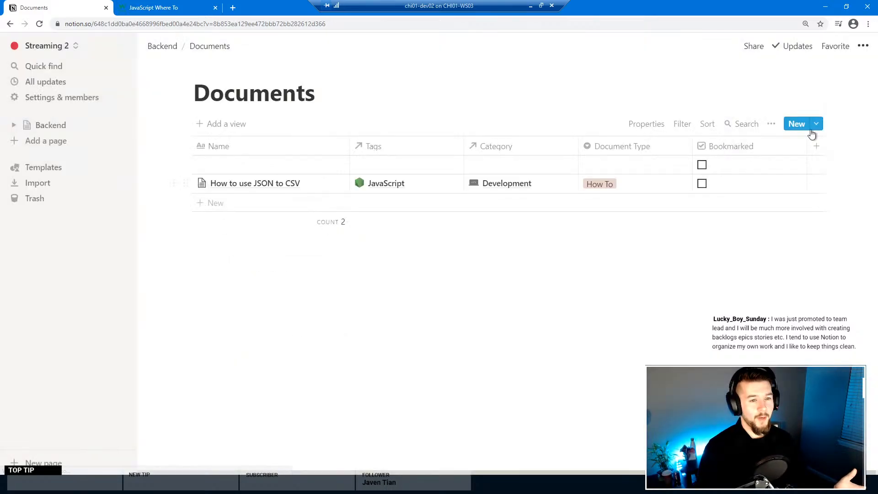
{"action": "left_click", "coordinate": [812, 131]}
{"action": "key", "text": "Escape"}
{"action": "right_click", "coordinate": [563, 166]}
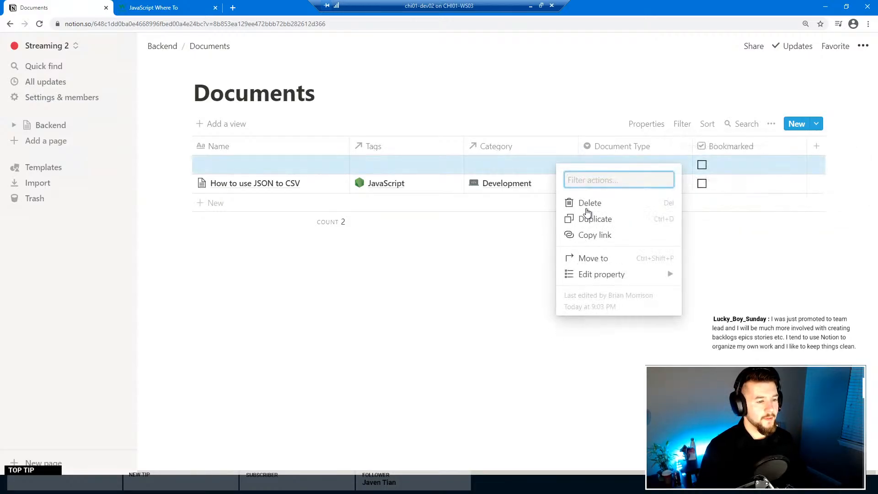
{"action": "left_click", "coordinate": [589, 202]}
Step: Create a new document in the Documents table from the Business Process template
{"action": "left_click", "coordinate": [816, 123]}
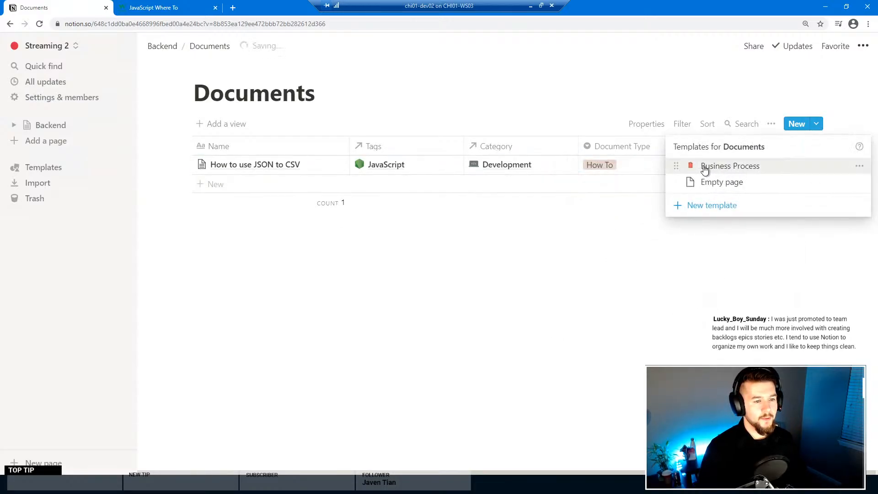
{"action": "left_click", "coordinate": [703, 166]}
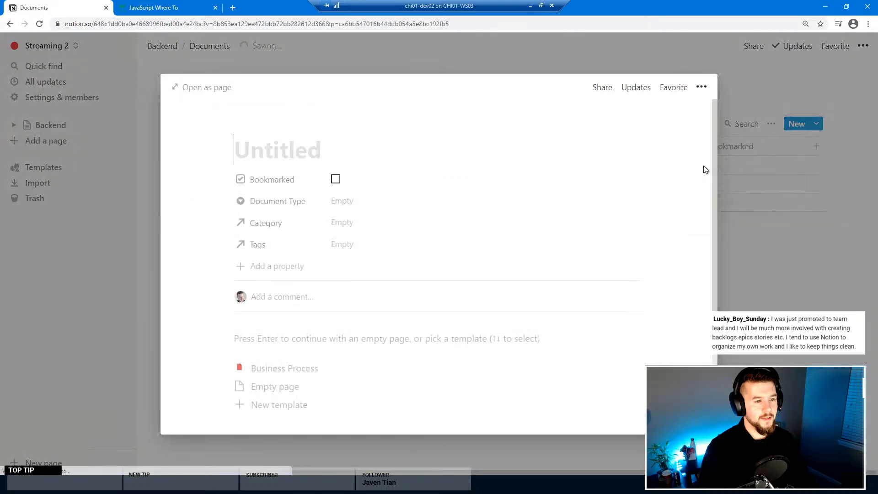
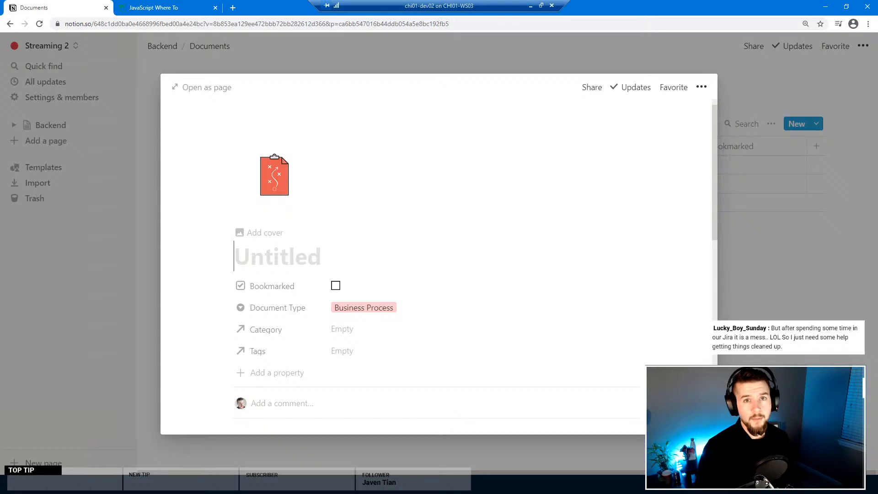
Step: Look through the new document's properties and its sections from Executive Summary to Revision History
{"action": "scroll", "coordinate": [439, 254], "scroll_direction": "down", "scroll_amount": 1}
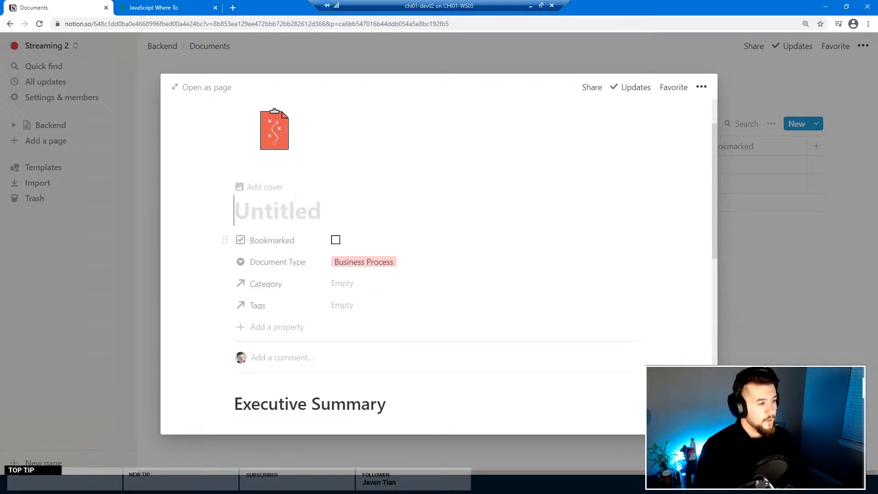
{"action": "scroll", "coordinate": [439, 254], "scroll_direction": "down", "scroll_amount": 1}
{"action": "scroll", "coordinate": [270, 149], "scroll_direction": "up", "scroll_amount": 3}
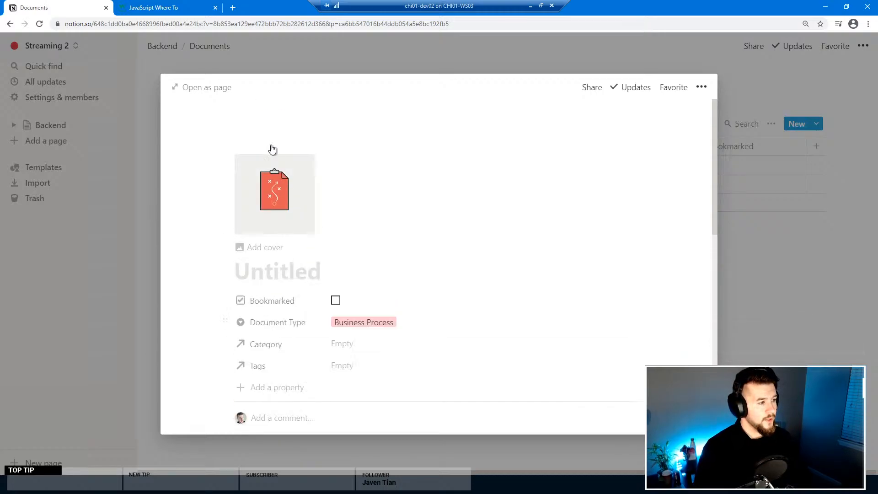
{"action": "scroll", "coordinate": [362, 241], "scroll_direction": "down", "scroll_amount": 6}
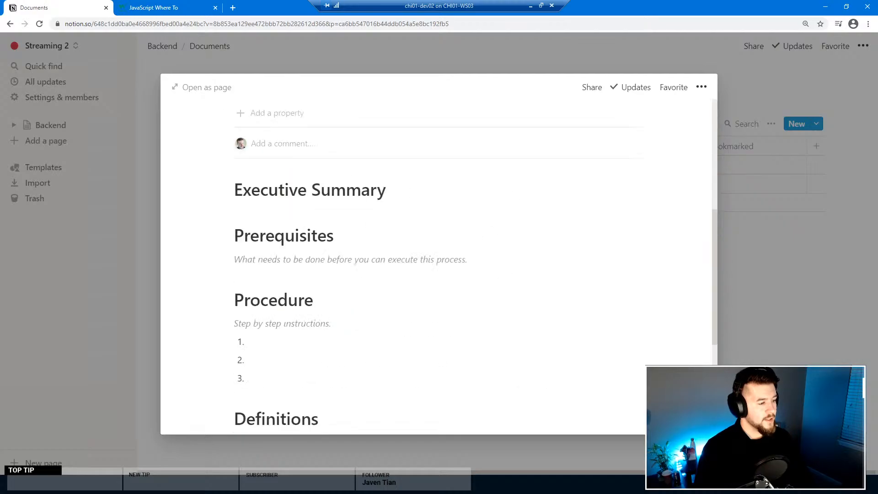
{"action": "scroll", "coordinate": [374, 304], "scroll_direction": "up", "scroll_amount": 2}
{"action": "scroll", "coordinate": [373, 304], "scroll_direction": "down", "scroll_amount": 4}
{"action": "scroll", "coordinate": [355, 275], "scroll_direction": "down", "scroll_amount": 3}
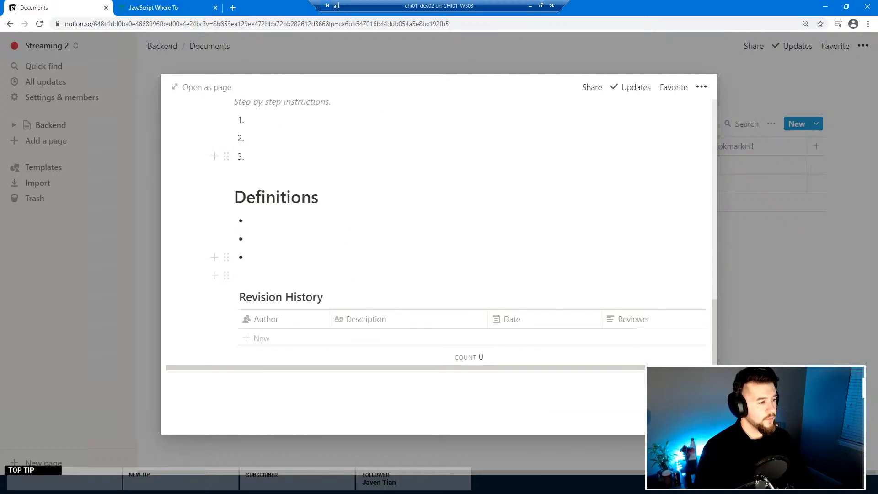
{"action": "scroll", "coordinate": [281, 192], "scroll_direction": "up", "scroll_amount": 6}
{"action": "scroll", "coordinate": [290, 188], "scroll_direction": "down", "scroll_amount": 5}
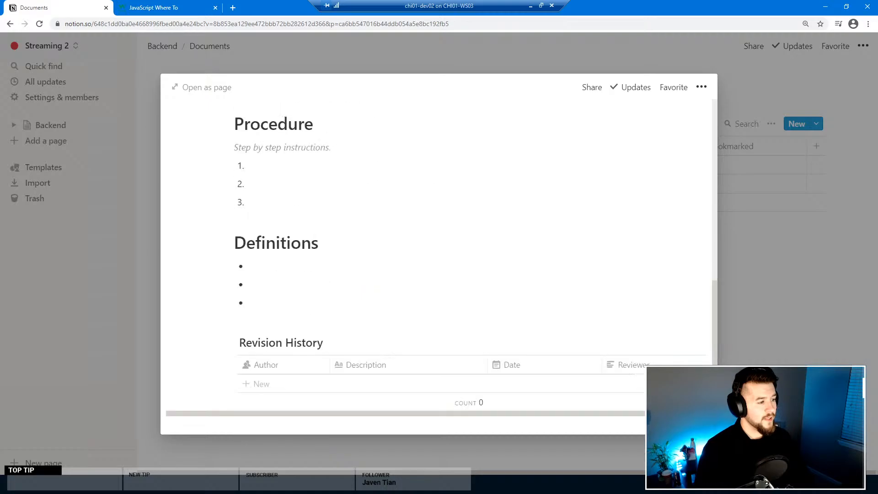
{"action": "scroll", "coordinate": [323, 279], "scroll_direction": "up", "scroll_amount": 7}
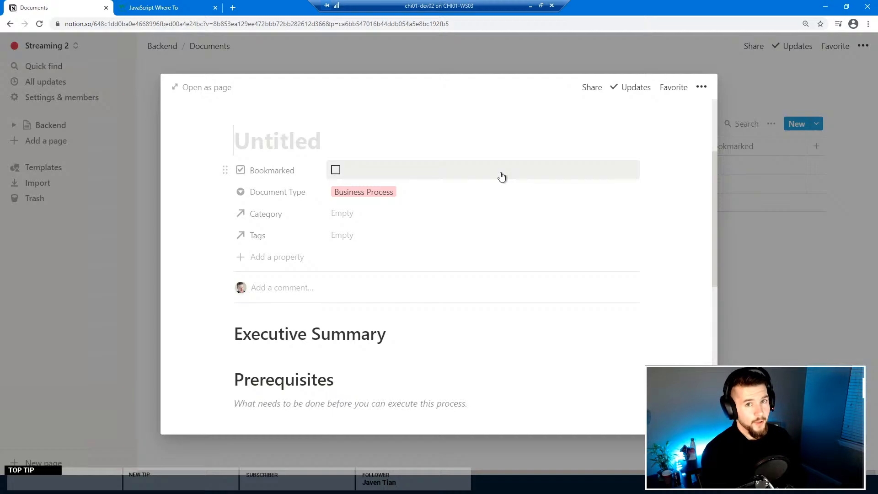
Step: Title the new document "Weekly Review" and mark it as Bookmarked
{"action": "type", "text": "Weekly"}
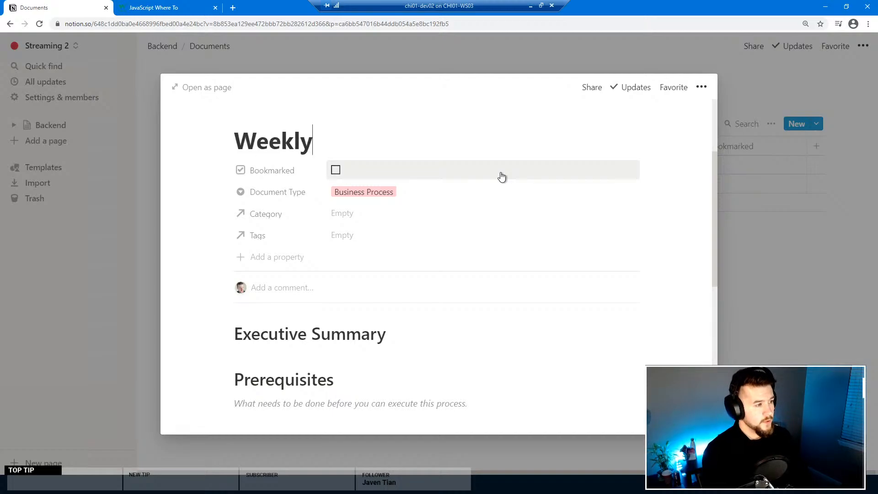
{"action": "type", "text": " Review"}
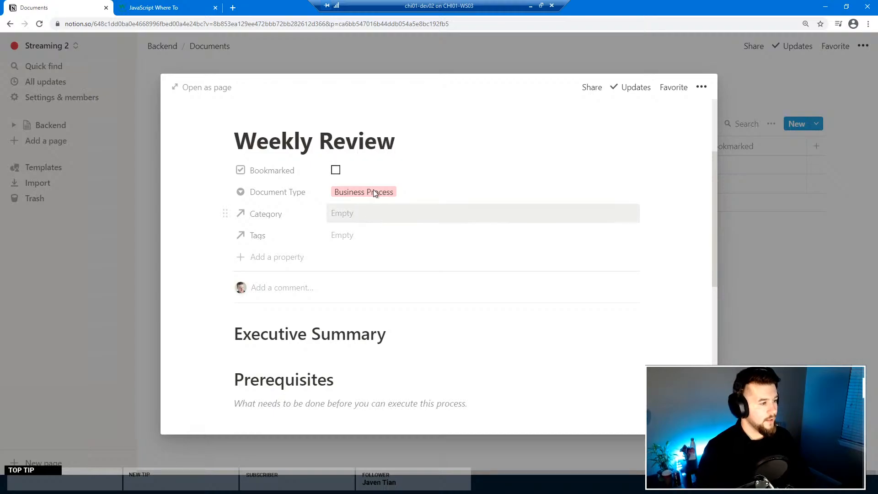
{"action": "left_click", "coordinate": [335, 170]}
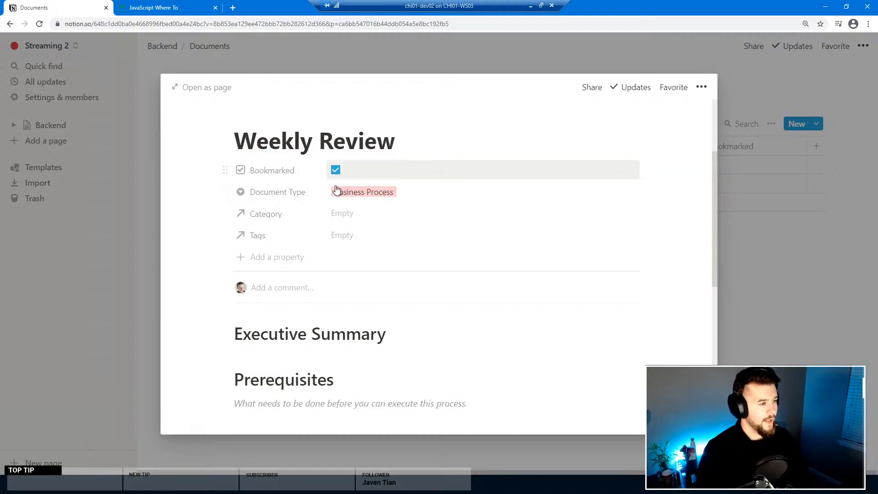
Step: Link the Weekly Review document to the Business category and leave its tags empty
{"action": "left_click", "coordinate": [357, 213]}
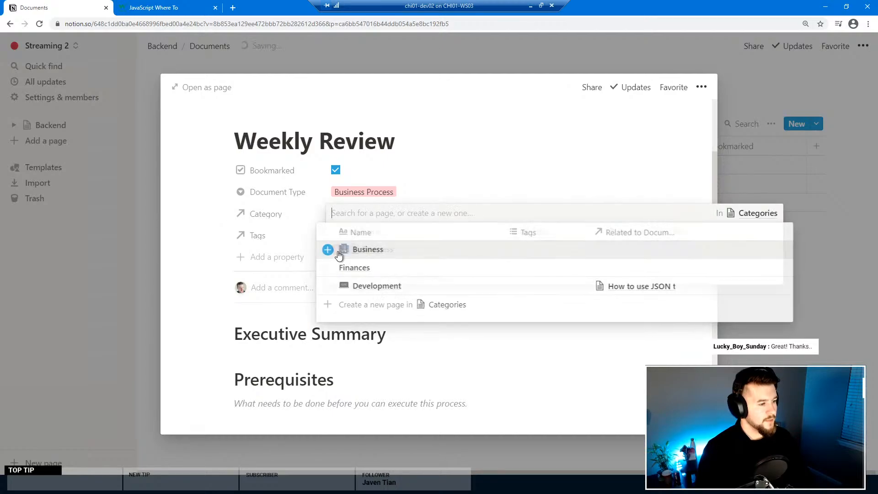
{"action": "left_click", "coordinate": [343, 249]}
{"action": "left_click", "coordinate": [378, 254]}
{"action": "left_click", "coordinate": [367, 241]}
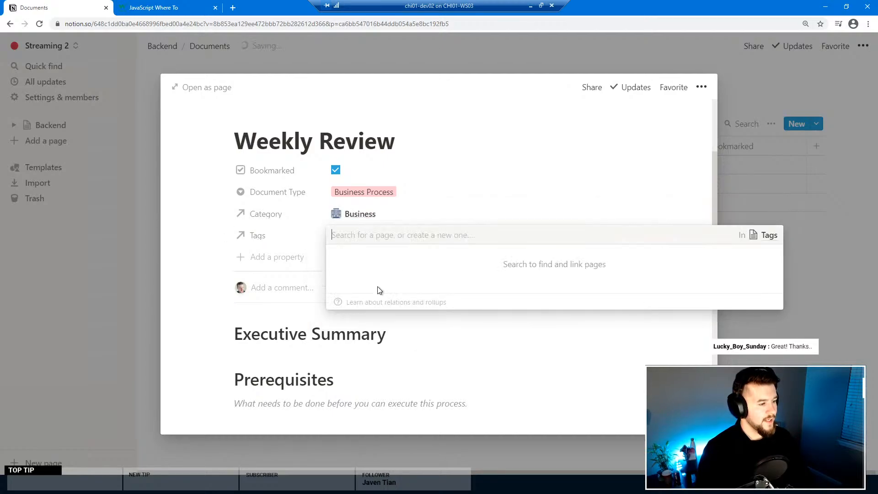
{"action": "left_click", "coordinate": [208, 248]}
Step: Add the placeholder text "aldfjaklsdfjklasdjf" on a new line under the Executive Summary heading
{"action": "scroll", "coordinate": [421, 231], "scroll_direction": "down", "scroll_amount": 4}
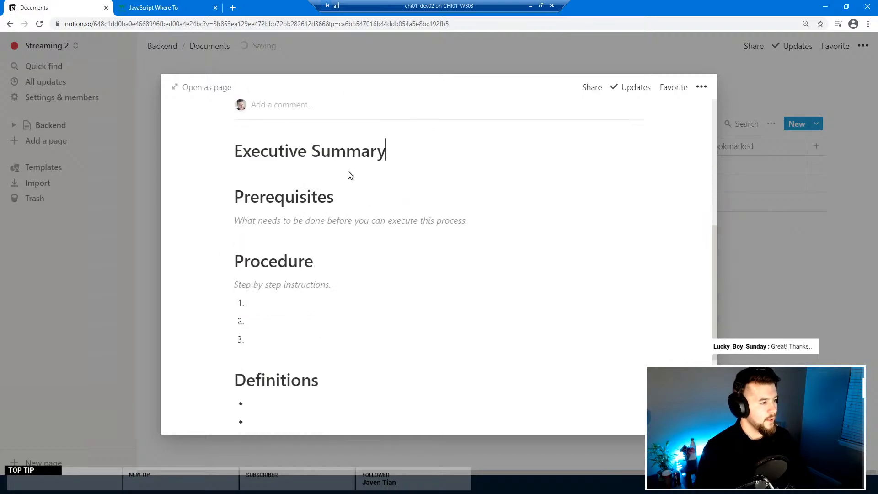
{"action": "key", "text": "Return"}
{"action": "type", "text": "aldfjaklsdfjklasdjf"}
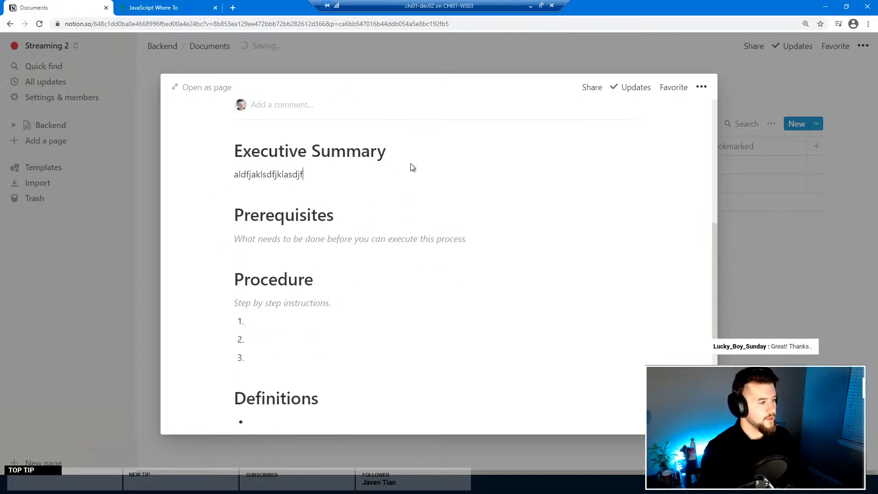
{"action": "left_click", "coordinate": [438, 254]}
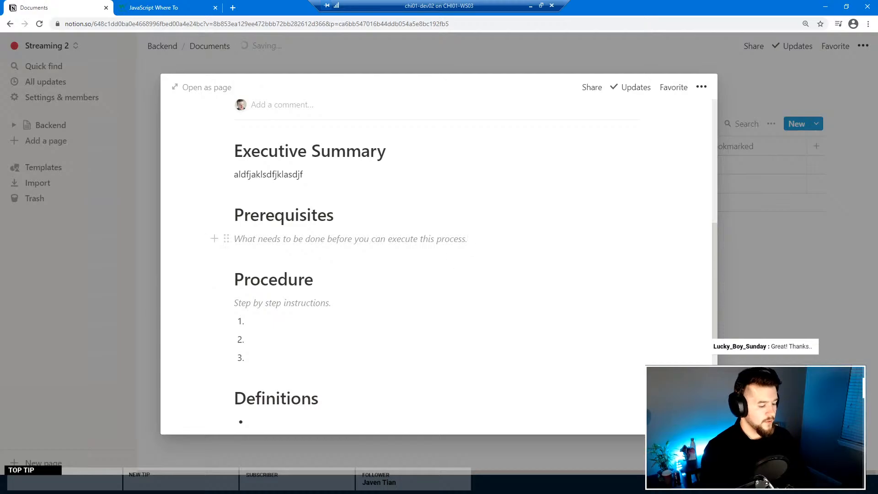
Step: Add two bulleted placeholder items, "adslfkjs" and "apsdfjakl;sd", below the hint text in the Prerequisites section
{"action": "key", "text": "Return"}
{"action": "type", "text": "-"}
{"action": "key", "text": "Return"}
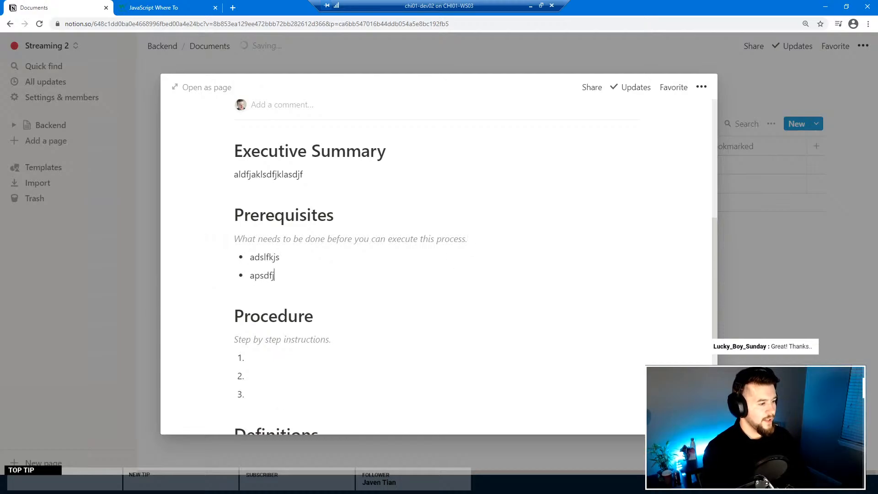
{"action": "scroll", "coordinate": [220, 228], "scroll_direction": "down", "scroll_amount": 4}
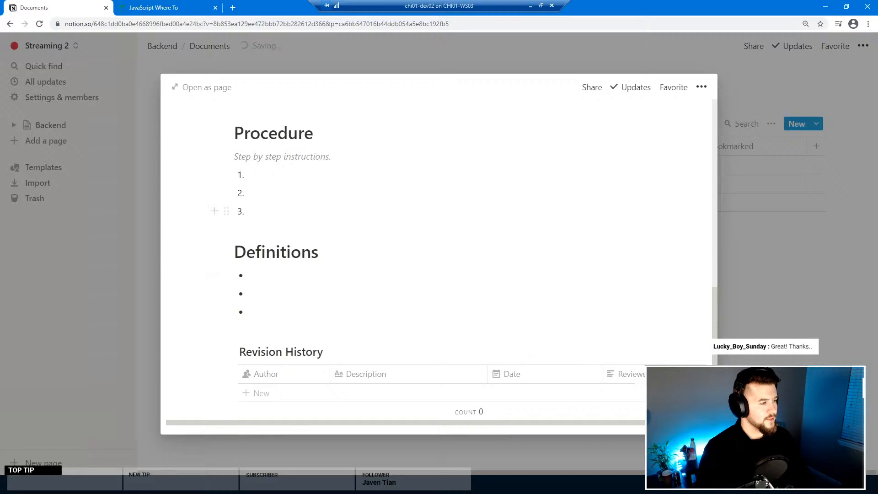
Step: Search Google for "work flow diagram" in a new browser tab
{"action": "left_click", "coordinate": [157, 8]}
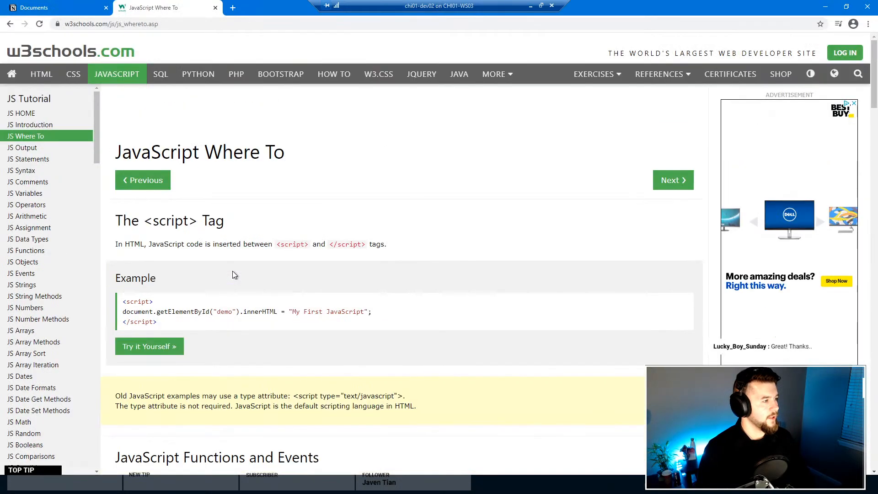
{"action": "key", "text": "ctrl+Tab"}
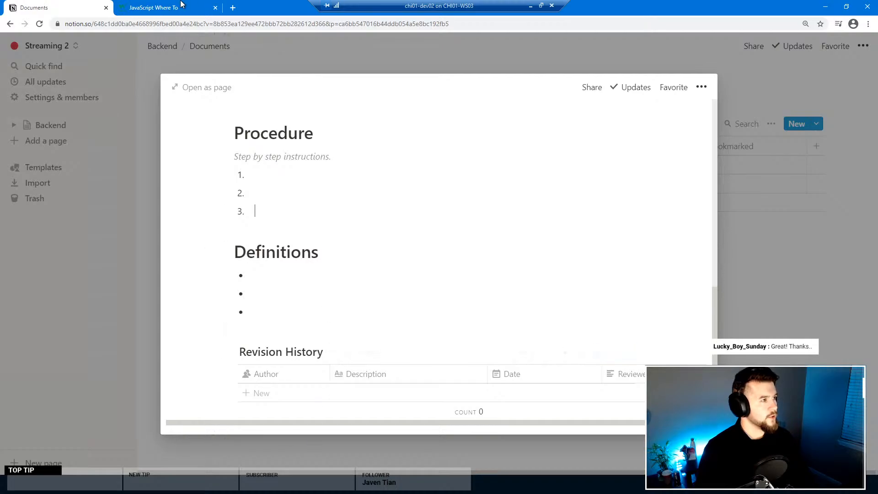
{"action": "left_click", "coordinate": [232, 6]}
{"action": "type", "text": "b"}
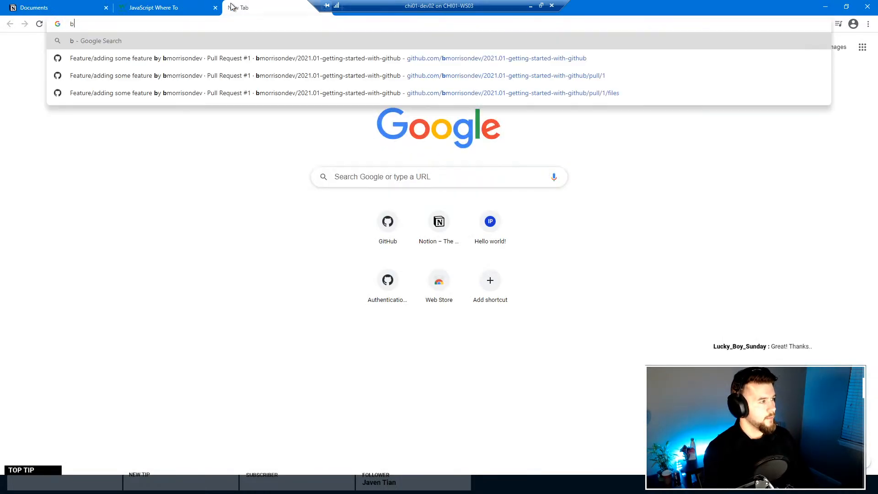
{"action": "type", "text": "usiness p"}
{"action": "key", "text": "BackSpace"}
{"action": "key", "text": "BackSpace"}
{"action": "key", "text": "BackSpace"}
{"action": "key", "text": "BackSpace"}
{"action": "key", "text": "BackSpace"}
{"action": "key", "text": "BackSpace"}
{"action": "key", "text": "BackSpace"}
{"action": "key", "text": "BackSpace"}
{"action": "key", "text": "BackSpace"}
{"action": "key", "text": "BackSpace"}
{"action": "key", "text": "BackSpace"}
{"action": "key", "text": "BackSpace"}
{"action": "key", "text": "BackSpace"}
{"action": "key", "text": "BackSpace"}
{"action": "key", "text": "BackSpace"}
{"action": "key", "text": "BackSpace"}
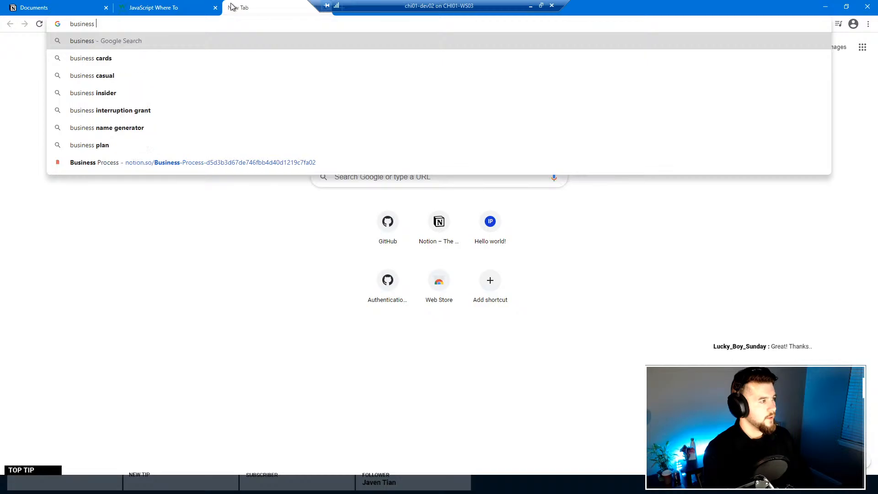
{"action": "type", "text": "work flow diagram"}
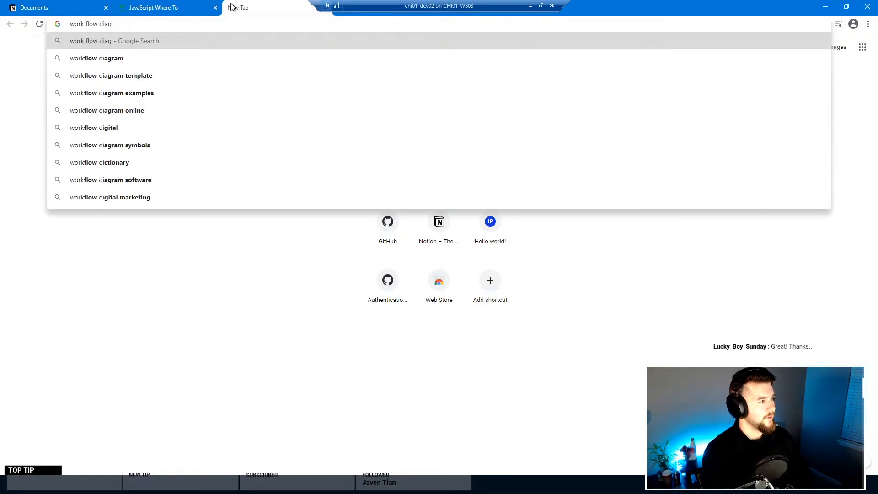
{"action": "key", "text": "Return"}
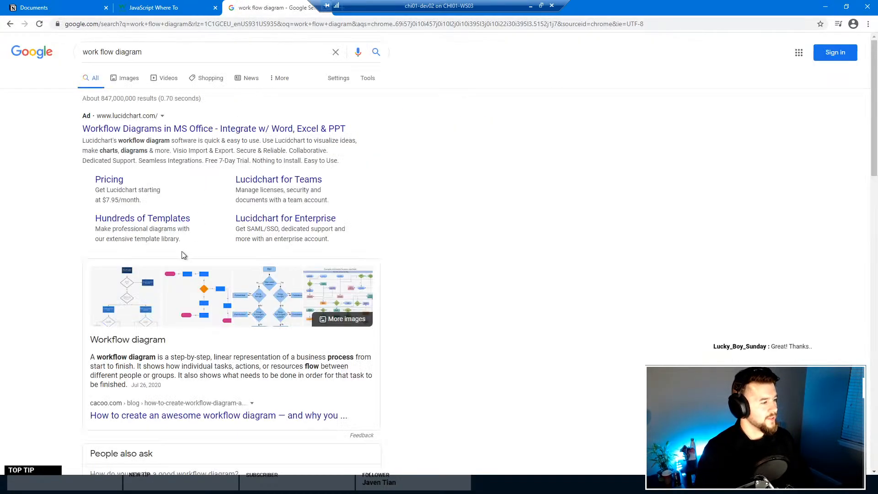
Step: Open the Kissflow workflow diagram from the image results and copy the image
{"action": "left_click", "coordinate": [141, 303]}
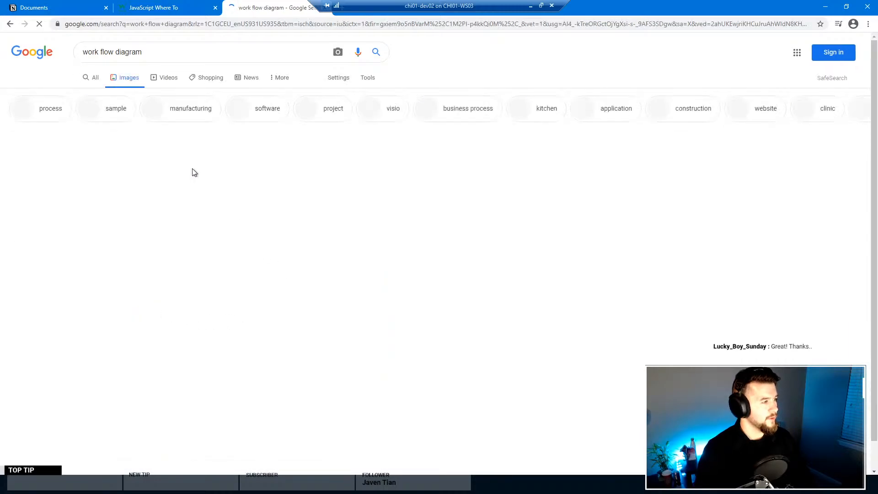
{"action": "left_click", "coordinate": [160, 279]}
{"action": "left_click", "coordinate": [137, 110]}
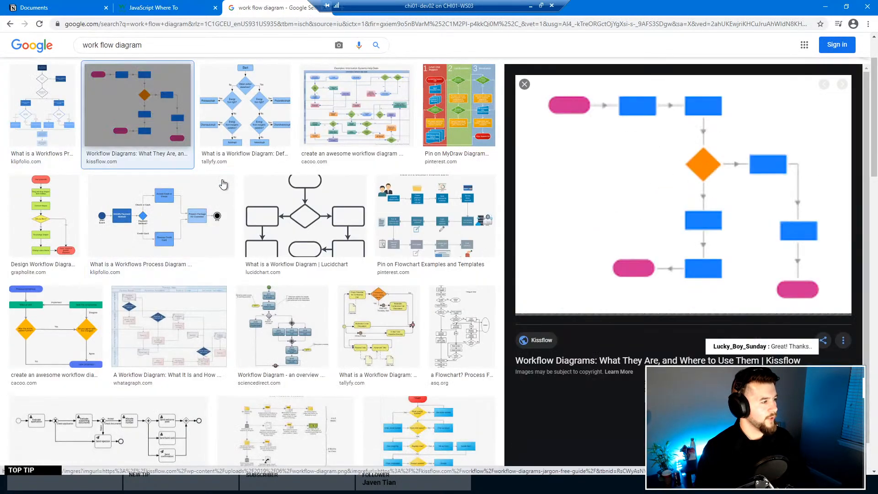
{"action": "right_click", "coordinate": [628, 195]}
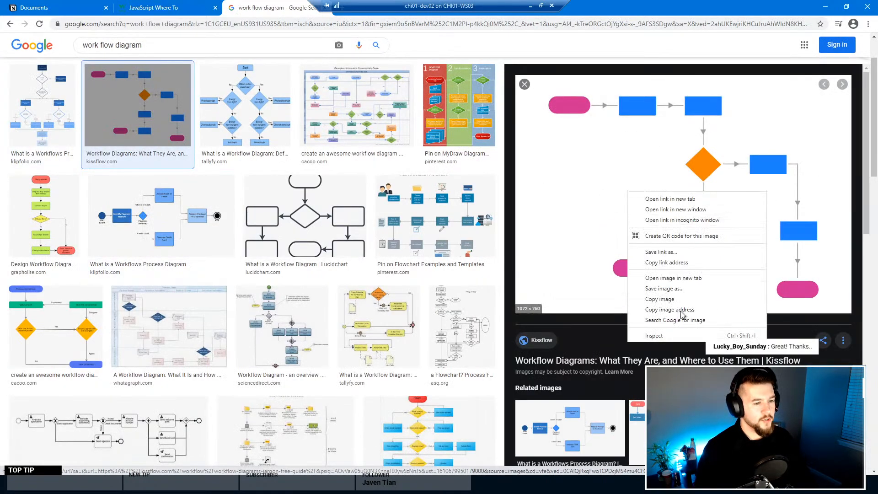
{"action": "left_click", "coordinate": [659, 299]}
Step: Paste the copied diagram below the third Procedure item in the Weekly Review document and shrink it to about half the text width
{"action": "left_click", "coordinate": [34, 8]}
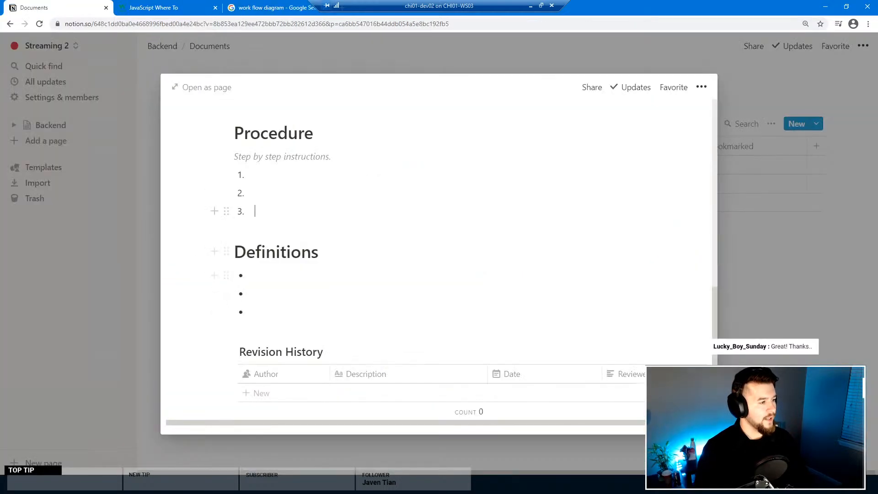
{"action": "key", "text": "ctrl+v"}
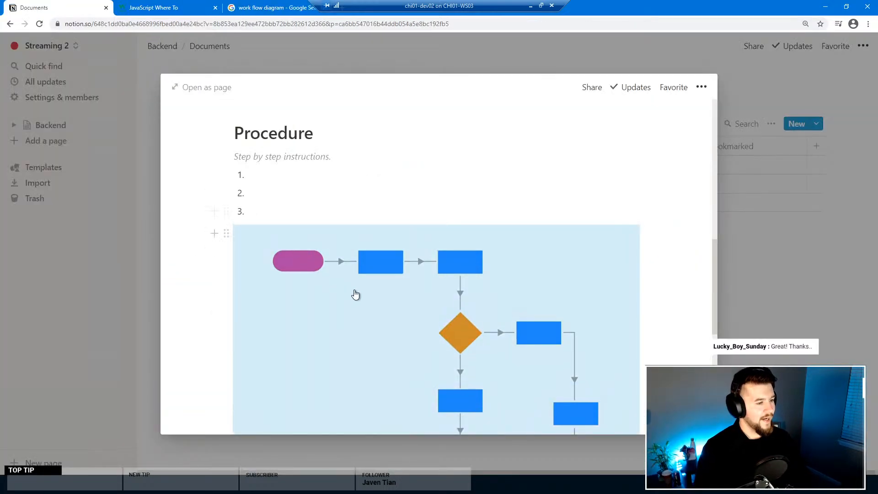
{"action": "scroll", "coordinate": [359, 274], "scroll_direction": "down", "scroll_amount": 3}
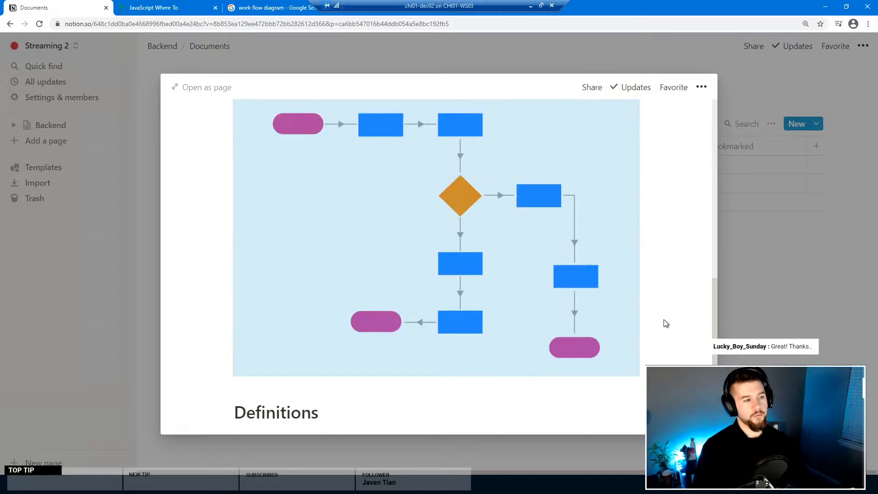
{"action": "scroll", "coordinate": [665, 353], "scroll_direction": "up", "scroll_amount": 5}
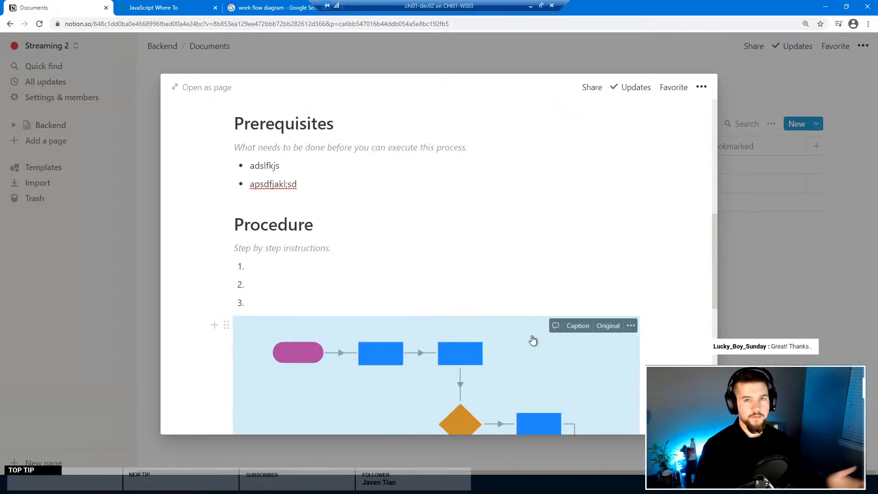
{"action": "scroll", "coordinate": [533, 340], "scroll_direction": "down", "scroll_amount": 2}
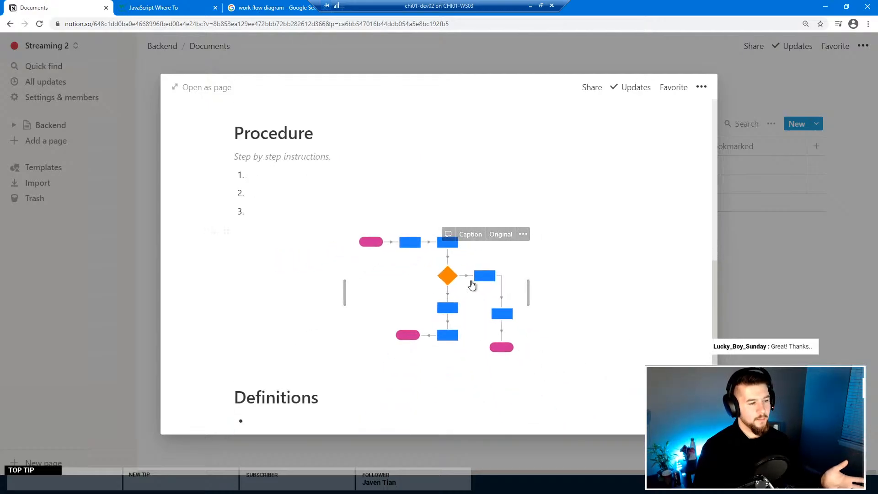
Step: Add a Revision History row with the description "Initial document" and assign the workspace member as its author
{"action": "scroll", "coordinate": [499, 294], "scroll_direction": "down", "scroll_amount": 4}
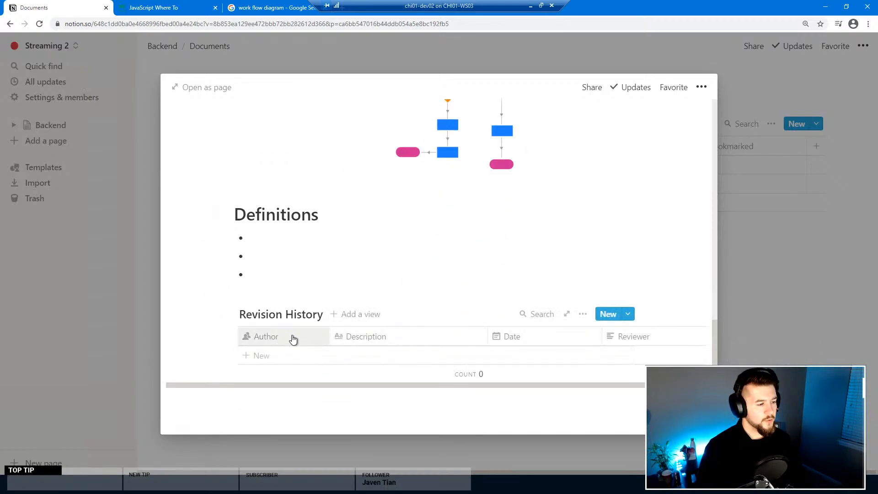
{"action": "left_click", "coordinate": [265, 301]}
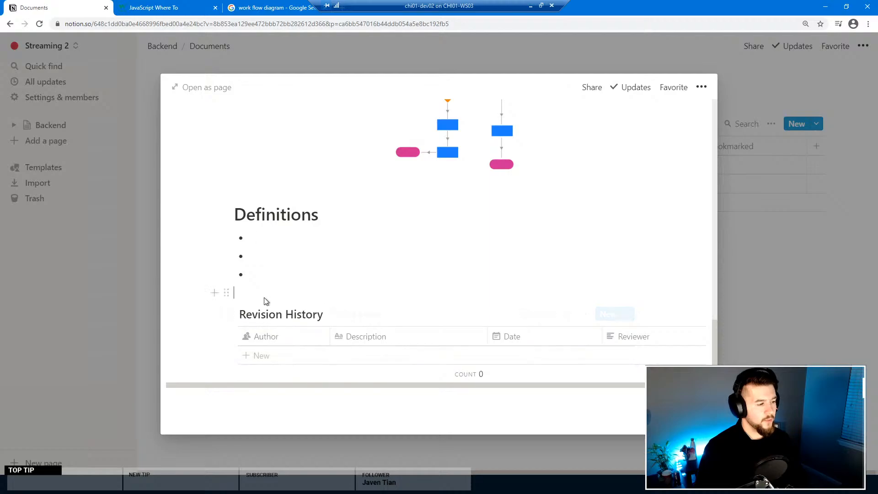
{"action": "left_click", "coordinate": [280, 355]}
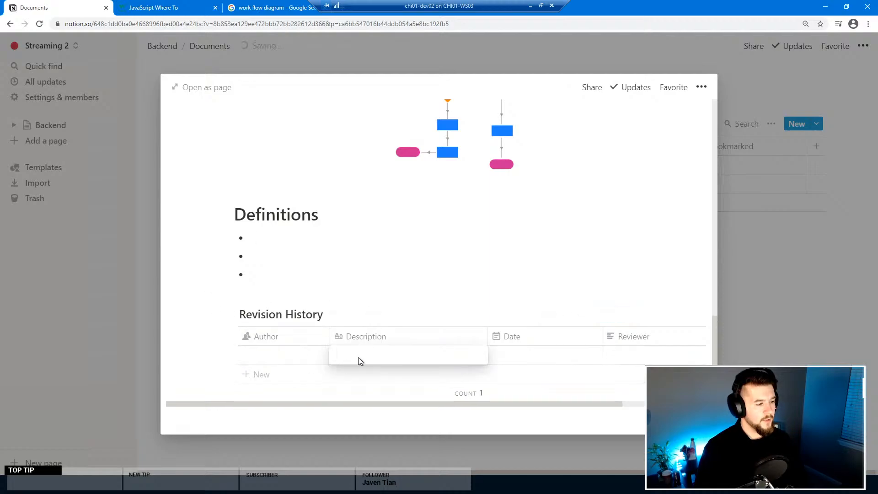
{"action": "type", "text": "Initial document"}
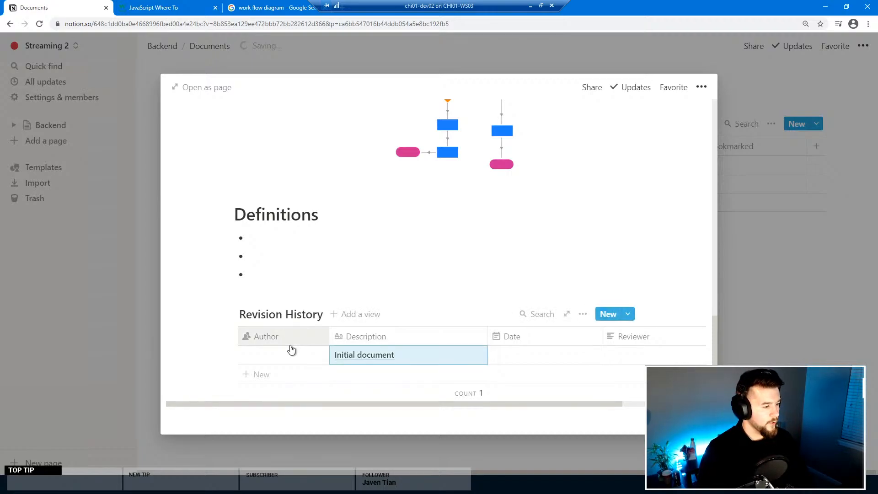
{"action": "left_click", "coordinate": [289, 350]}
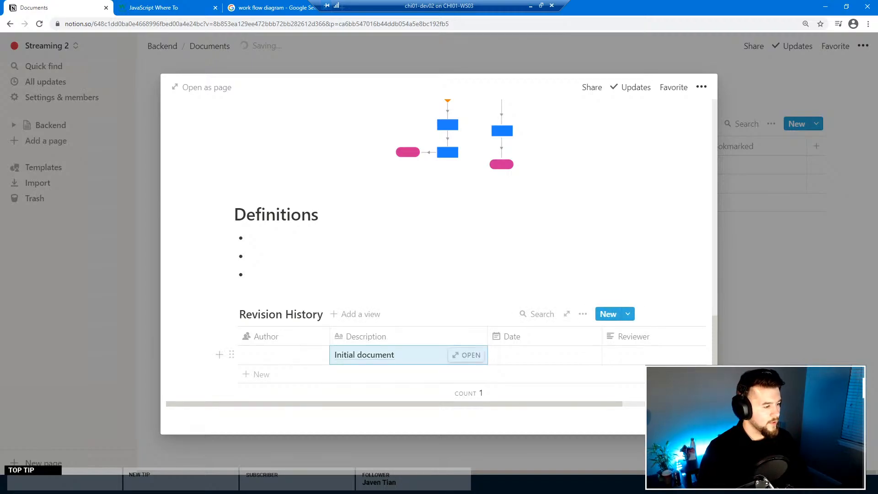
{"action": "left_click", "coordinate": [292, 356]}
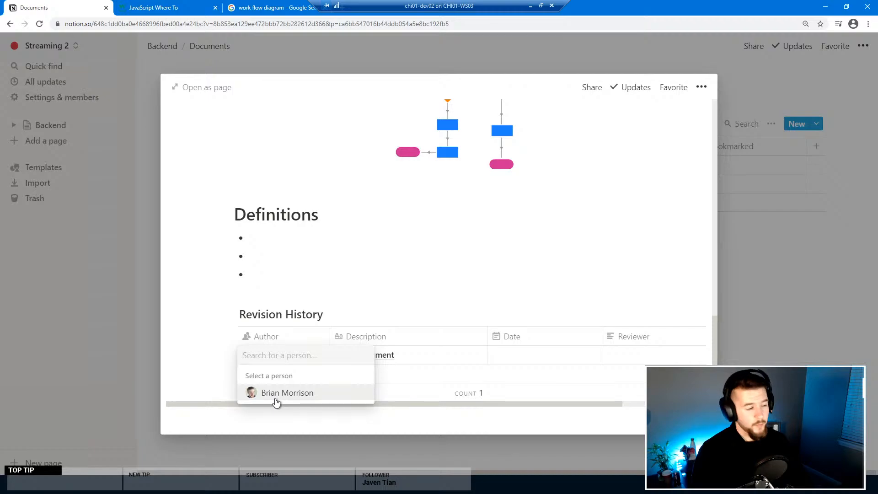
{"action": "left_click", "coordinate": [276, 394]}
{"action": "left_click", "coordinate": [450, 387]}
Step: Set the revision row's date to Jan 13, 2021 and enter the reviewer's name
{"action": "left_click", "coordinate": [528, 356]}
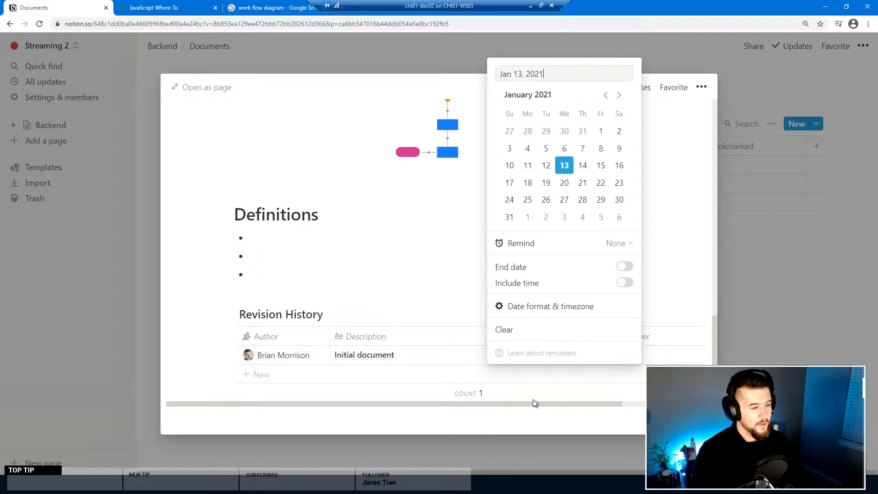
{"action": "left_click", "coordinate": [660, 223]}
{"action": "left_click", "coordinate": [637, 352]}
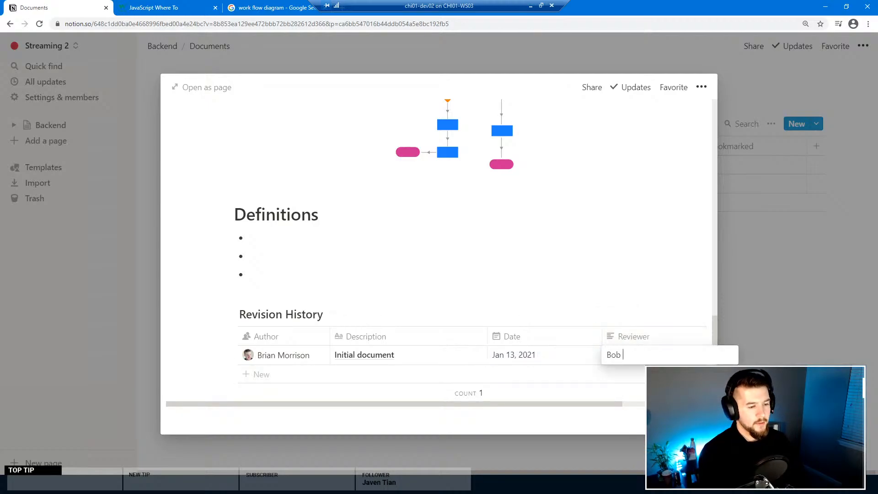
{"action": "type", "text": "Bob"}
{"action": "key", "text": "Return"}
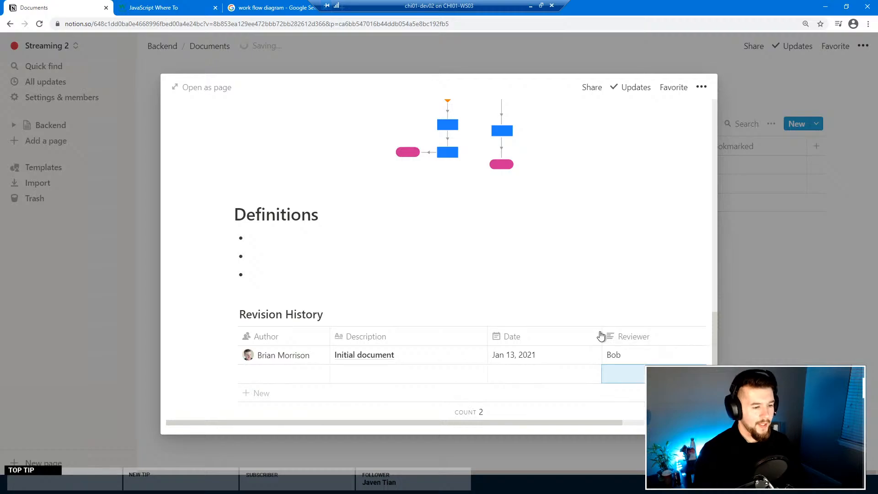
Step: Delete the empty second row from the Revision History table
{"action": "right_click", "coordinate": [482, 379]}
{"action": "left_click", "coordinate": [514, 265]}
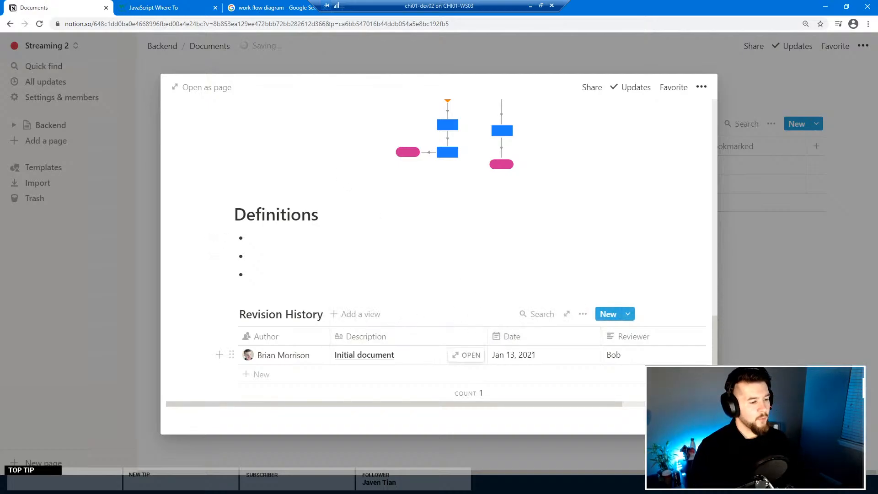
{"action": "scroll", "coordinate": [497, 361], "scroll_direction": "up", "scroll_amount": 1}
{"action": "scroll", "coordinate": [498, 366], "scroll_direction": "down", "scroll_amount": 2}
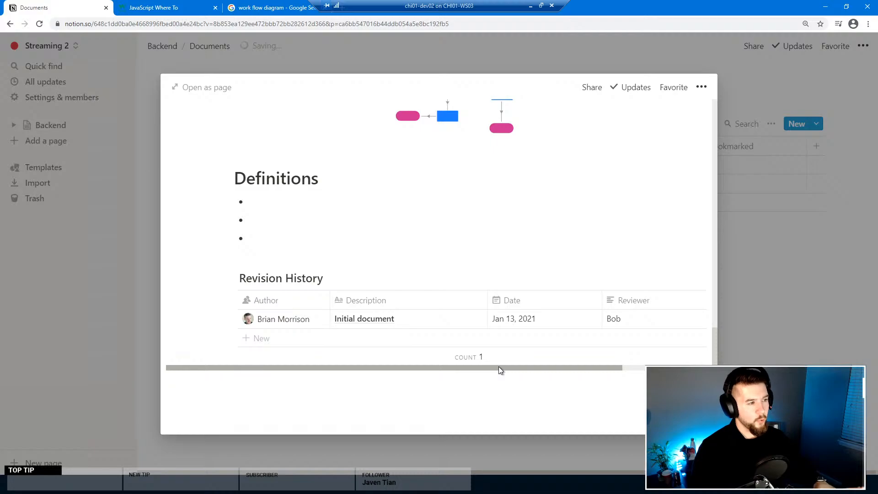
Step: Look through the document's page options and view its page history, closing the history window again
{"action": "left_click", "coordinate": [703, 88]}
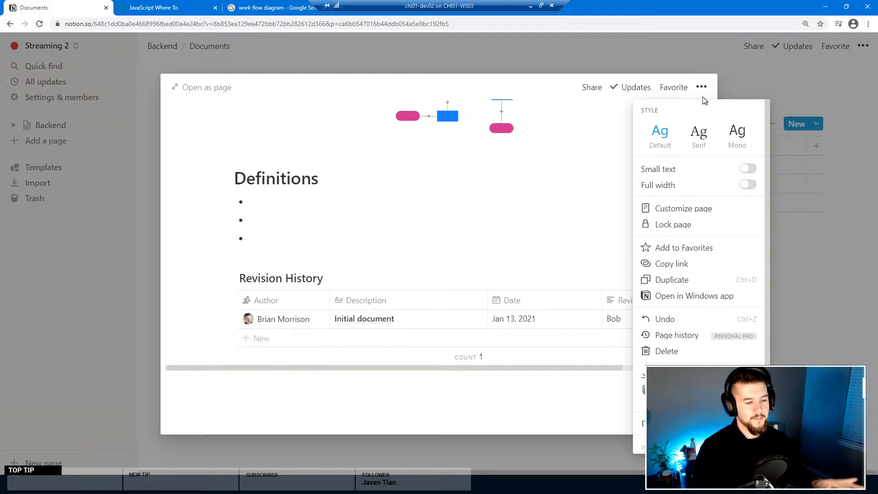
{"action": "scroll", "coordinate": [686, 279], "scroll_direction": "down", "scroll_amount": 2}
{"action": "scroll", "coordinate": [685, 279], "scroll_direction": "up", "scroll_amount": 2}
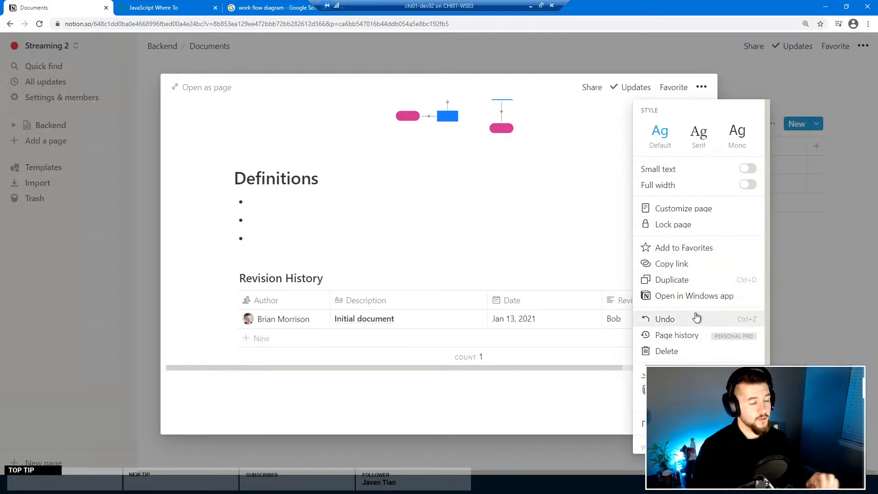
{"action": "left_click", "coordinate": [548, 229]}
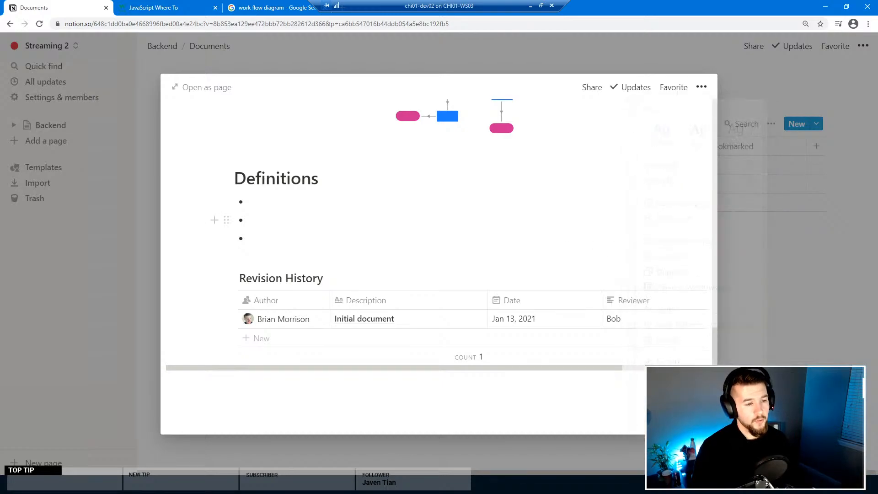
{"action": "left_click", "coordinate": [701, 88]}
{"action": "left_click", "coordinate": [685, 305]}
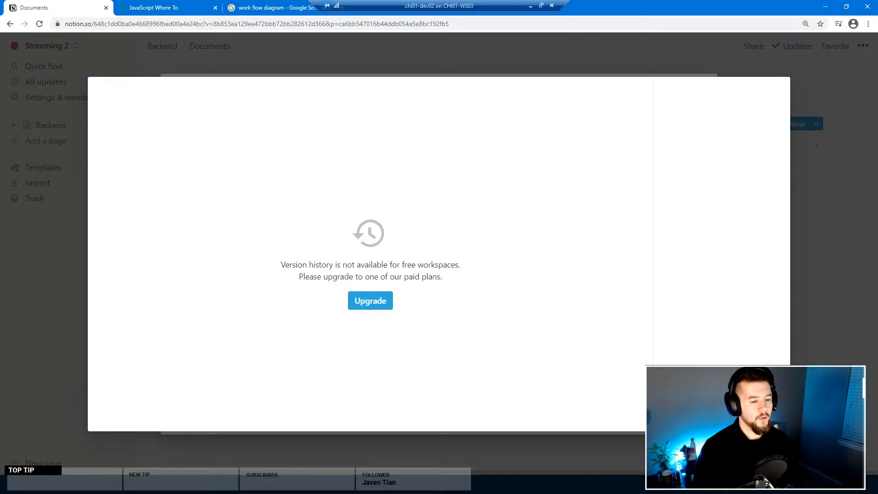
{"action": "key", "text": "Escape"}
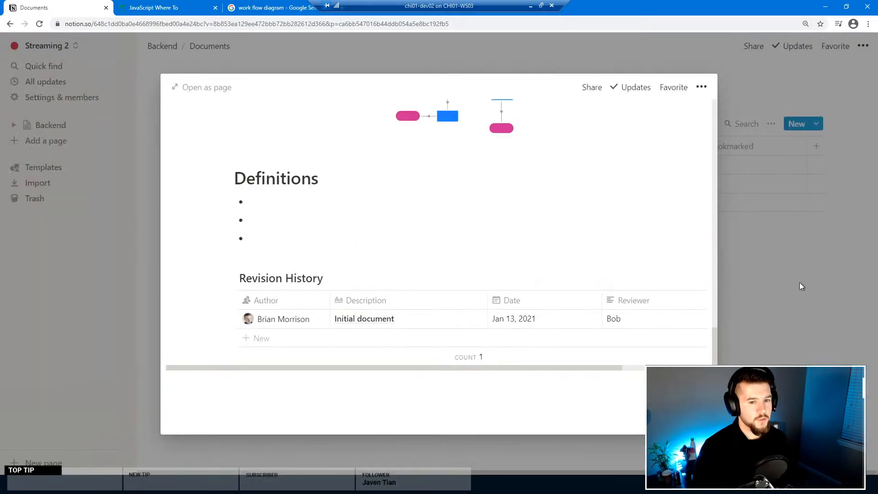
Step: Close the document, switch to the Notion desktop app, and search its Documents database for "weekly"
{"action": "left_click", "coordinate": [787, 281]}
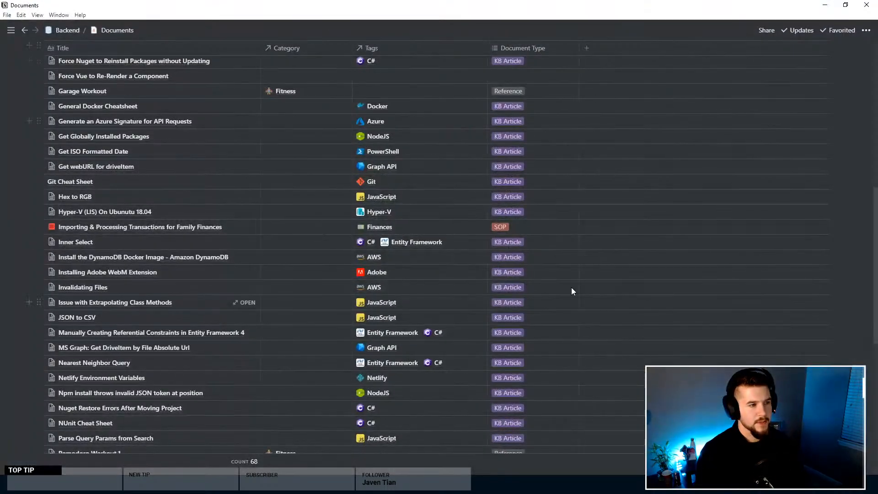
{"action": "scroll", "coordinate": [633, 185], "scroll_direction": "up", "scroll_amount": 6}
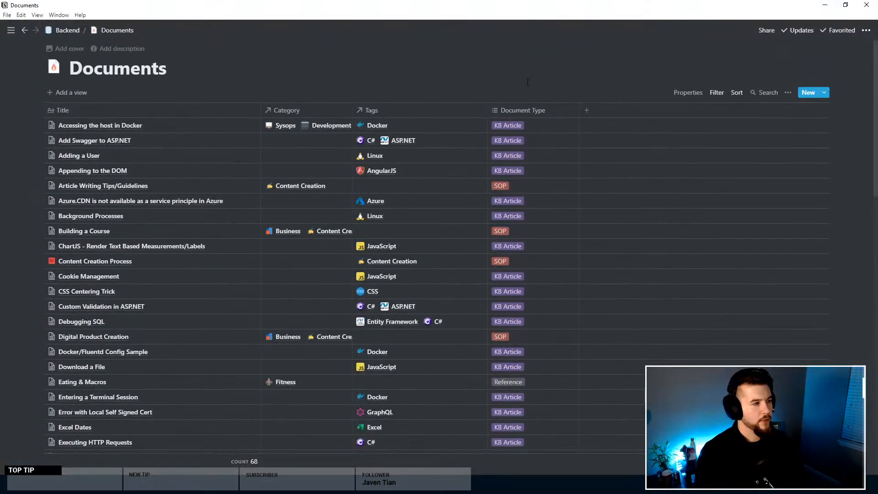
{"action": "left_click", "coordinate": [764, 94]}
{"action": "type", "text": "weekly"}
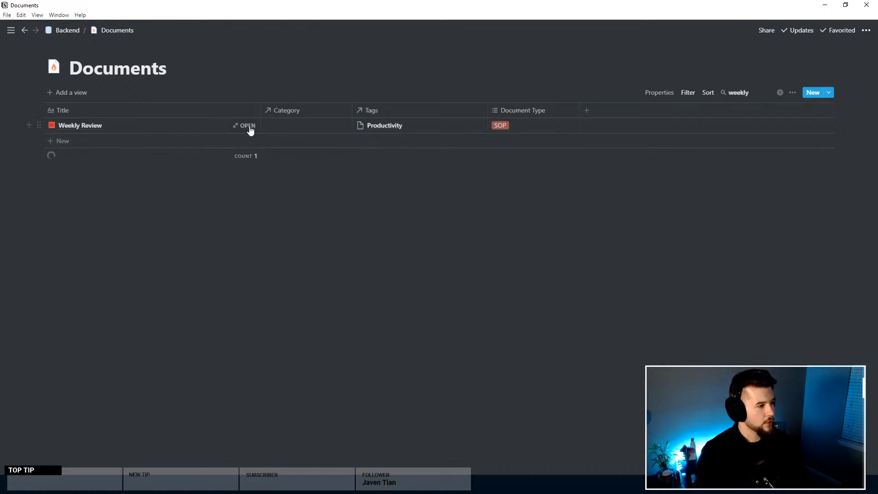
Step: Switch back to the browser workspace, search all its pages for "how to", and close the search
{"action": "mouse_move", "coordinate": [256, 132]}
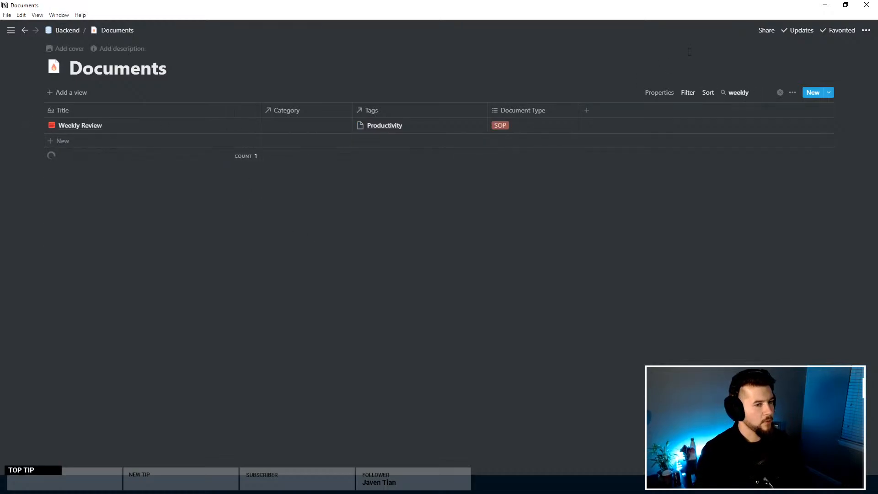
{"action": "left_click", "coordinate": [829, 6]}
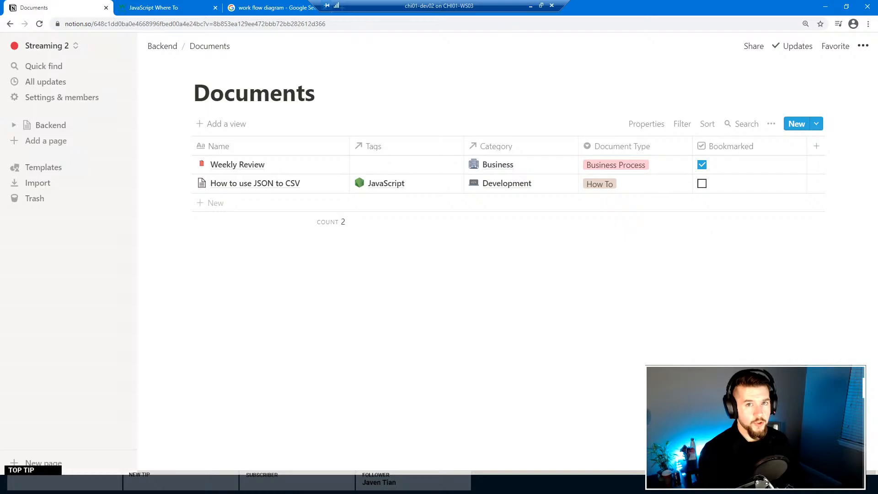
{"action": "key", "text": "ctrl+p"}
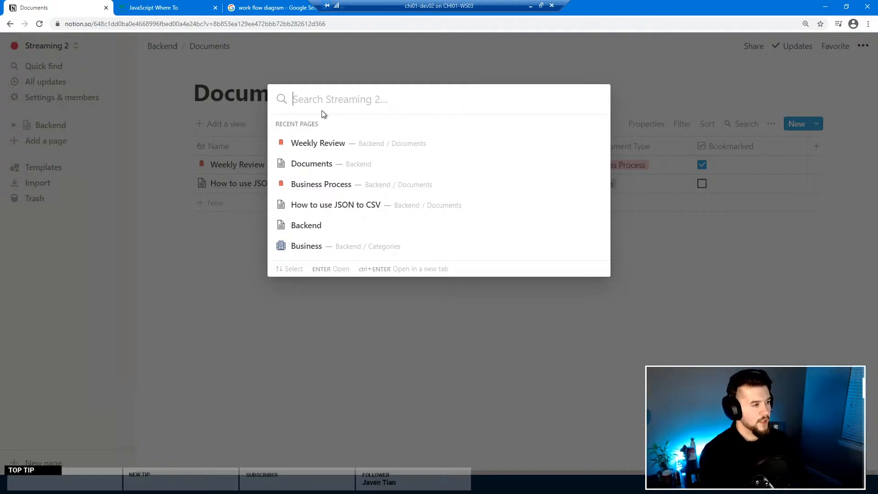
{"action": "type", "text": "how to"}
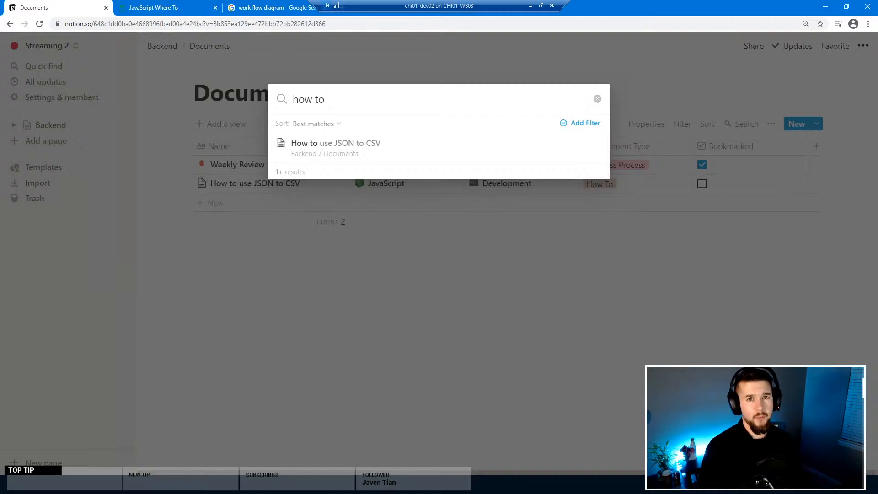
{"action": "left_click", "coordinate": [561, 299]}
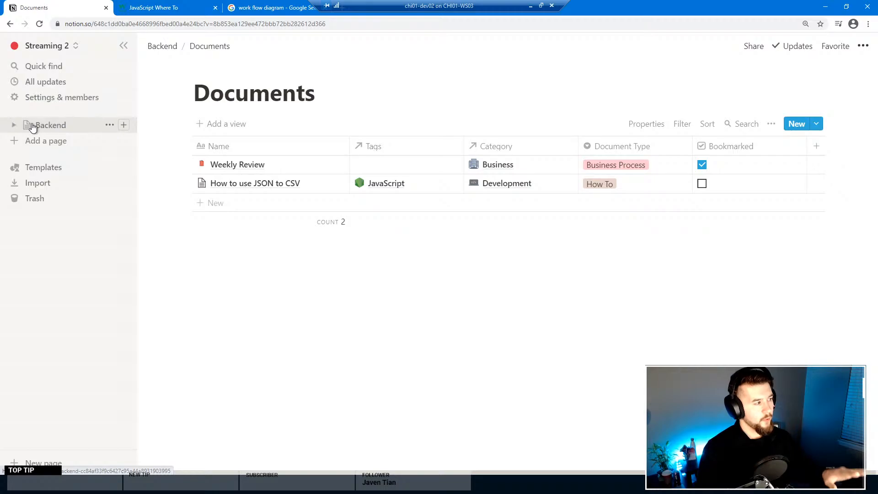
Step: Add a sub-page titled Dashboards to the Backend page and remove its automatically assigned icon
{"action": "left_click", "coordinate": [62, 131]}
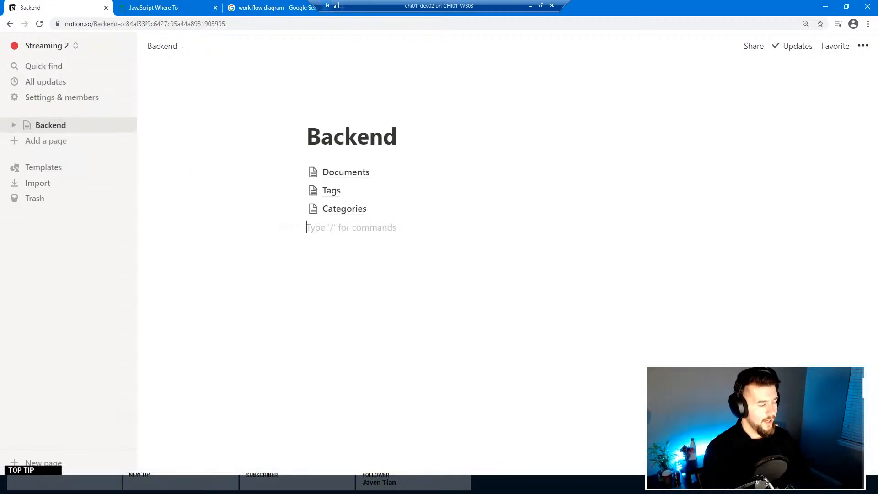
{"action": "type", "text": "/"}
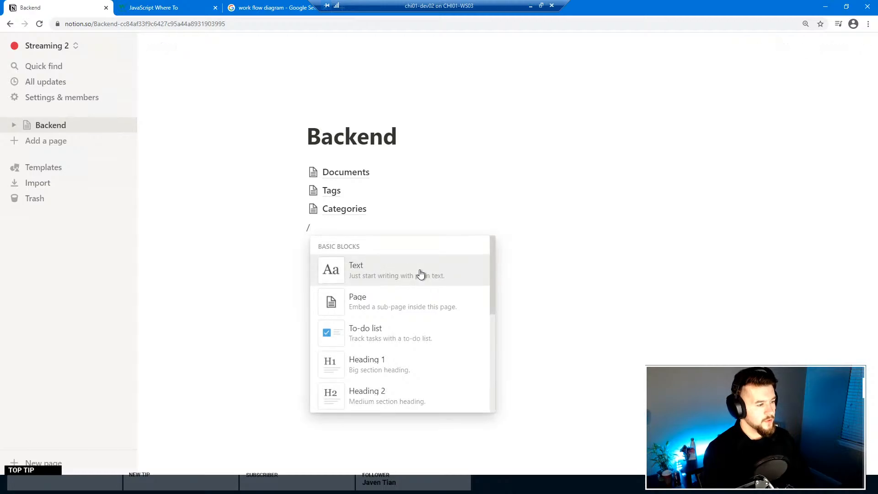
{"action": "type", "text": "page"}
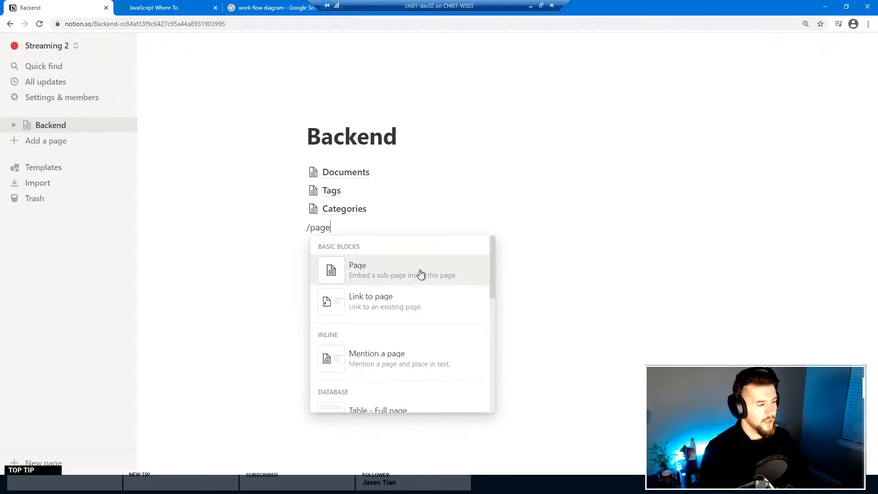
{"action": "left_click", "coordinate": [420, 274]}
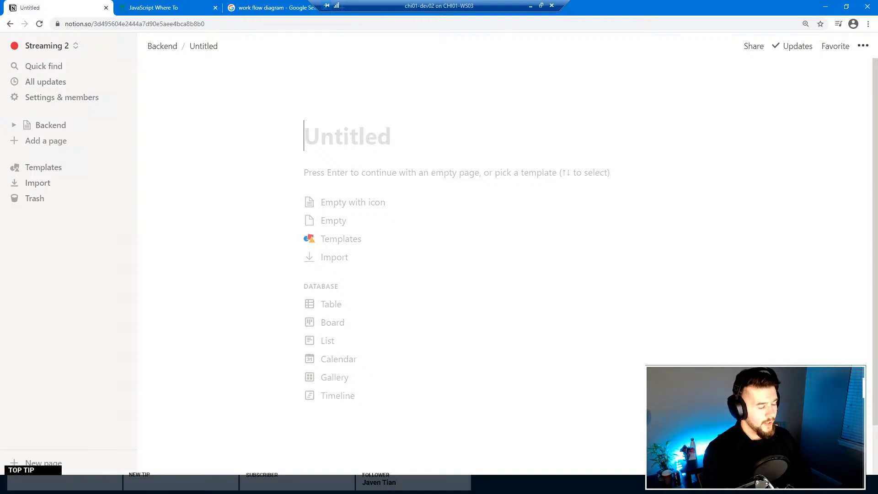
{"action": "type", "text": "Dashboards"}
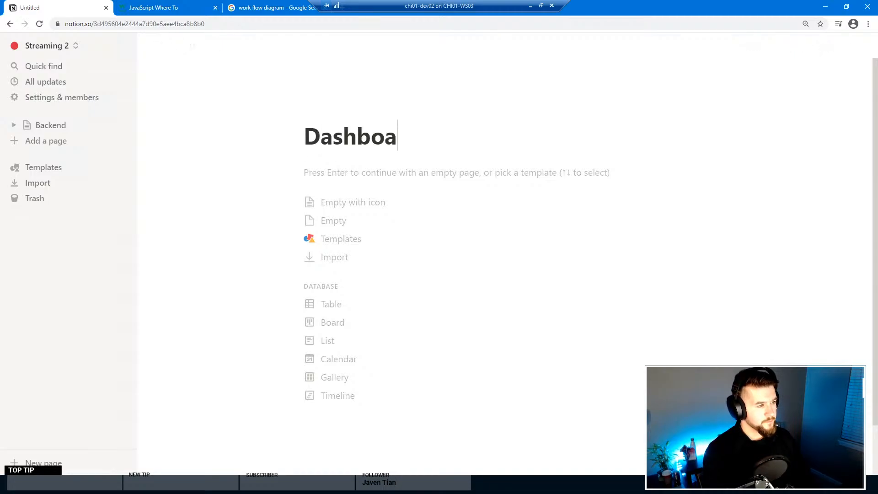
{"action": "left_click", "coordinate": [355, 206]}
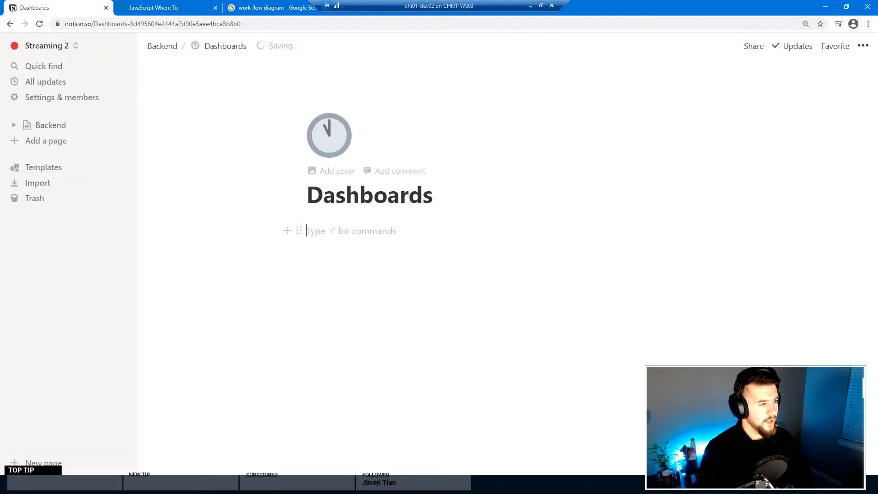
{"action": "left_click", "coordinate": [327, 136]}
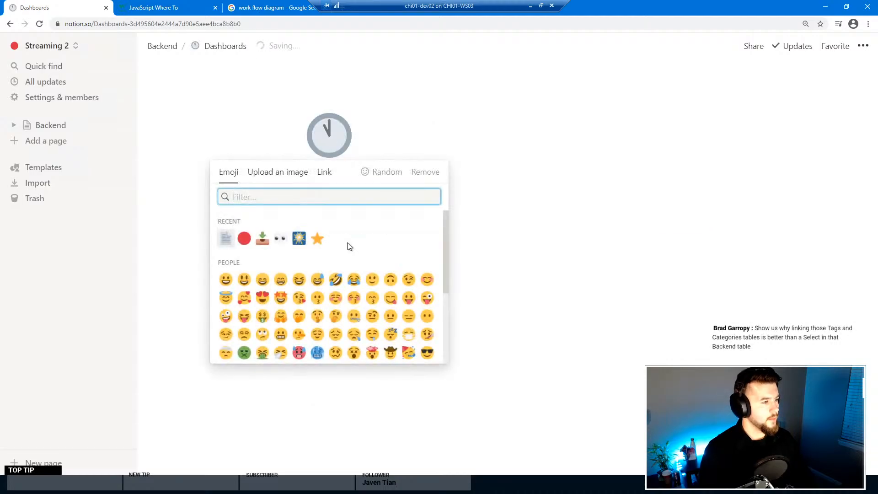
{"action": "left_click", "coordinate": [428, 174]}
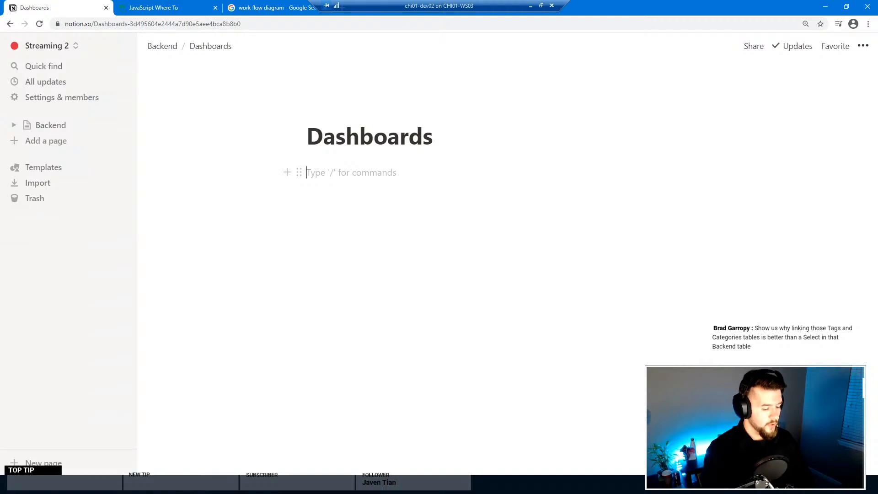
Step: Create an empty sub-page titled Bookmarked Documents inside the Dashboards page
{"action": "type", "text": "/"}
{"action": "type", "text": "page"}
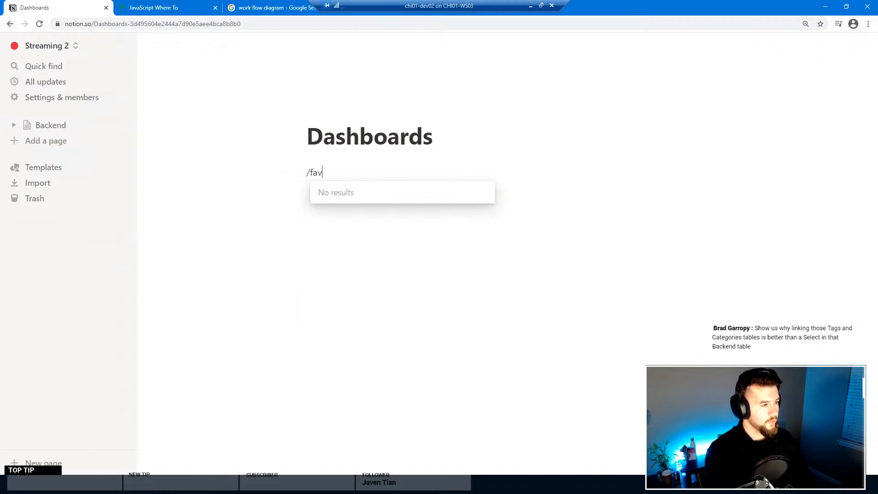
{"action": "key", "text": "Return"}
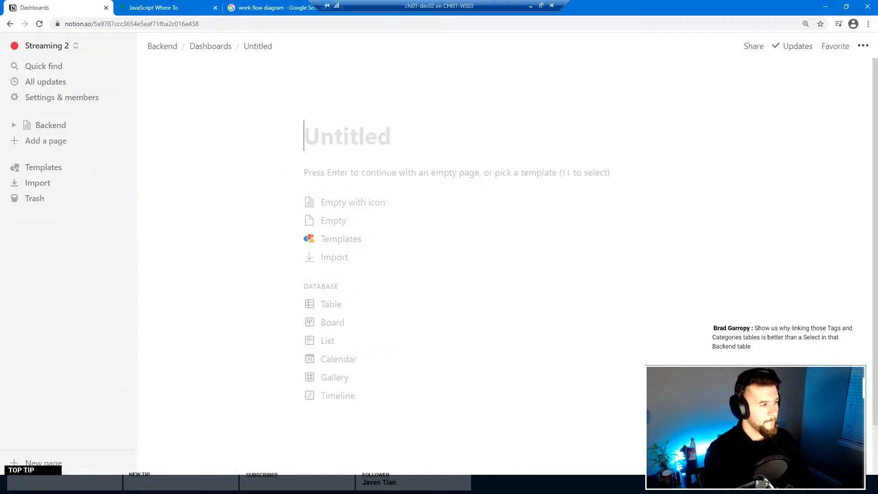
{"action": "type", "text": "C"}
{"action": "type", "text": "Favorite"}
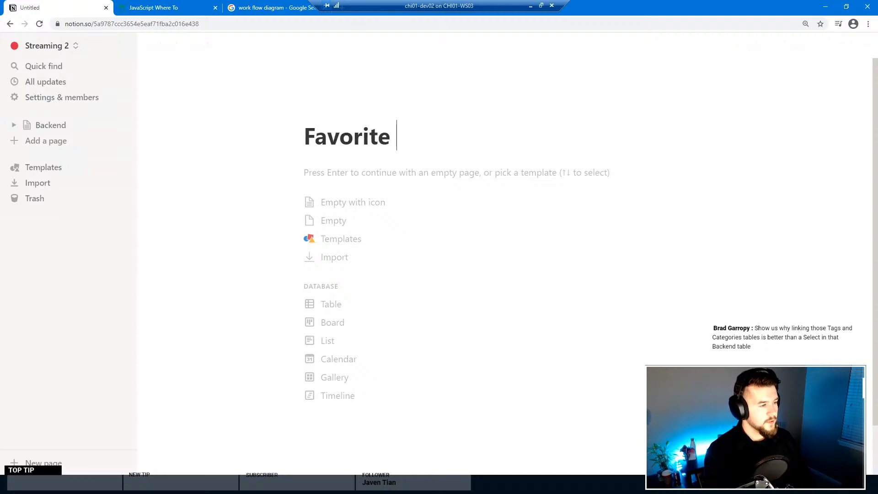
{"action": "key", "text": "ctrl+BackSpace"}
{"action": "type", "text": "Bookma"}
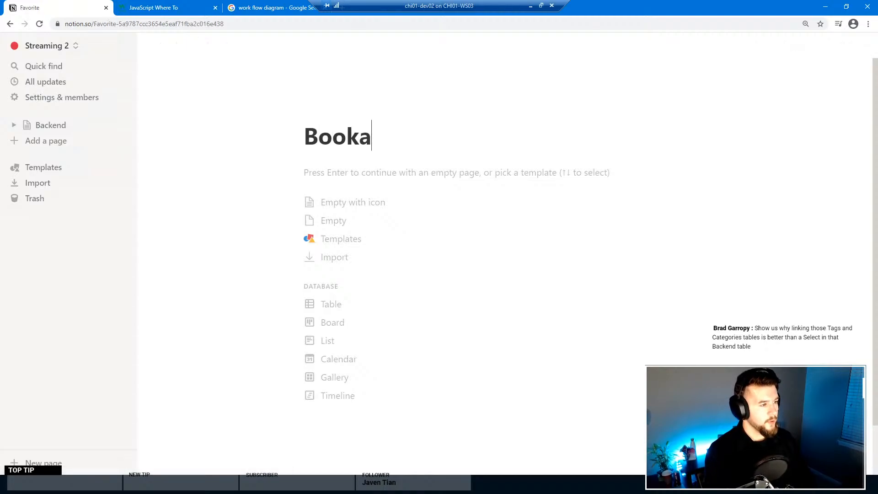
{"action": "key", "text": "BackSpace"}
{"action": "type", "text": "marked Documents"}
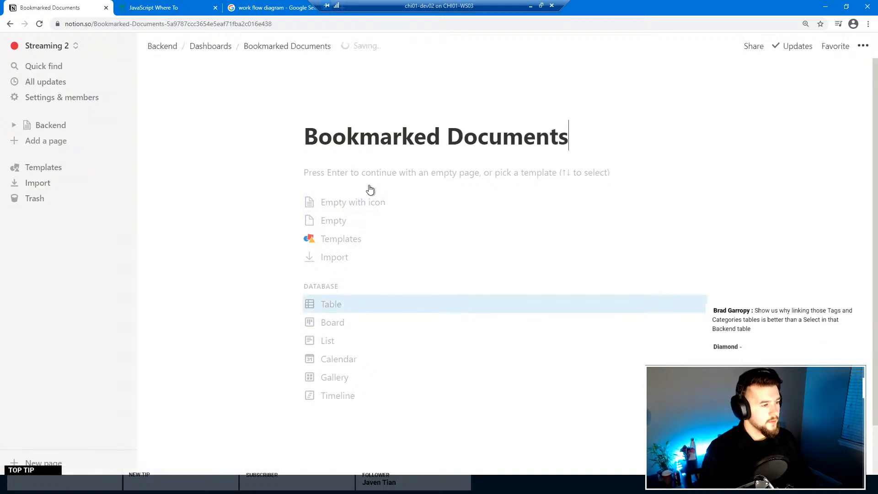
{"action": "left_click", "coordinate": [350, 224]}
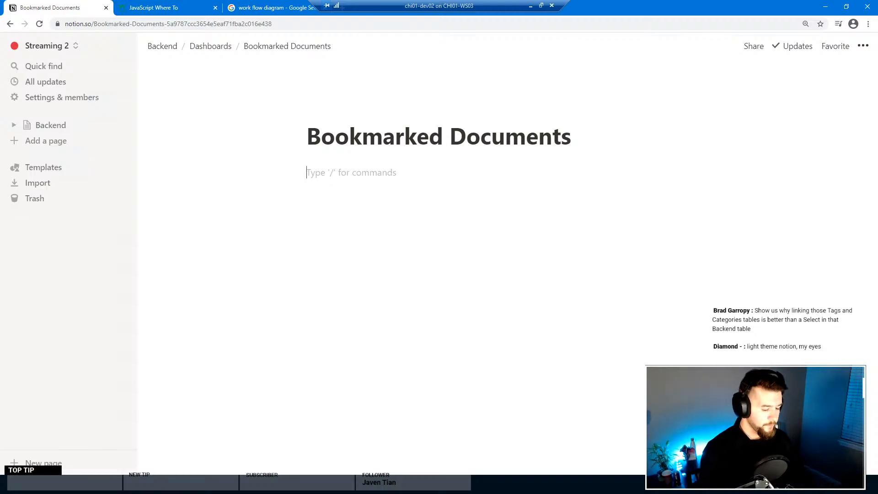
Step: Insert a linked database of Documents into the Bookmarked Documents page
{"action": "type", "text": "/create"}
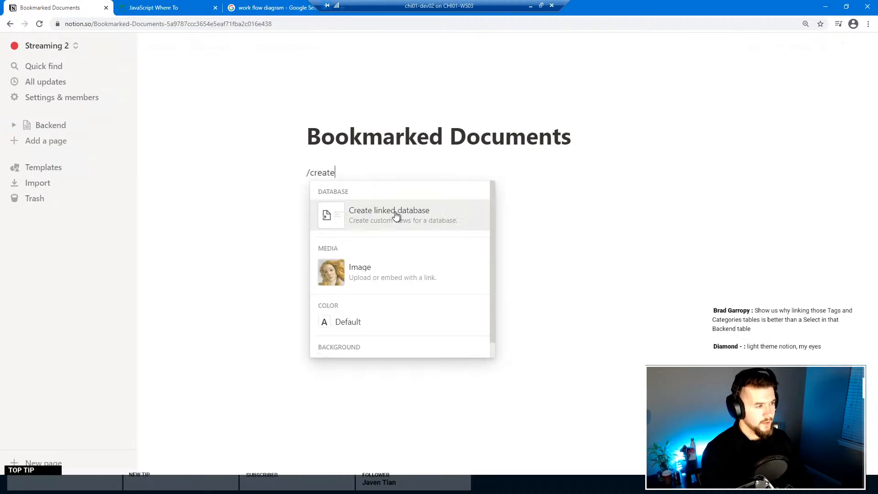
{"action": "type", "text": " linke"}
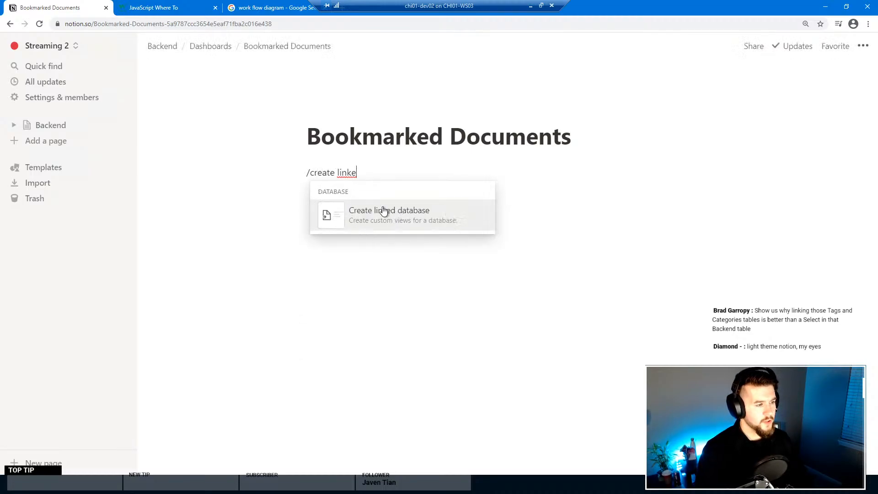
{"action": "left_click", "coordinate": [381, 220]}
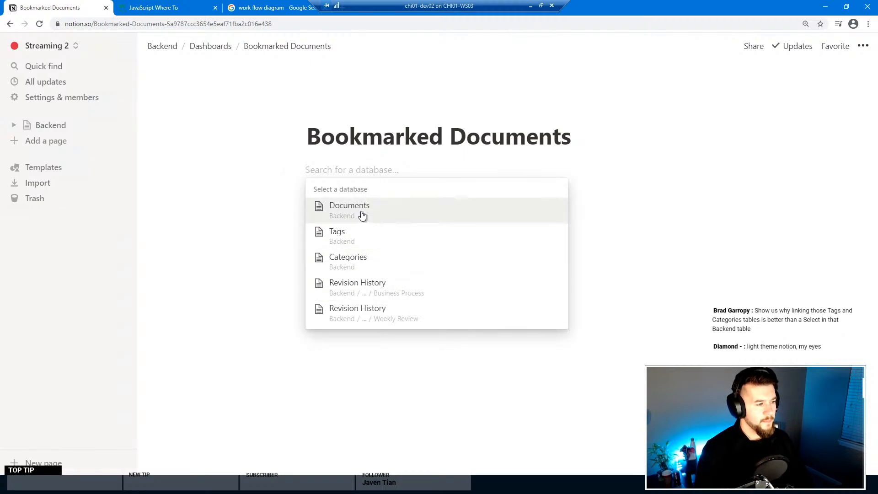
{"action": "left_click", "coordinate": [361, 214]}
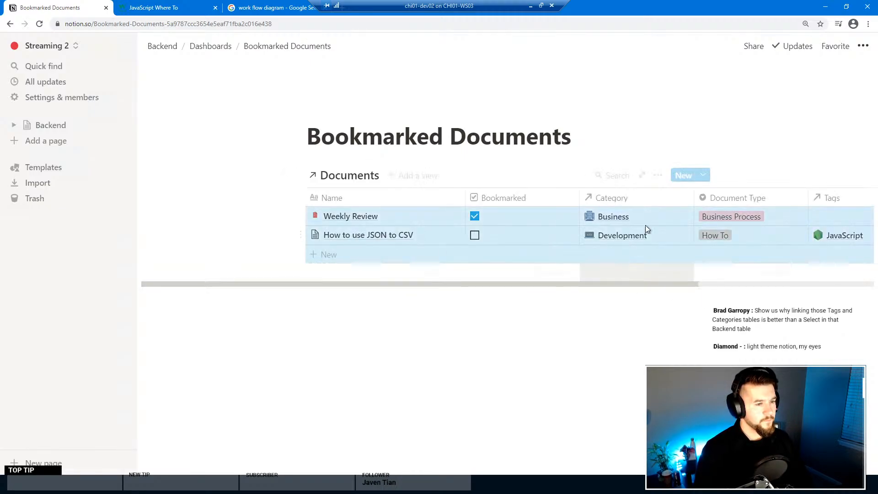
{"action": "left_click_drag", "start_coordinate": [494, 283], "coordinate": [577, 294]}
Step: Filter the linked Documents table to show only entries where Bookmarked is checked
{"action": "left_click", "coordinate": [657, 175]}
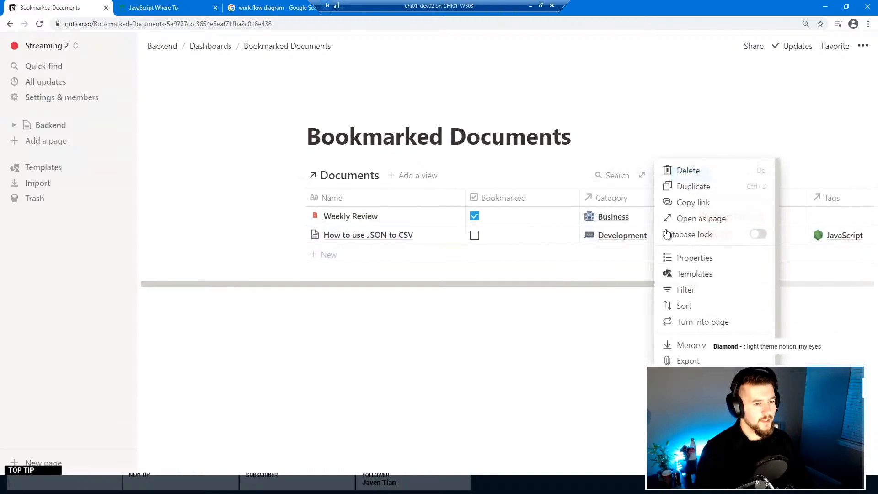
{"action": "left_click", "coordinate": [688, 290]}
{"action": "left_click", "coordinate": [463, 281]}
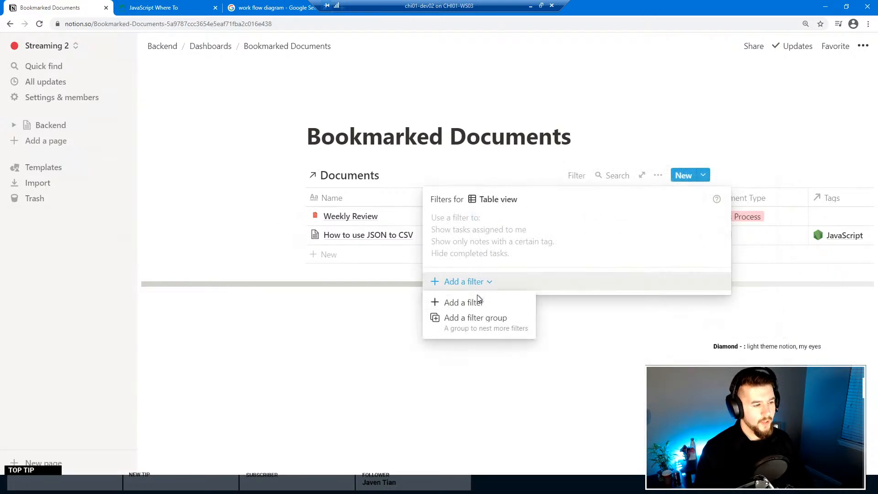
{"action": "left_click", "coordinate": [474, 302]}
{"action": "left_click", "coordinate": [585, 222]}
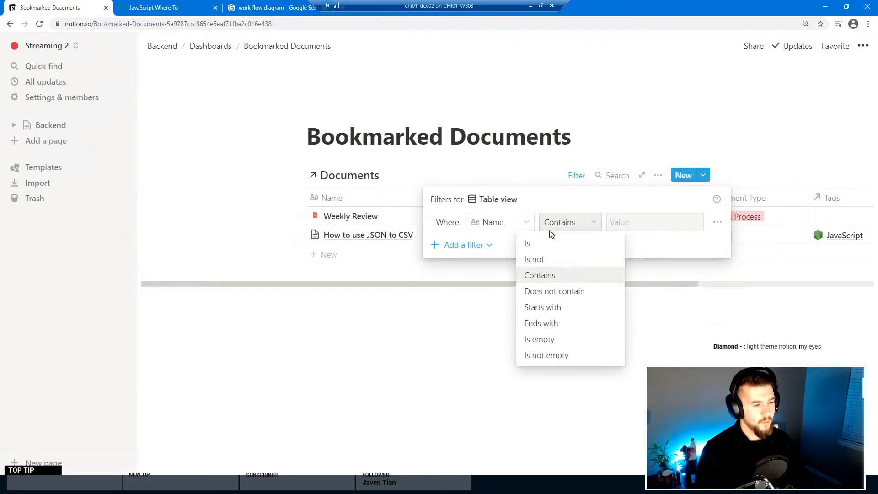
{"action": "left_click", "coordinate": [506, 229]}
{"action": "left_click", "coordinate": [505, 226]}
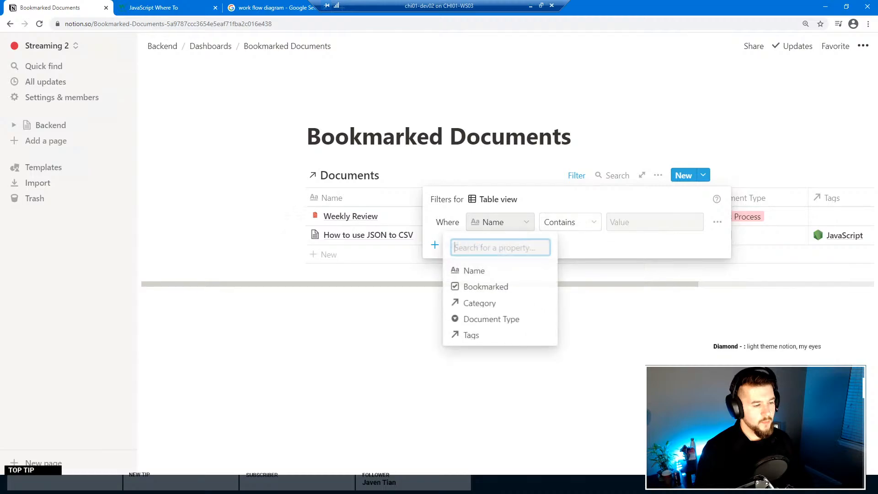
{"action": "left_click", "coordinate": [498, 287]}
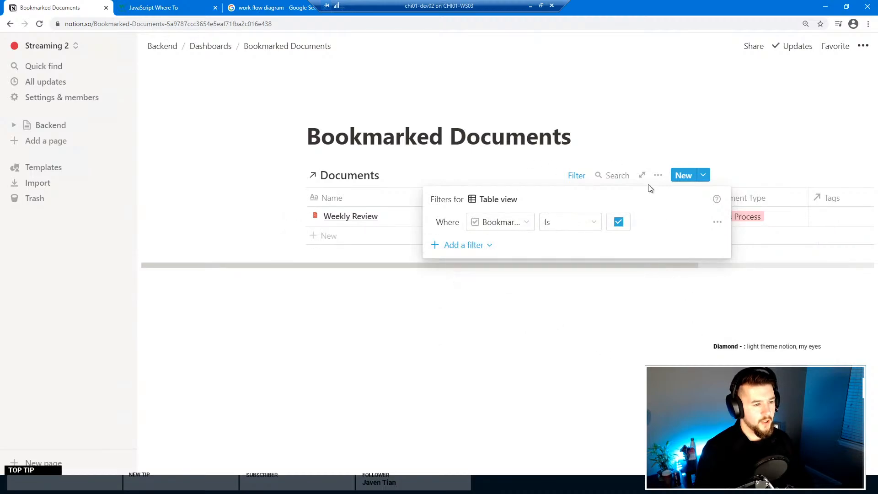
{"action": "left_click", "coordinate": [674, 298]}
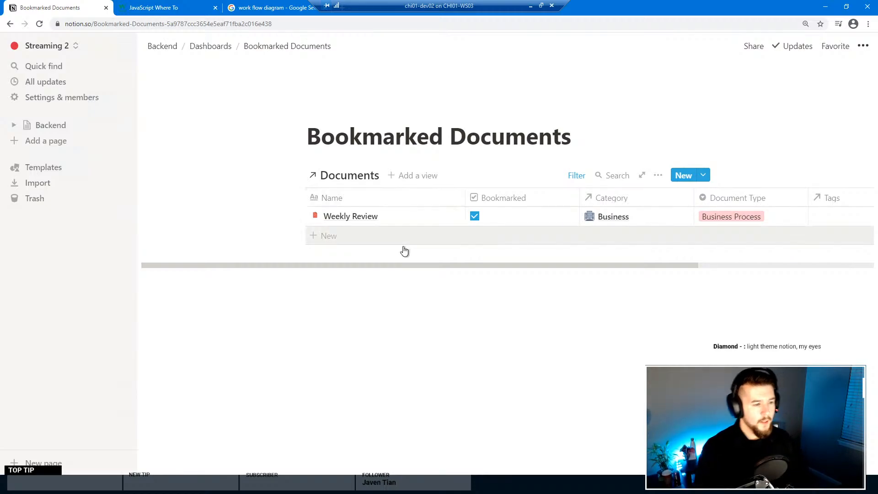
Step: Look across the filtered table's columns and hide its Bookmarked column
{"action": "scroll", "coordinate": [478, 259], "scroll_direction": "right", "scroll_amount": 3}
{"action": "scroll", "coordinate": [477, 254], "scroll_direction": "right", "scroll_amount": 2}
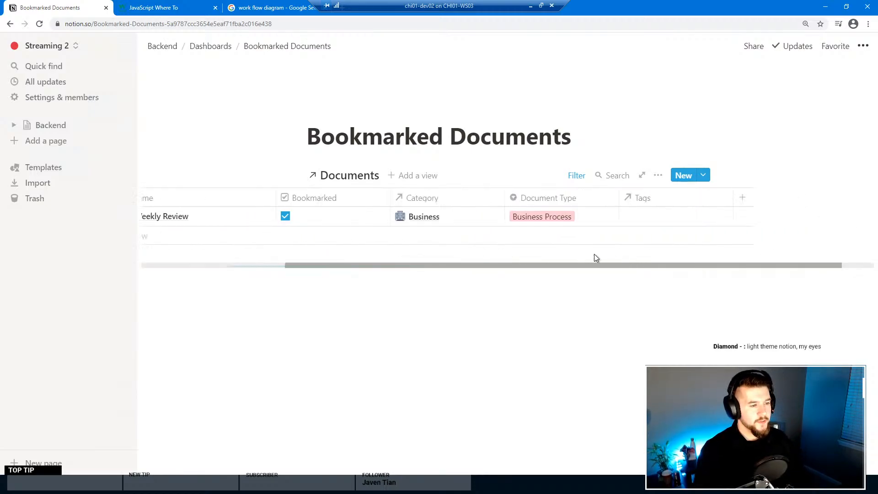
{"action": "scroll", "coordinate": [463, 237], "scroll_direction": "left", "scroll_amount": 5}
{"action": "scroll", "coordinate": [480, 242], "scroll_direction": "right", "scroll_amount": 3}
{"action": "scroll", "coordinate": [511, 247], "scroll_direction": "right", "scroll_amount": 2}
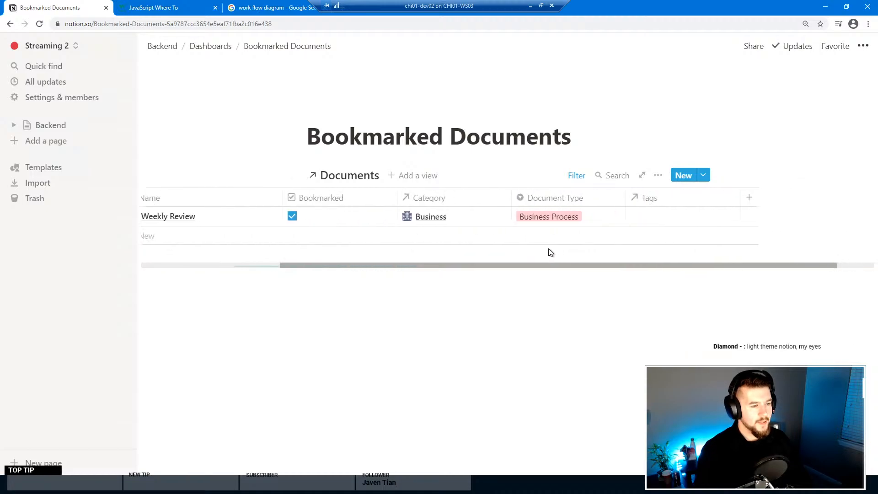
{"action": "scroll", "coordinate": [516, 241], "scroll_direction": "left", "scroll_amount": 4}
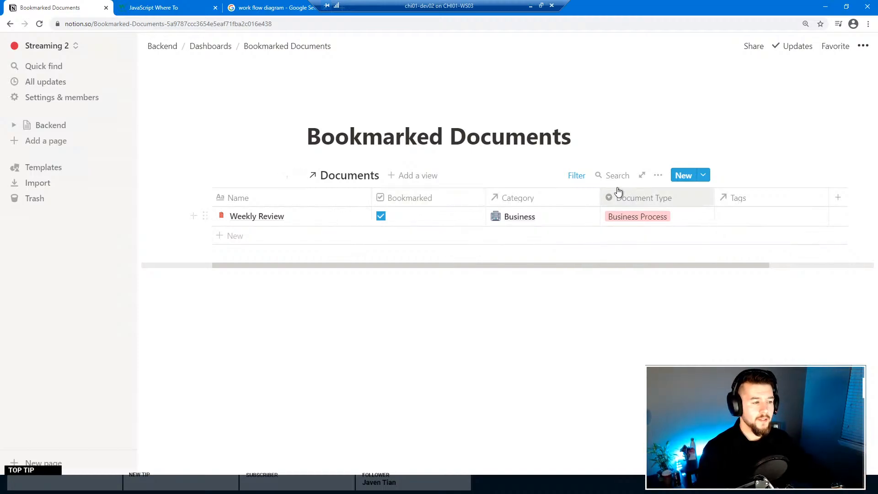
{"action": "left_click", "coordinate": [411, 197]}
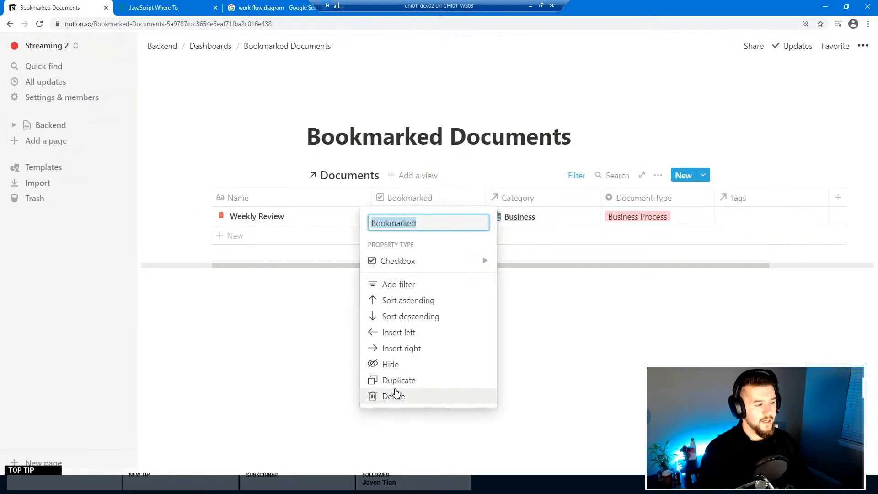
{"action": "left_click", "coordinate": [399, 372]}
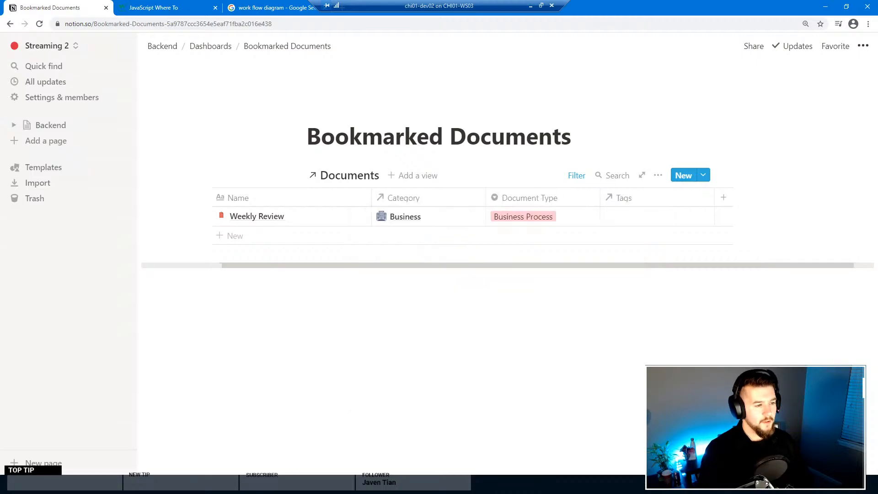
Step: Hide the Category, Document Type and Tags properties in the linked Documents table view
{"action": "left_click", "coordinate": [657, 175]}
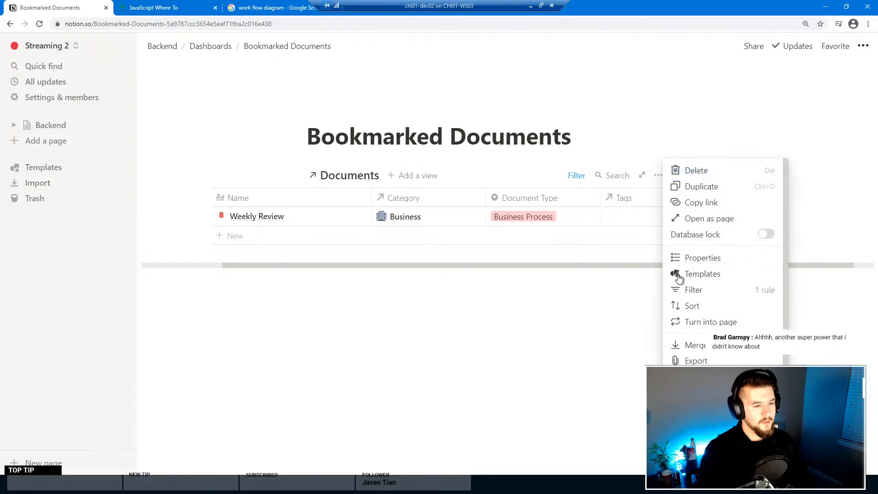
{"action": "left_click", "coordinate": [686, 260]}
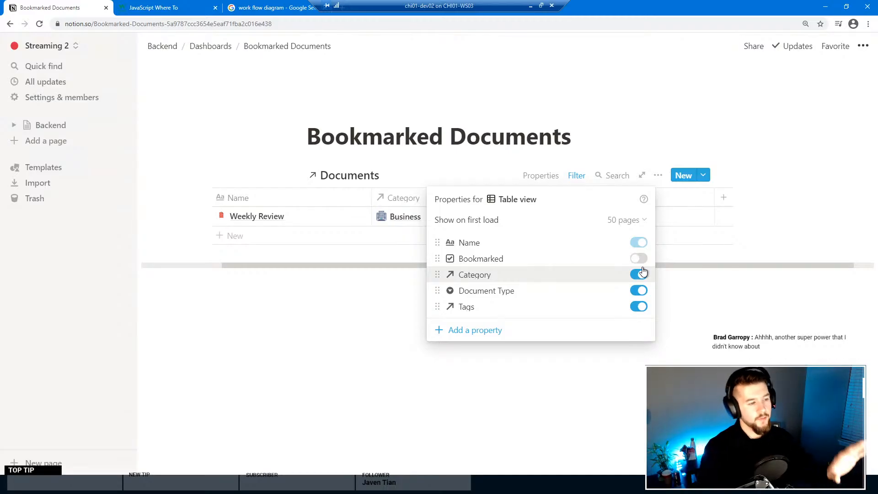
{"action": "left_click", "coordinate": [638, 274]}
{"action": "left_click", "coordinate": [639, 290]}
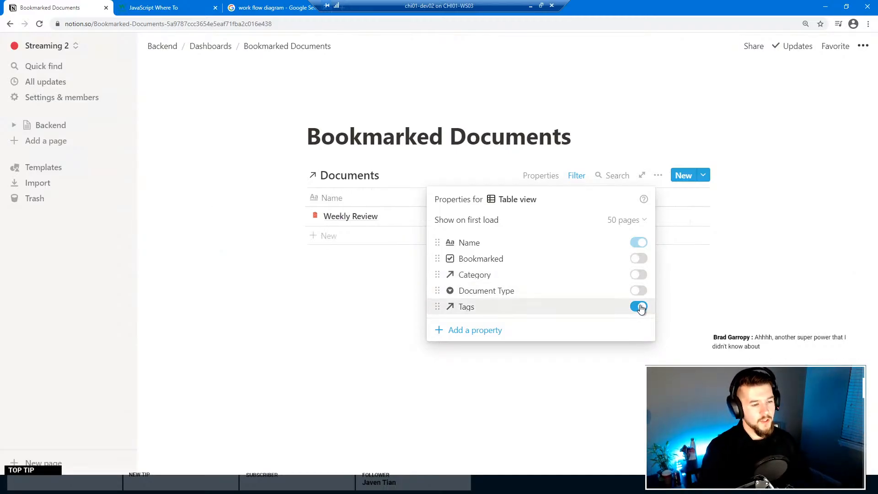
{"action": "left_click", "coordinate": [639, 306]}
{"action": "left_click", "coordinate": [443, 206]}
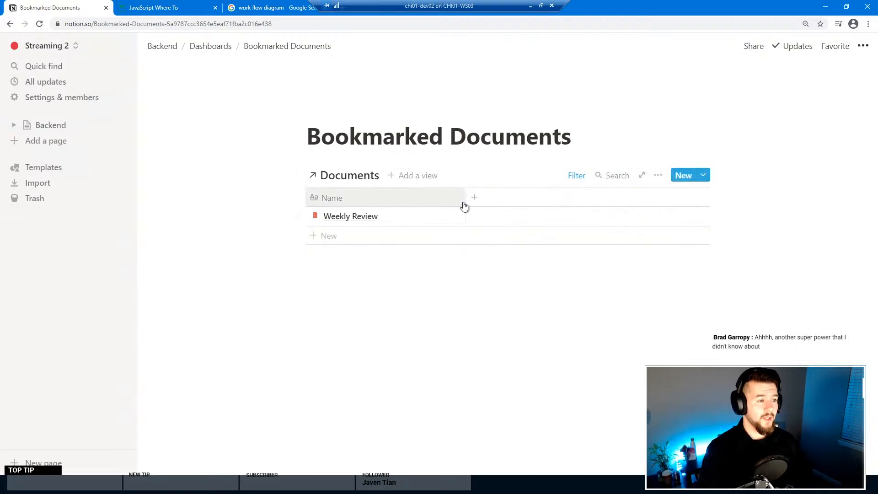
Step: Add an unnamed List view to the linked Documents database on the Bookmarked Documents page
{"action": "left_click", "coordinate": [408, 177]}
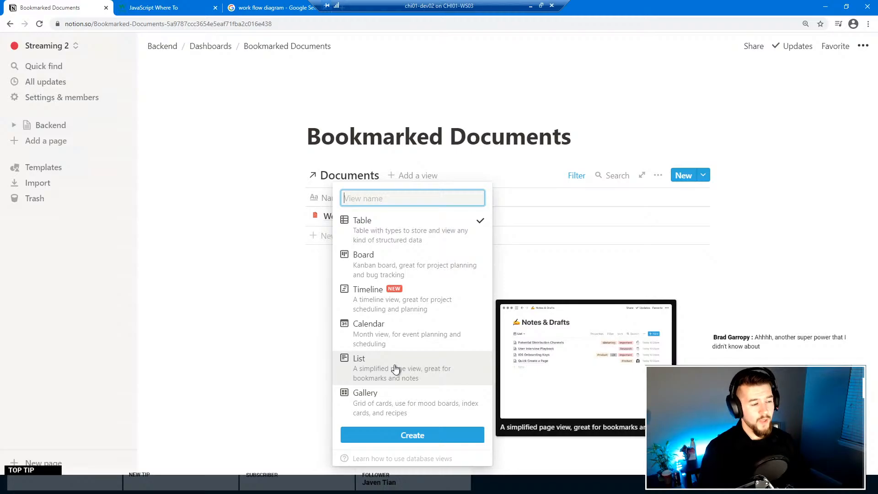
{"action": "left_click", "coordinate": [396, 369]}
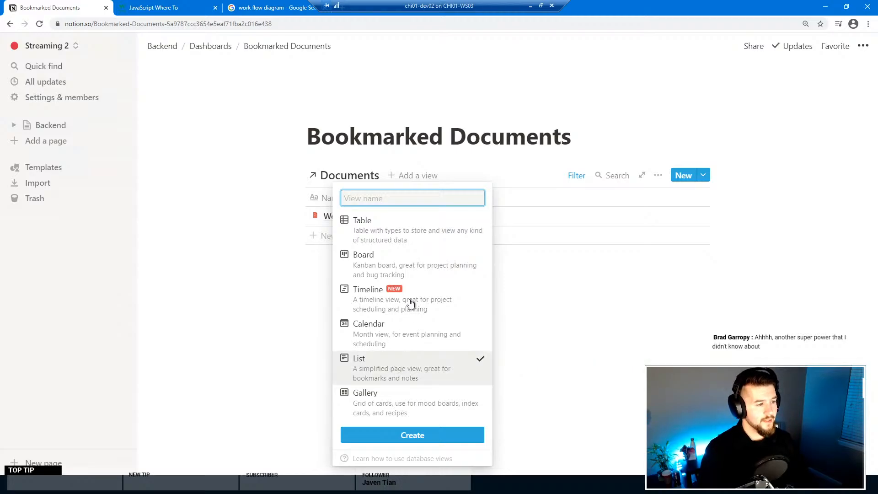
{"action": "left_click", "coordinate": [440, 434]}
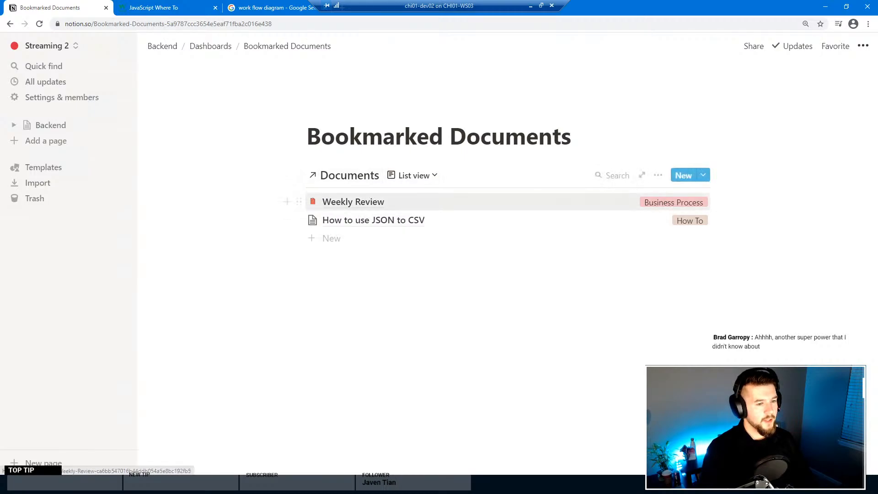
Step: Filter the Documents list view on the Bookmarked property so only bookmarked entries are shown
{"action": "left_click", "coordinate": [658, 175]}
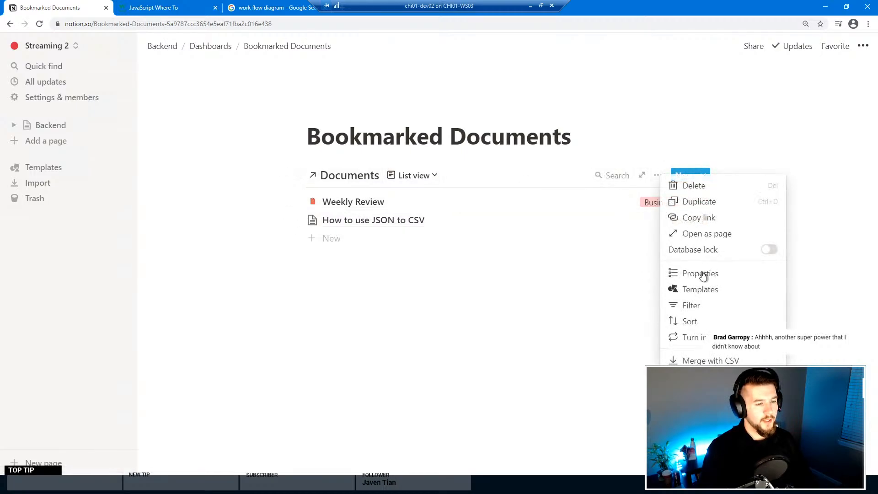
{"action": "left_click", "coordinate": [686, 306]}
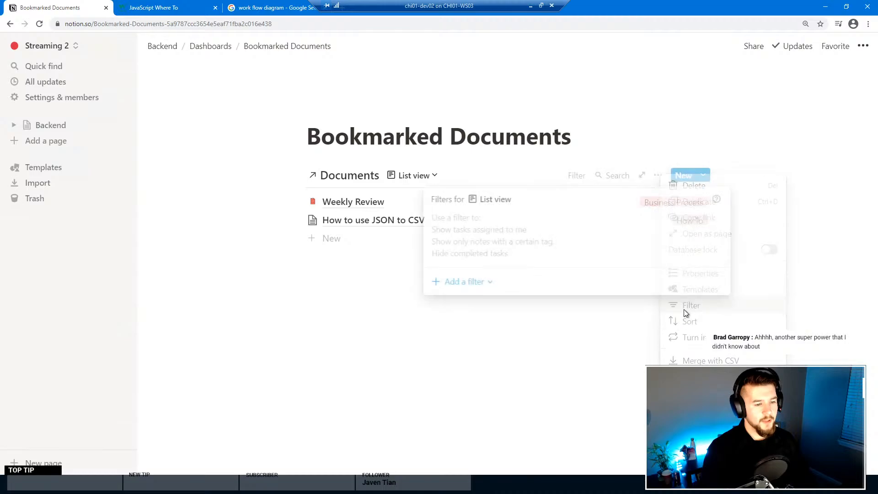
{"action": "left_click", "coordinate": [483, 283]}
{"action": "left_click", "coordinate": [476, 303]}
{"action": "left_click", "coordinate": [523, 225]}
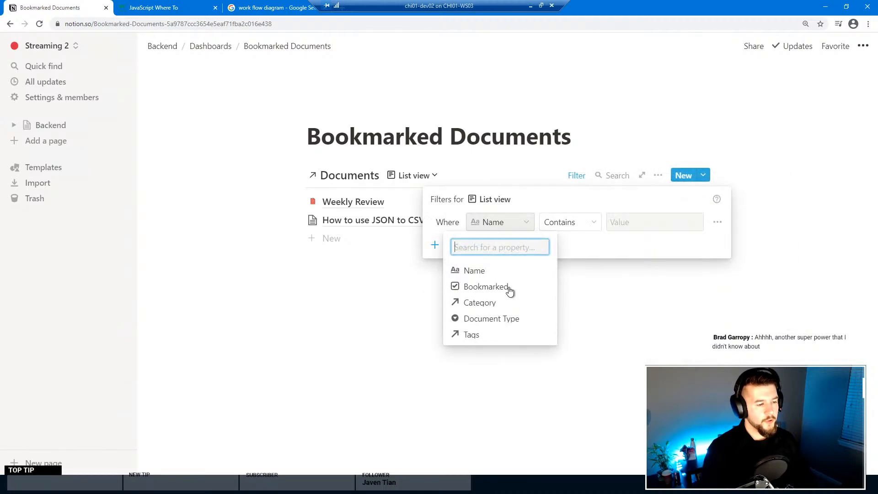
{"action": "left_click", "coordinate": [508, 290]}
{"action": "left_click", "coordinate": [616, 336]}
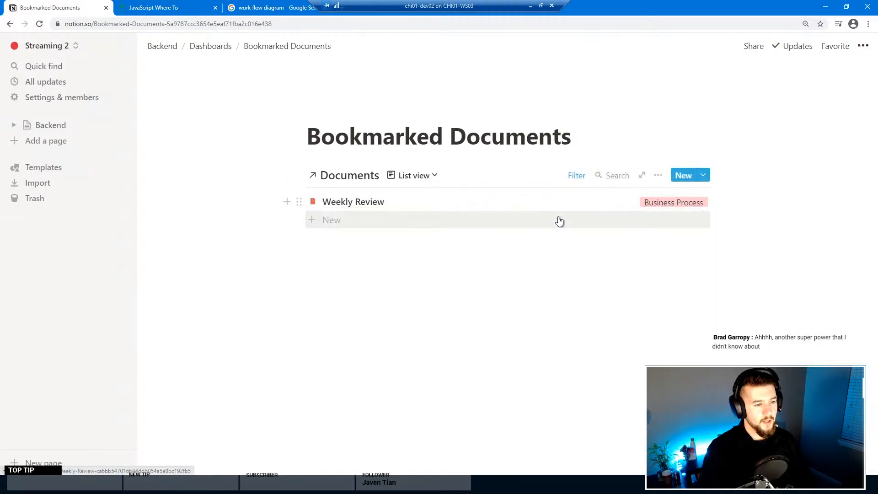
Step: Show the Category property in the Documents list view and place it ahead of Document Type
{"action": "left_click", "coordinate": [656, 177]}
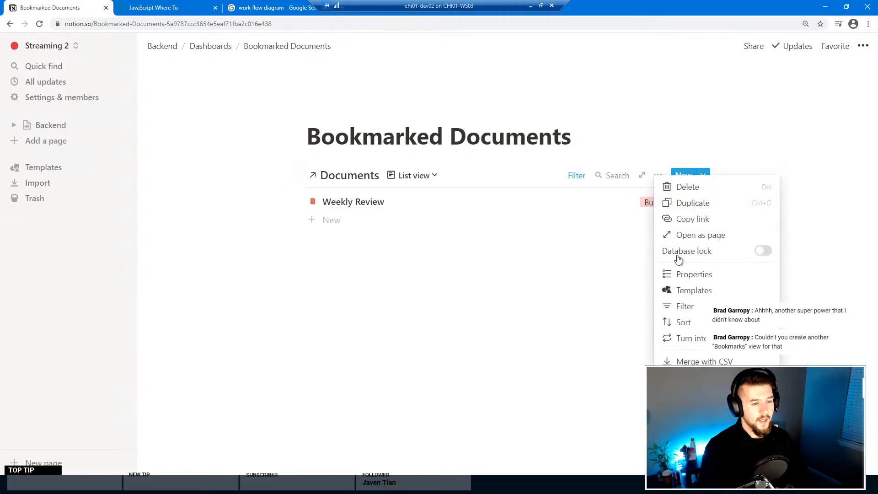
{"action": "left_click", "coordinate": [684, 277]}
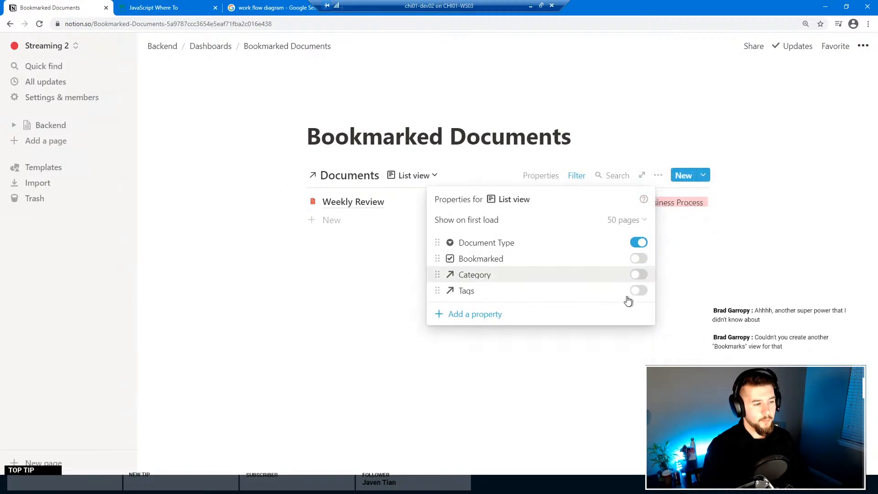
{"action": "left_click", "coordinate": [638, 275]}
{"action": "left_click", "coordinate": [692, 279]}
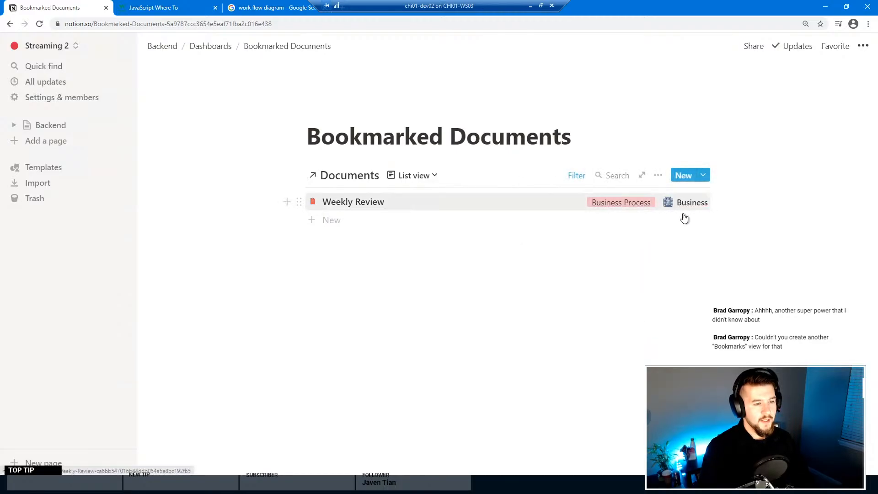
{"action": "left_click", "coordinate": [657, 175]}
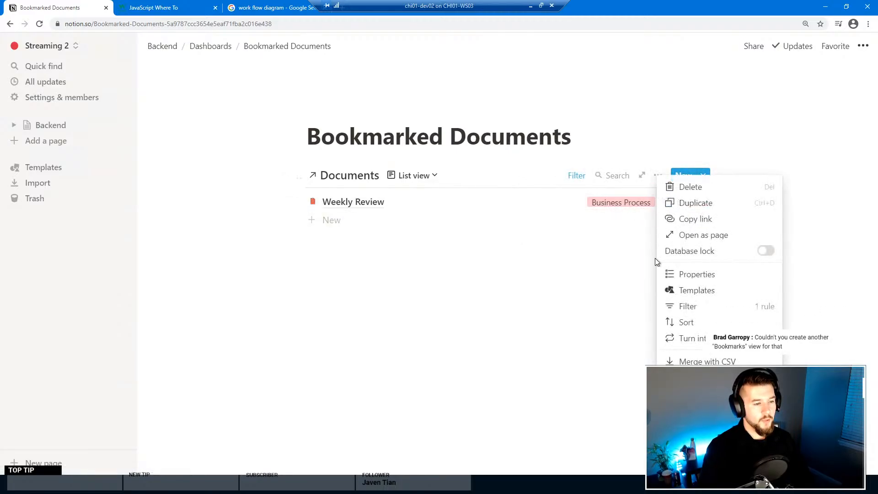
{"action": "left_click", "coordinate": [672, 274]}
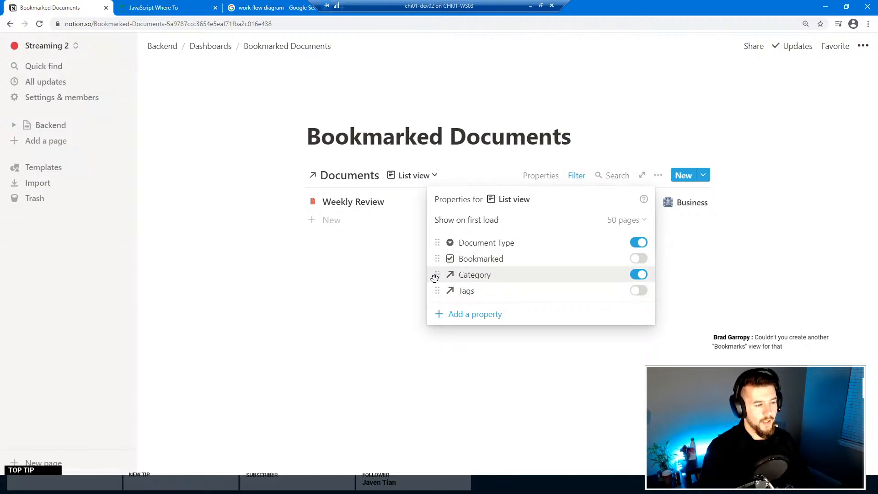
{"action": "left_click_drag", "start_coordinate": [434, 277], "coordinate": [433, 245]}
{"action": "key", "text": "Escape"}
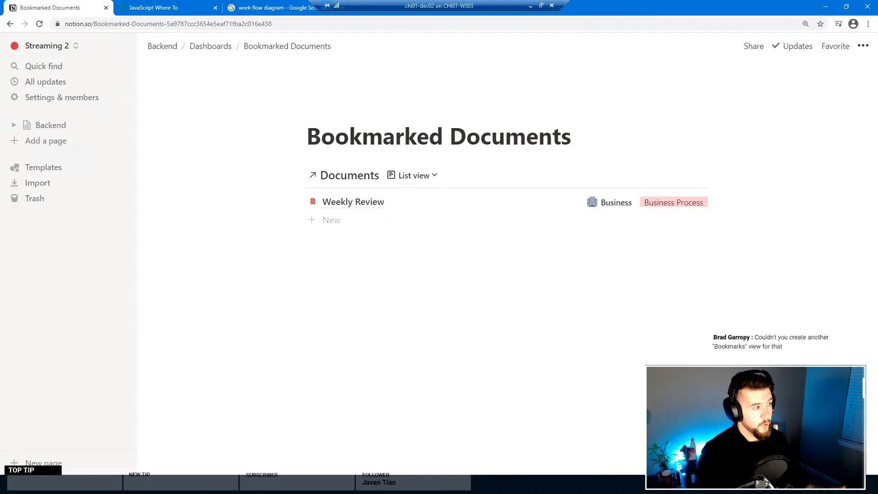
Step: Open the Tags database under Backend and hide its Related to Documents column
{"action": "left_click", "coordinate": [15, 126]}
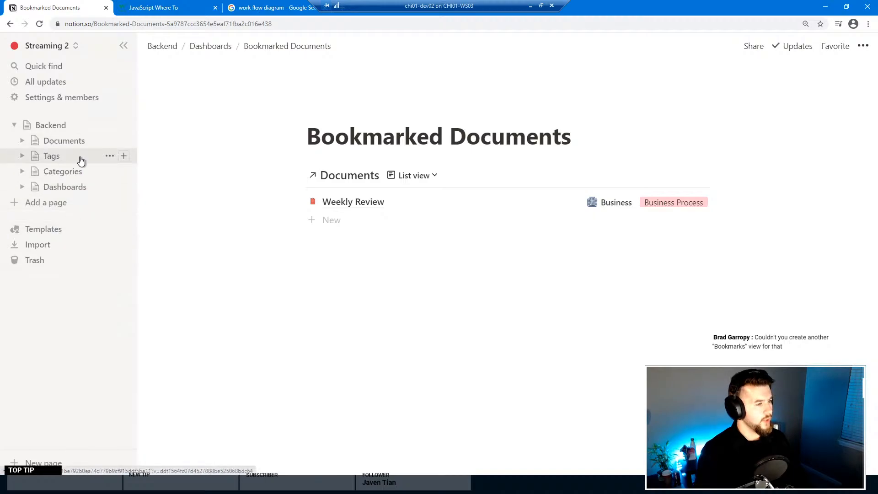
{"action": "left_click", "coordinate": [80, 159]}
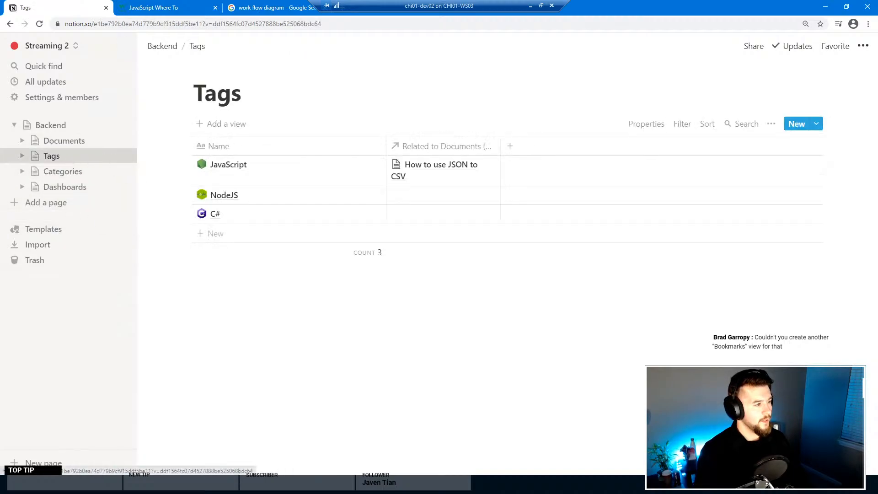
{"action": "left_click", "coordinate": [451, 152]}
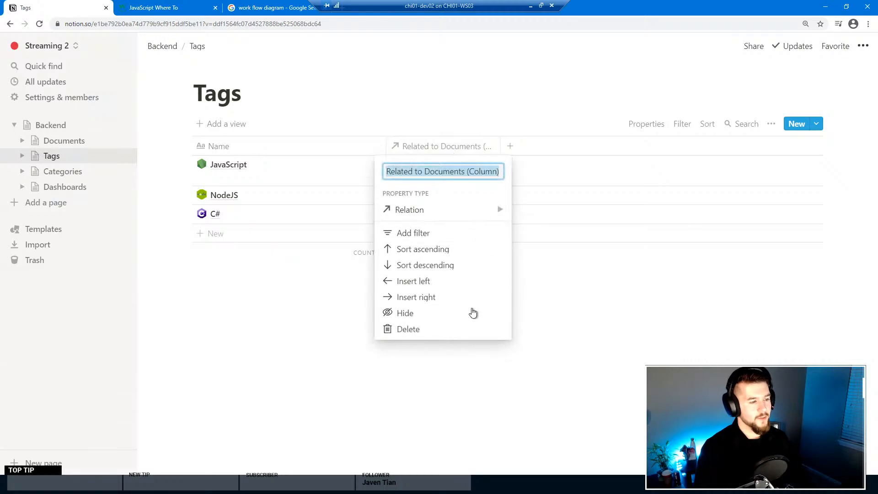
{"action": "left_click", "coordinate": [415, 312]}
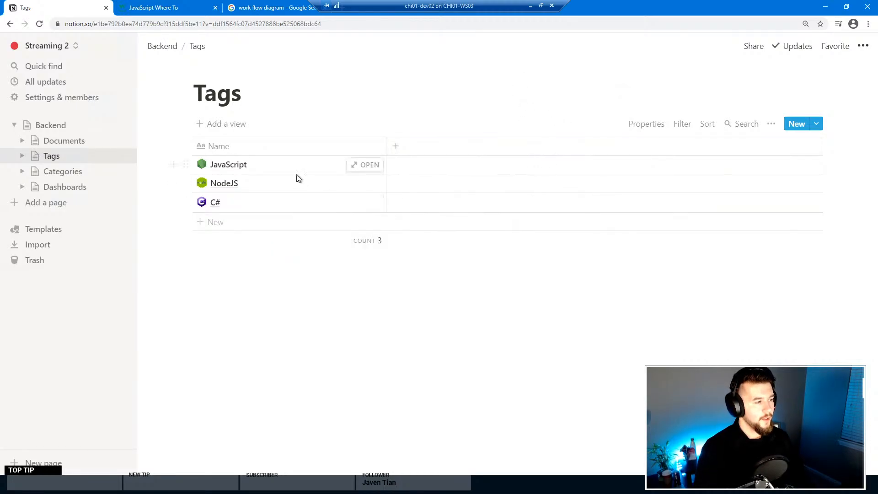
Step: Create a new template in the Tags database titled Default Tag Template
{"action": "left_click", "coordinate": [816, 124]}
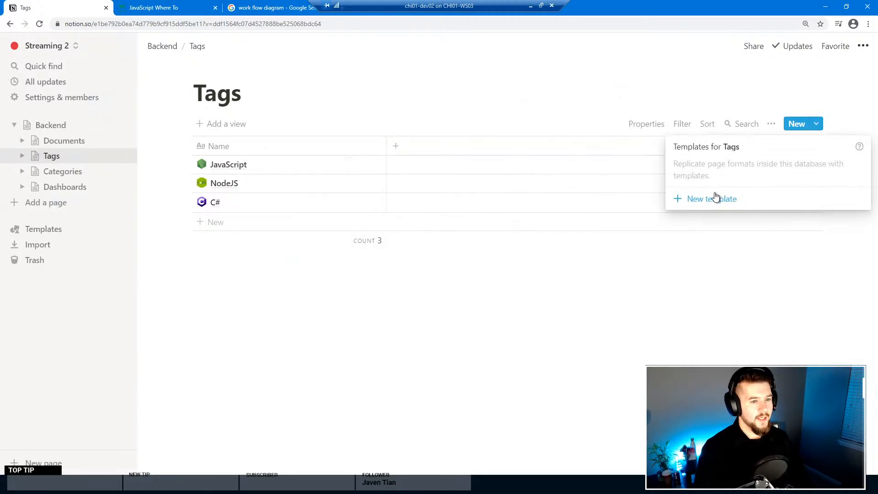
{"action": "left_click", "coordinate": [690, 199]}
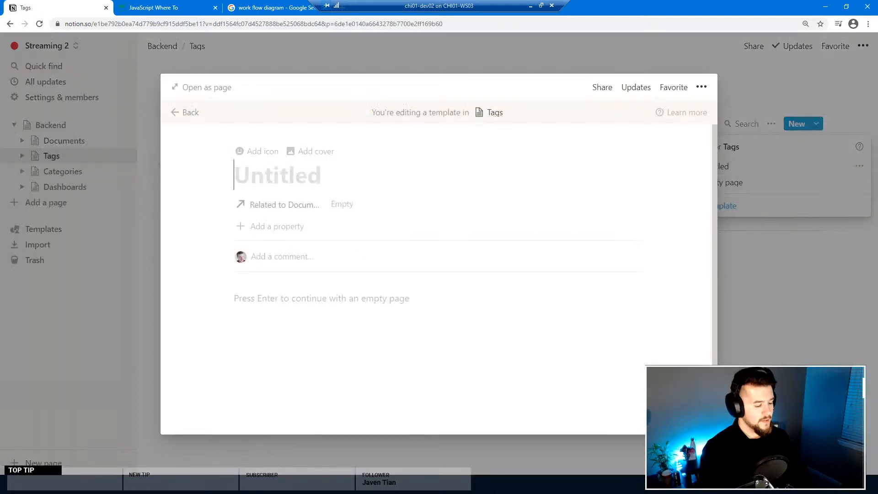
{"action": "type", "text": "Defau"}
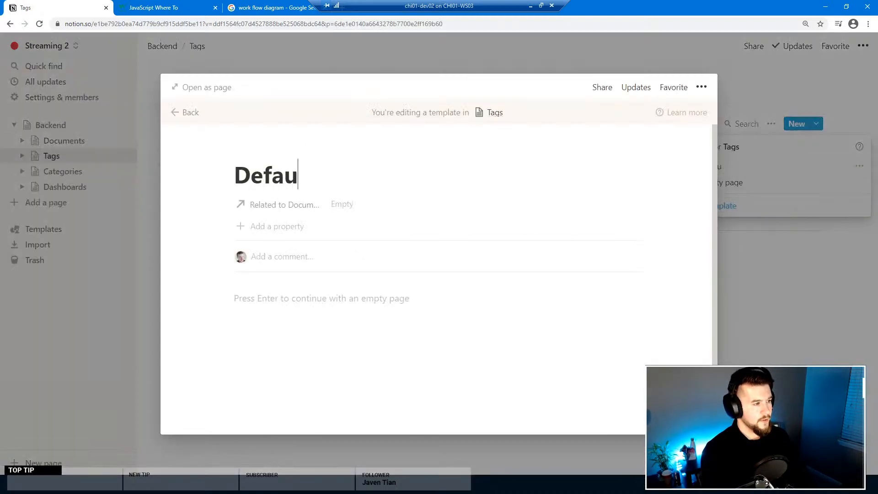
{"action": "type", "text": "lt Tag Template"}
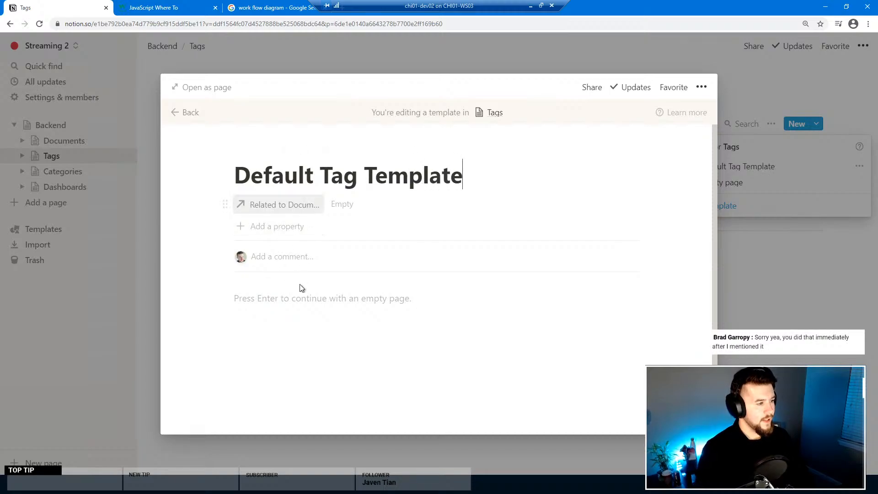
Step: Insert a linked database of Documents into the body of the Default Tag Template
{"action": "key", "text": "Return"}
{"action": "type", "text": "/"}
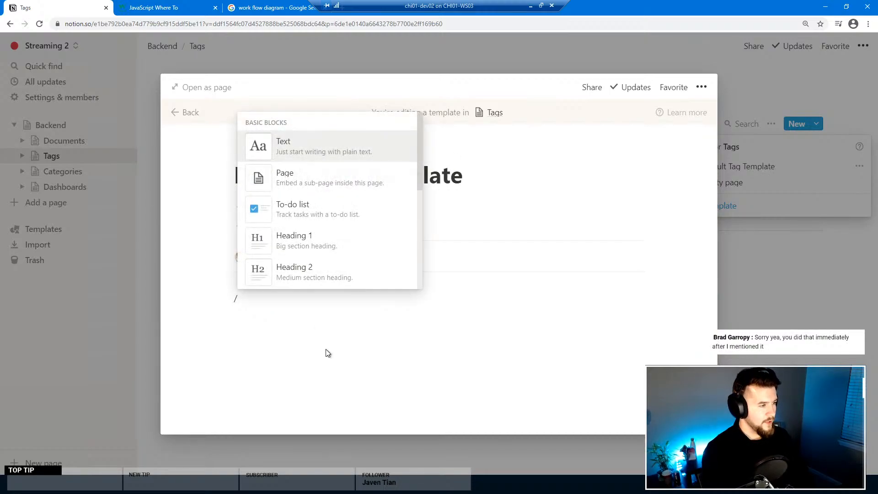
{"action": "type", "text": "tab"}
{"action": "key", "text": "BackSpace"}
{"action": "key", "text": "BackSpace"}
{"action": "key", "text": "BackSpace"}
{"action": "type", "text": "da"}
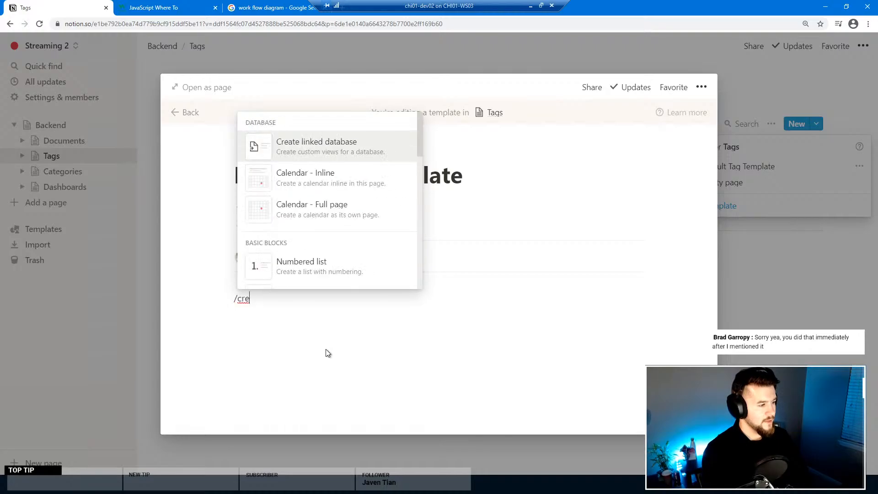
{"action": "key", "text": "BackSpace"}
{"action": "key", "text": "BackSpace"}
{"action": "key", "text": "BackSpace"}
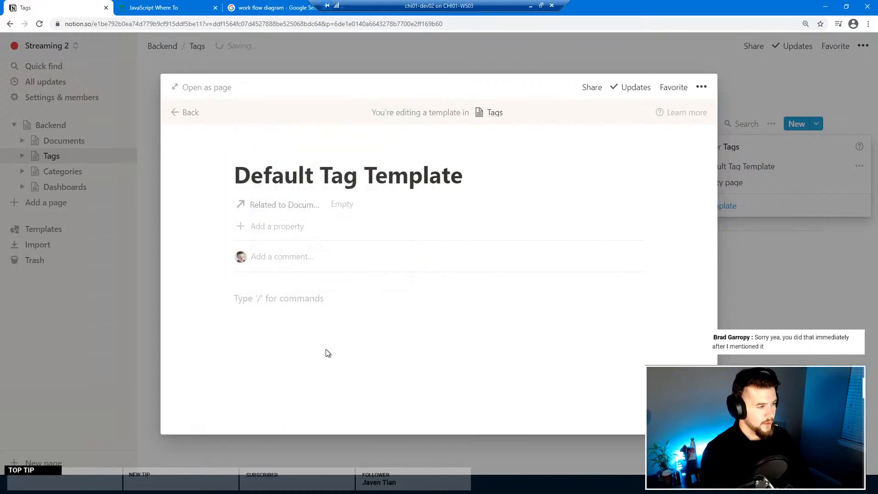
{"action": "type", "text": "/create"}
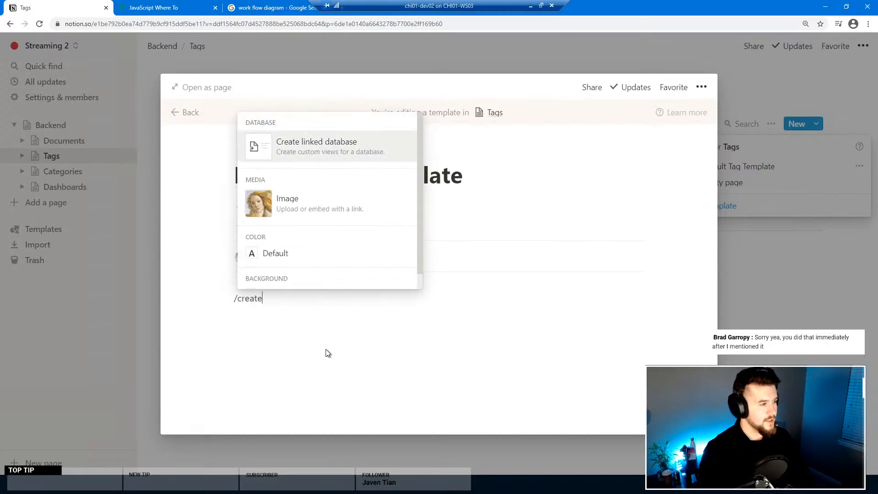
{"action": "left_click", "coordinate": [337, 142]}
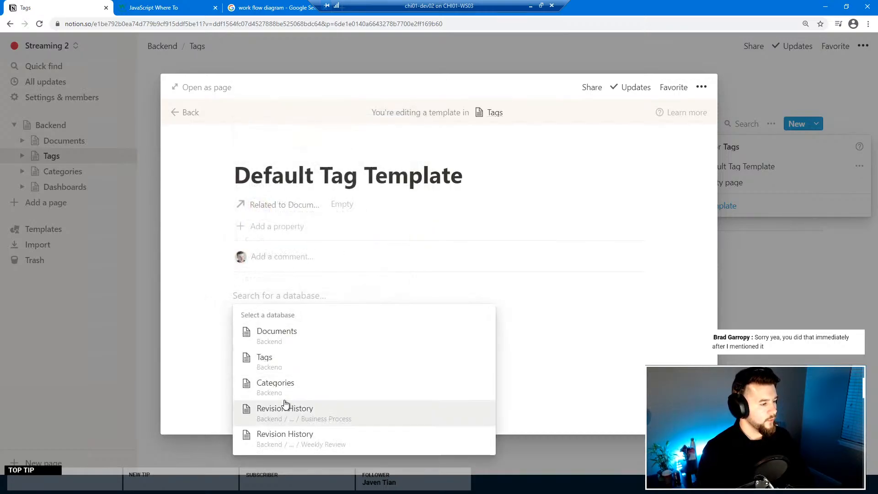
{"action": "left_click", "coordinate": [293, 340]}
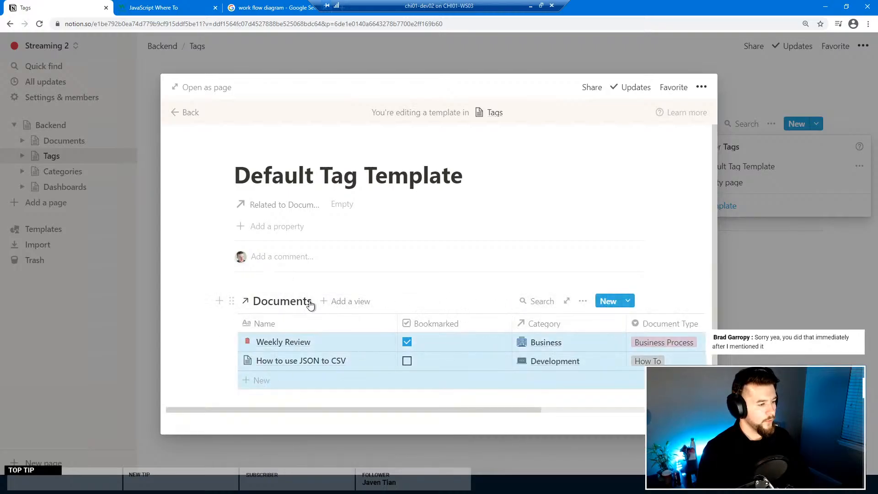
Step: Filter the template's linked Documents table to entries whose Tags contain Default Tag Template, and return to the Tags database
{"action": "left_click", "coordinate": [581, 302]}
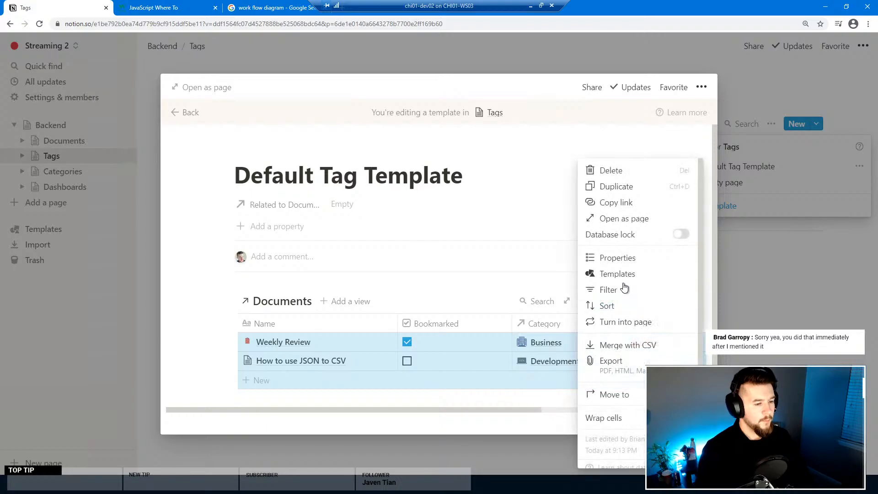
{"action": "left_click", "coordinate": [613, 289]}
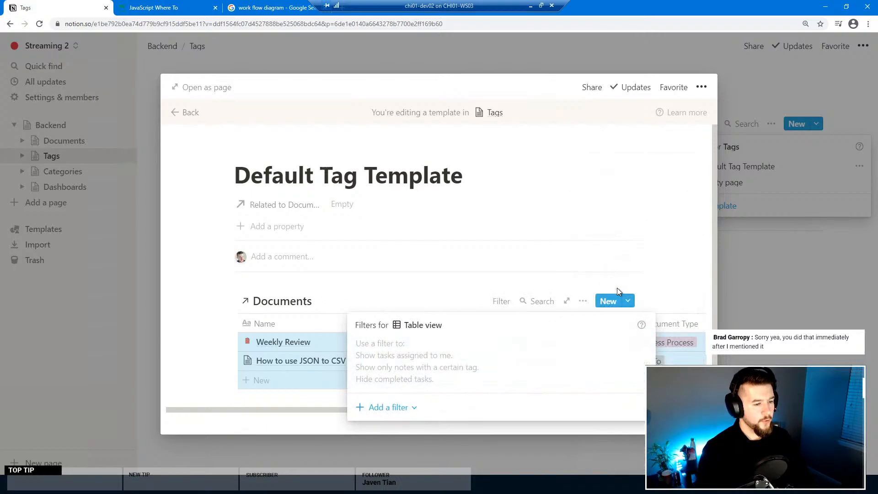
{"action": "left_click", "coordinate": [399, 408]}
{"action": "left_click", "coordinate": [418, 428]}
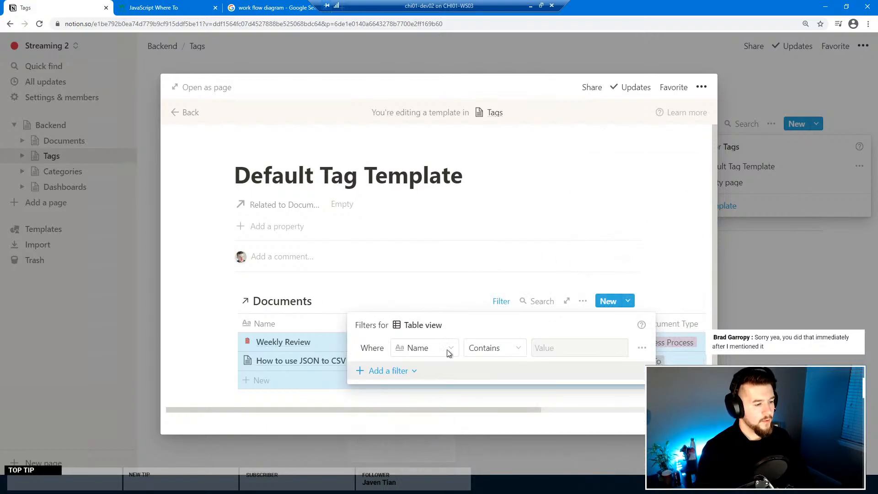
{"action": "left_click", "coordinate": [446, 351]}
{"action": "left_click", "coordinate": [398, 328]}
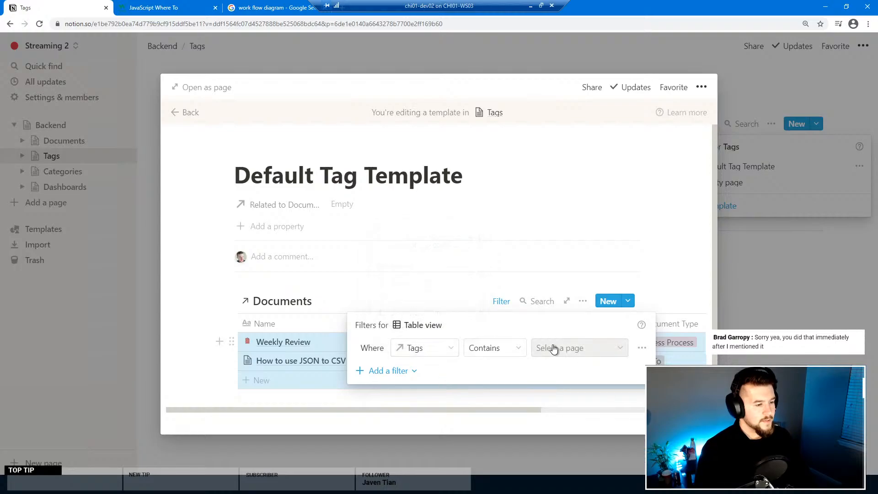
{"action": "left_click", "coordinate": [554, 348]}
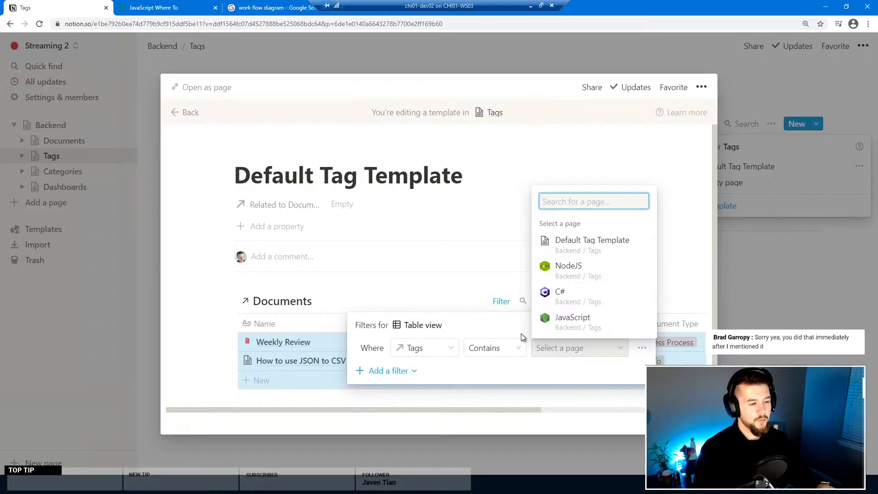
{"action": "left_click", "coordinate": [578, 253]}
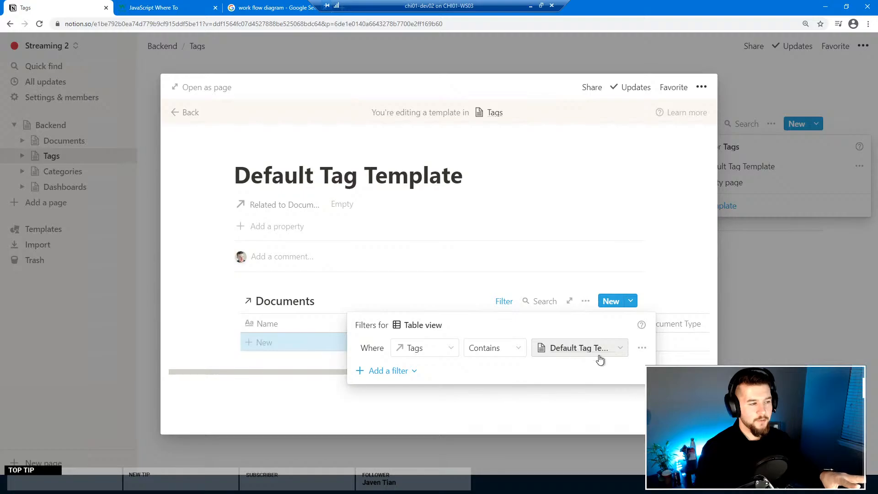
{"action": "left_click", "coordinate": [564, 410]}
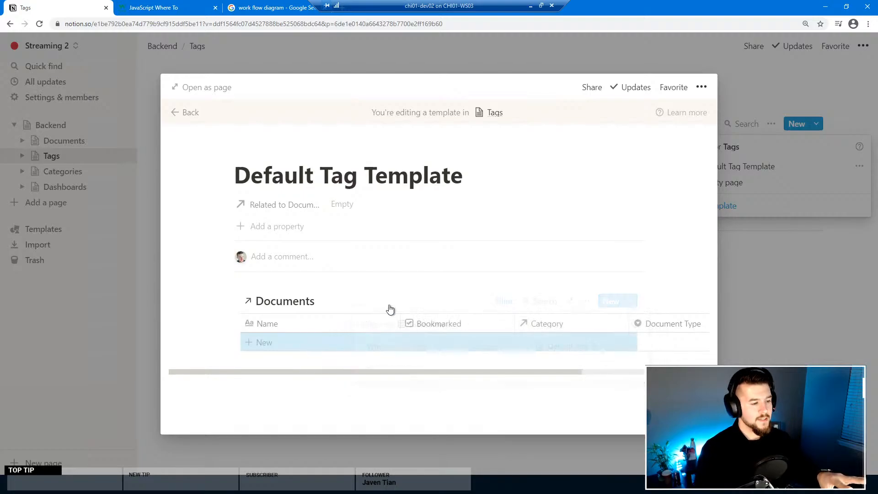
{"action": "left_click", "coordinate": [190, 111]}
{"action": "left_click", "coordinate": [715, 319]}
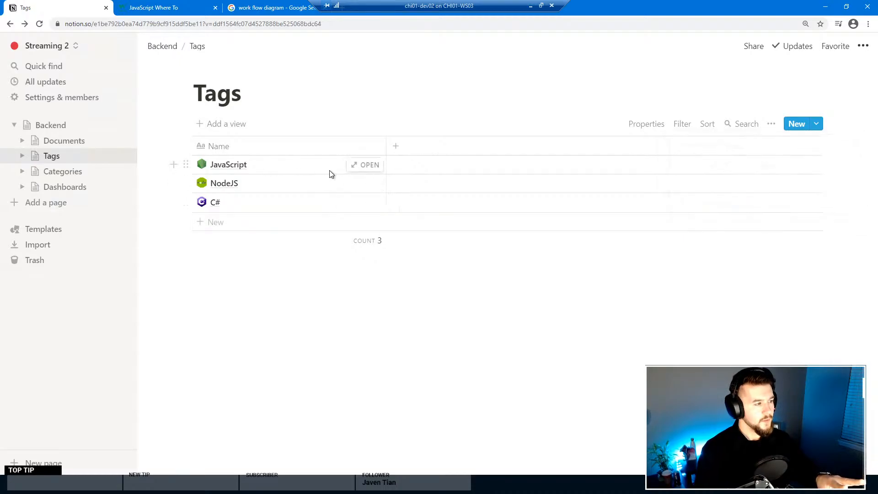
Step: Open the JavaScript tag's page and apply the Default Tag Template to it
{"action": "left_click", "coordinate": [369, 165]}
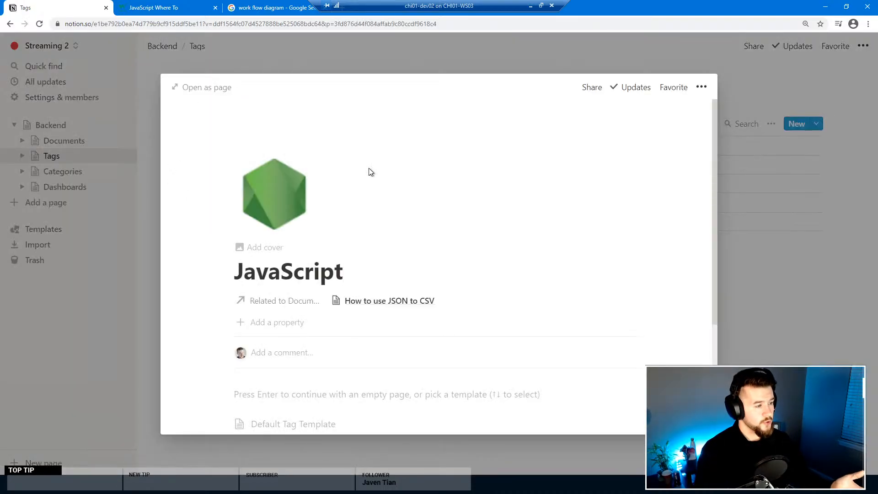
{"action": "scroll", "coordinate": [447, 337], "scroll_direction": "down", "scroll_amount": 3}
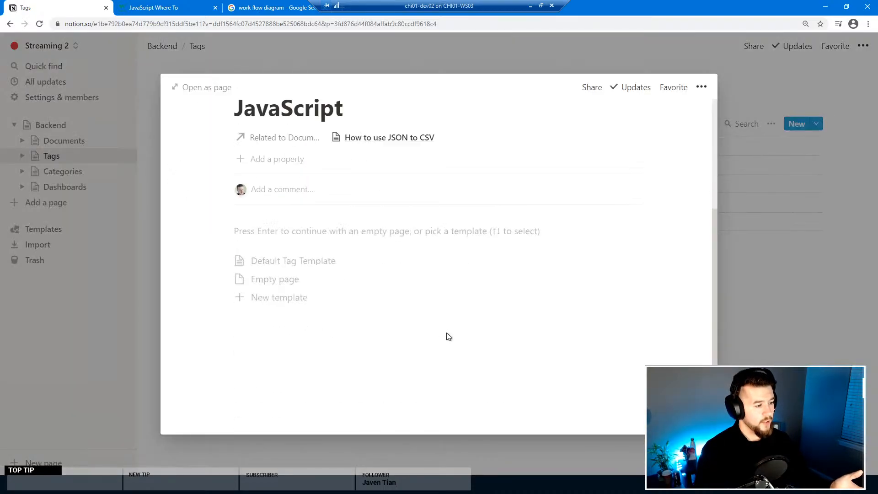
{"action": "left_click", "coordinate": [280, 265]}
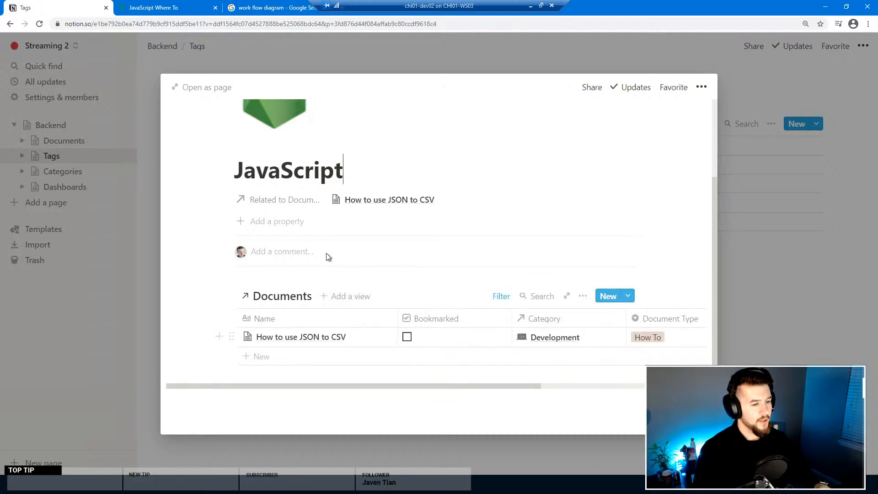
Step: Check the filter on the JavaScript page's linked Documents table against the page title, and close the page
{"action": "left_click", "coordinate": [280, 170]}
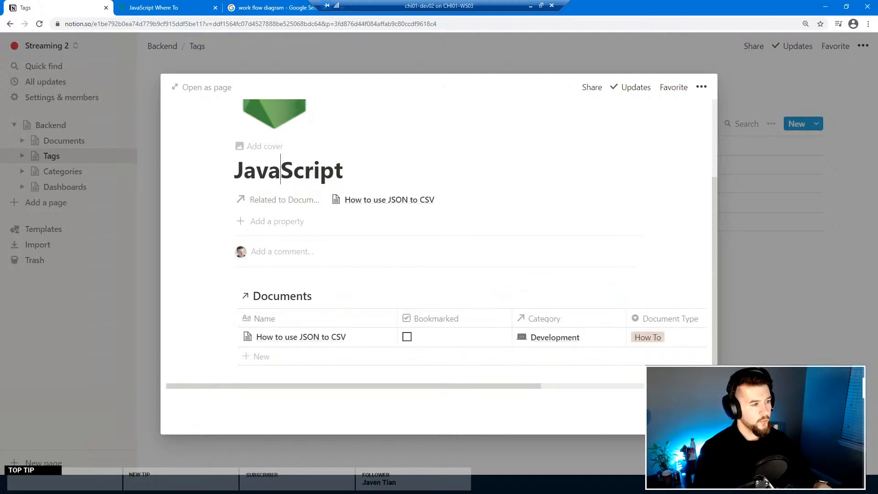
{"action": "key", "text": "ctrl+a"}
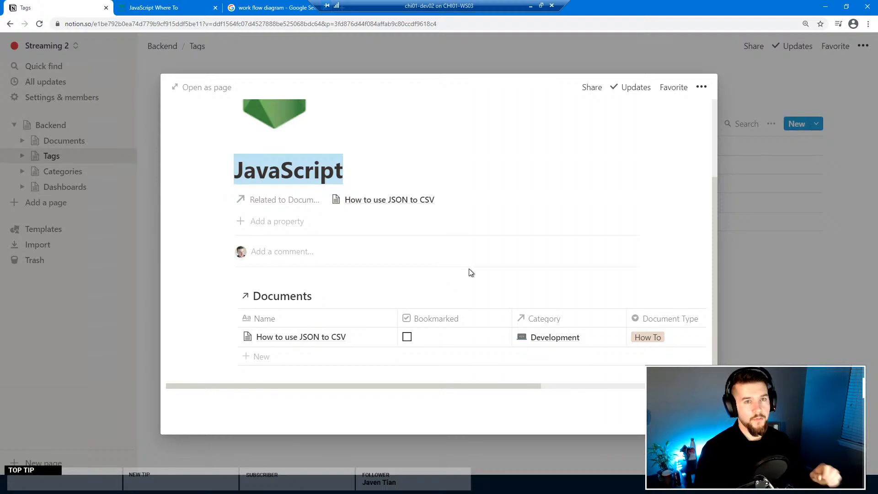
{"action": "left_click", "coordinate": [500, 297]}
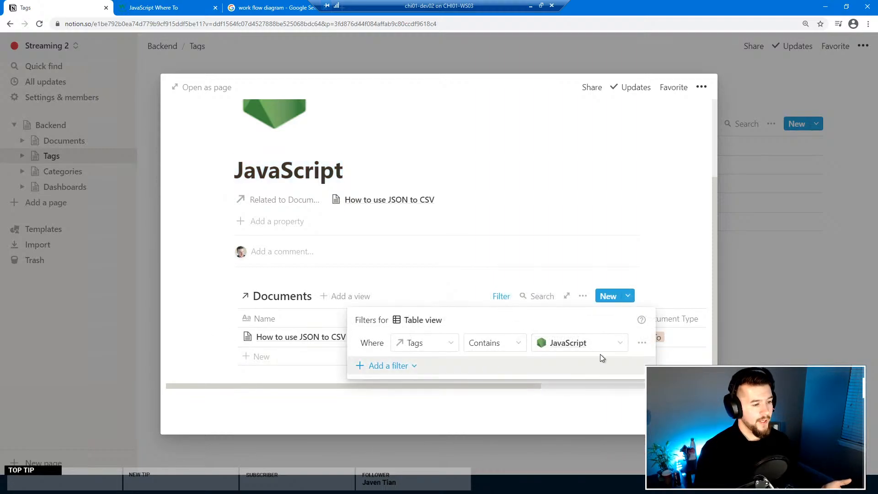
{"action": "left_click", "coordinate": [553, 420]}
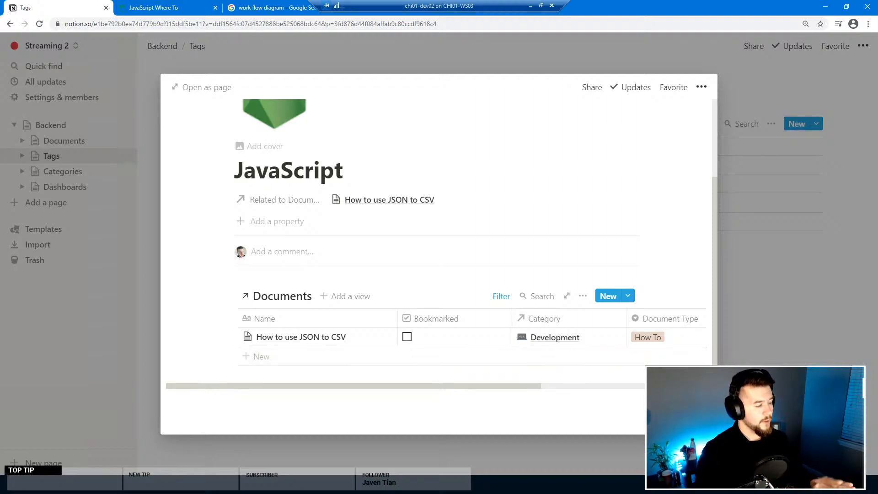
{"action": "left_click", "coordinate": [748, 294]}
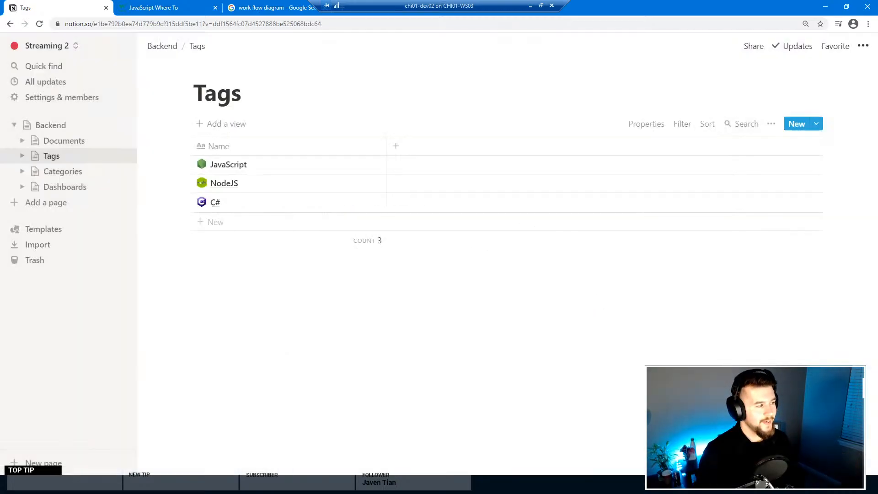
Step: Leave the Tags database and open the Backend page
{"action": "left_click", "coordinate": [71, 187]}
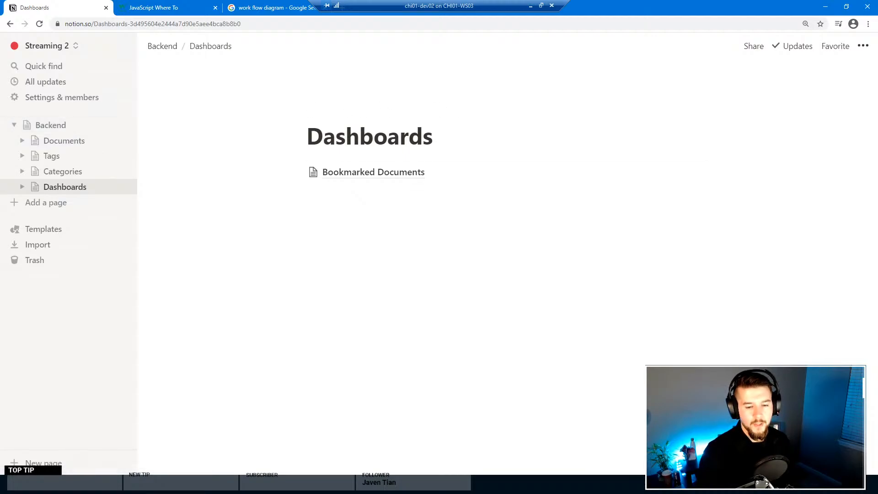
{"action": "key", "text": "alt+Tab"}
{"action": "key", "text": "alt+Tab"}
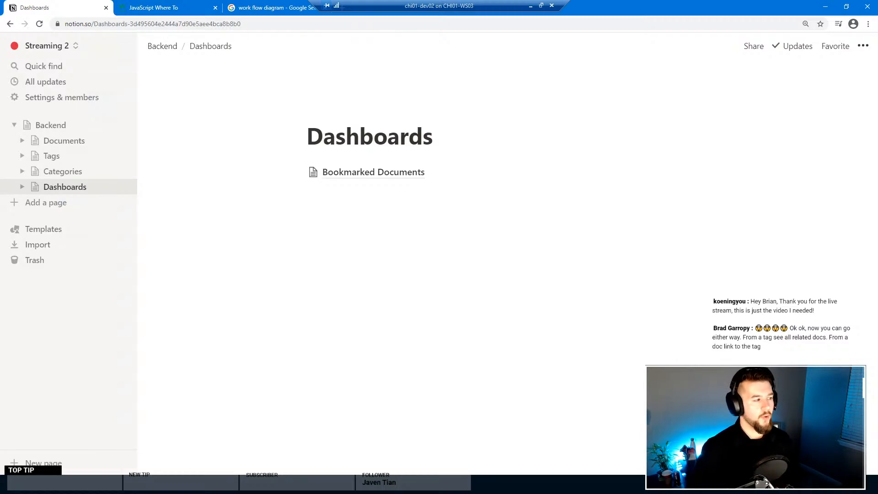
{"action": "left_click", "coordinate": [54, 128]}
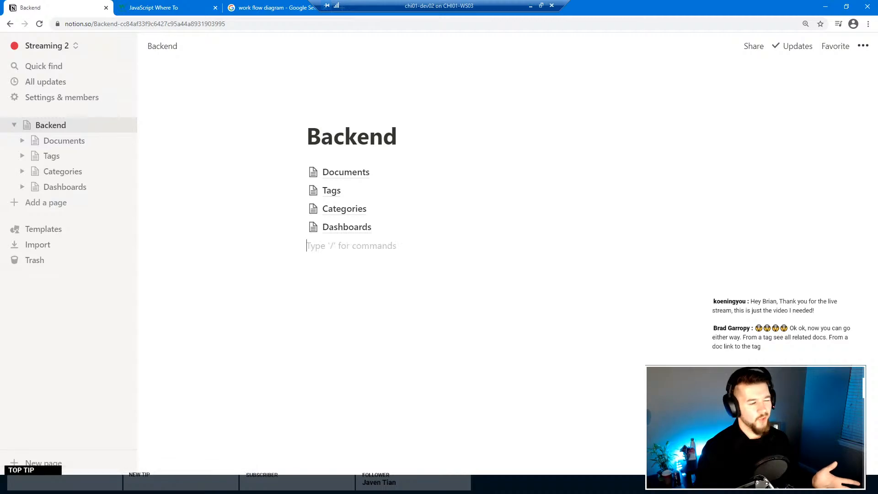
{"action": "type", "text": "/"}
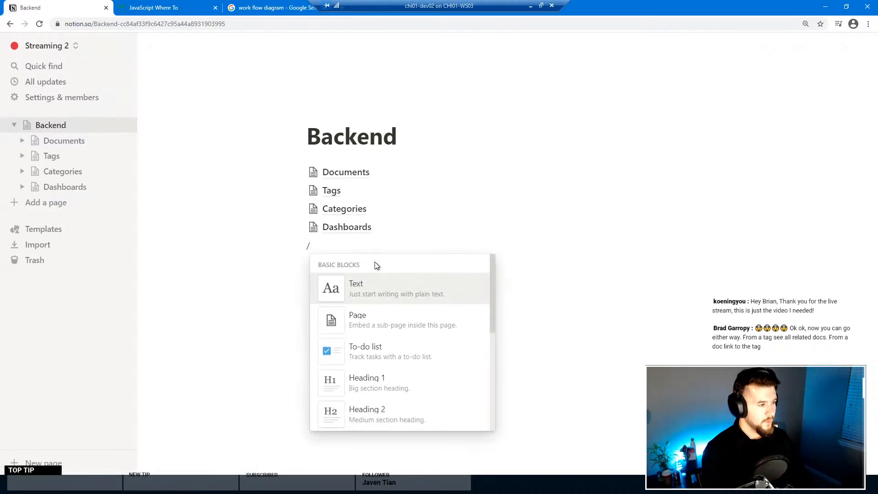
{"action": "type", "text": "Content"}
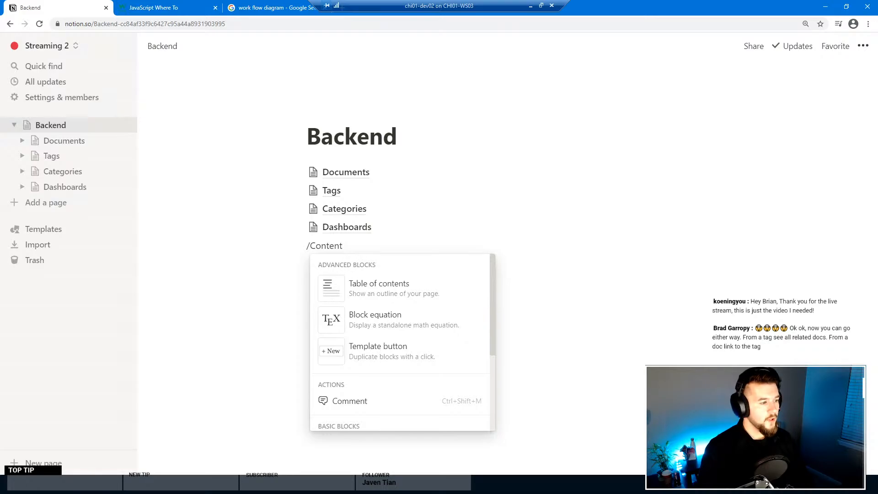
{"action": "key", "text": "Escape"}
{"action": "key", "text": "BackSpace"}
{"action": "key", "text": "BackSpace"}
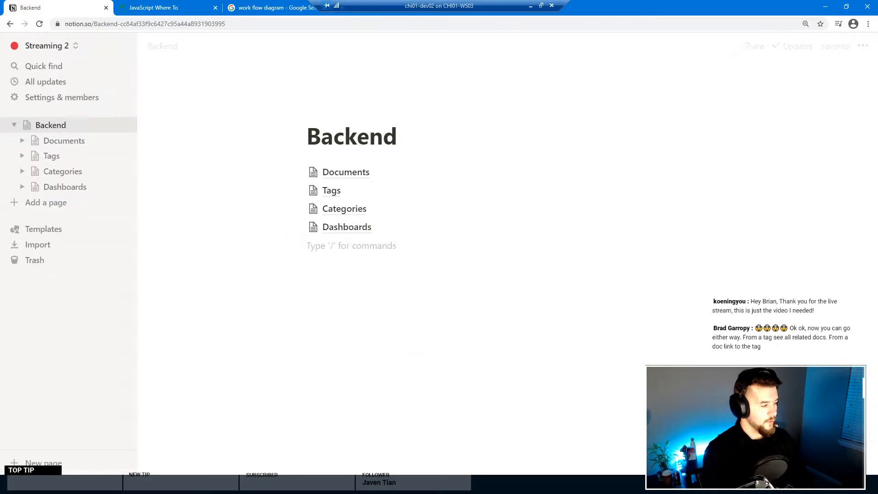
{"action": "type", "text": "/cont"}
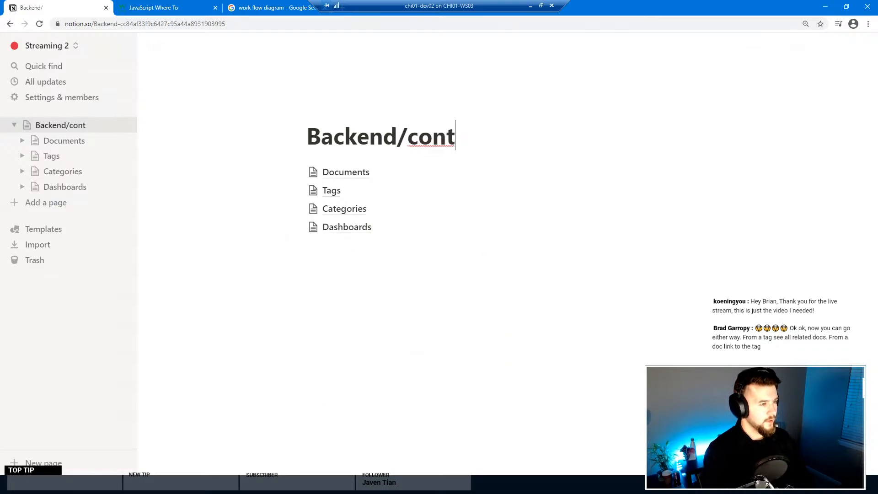
{"action": "key", "text": "BackSpace"}
{"action": "key", "text": "BackSpace"}
{"action": "key", "text": "BackSpace"}
{"action": "key", "text": "BackSpace"}
{"action": "key", "text": "BackSpace"}
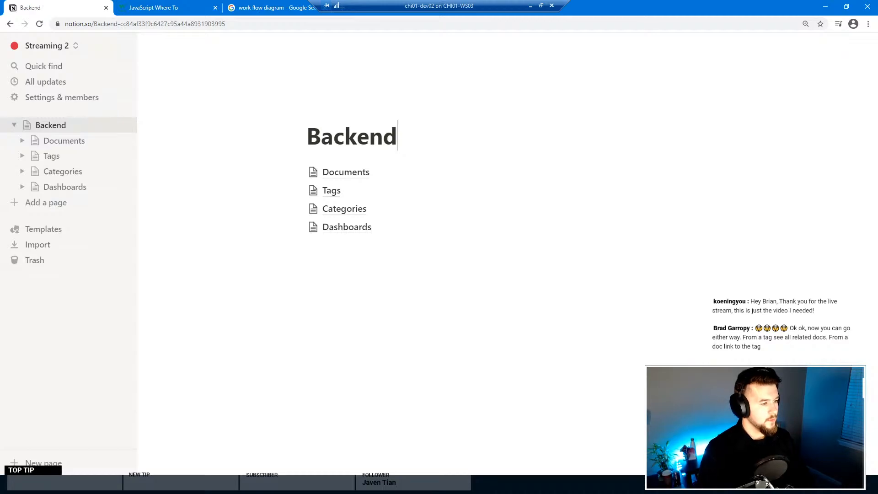
Step: Create a full-page table under the Backend page and title it Content Item
{"action": "left_click", "coordinate": [351, 246]}
{"action": "type", "text": "/"}
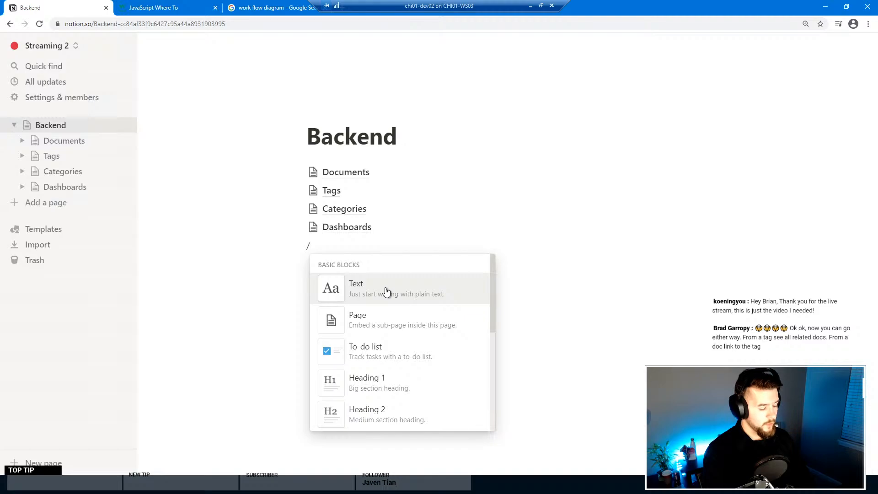
{"action": "type", "text": "d"}
{"action": "key", "text": "BackSpace"}
{"action": "type", "text": "table"}
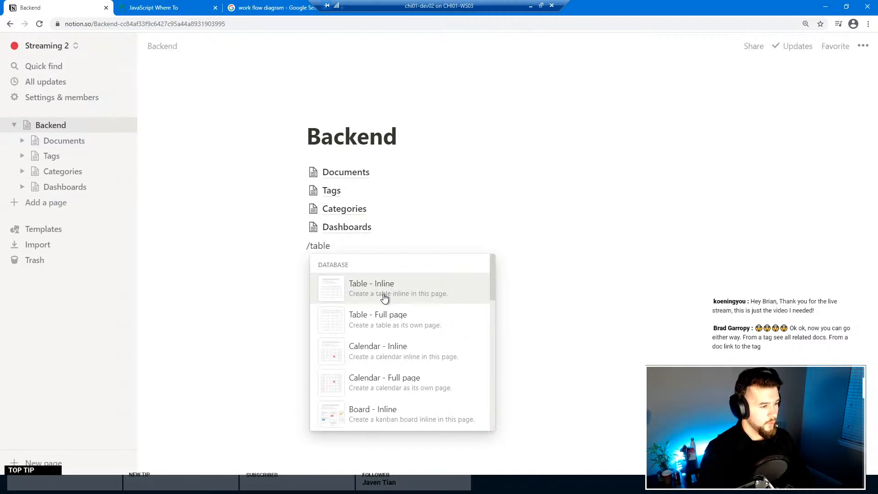
{"action": "key", "text": "Down"}
{"action": "key", "text": "Return"}
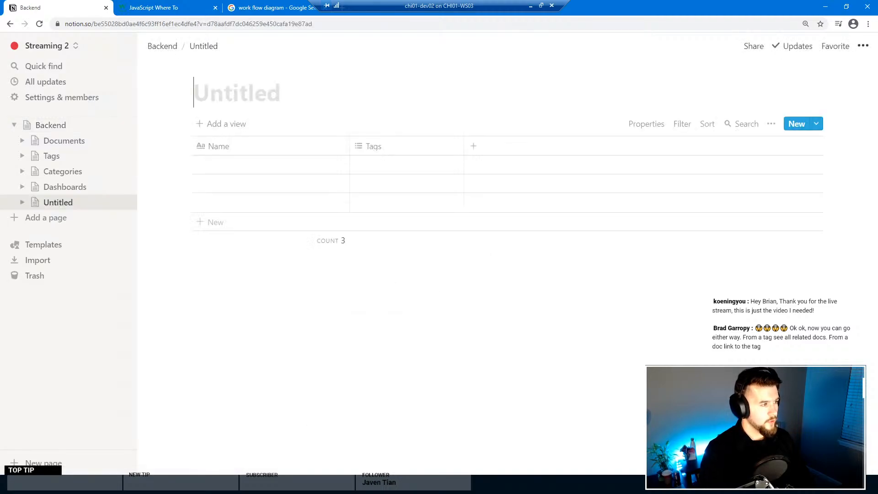
{"action": "type", "text": "Content"}
{"action": "type", "text": " Item"}
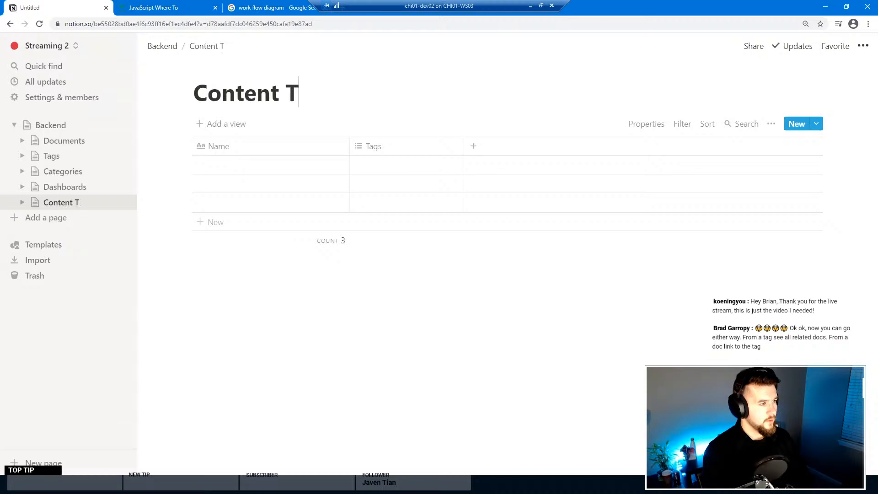
Step: Delete the default Tags property from the Content Item table
{"action": "left_click", "coordinate": [410, 145]}
{"action": "left_click", "coordinate": [403, 151]}
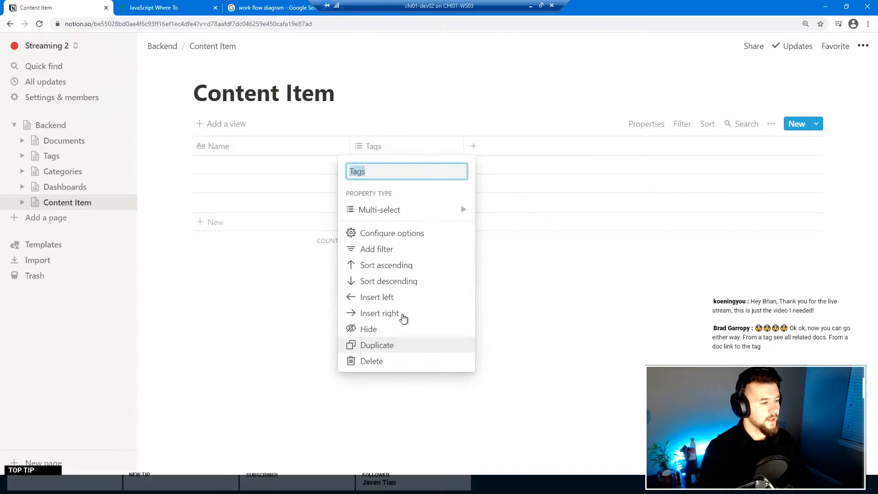
{"action": "left_click", "coordinate": [370, 361]}
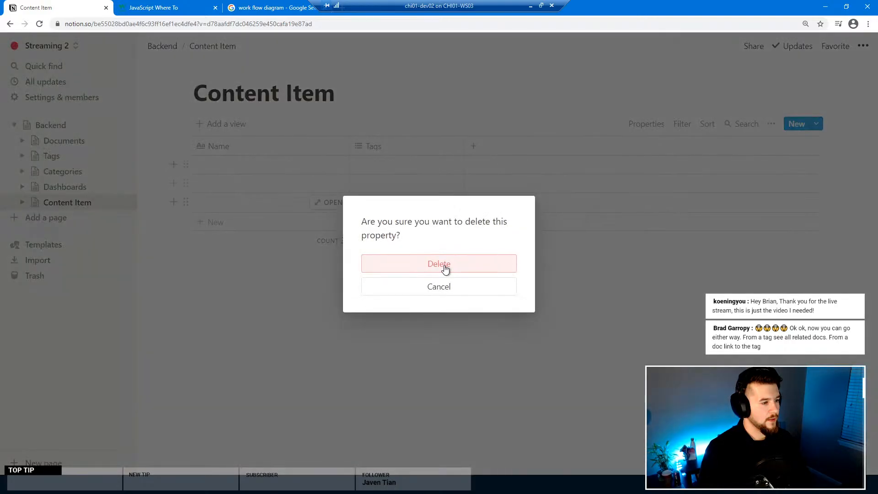
{"action": "left_click", "coordinate": [442, 265]}
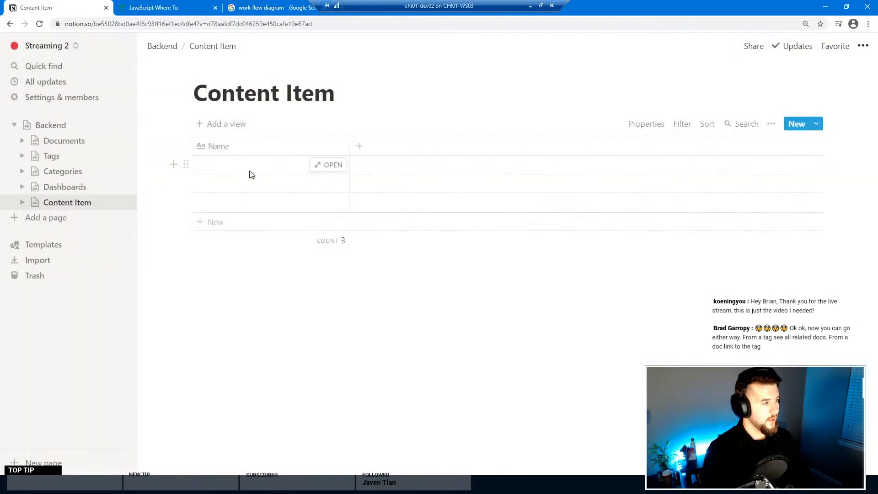
Step: Name the first Content Item entry "How to link JavaScript in HTML"
{"action": "left_click", "coordinate": [250, 172]}
{"action": "type", "text": "How to link JavaSC"}
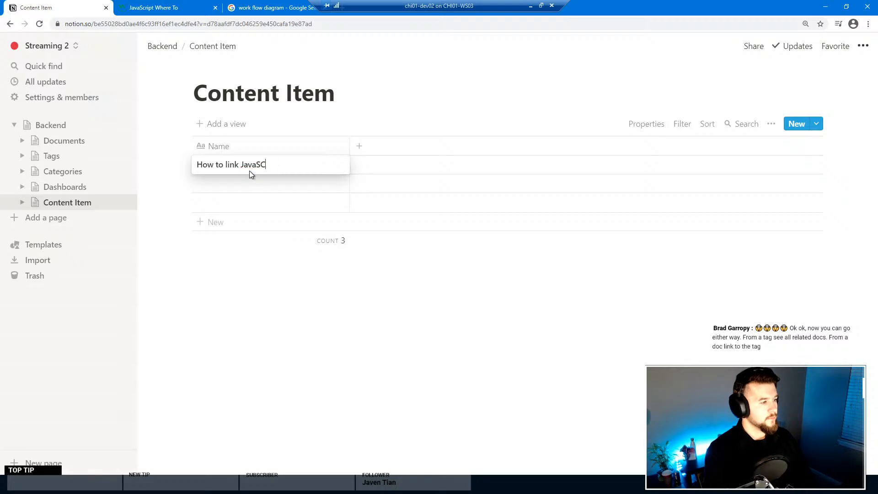
{"action": "type", "text": "pt in HTML"}
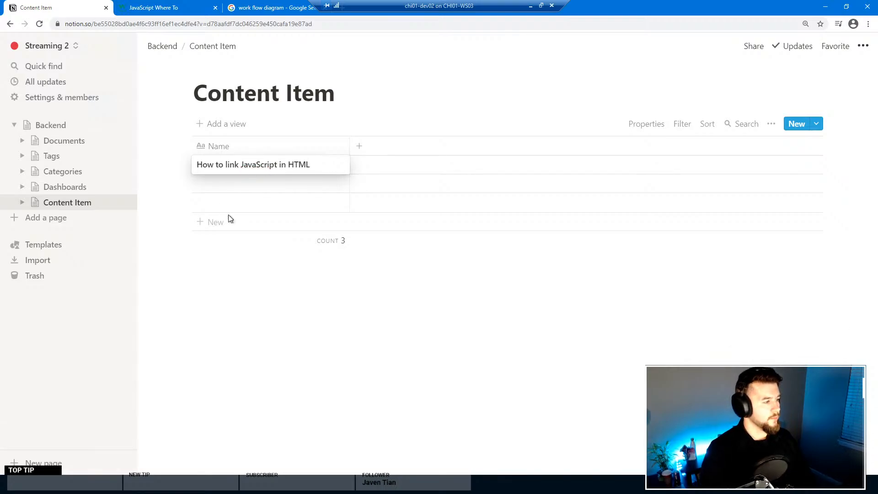
{"action": "key", "text": "Escape"}
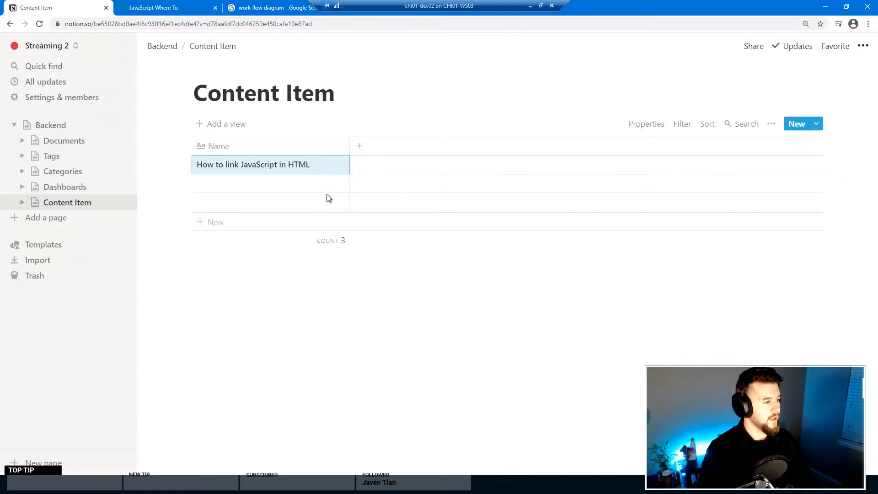
Step: Add a column to the Content Item table and make it a relation to the Tags database
{"action": "left_click", "coordinate": [363, 147]}
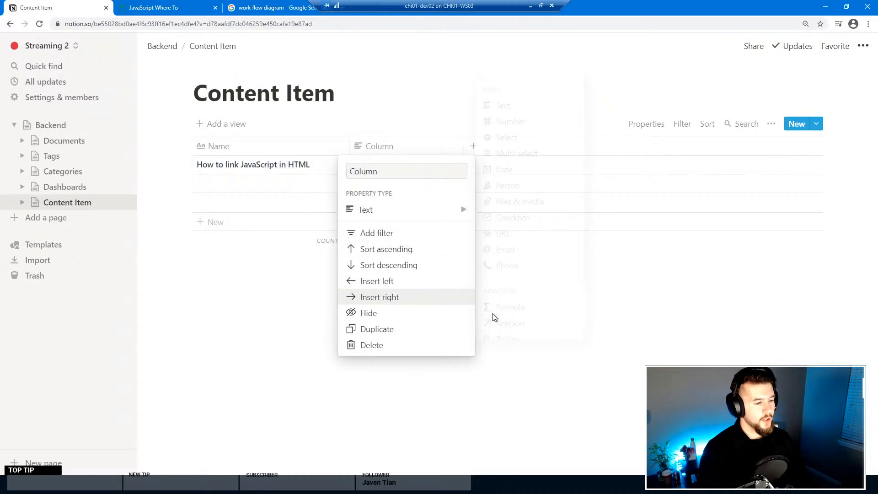
{"action": "left_click", "coordinate": [492, 313]}
{"action": "left_click", "coordinate": [402, 147]}
{"action": "mouse_move", "coordinate": [451, 210]}
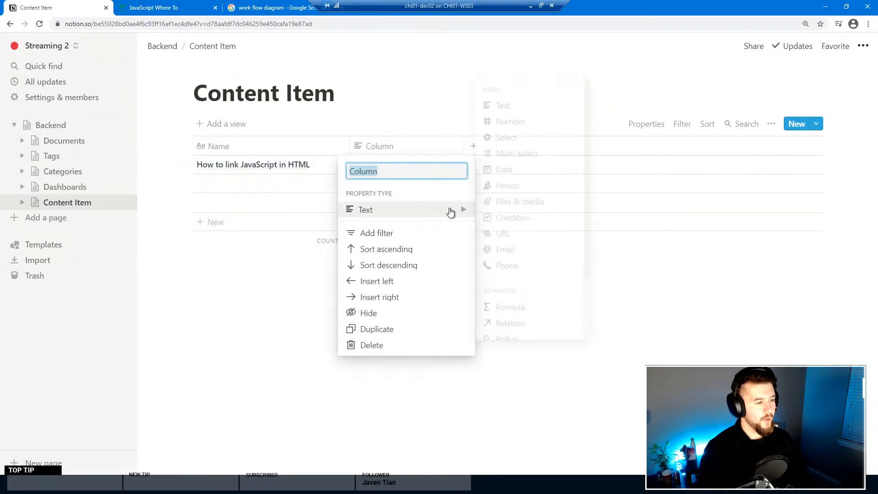
{"action": "left_click", "coordinate": [511, 323]}
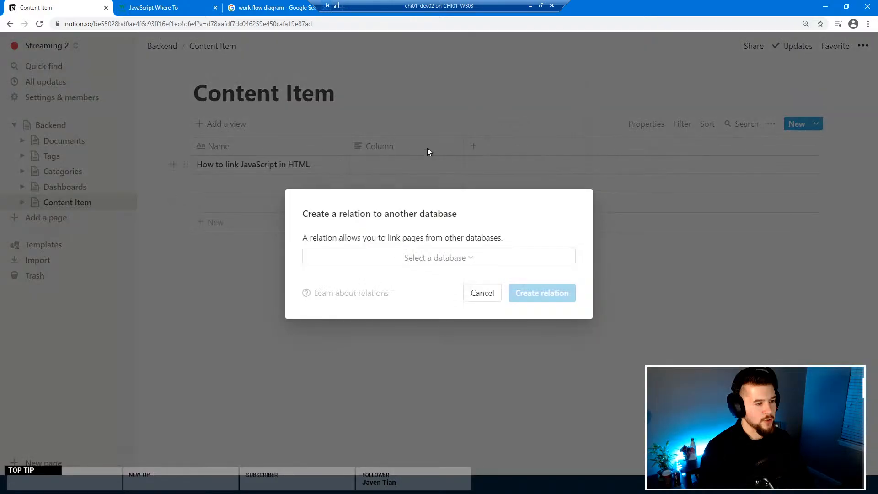
{"action": "left_click", "coordinate": [454, 268]}
{"action": "left_click", "coordinate": [377, 343]}
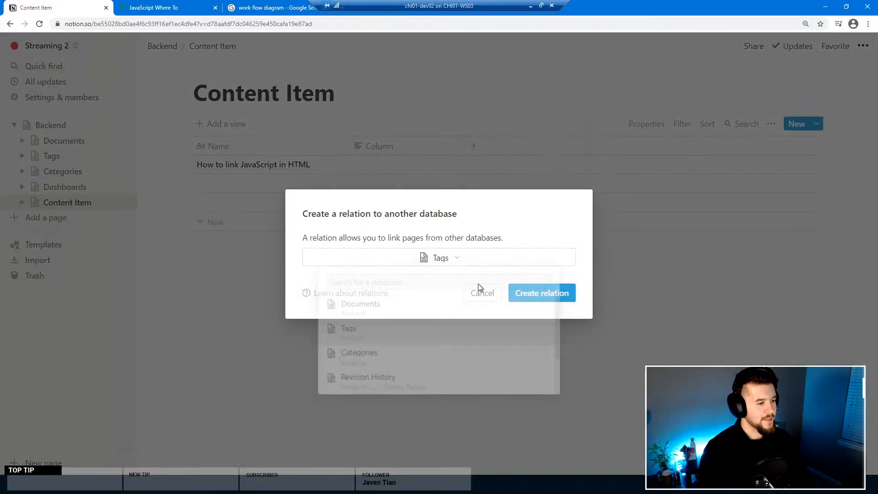
{"action": "left_click", "coordinate": [526, 293]}
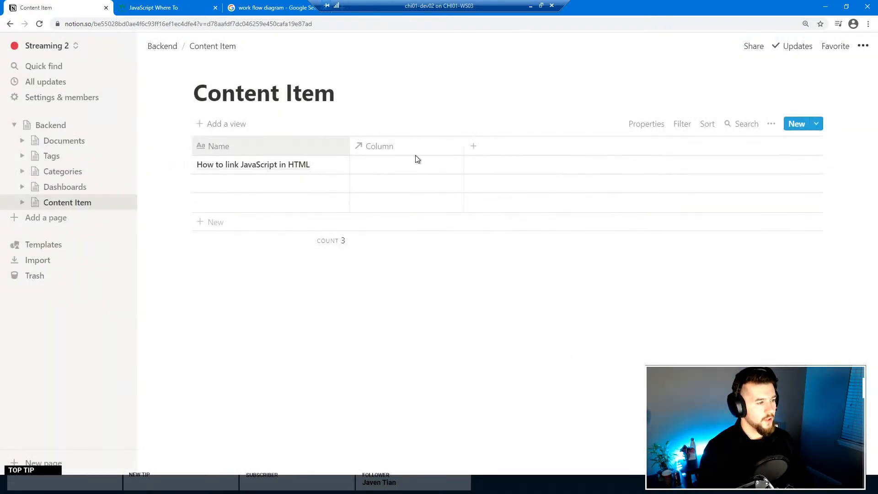
Step: Rename the relation column Tags and link the JavaScript tag to the "How to link JavaScript in HTML" entry
{"action": "left_click", "coordinate": [417, 148]}
{"action": "type", "text": "Tags"}
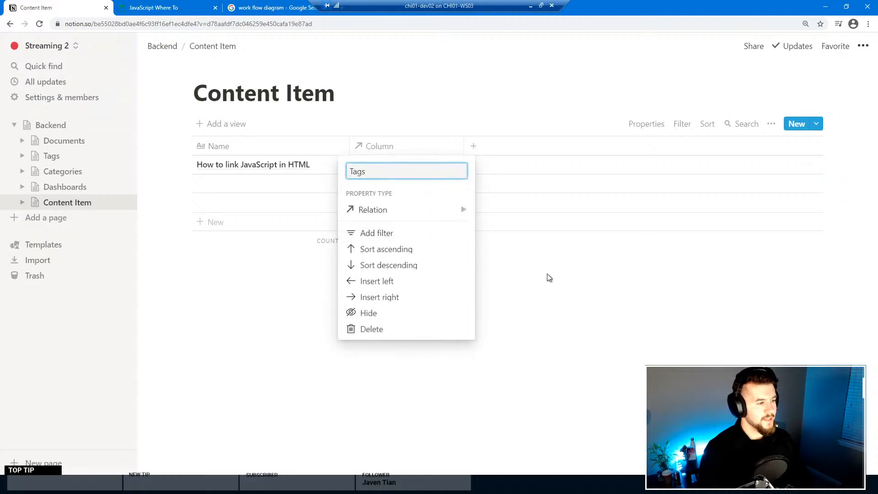
{"action": "key", "text": "Return"}
{"action": "left_click", "coordinate": [441, 170]}
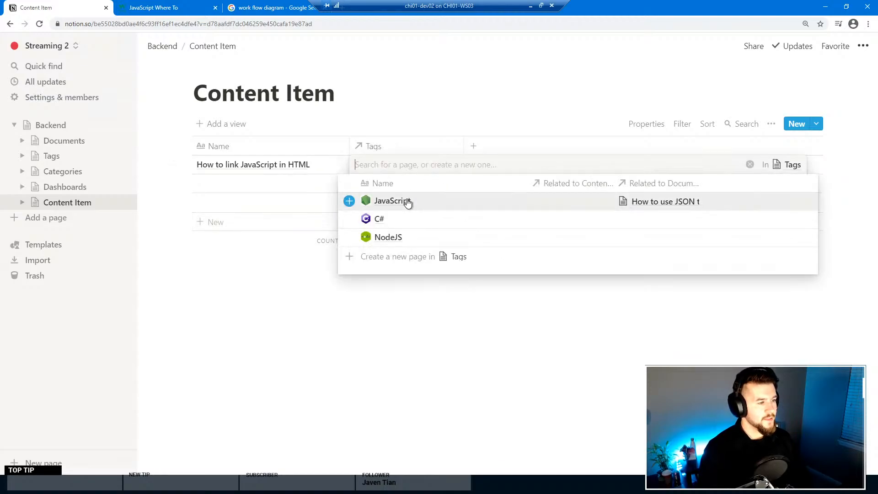
{"action": "left_click", "coordinate": [408, 203]}
{"action": "key", "text": "Escape"}
Step: Open the JavaScript entry in the Tags database and delete the linked Documents view from its page
{"action": "left_click", "coordinate": [73, 158]}
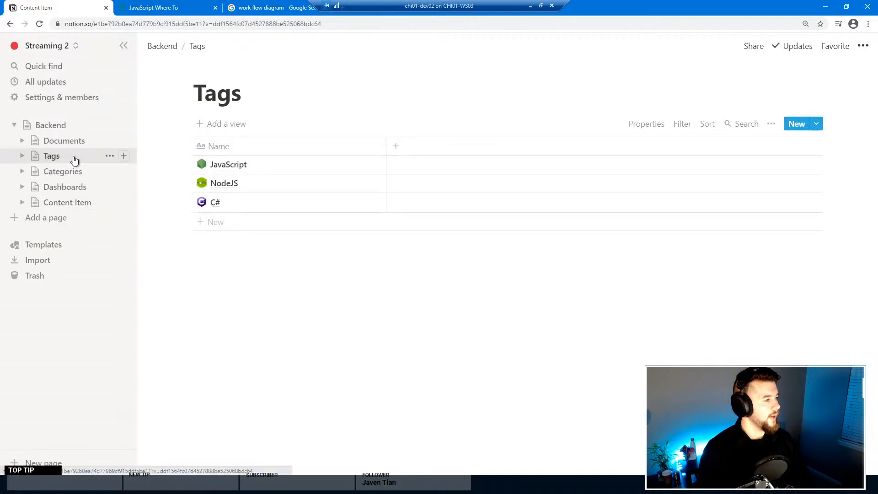
{"action": "left_click", "coordinate": [374, 168]}
{"action": "scroll", "coordinate": [430, 337], "scroll_direction": "down", "scroll_amount": 3}
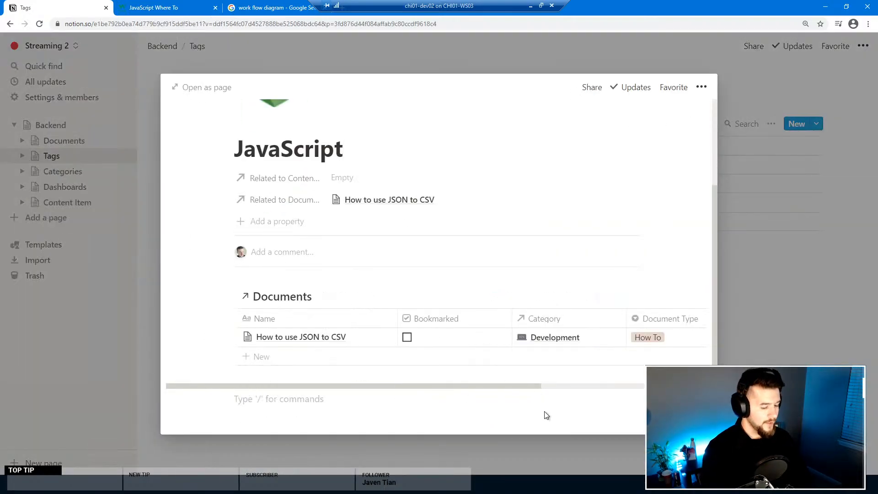
{"action": "type", "text": "/"}
{"action": "key", "text": "BackSpace"}
{"action": "key", "text": "BackSpace"}
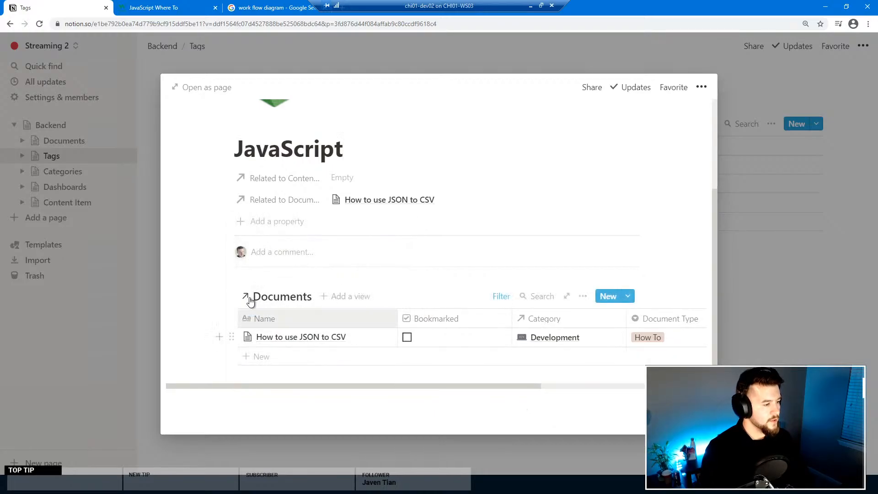
{"action": "left_click", "coordinate": [230, 296]}
{"action": "left_click", "coordinate": [142, 257]}
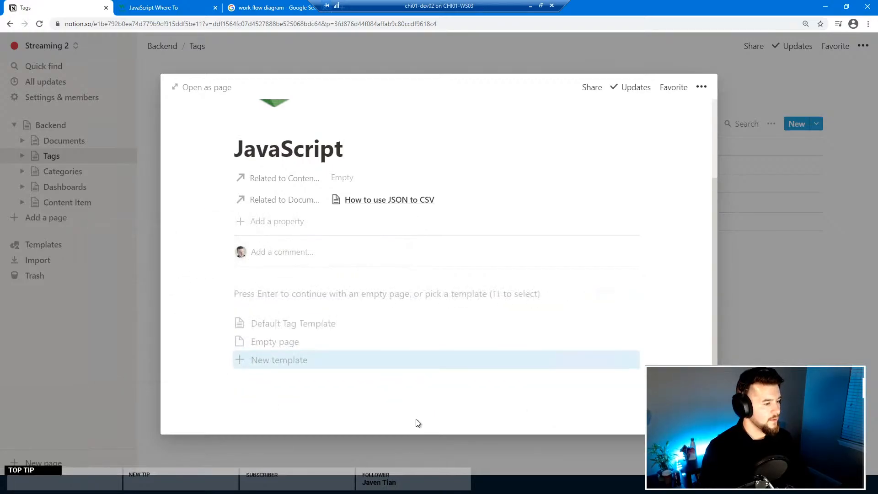
Step: Open the Default Tag Template for editing and insert a linked Content Item database below the Documents view
{"action": "left_click", "coordinate": [630, 323]}
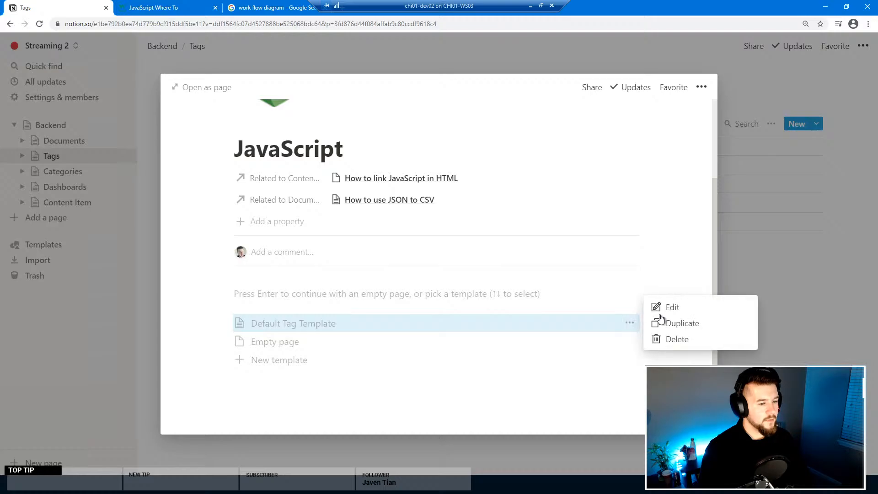
{"action": "left_click", "coordinate": [667, 307]}
{"action": "left_click", "coordinate": [281, 321]}
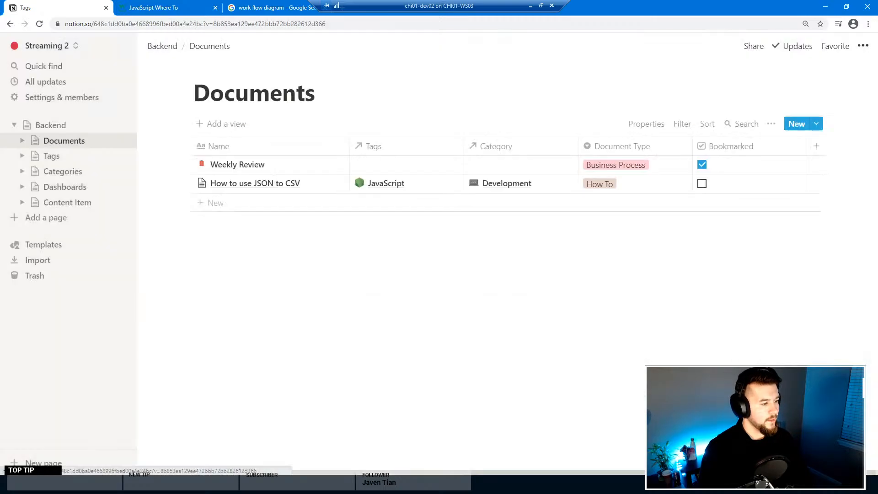
{"action": "key", "text": "alt+Left"}
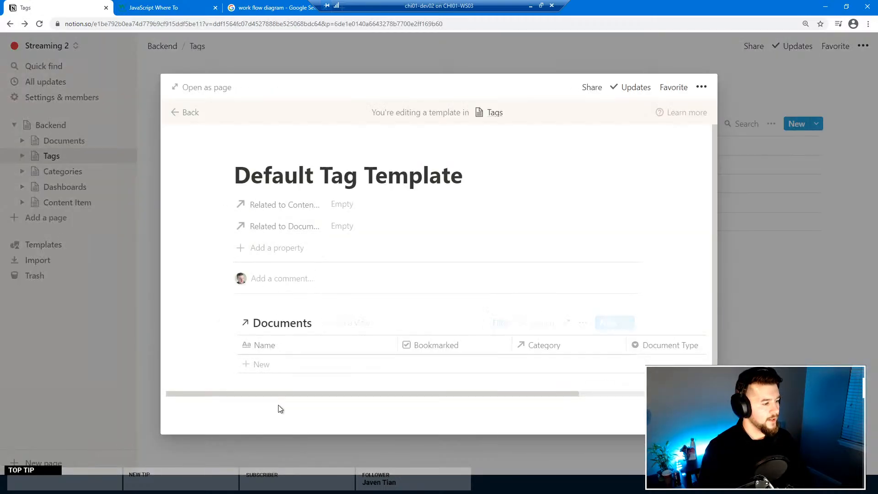
{"action": "type", "text": "/creat"}
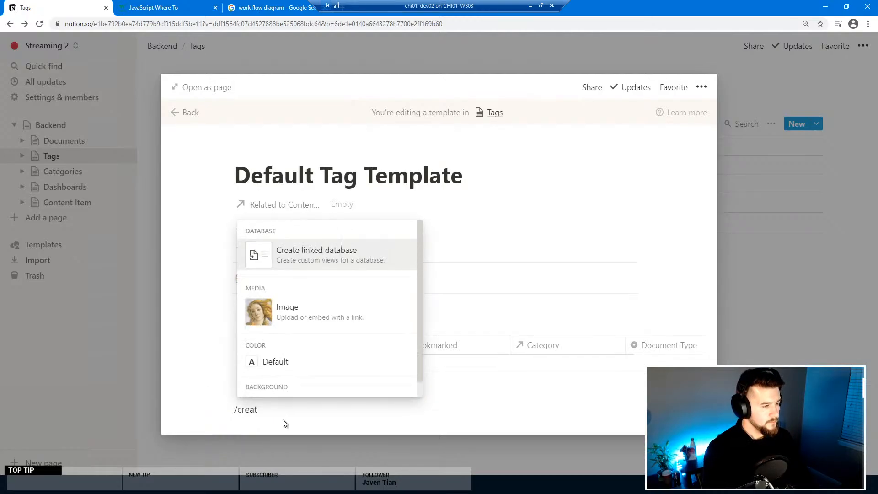
{"action": "key", "text": "Return"}
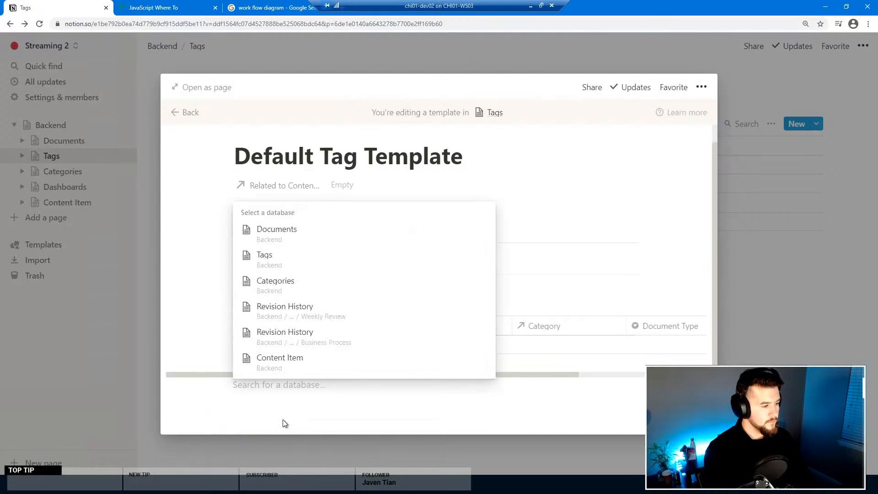
{"action": "left_click", "coordinate": [289, 366]}
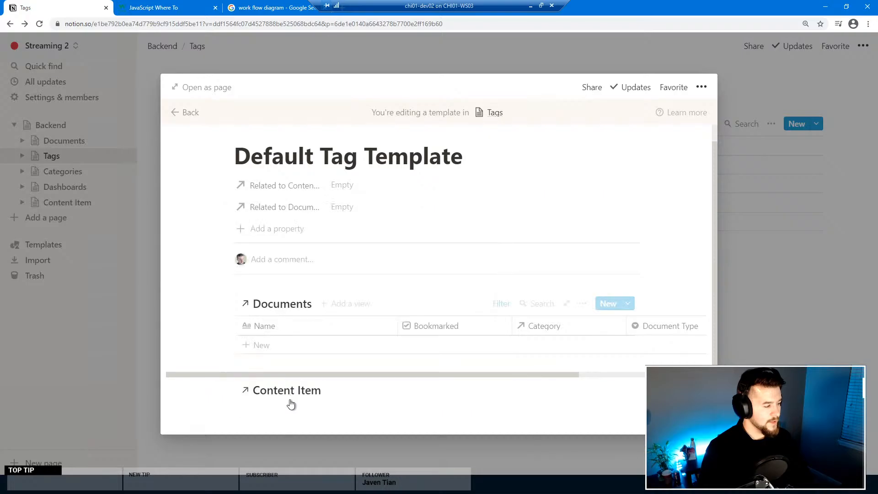
{"action": "scroll", "coordinate": [338, 408], "scroll_direction": "down", "scroll_amount": 3}
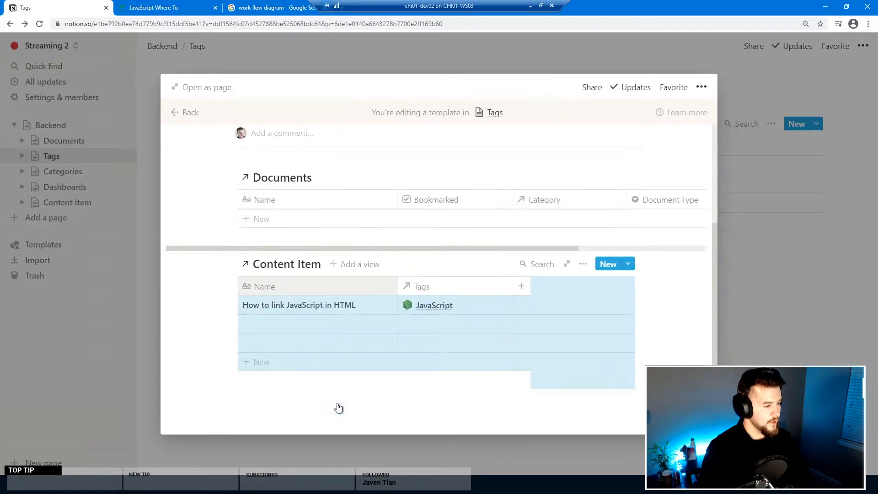
Step: Filter the template's linked Content Item view to entries where Tags contains Default Tag Template
{"action": "left_click", "coordinate": [585, 264]}
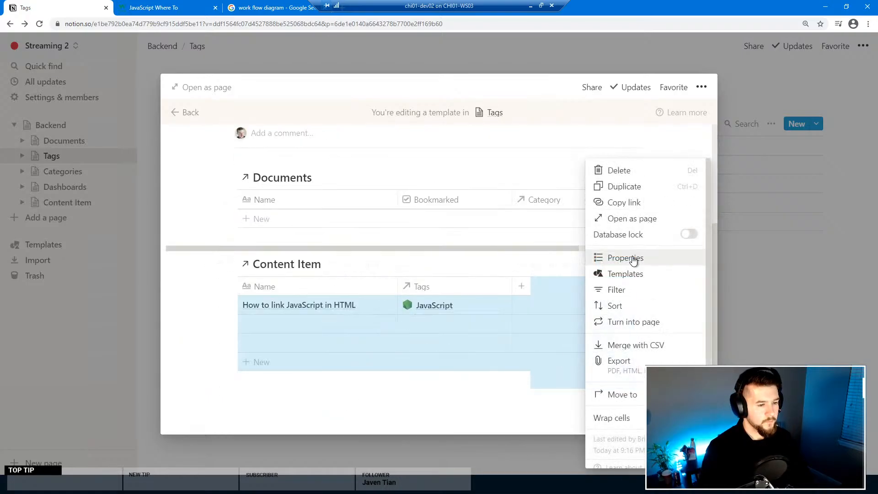
{"action": "left_click", "coordinate": [629, 290]}
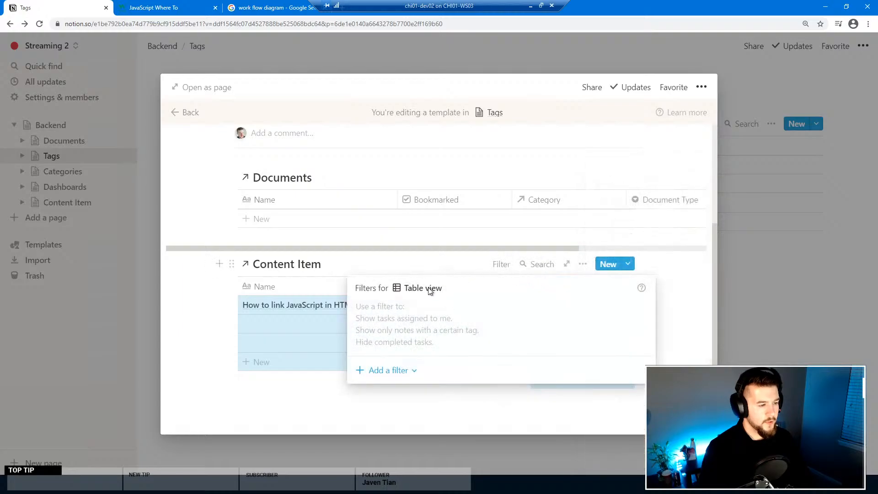
{"action": "left_click", "coordinate": [394, 369]}
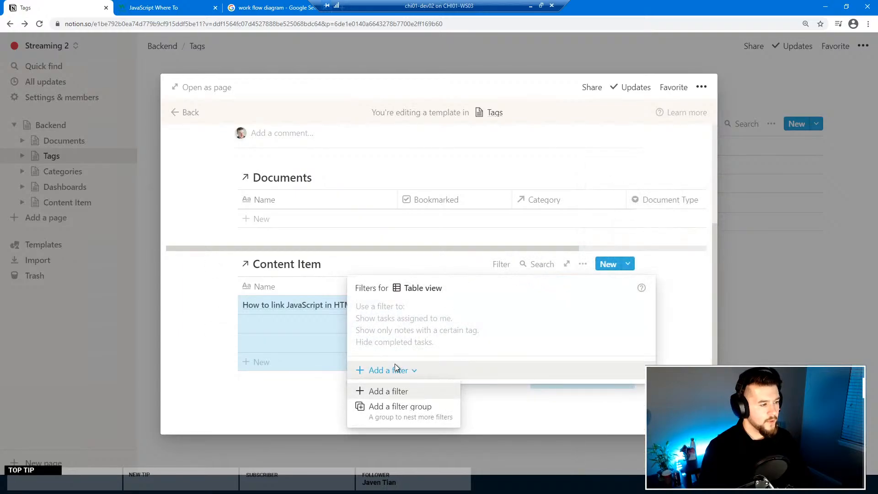
{"action": "left_click", "coordinate": [416, 393]}
{"action": "left_click", "coordinate": [446, 316]}
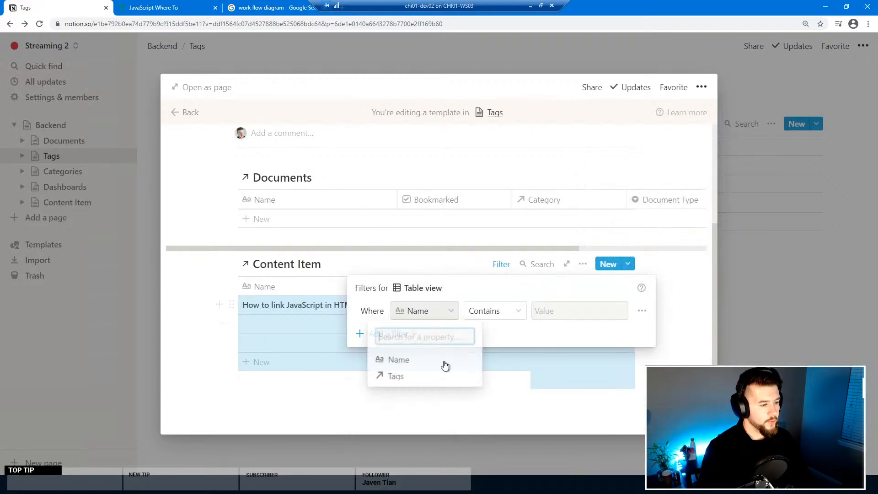
{"action": "left_click", "coordinate": [417, 376]}
{"action": "left_click", "coordinate": [561, 310]}
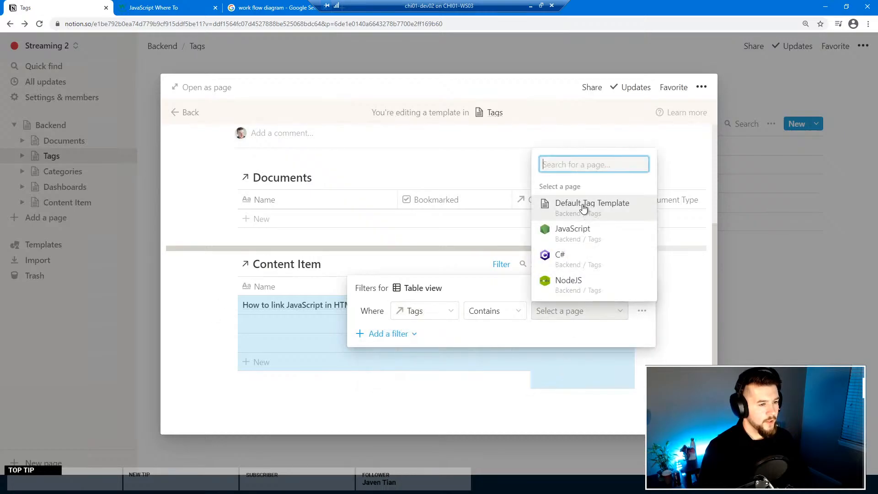
{"action": "left_click", "coordinate": [583, 208]}
{"action": "left_click", "coordinate": [268, 246]}
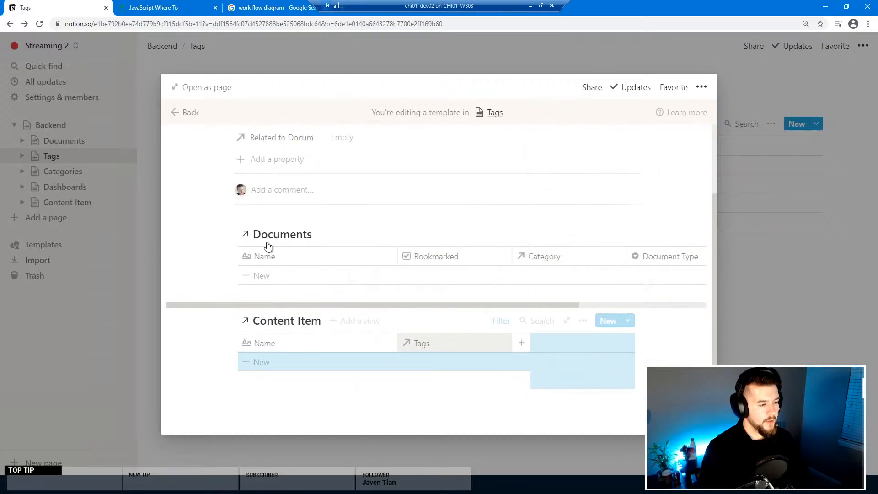
Step: Return to the JavaScript tag, apply the Default Tag Template and open the tag as a full page
{"action": "left_click", "coordinate": [177, 113]}
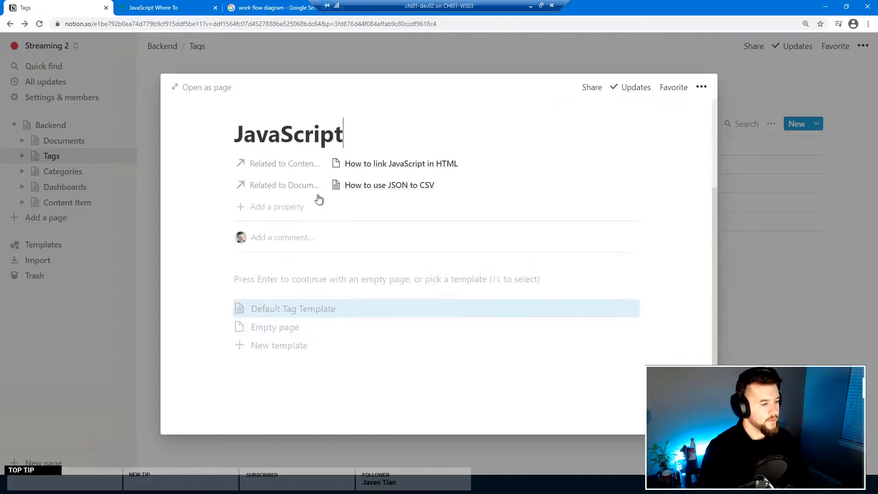
{"action": "left_click", "coordinate": [294, 312]}
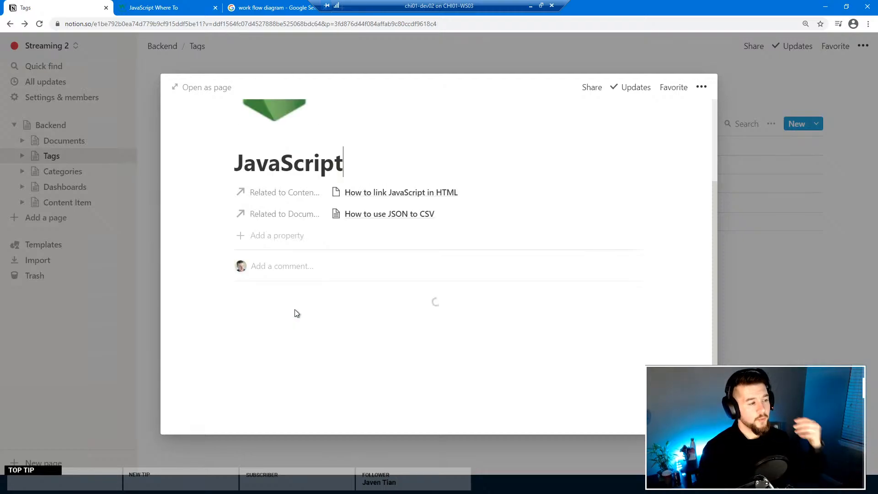
{"action": "left_click", "coordinate": [190, 87]}
{"action": "scroll", "coordinate": [430, 314], "scroll_direction": "down", "scroll_amount": 4}
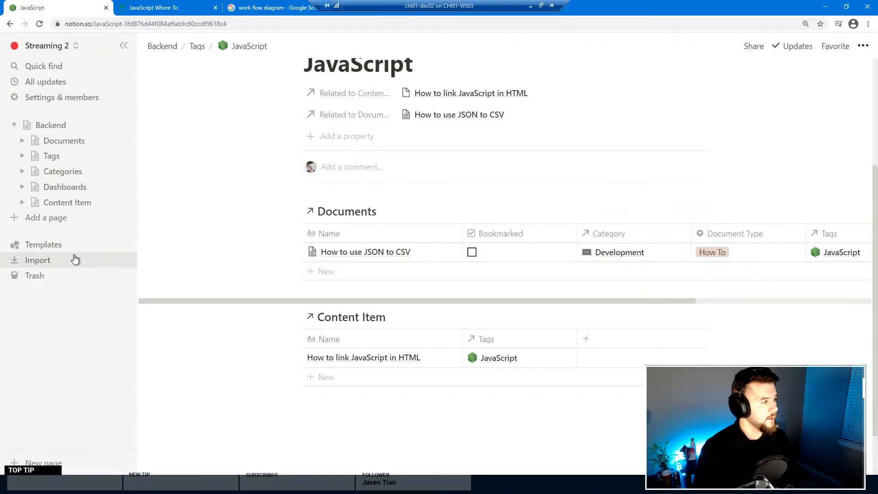
Step: Open the Bookmarked Documents page from Dashboards
{"action": "left_click", "coordinate": [69, 187]}
{"action": "left_click", "coordinate": [363, 171]}
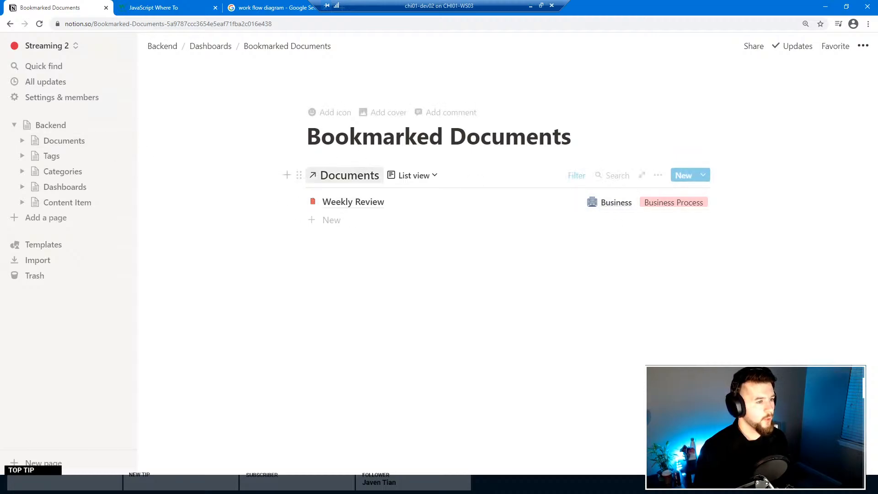
{"action": "triple_click", "coordinate": [388, 137]}
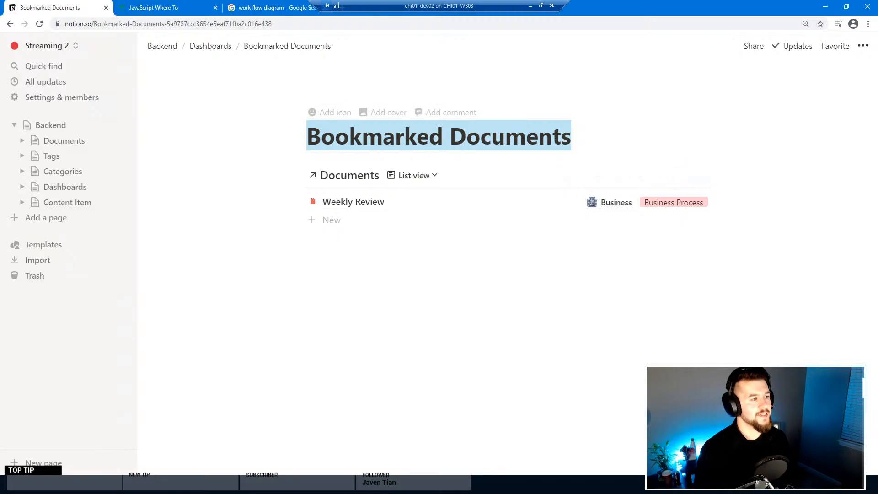
Step: Add an icon to the Bookmarked Documents page and browse the categories folder for a custom image to upload
{"action": "left_click", "coordinate": [339, 118]}
{"action": "left_click", "coordinate": [328, 137]}
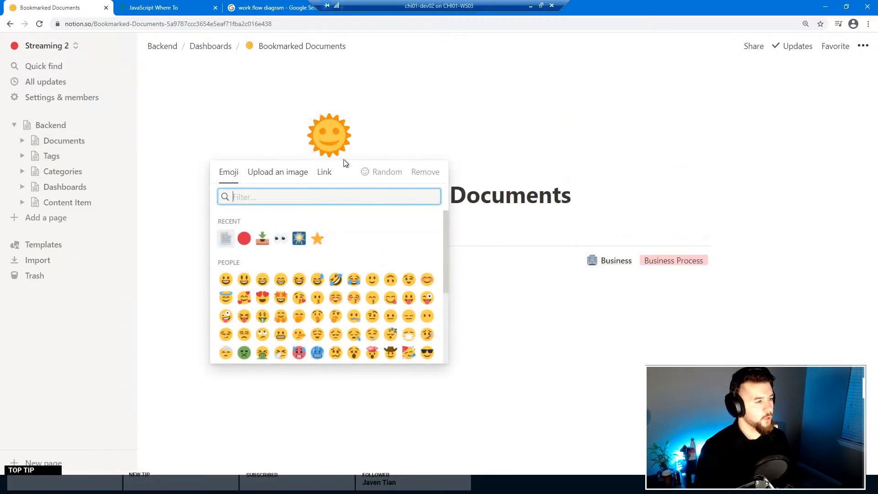
{"action": "left_click", "coordinate": [277, 171]}
{"action": "left_click", "coordinate": [284, 207]}
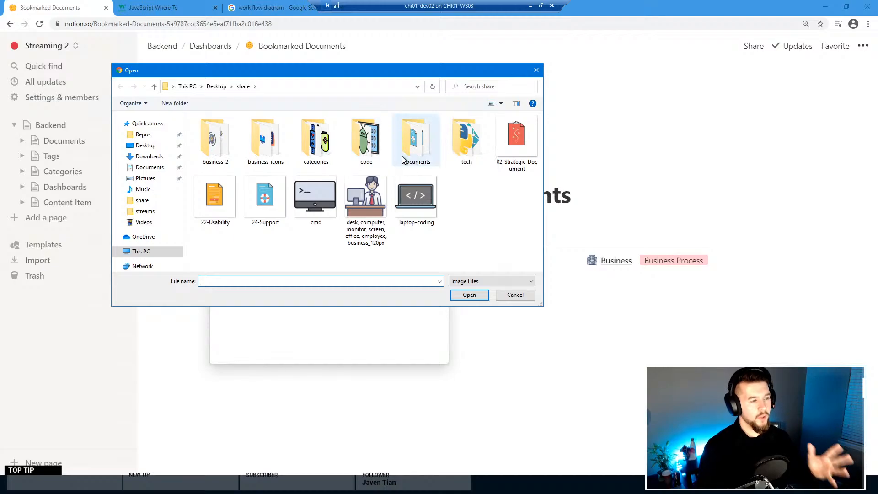
{"action": "double_click", "coordinate": [316, 137]}
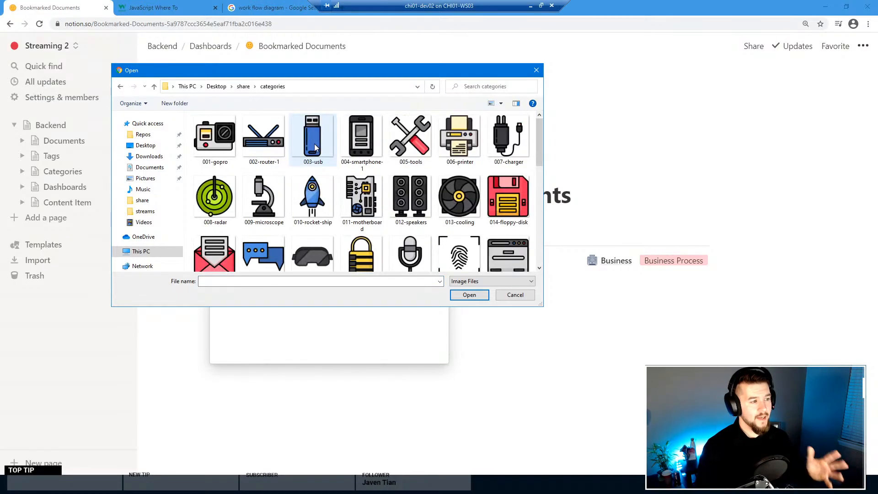
{"action": "scroll", "coordinate": [442, 183], "scroll_direction": "down", "scroll_amount": 1}
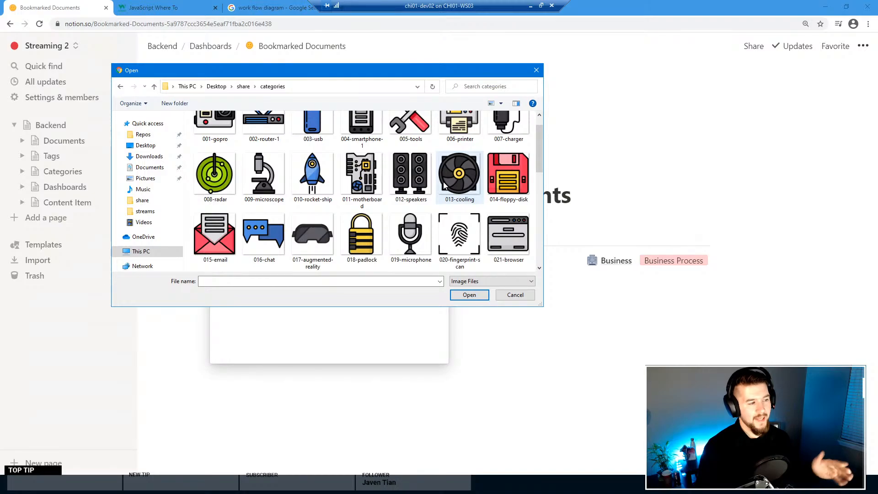
{"action": "scroll", "coordinate": [444, 183], "scroll_direction": "down", "scroll_amount": 4}
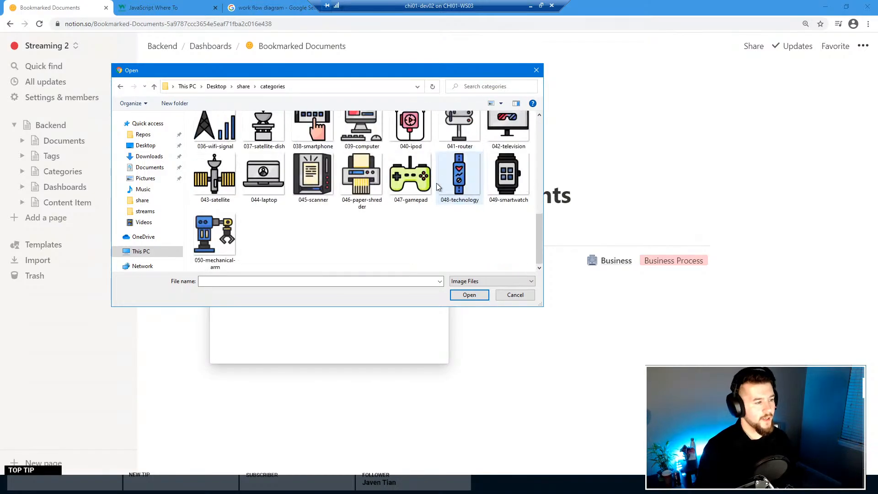
{"action": "scroll", "coordinate": [436, 183], "scroll_direction": "up", "scroll_amount": 6}
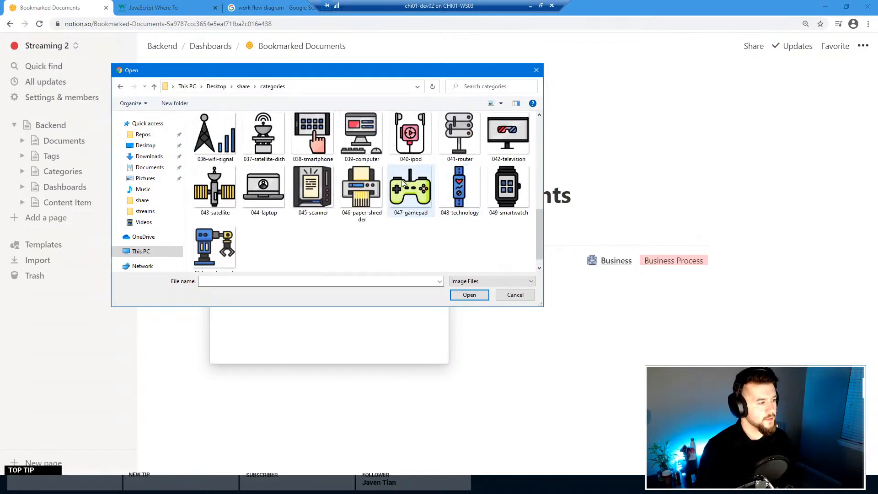
Step: Upload the hierarchy presentation whiteboard image from the business-2 folder as the Bookmarked Documents page icon
{"action": "left_click", "coordinate": [239, 86]}
{"action": "double_click", "coordinate": [208, 138]}
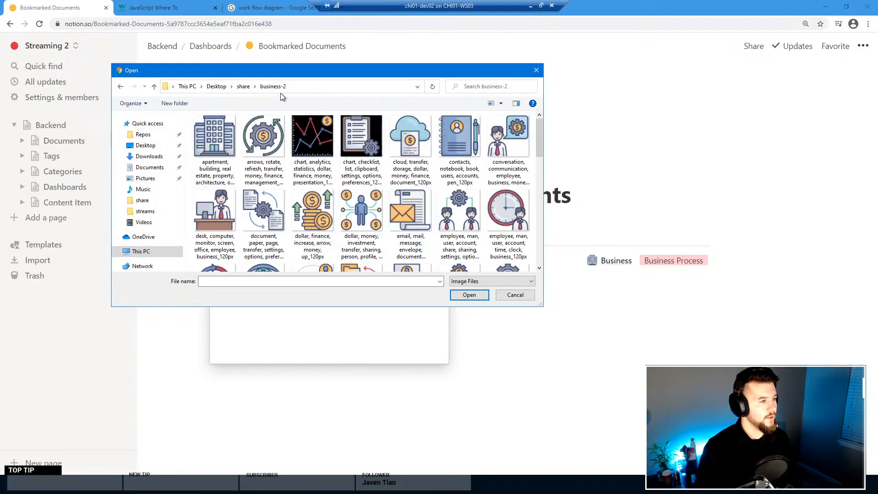
{"action": "scroll", "coordinate": [308, 168], "scroll_direction": "down", "scroll_amount": 2}
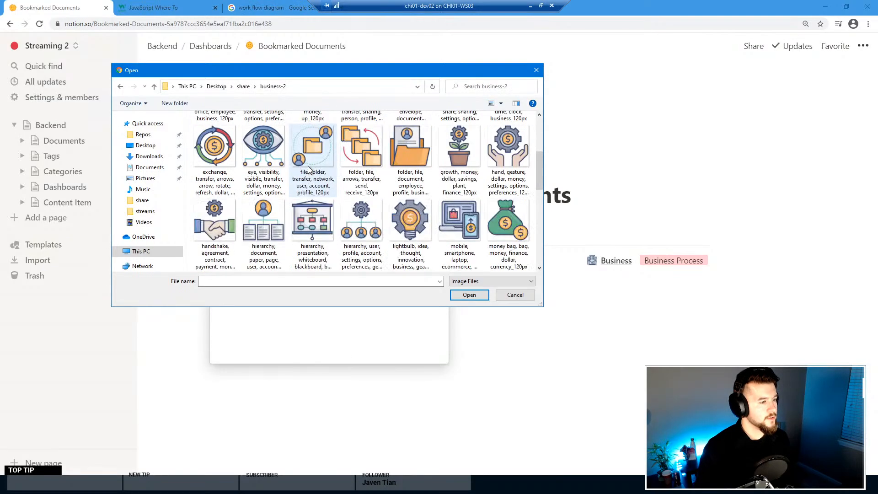
{"action": "scroll", "coordinate": [308, 168], "scroll_direction": "down", "scroll_amount": 1}
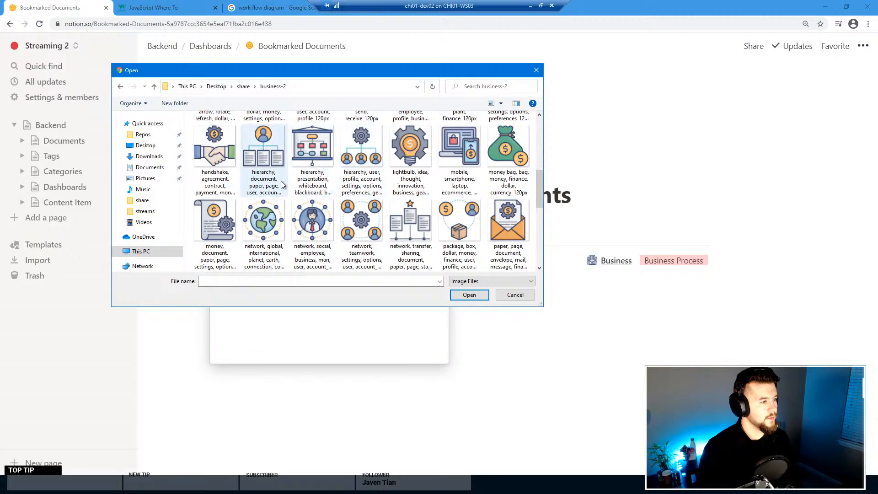
{"action": "scroll", "coordinate": [446, 197], "scroll_direction": "down", "scroll_amount": 2}
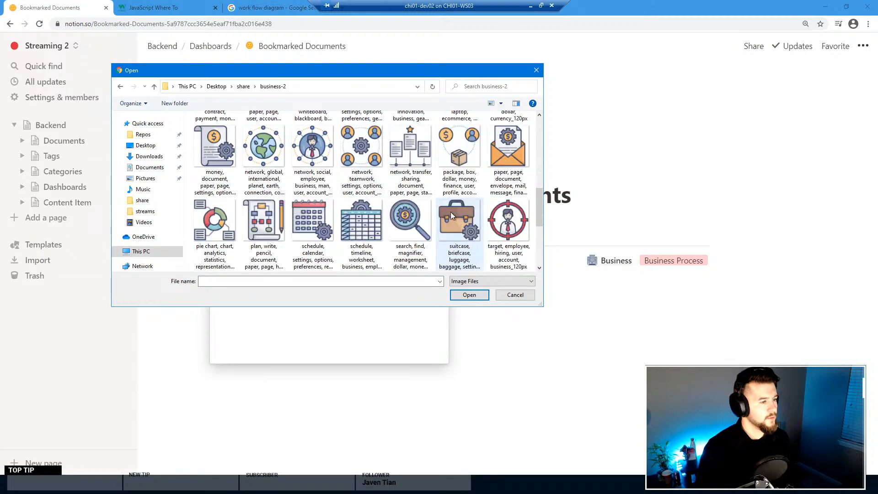
{"action": "scroll", "coordinate": [451, 213], "scroll_direction": "down", "scroll_amount": 1}
{"action": "scroll", "coordinate": [451, 213], "scroll_direction": "up", "scroll_amount": 2}
{"action": "scroll", "coordinate": [450, 213], "scroll_direction": "down", "scroll_amount": 2}
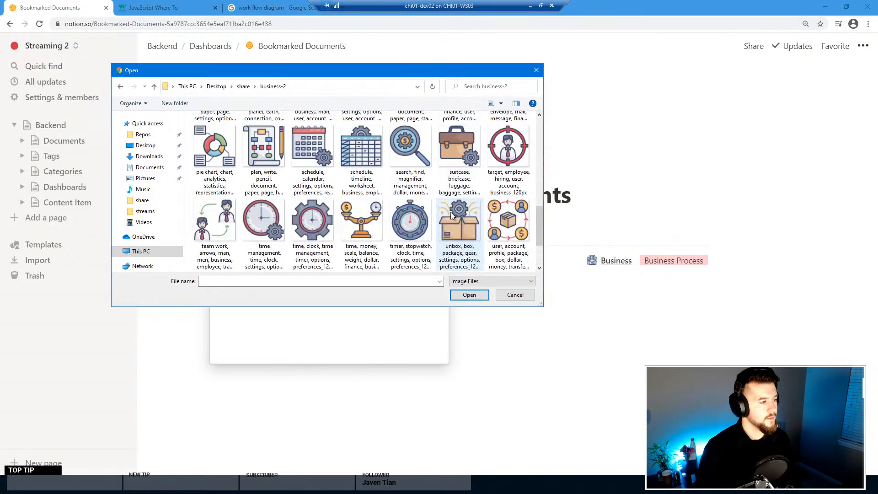
{"action": "scroll", "coordinate": [451, 213], "scroll_direction": "up", "scroll_amount": 2}
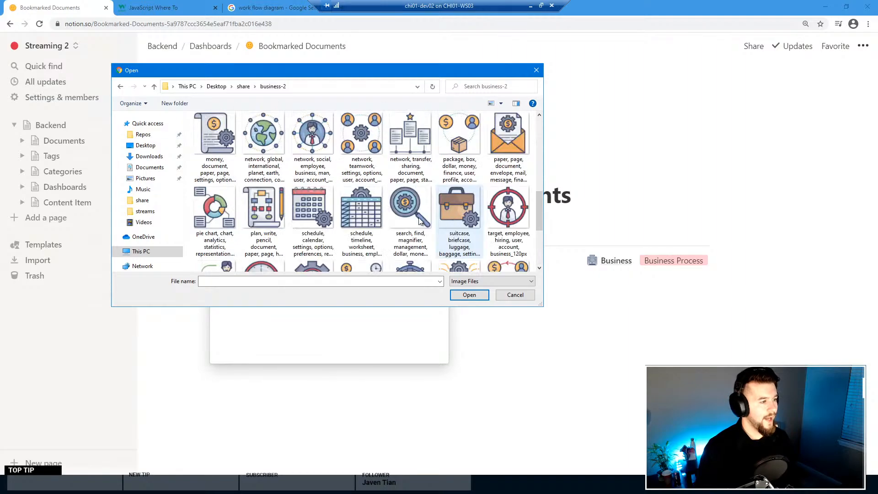
{"action": "scroll", "coordinate": [361, 227], "scroll_direction": "up", "scroll_amount": 6}
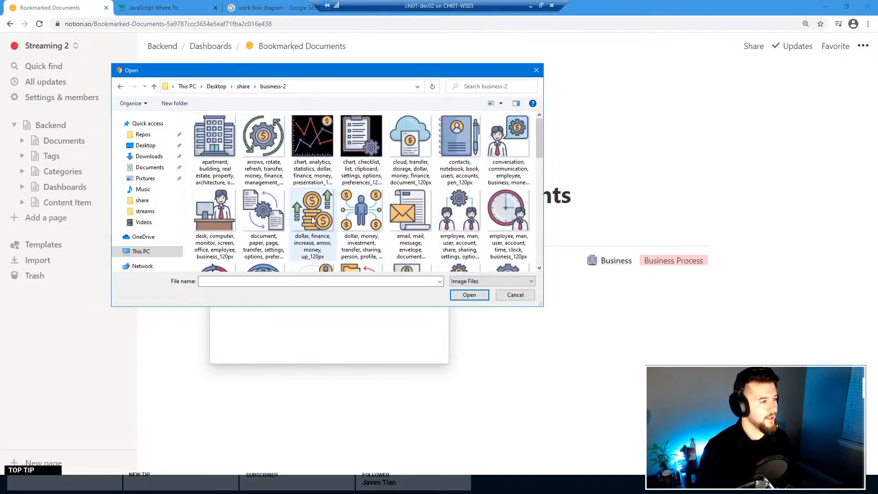
{"action": "scroll", "coordinate": [374, 225], "scroll_direction": "down", "scroll_amount": 2}
{"action": "double_click", "coordinate": [374, 231]}
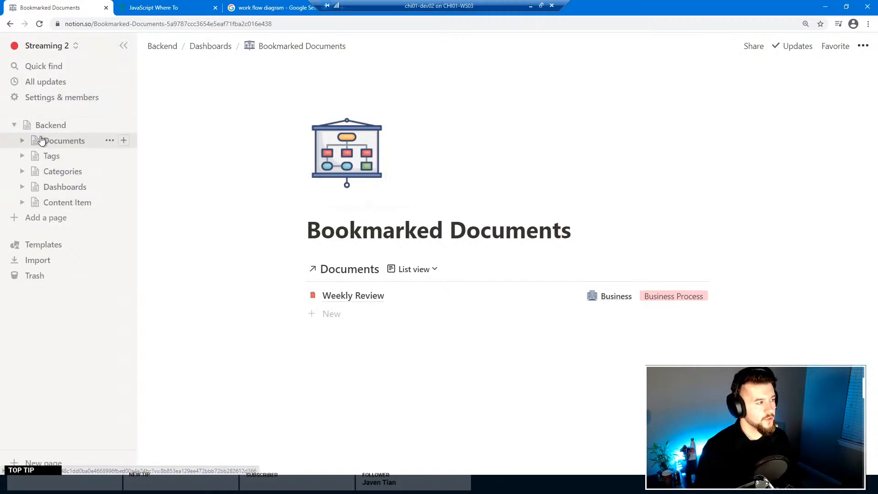
Step: Add the Bookmarked Documents page to the favorites and open the Documents database
{"action": "left_click", "coordinate": [829, 49]}
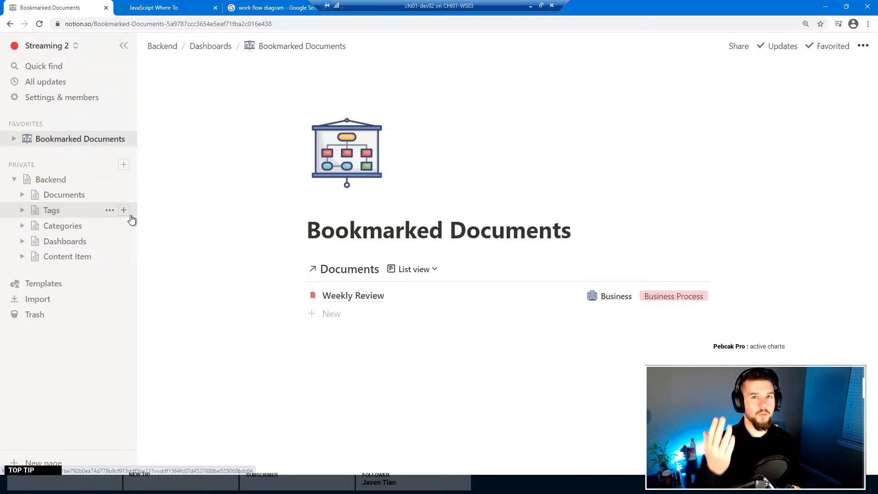
{"action": "left_click", "coordinate": [88, 196]}
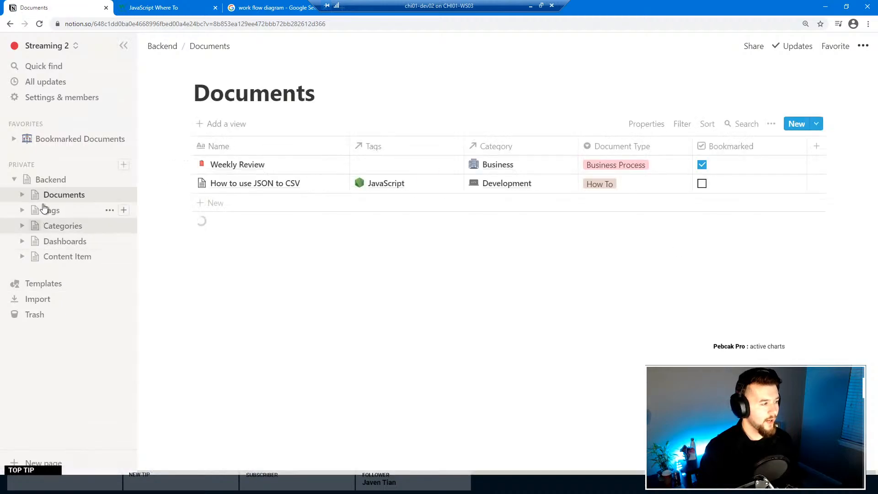
{"action": "left_click", "coordinate": [44, 210]}
{"action": "left_click", "coordinate": [124, 196]}
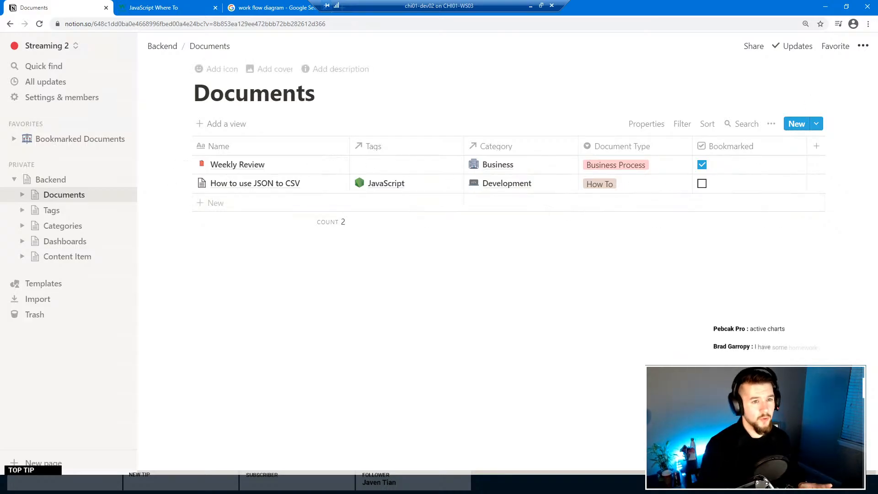
Step: Give the Documents database a randomly assigned emoji icon and keep it
{"action": "left_click", "coordinate": [222, 69]}
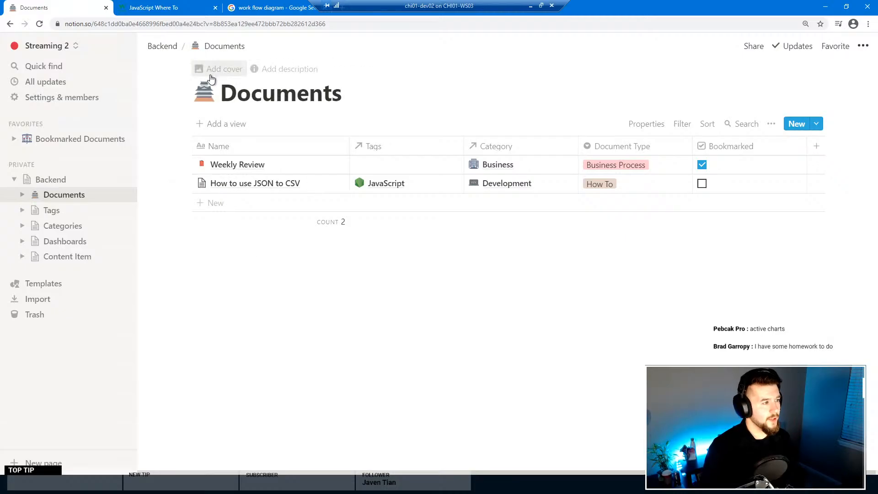
{"action": "left_click", "coordinate": [204, 92]}
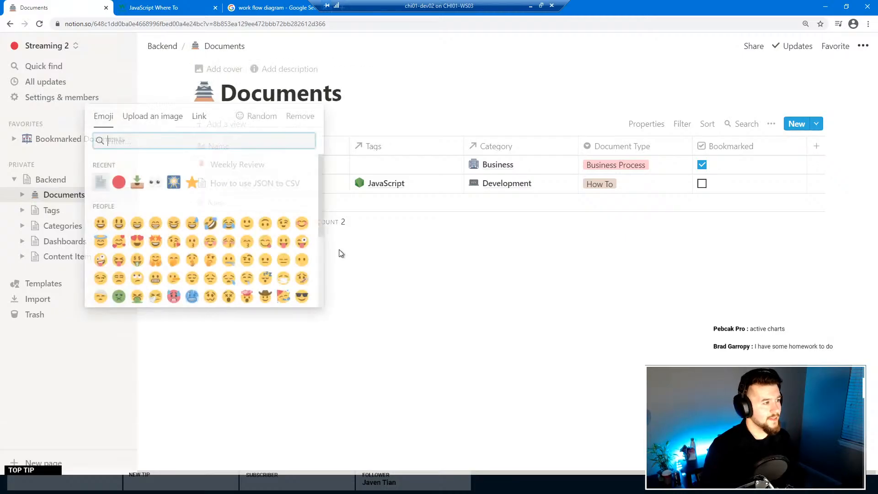
{"action": "left_click", "coordinate": [451, 372]}
Step: Add the Documents database to the favorites and collapse the Backend page tree
{"action": "left_click", "coordinate": [849, 46]}
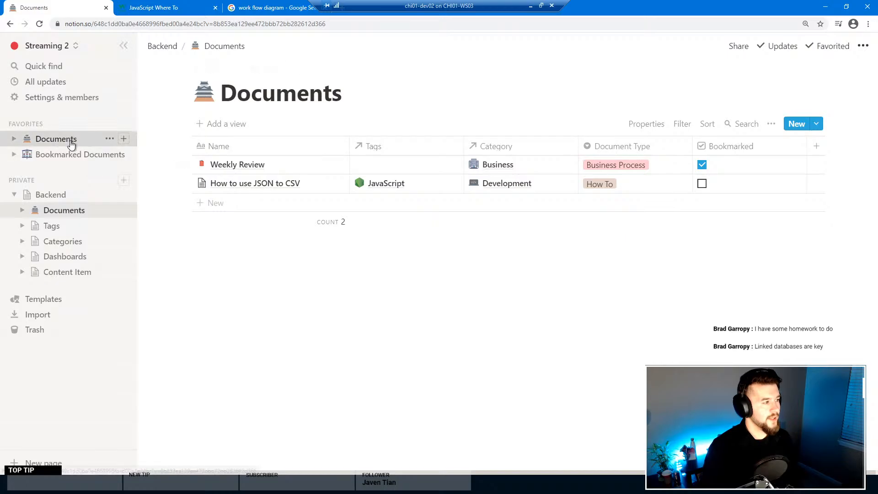
{"action": "left_click", "coordinate": [14, 194]}
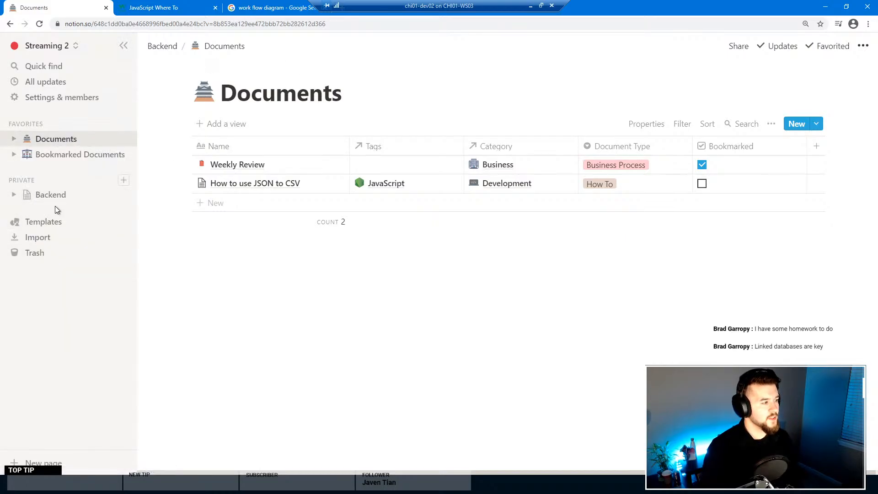